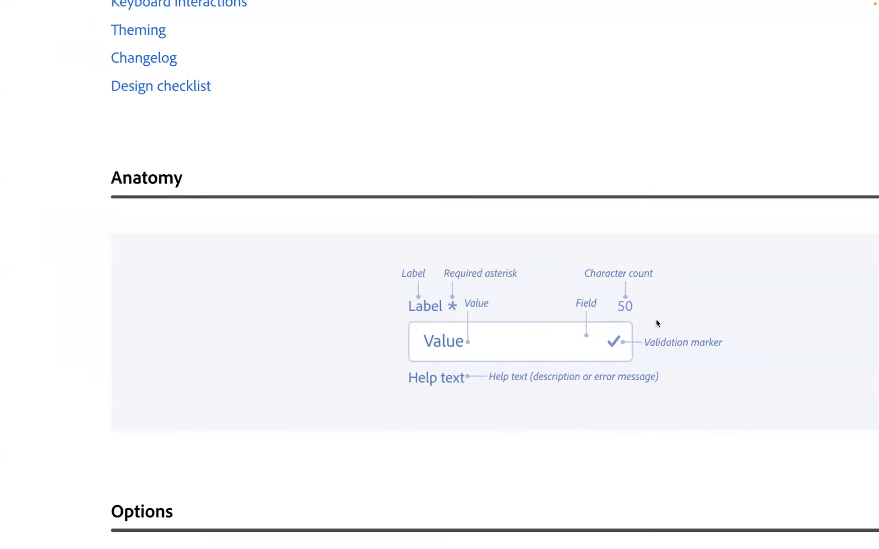
- Examine the Text field page's anatomy, label options and introductory definition
scroll(553, 379, down, 6)
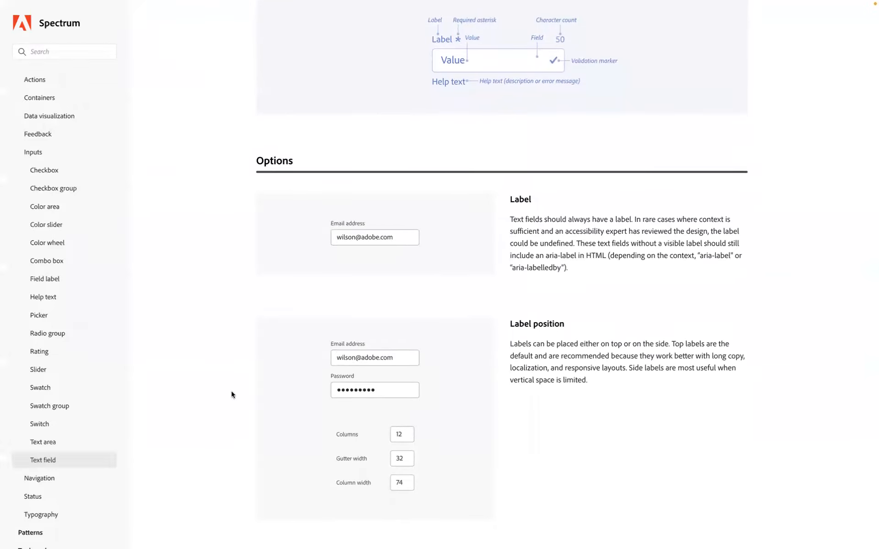
scroll(243, 440, up, 15)
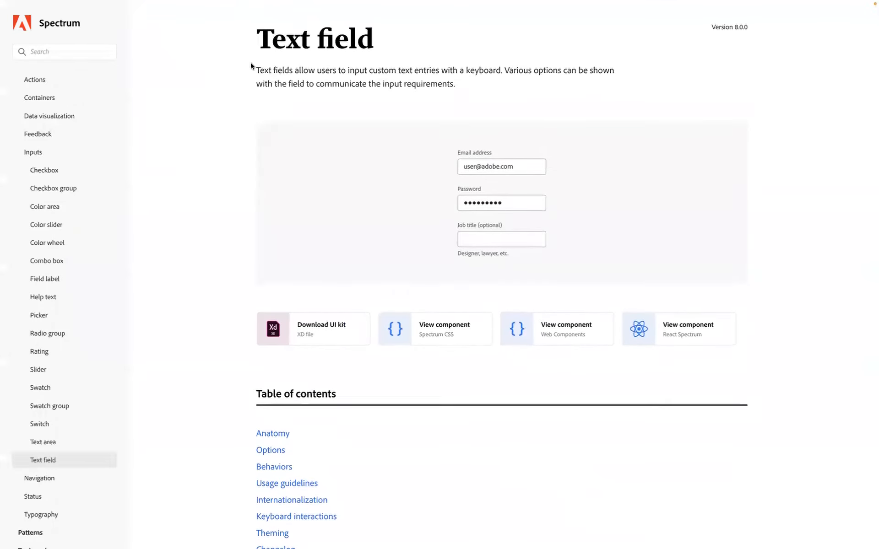
drag(255, 70, 240, 259)
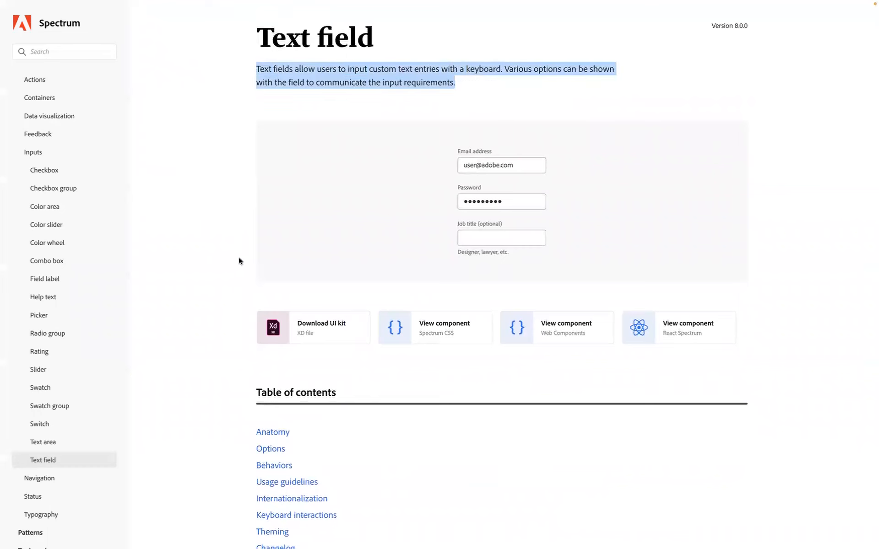
- Open the Text area component page and examine its definition, description example and anatomy diagram
click(52, 446)
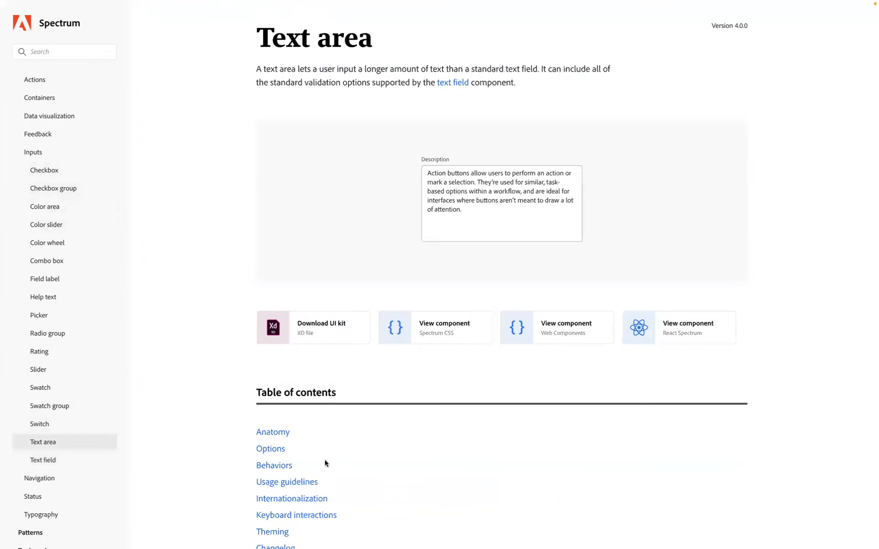
scroll(325, 462, down, 3)
scroll(346, 457, up, 3)
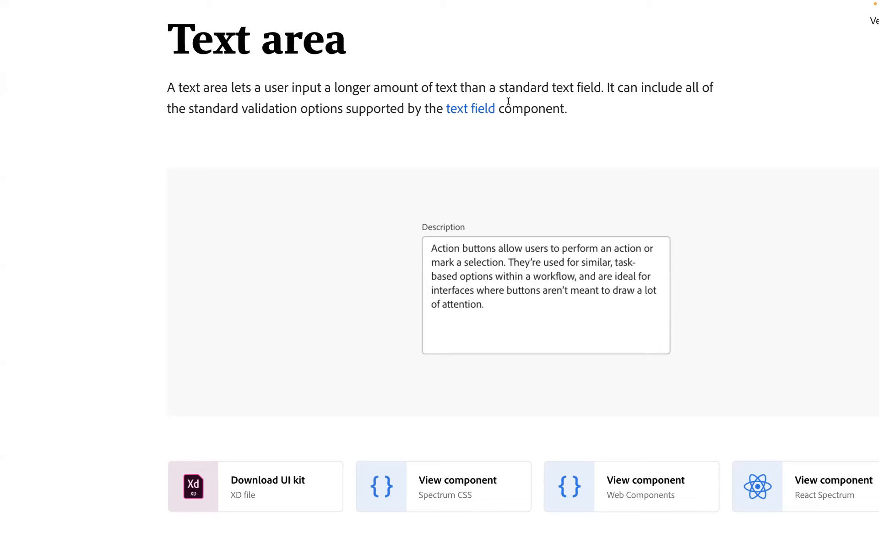
scroll(380, 208, down, 2)
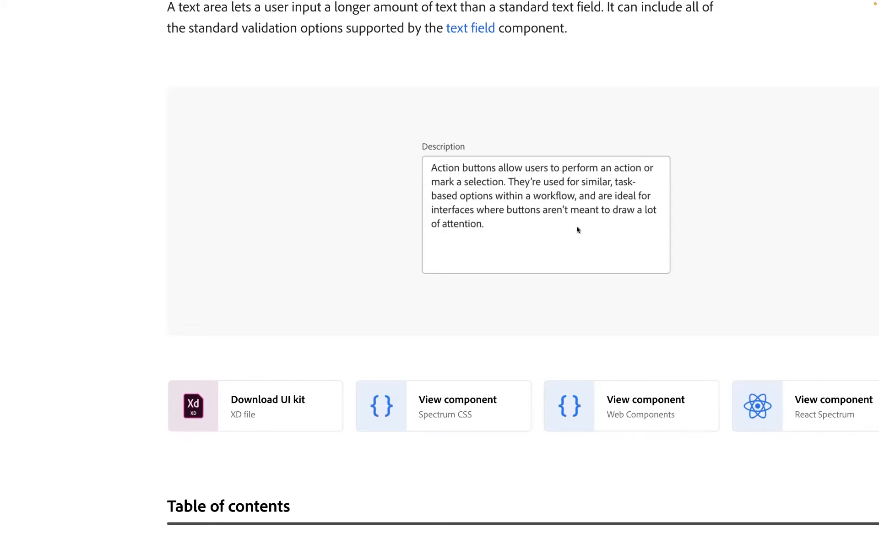
scroll(568, 262, down, 8)
scroll(561, 265, down, 6)
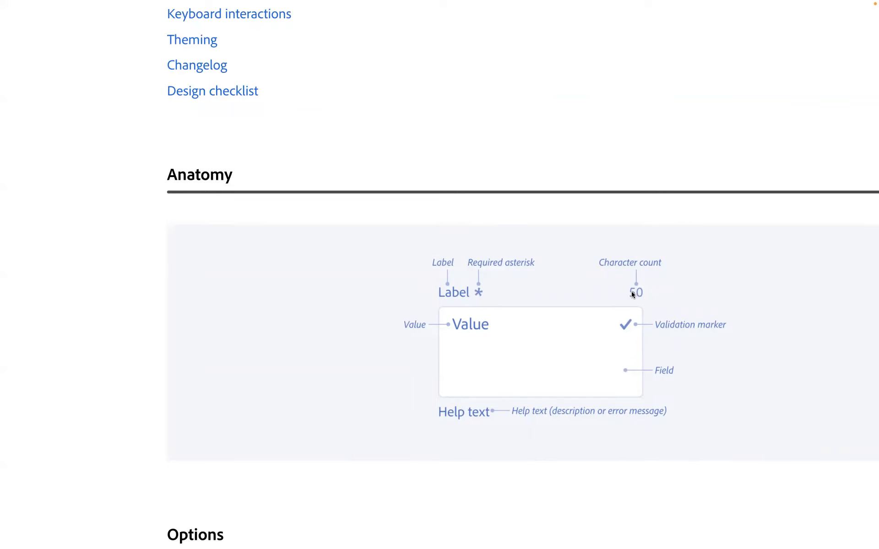
scroll(581, 243, down, 2)
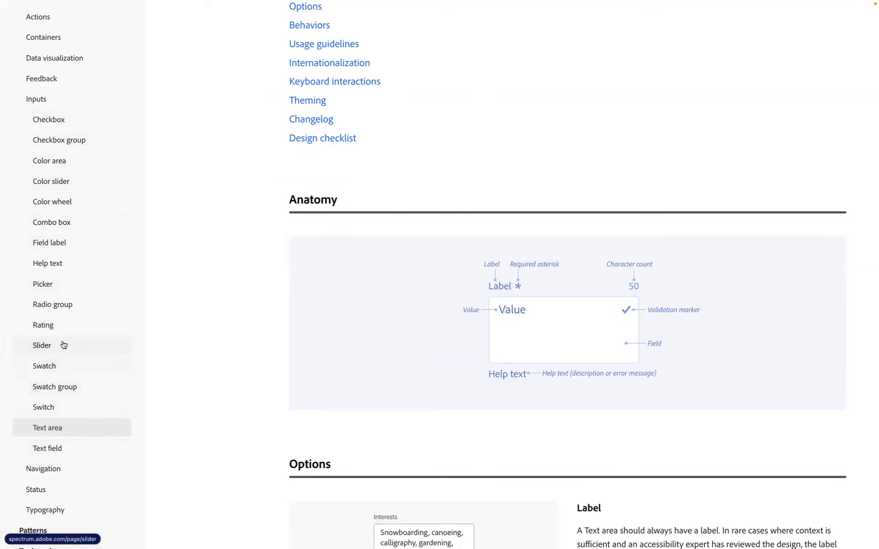
- Open the Radio group component page and view its definition and size examples
click(60, 311)
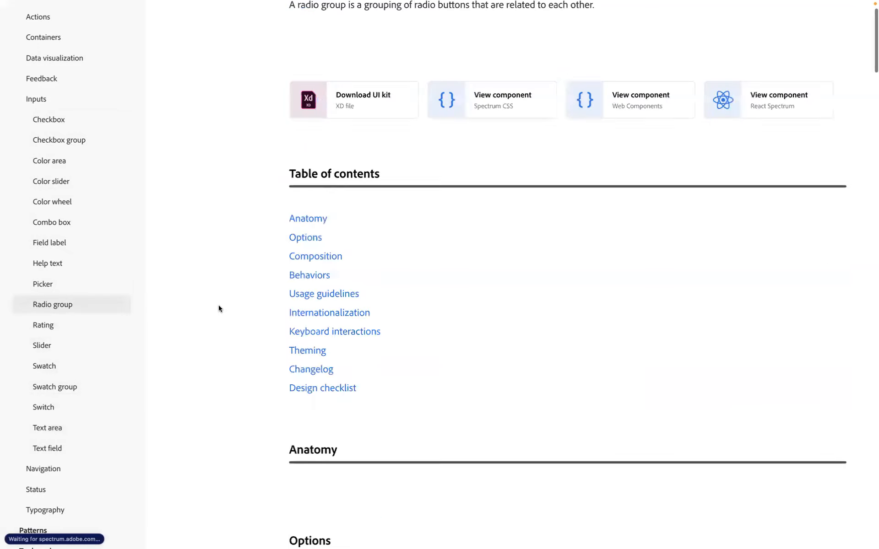
scroll(377, 354, up, 2)
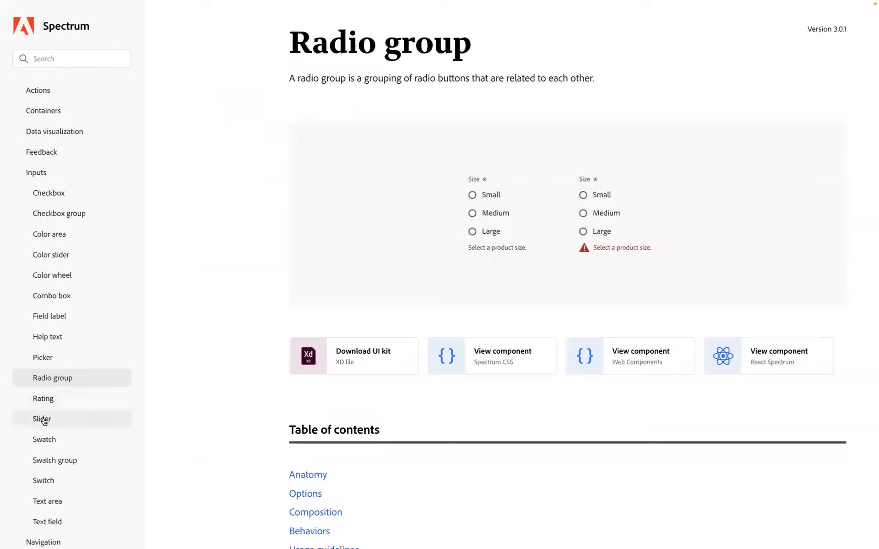
scroll(60, 414, down, 1)
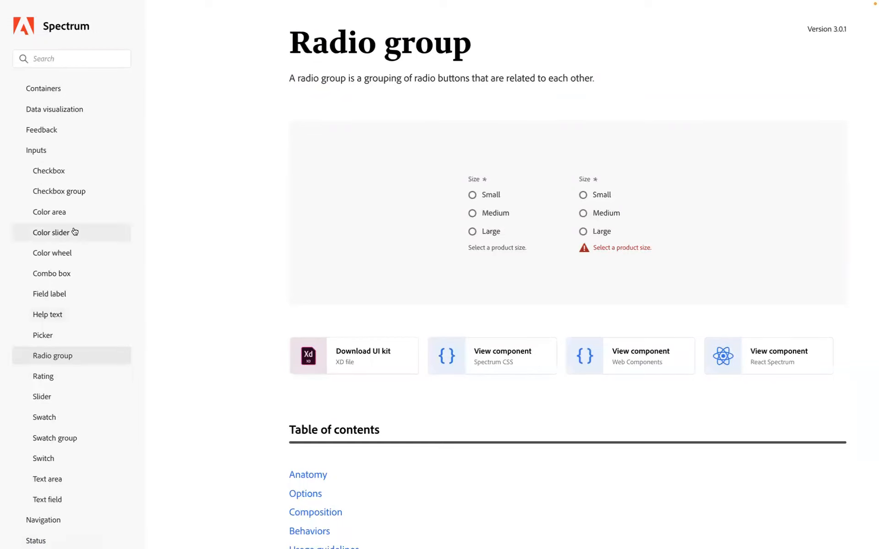
scroll(76, 235, down, 2)
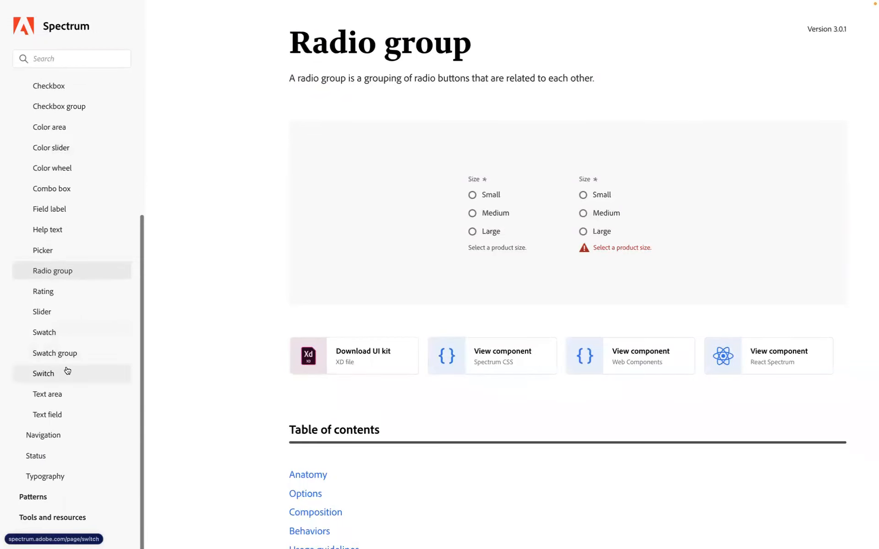
- Open the Picker component page and view its definition and dropdown example
click(51, 257)
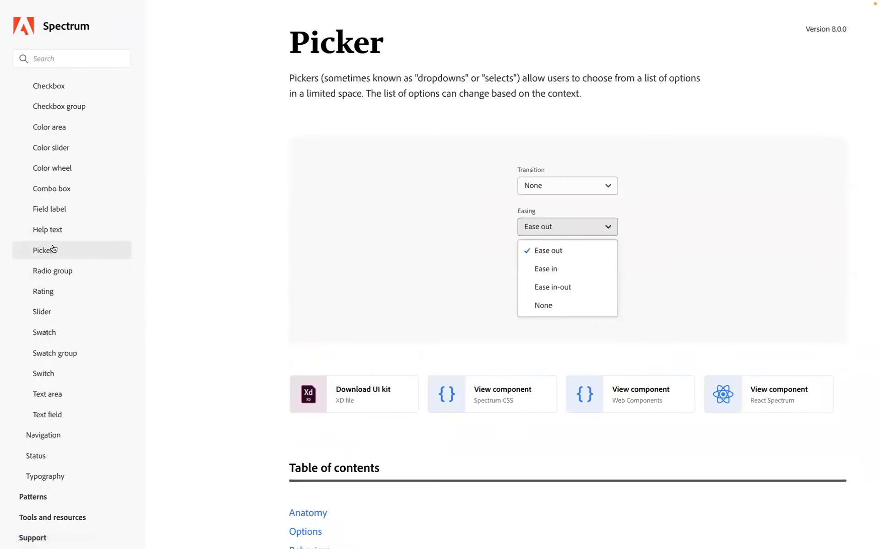
scroll(56, 218, up, 2)
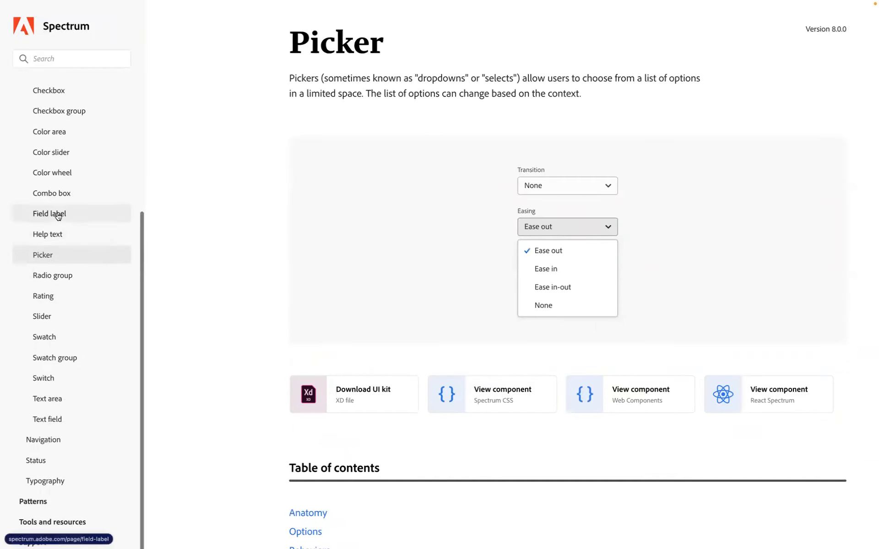
scroll(58, 217, up, 4)
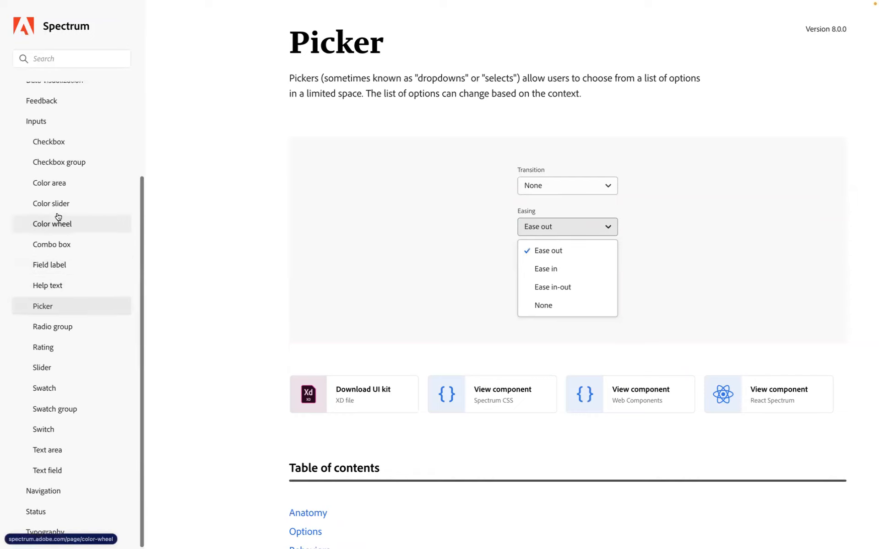
scroll(58, 217, up, 2)
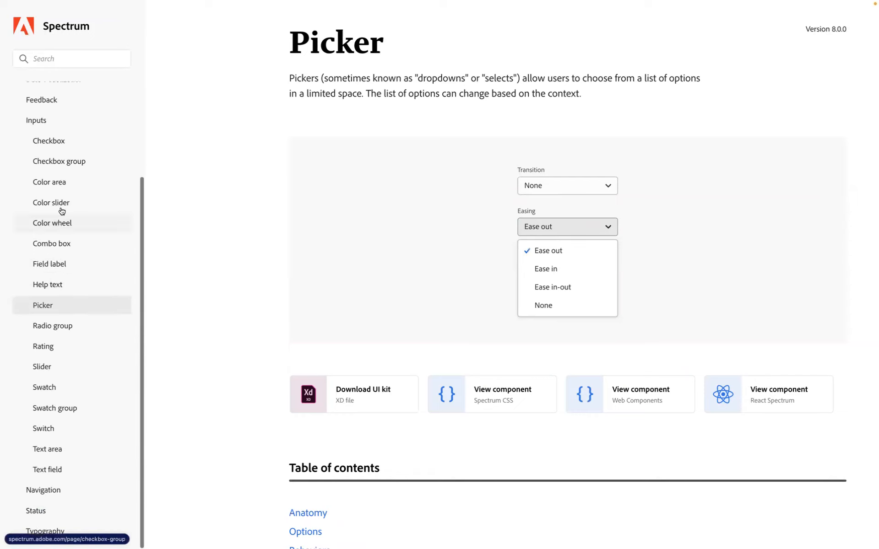
- Search the design system for "radio bu", open the Radio group result and examine its definition and examples
click(61, 59)
text(radio)
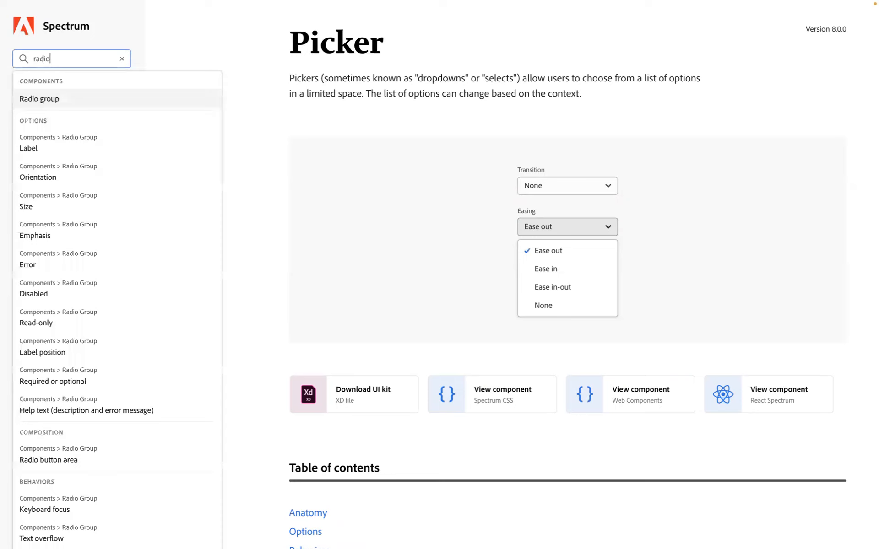
text( bu)
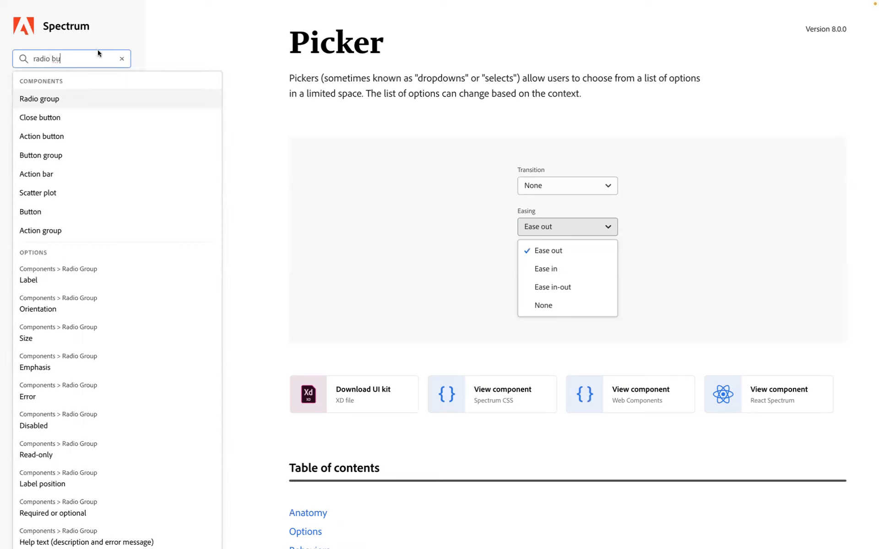
click(56, 106)
scroll(417, 217, down, 7)
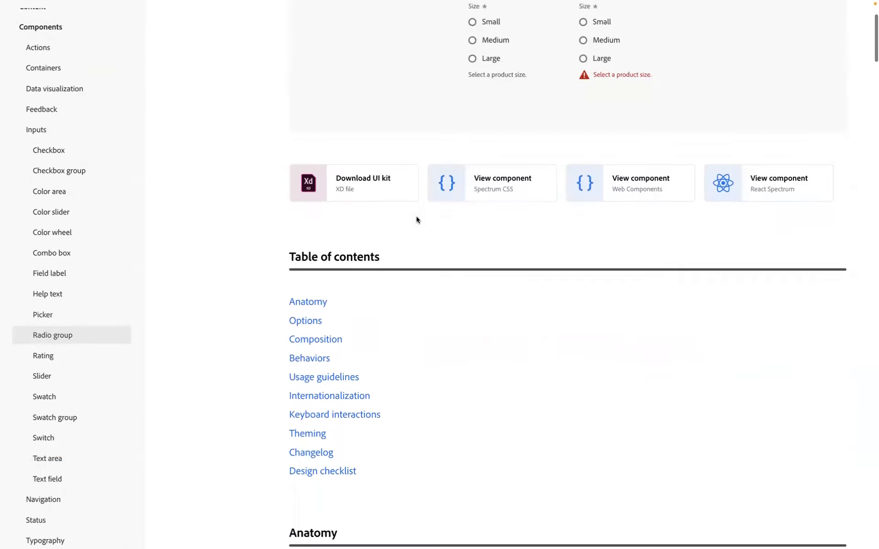
scroll(416, 217, up, 6)
scroll(416, 220, up, 1)
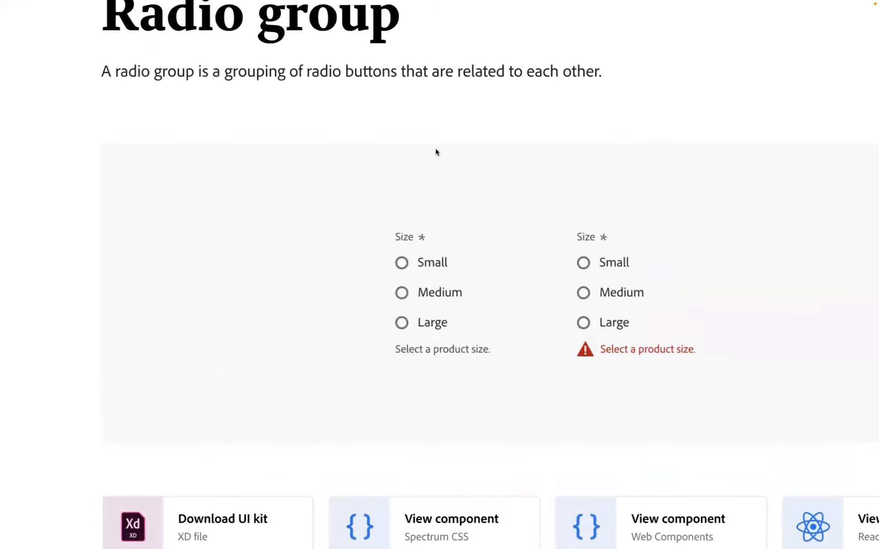
scroll(435, 152, up, 1)
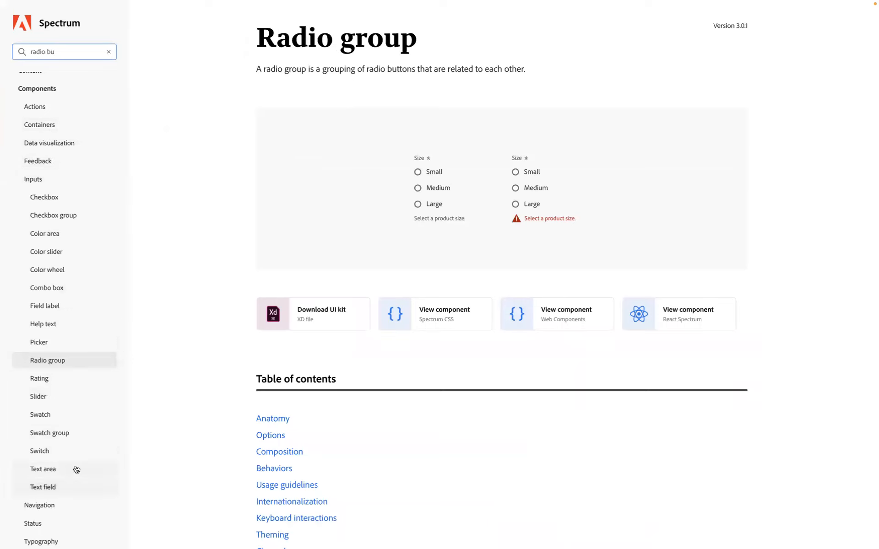
scroll(73, 435, down, 1)
click(32, 169)
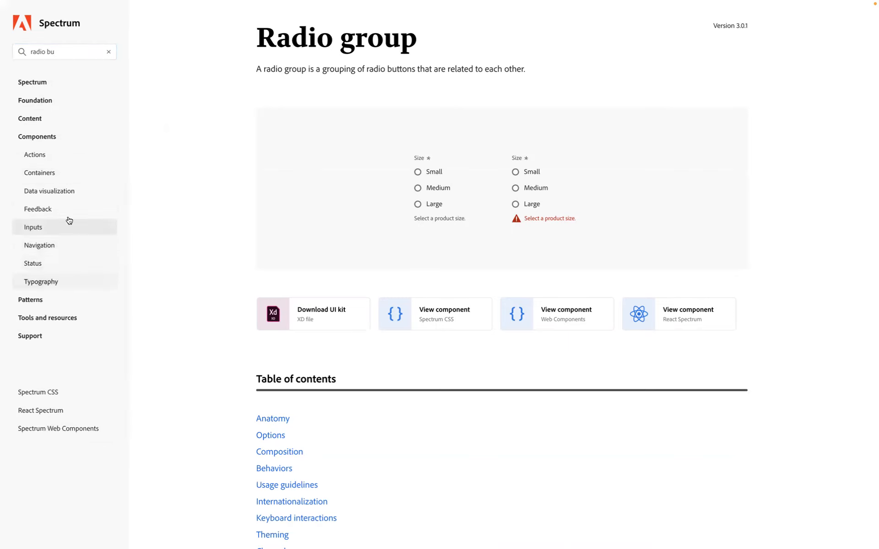
- Switch to Figma and inspect the registration form's name, country, phone number and e-mail field groups one by one
key(ctrl+Left)
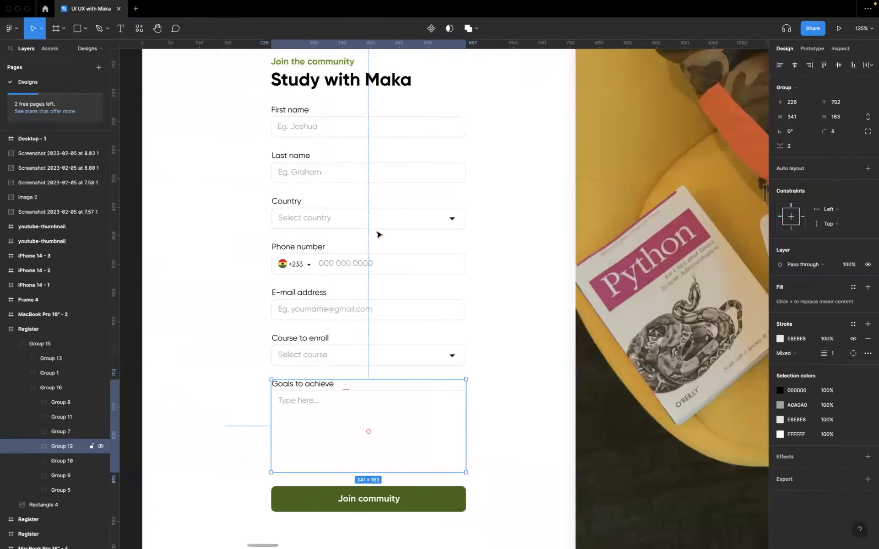
click(330, 136)
click(339, 172)
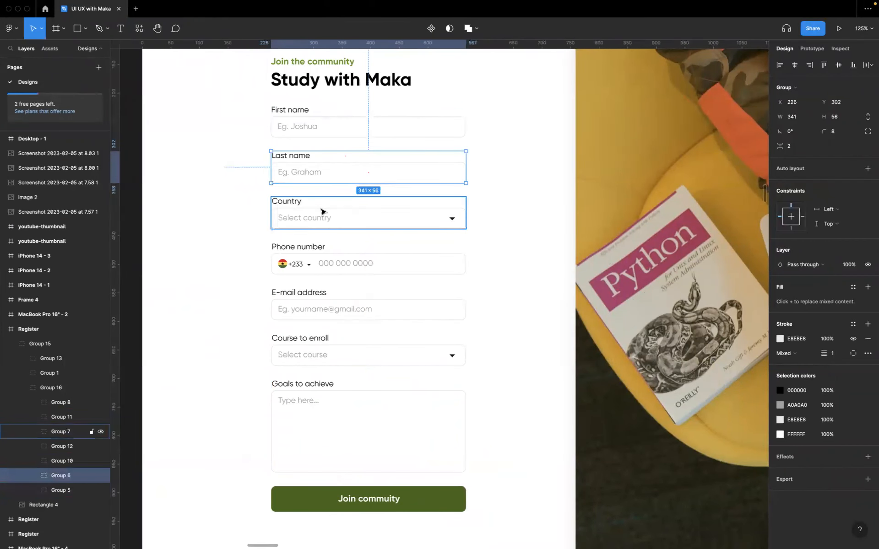
click(317, 227)
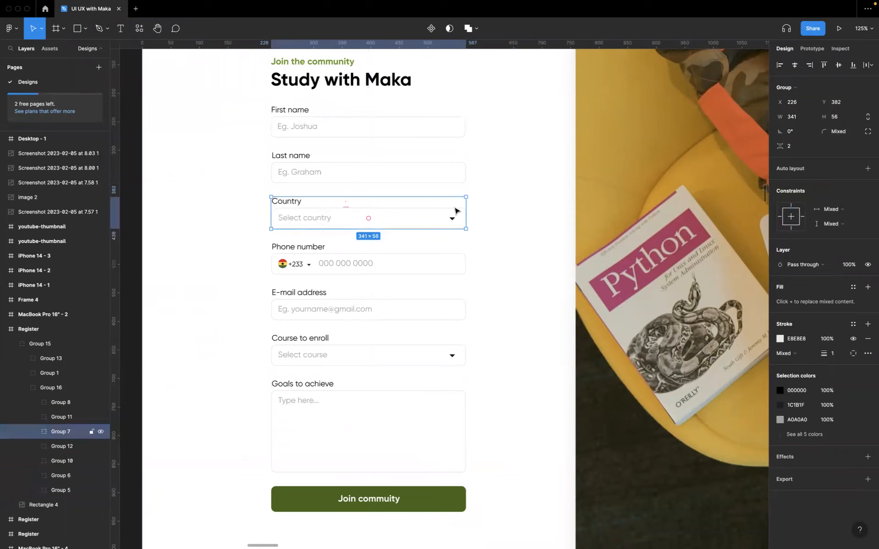
click(315, 269)
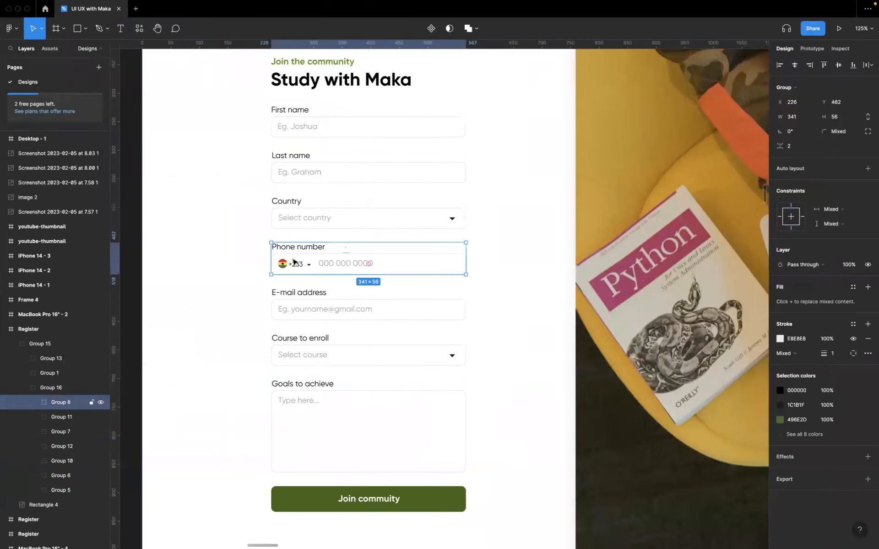
click(338, 320)
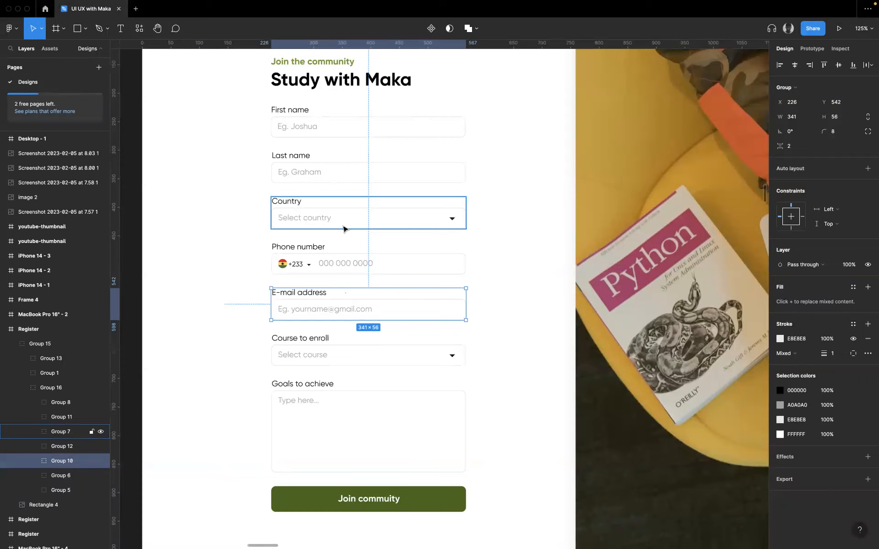
click(485, 339)
- Delete the "Join the community" text from the Desktop - 1 frame
scroll(486, 337, down, 3)
scroll(386, 165, up, 3)
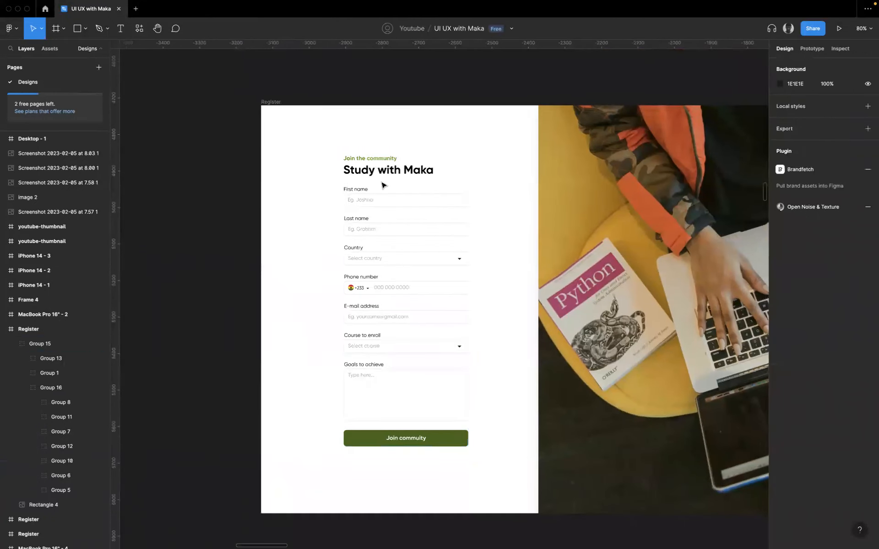
double_click(389, 155)
scroll(458, 189, down, 10)
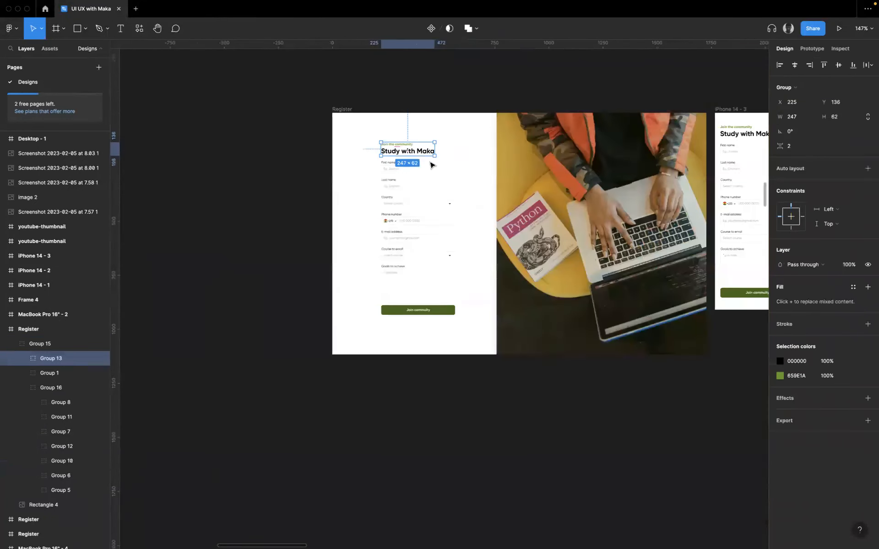
scroll(630, 178, right, 10)
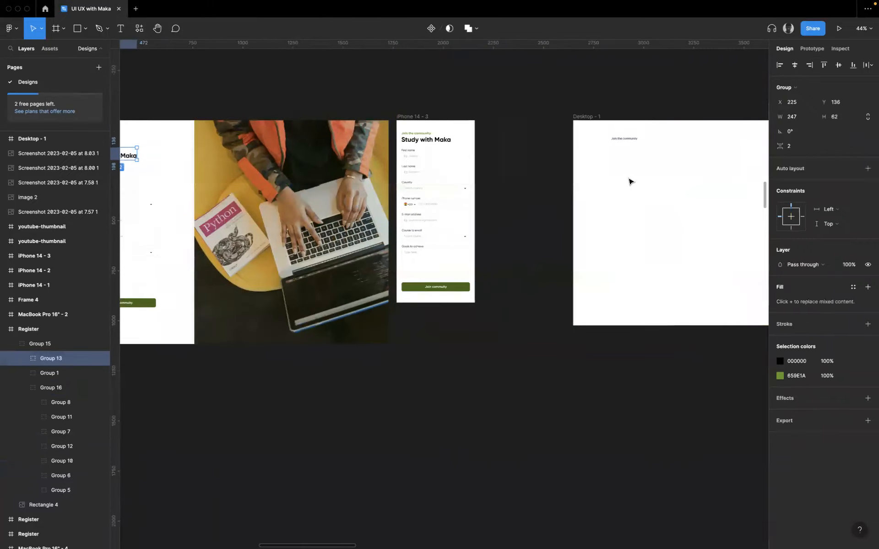
click(515, 143)
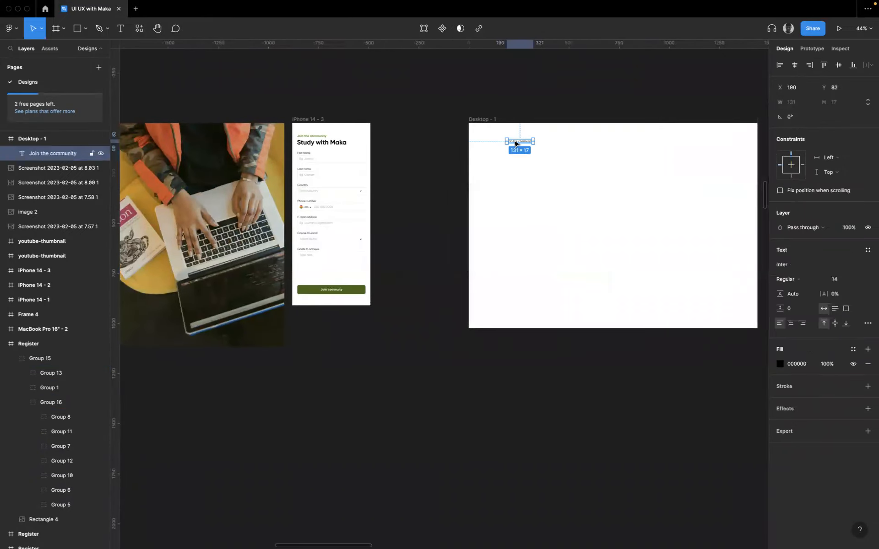
key(Delete)
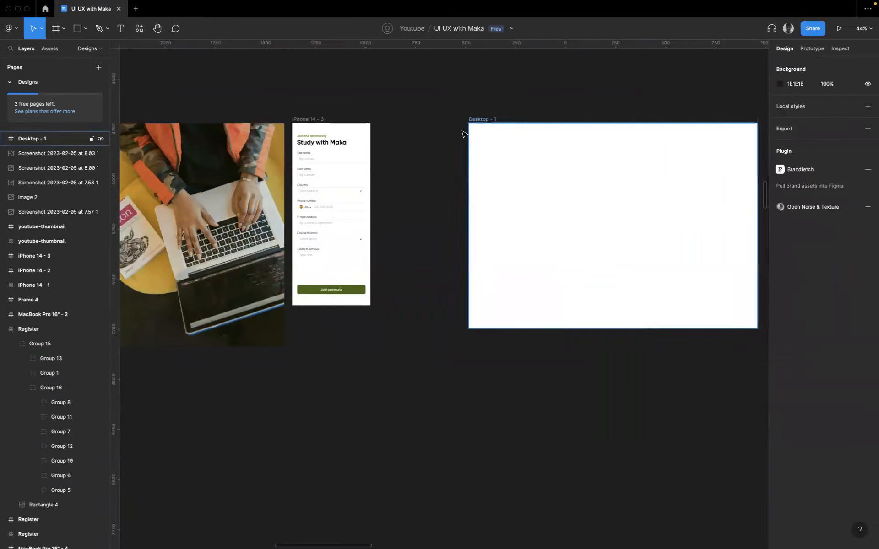
double_click(488, 119)
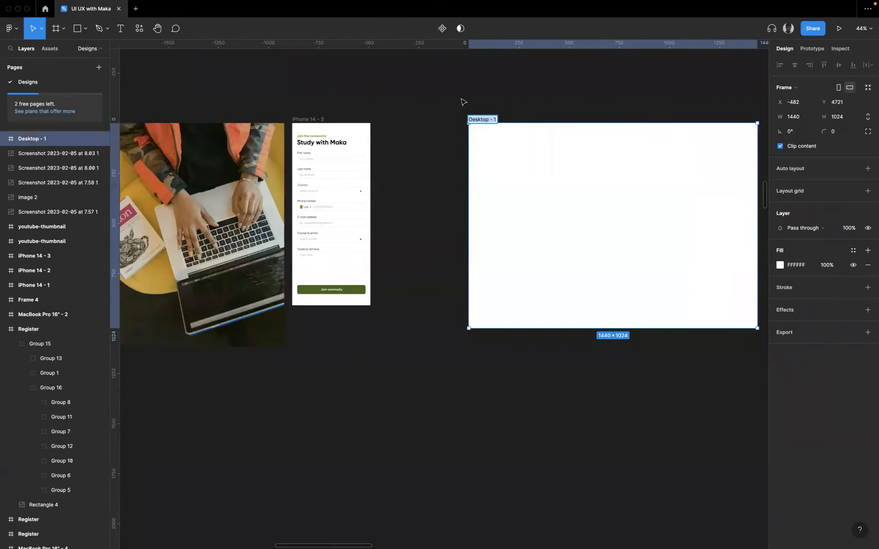
mouse_move(346, 9)
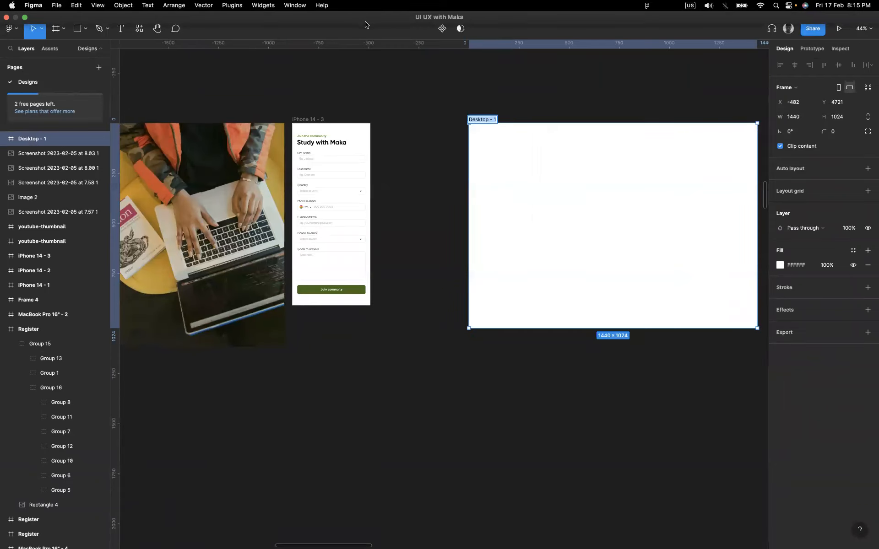
click(481, 106)
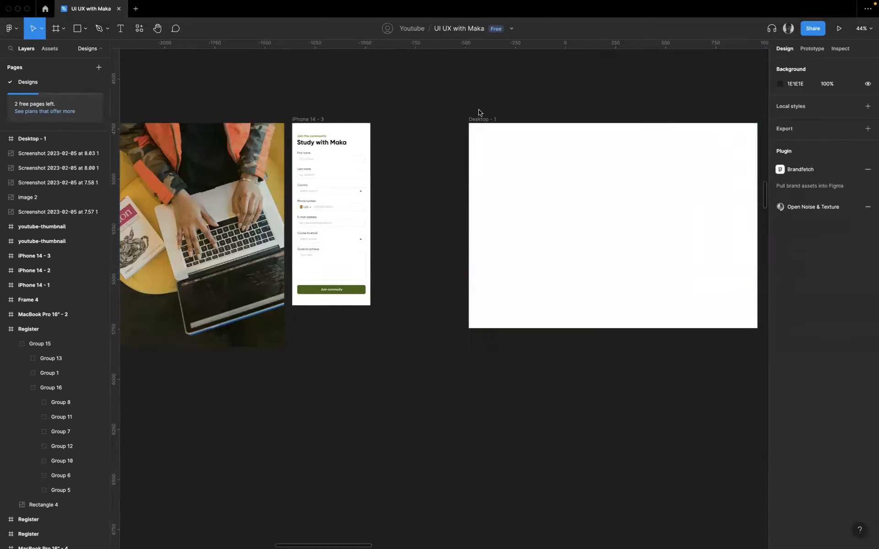
- Rename the Desktop - 1 frame to Register and move it directly below the finished Register design, aligned with its left edge
double_click(477, 119)
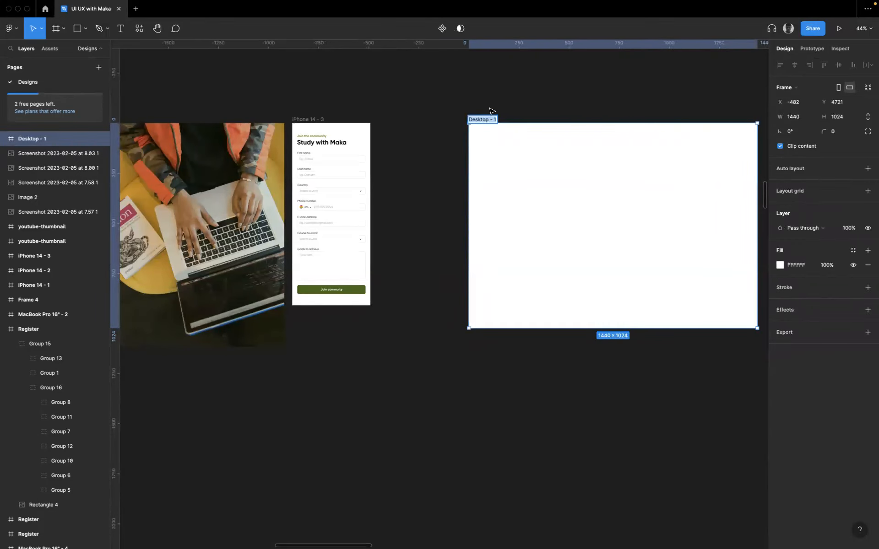
scroll(490, 110, left, 6)
scroll(631, 117, left, 3)
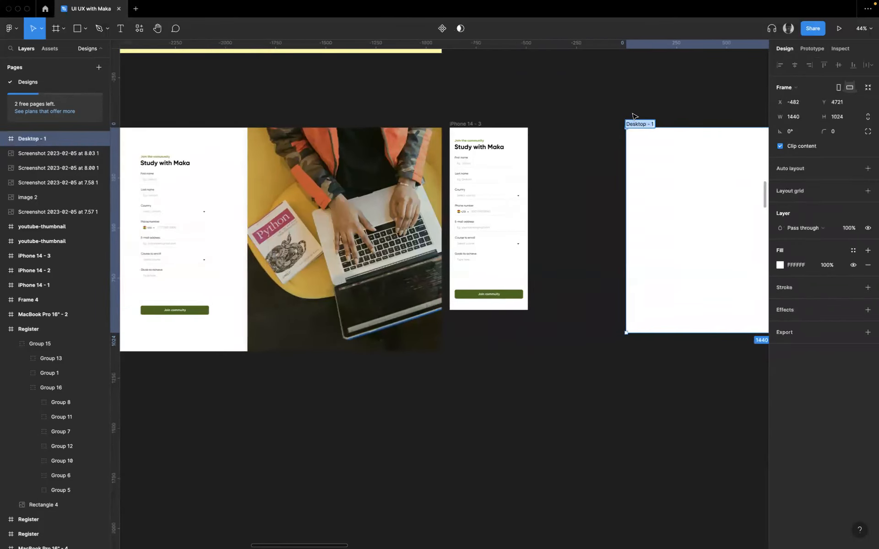
text(Register)
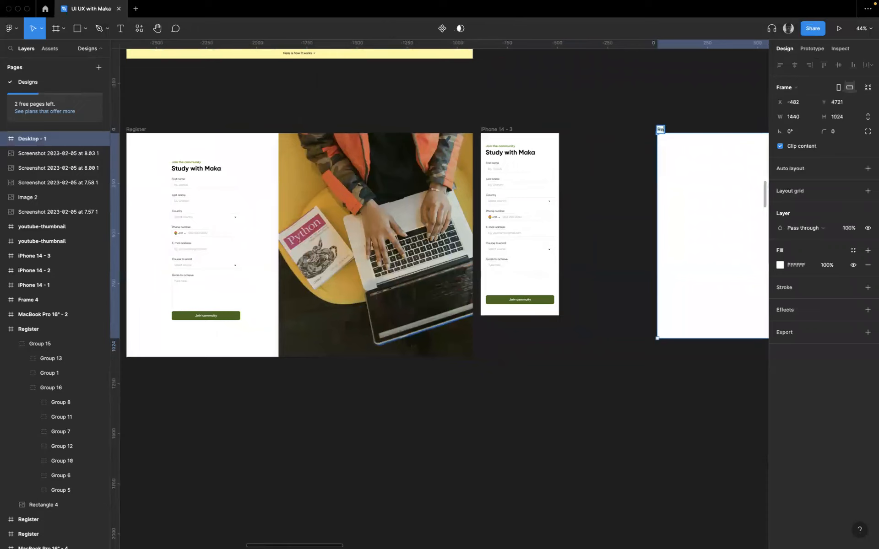
click(652, 115)
scroll(686, 122, down, 2)
click(691, 97)
drag(640, 290, 158, 334)
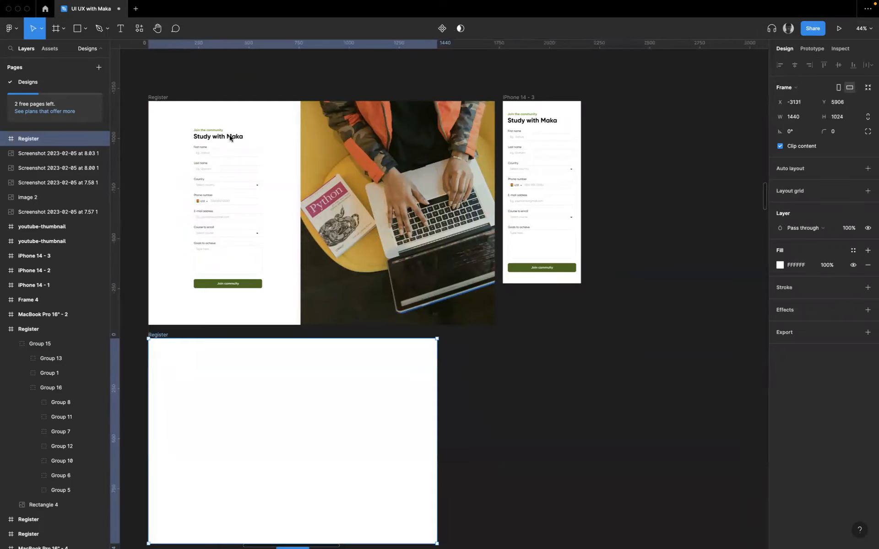
- Examine the position and size of the "Join the community" / "Study with Maka" heading group in the finished Register design
scroll(207, 117, up, 5)
click(191, 150)
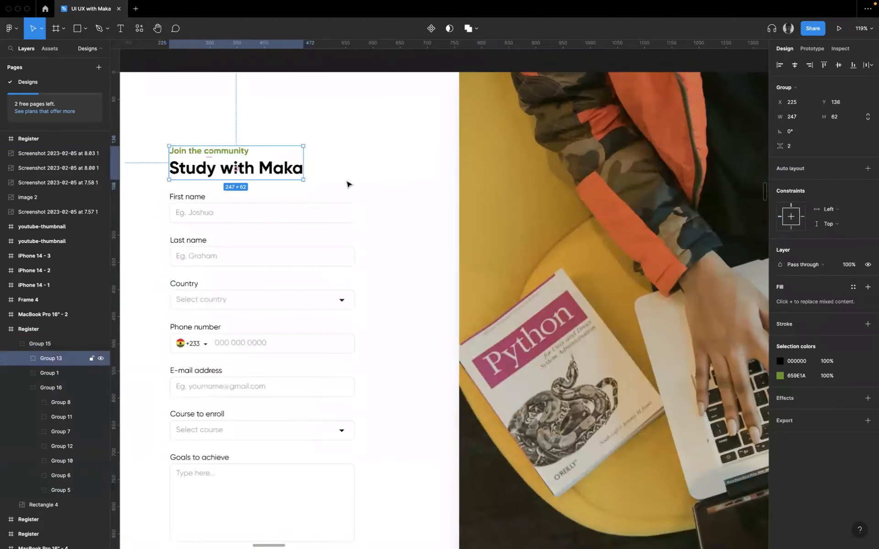
scroll(357, 220, down, 3)
scroll(366, 255, down, 5)
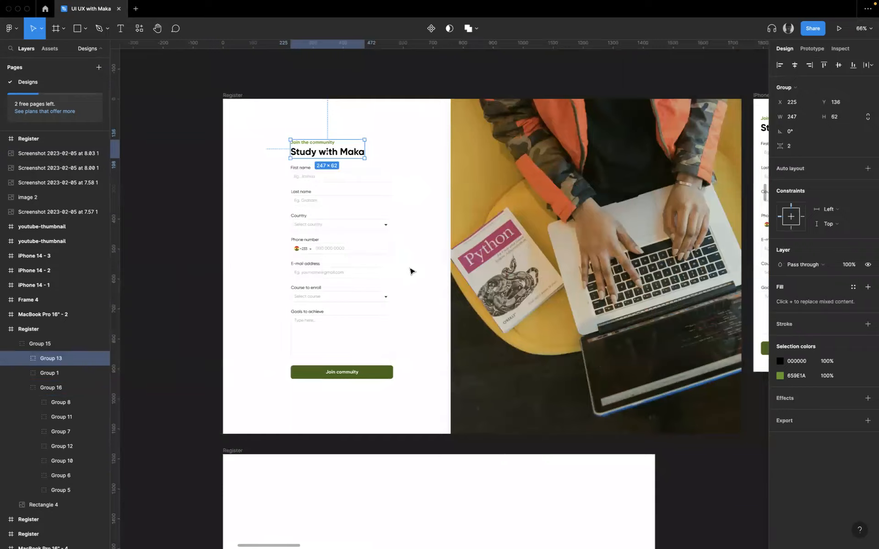
click(411, 271)
- Delete the empty Register frame below the finished design
scroll(426, 284, down, 3)
scroll(425, 284, right, 2)
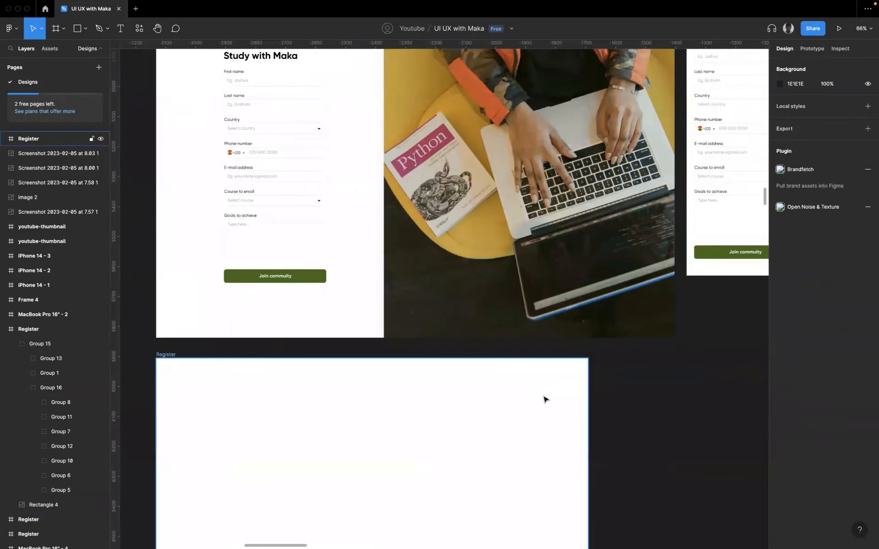
click(544, 399)
key(Delete)
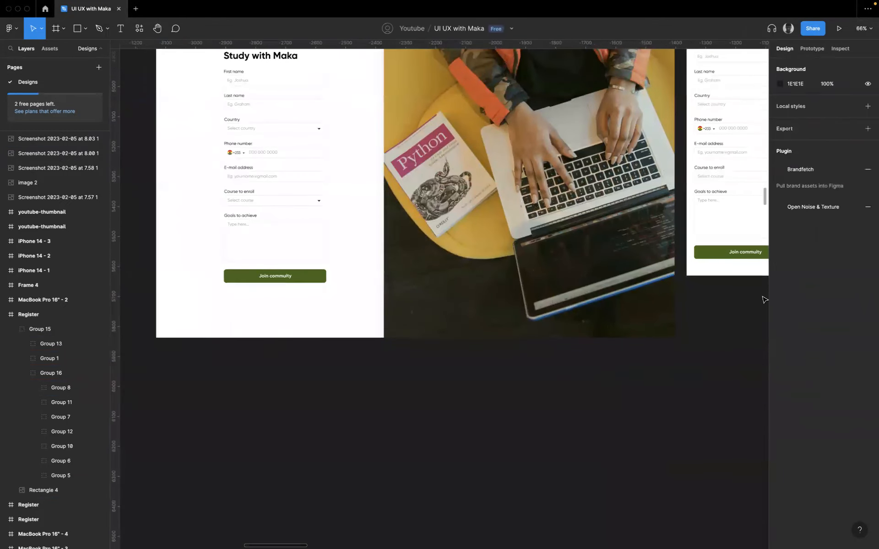
key(f)
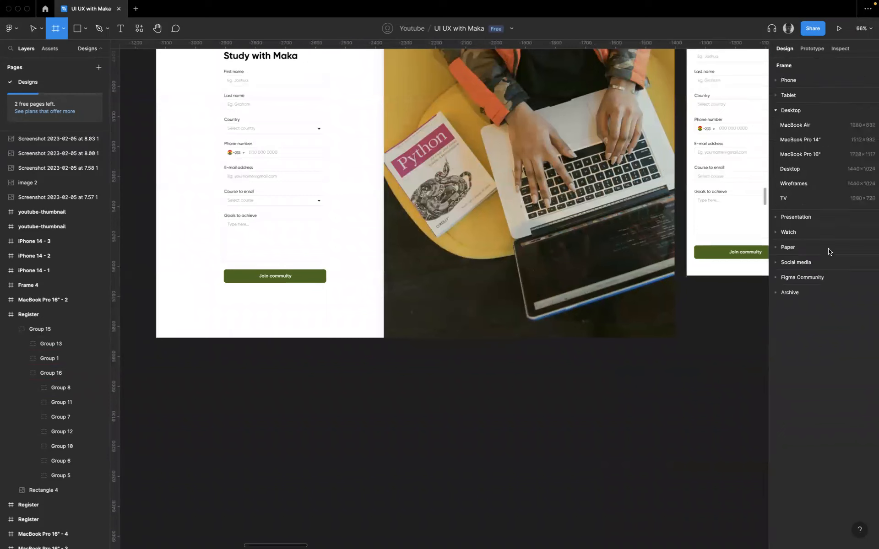
click(812, 170)
drag(531, 206, 161, 338)
key(Delete)
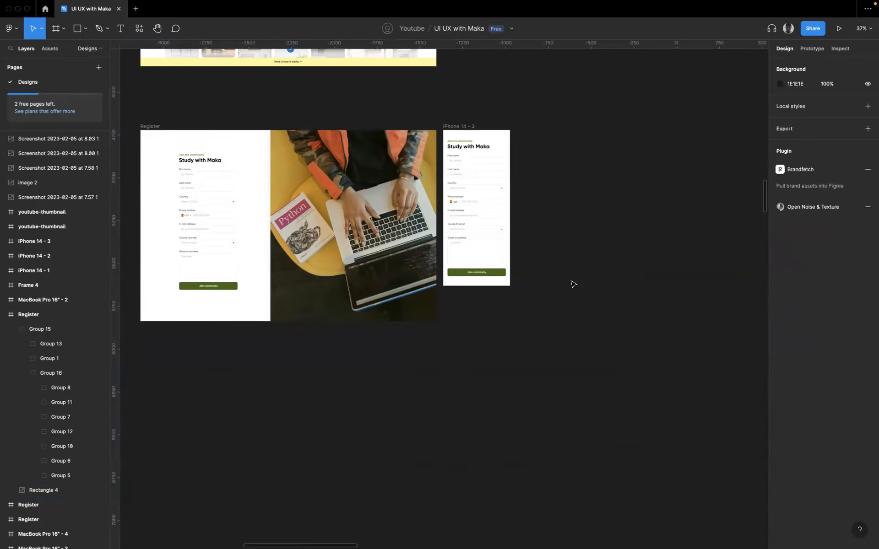
- Add a MacBook Pro 14" frame and place it below the finished Register design, aligned with its left edge
key(f)
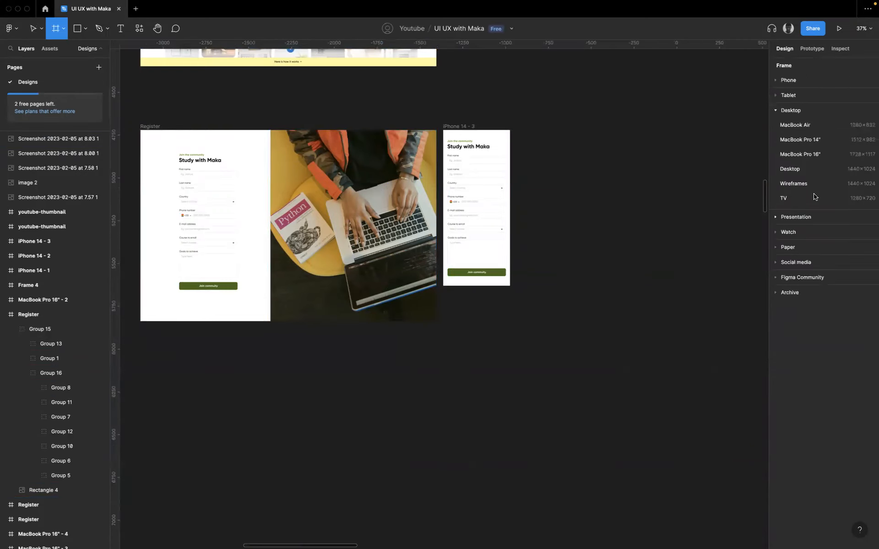
click(797, 139)
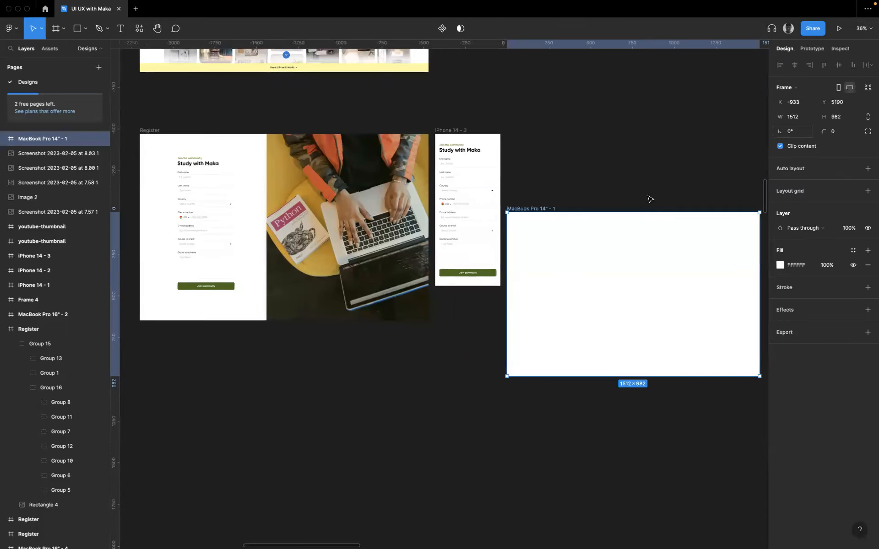
drag(535, 210, 178, 345)
- Check the heading group's placement above the form fields in the finished Register design
scroll(178, 344, up, 3)
scroll(177, 344, left, 5)
scroll(178, 345, up, 2)
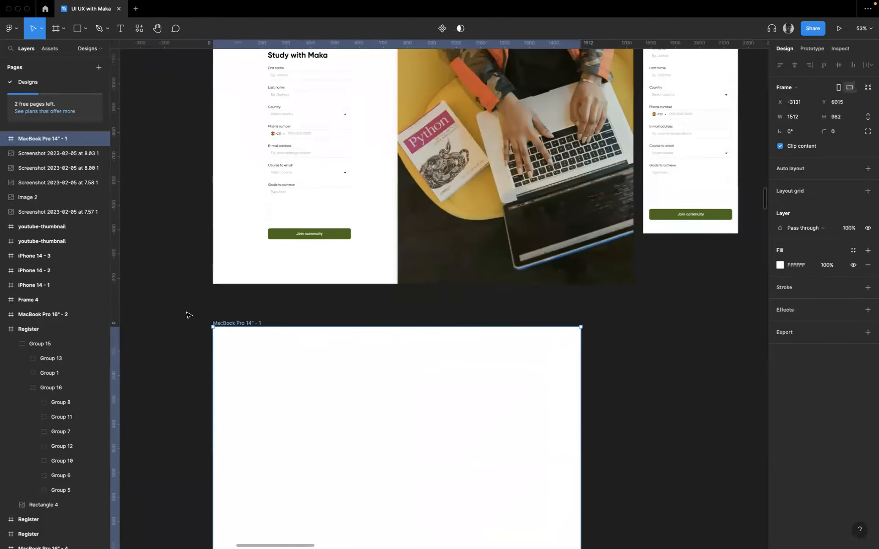
scroll(312, 131, up, 5)
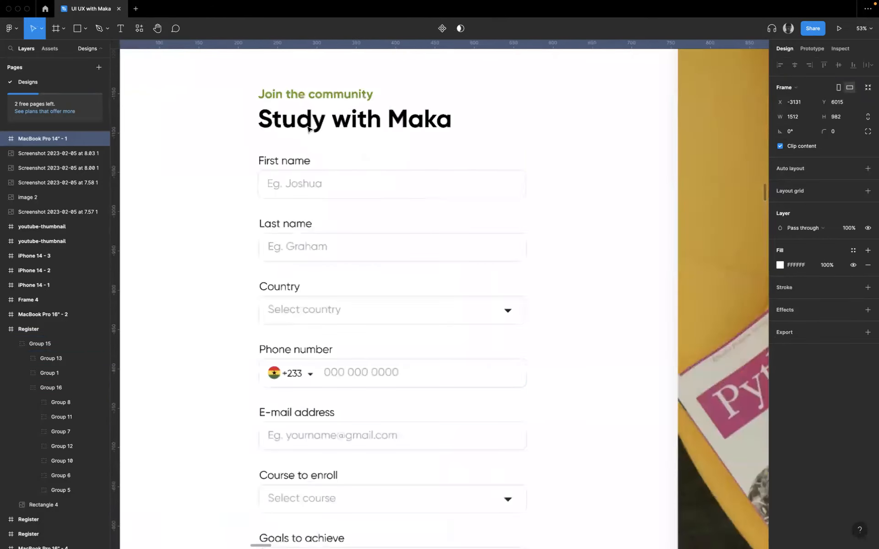
click(286, 95)
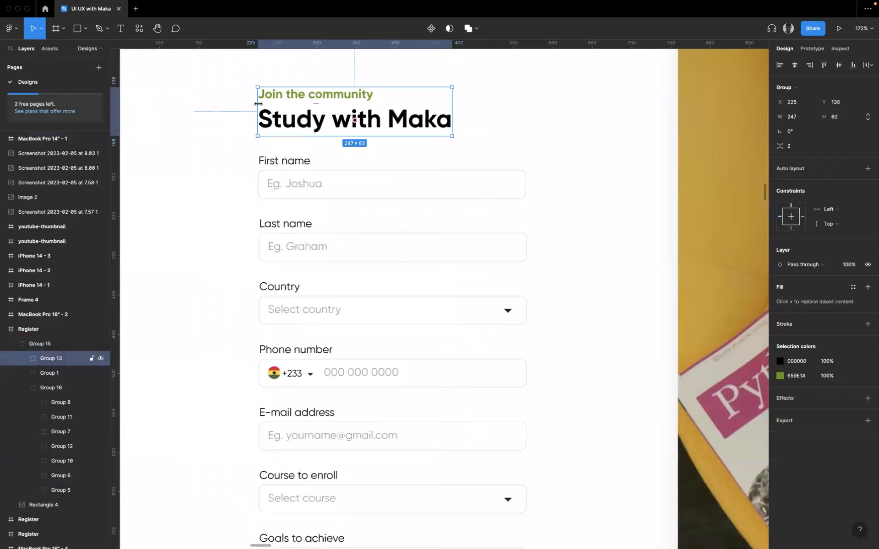
- Add the text "Study with Maka" inside the MacBook Pro 14" frame at about X 124, Y 126
scroll(365, 190, down, 15)
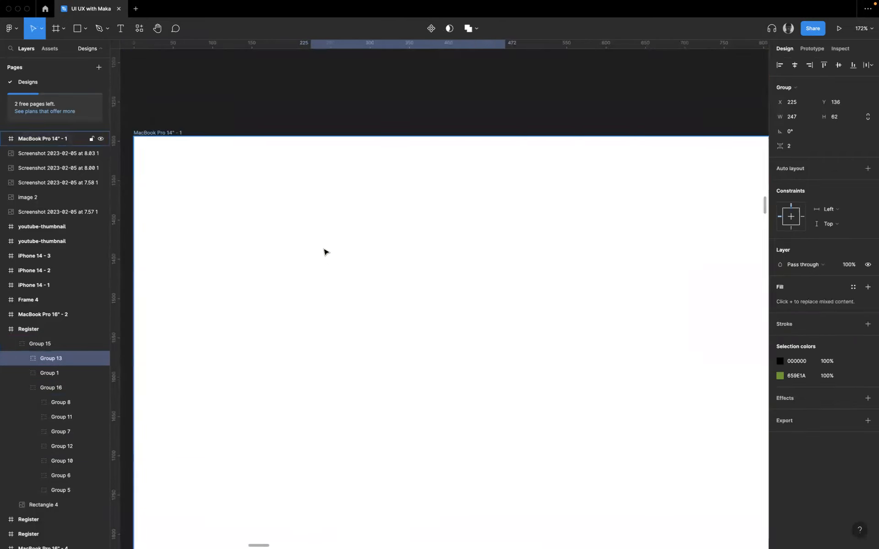
click(184, 133)
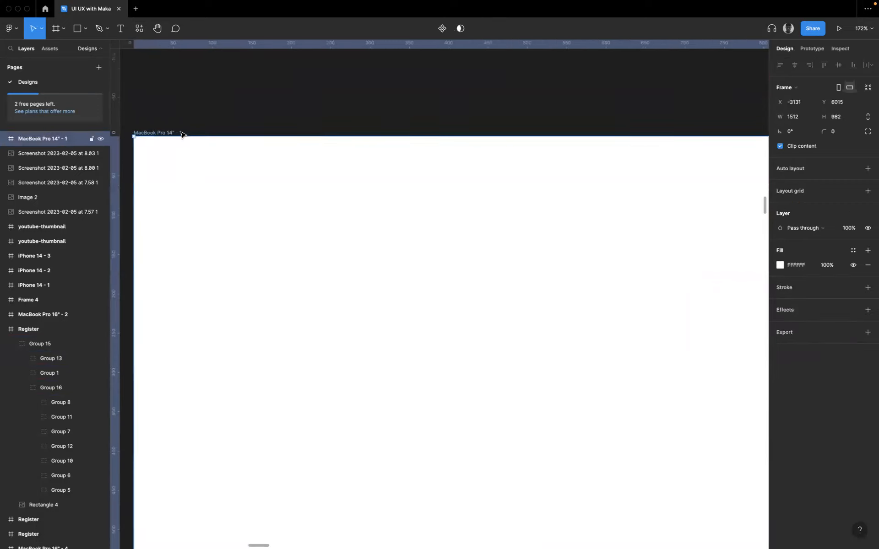
scroll(182, 133, down, 3)
scroll(181, 131, down, 5)
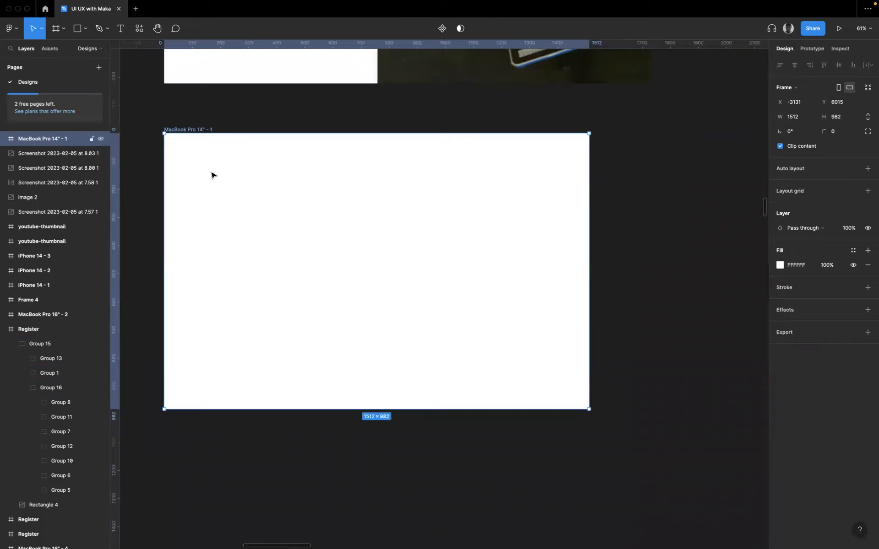
key(t)
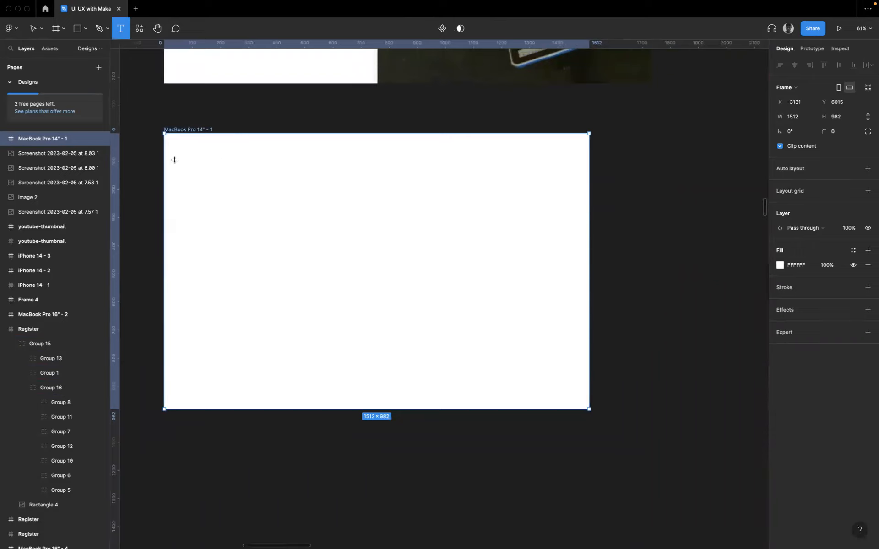
scroll(196, 169, up, 8)
click(204, 169)
text(Study )
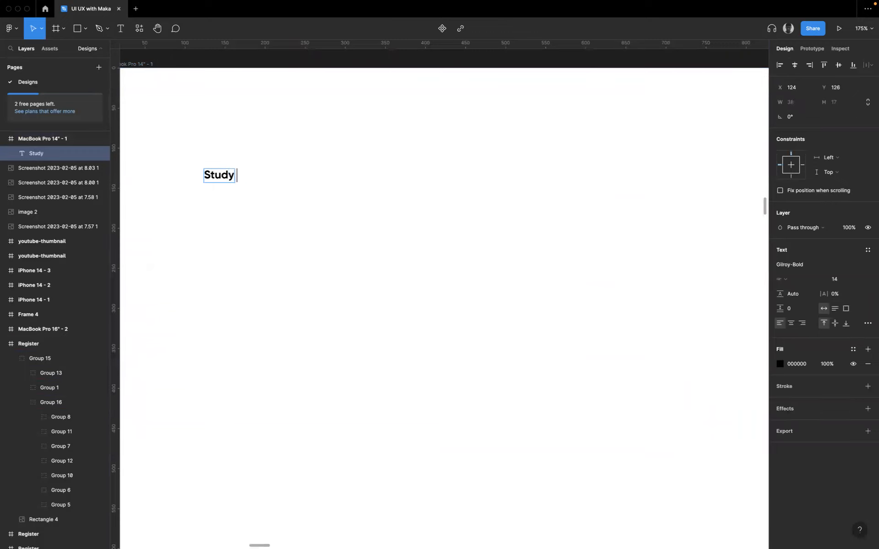
text(with maka)
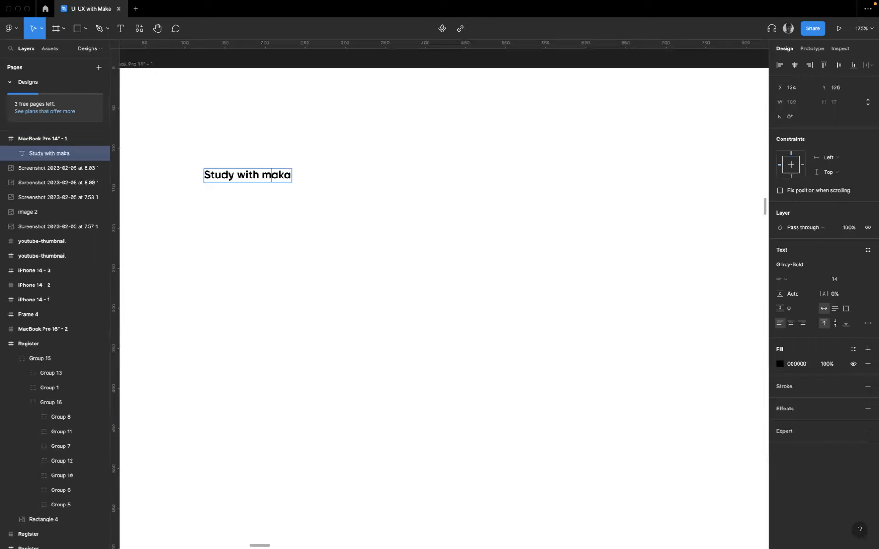
key(BackSpace)
text(M)
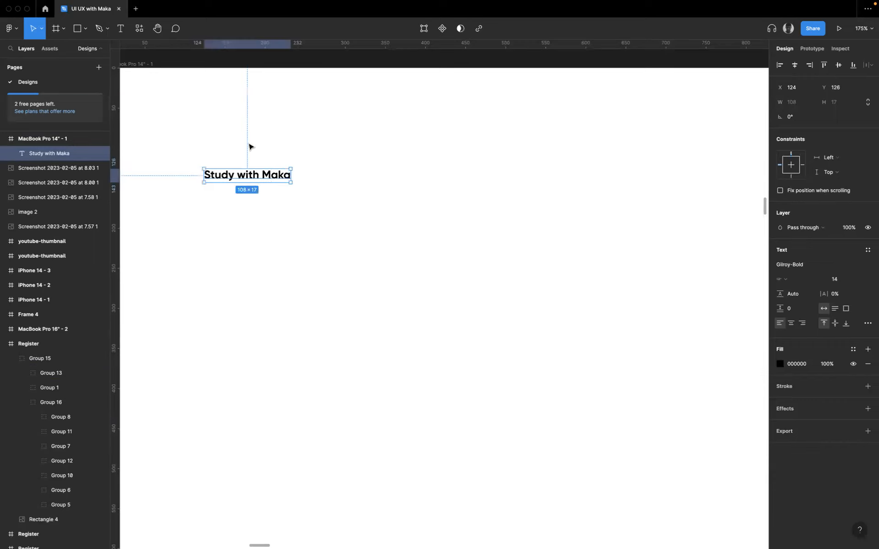
- Duplicate the "Study with Maka" text about 25 px higher and change the copy to "Join community"
drag(230, 176, 226, 159)
double_click(224, 156)
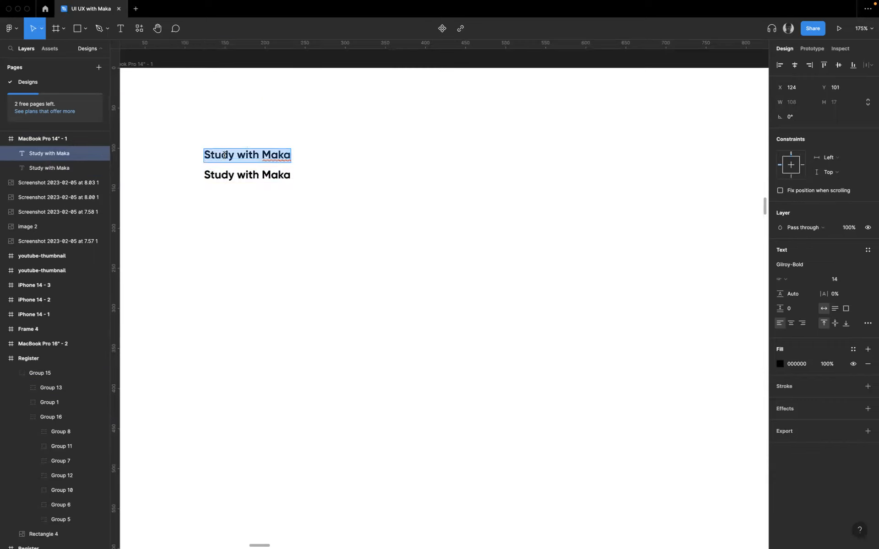
text(J)
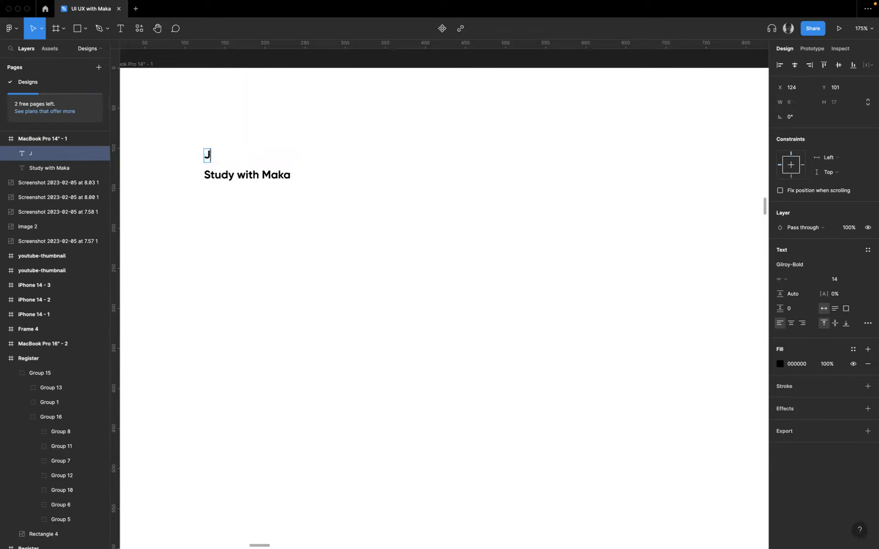
text(oin community)
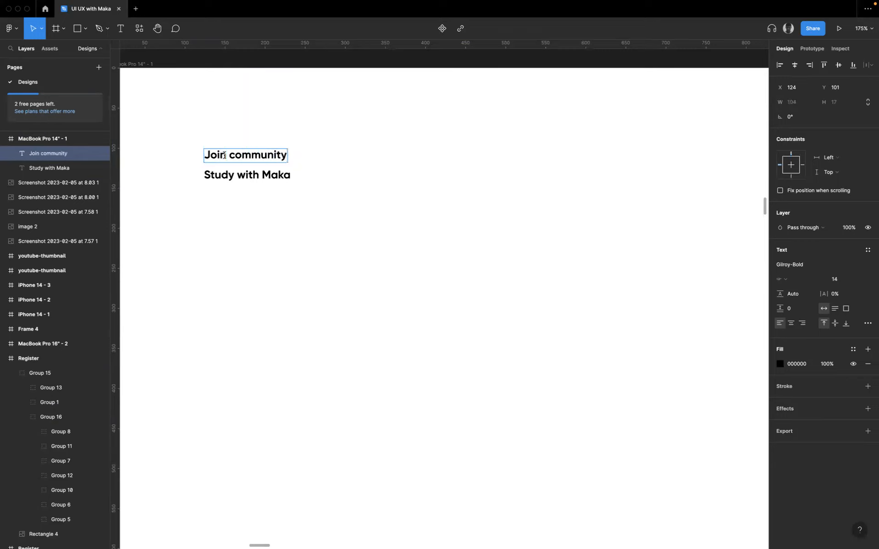
key(Escape)
- Compare the wording with the finished Register design and change the upper text to "Join the community"
scroll(378, 220, up, 15)
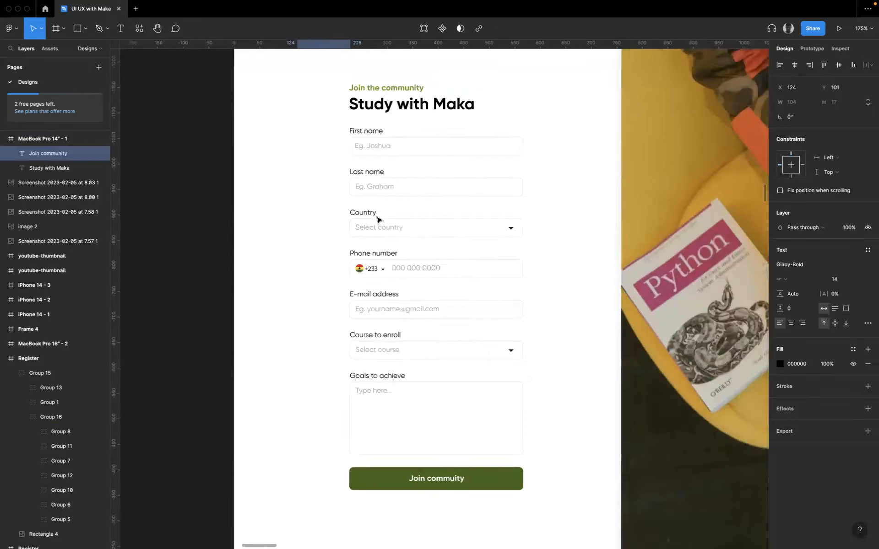
scroll(379, 220, down, 3)
scroll(378, 219, down, 7)
scroll(339, 234, up, 5)
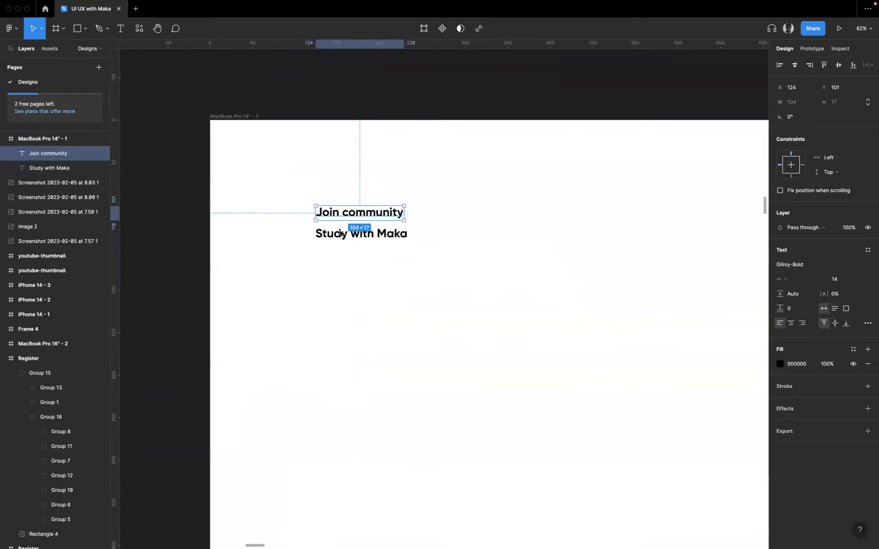
double_click(340, 214)
click(339, 213)
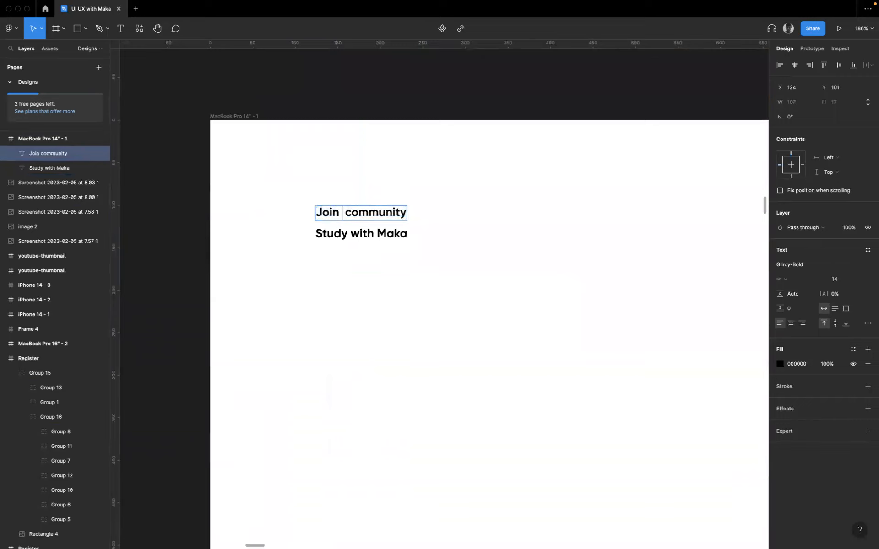
text(the)
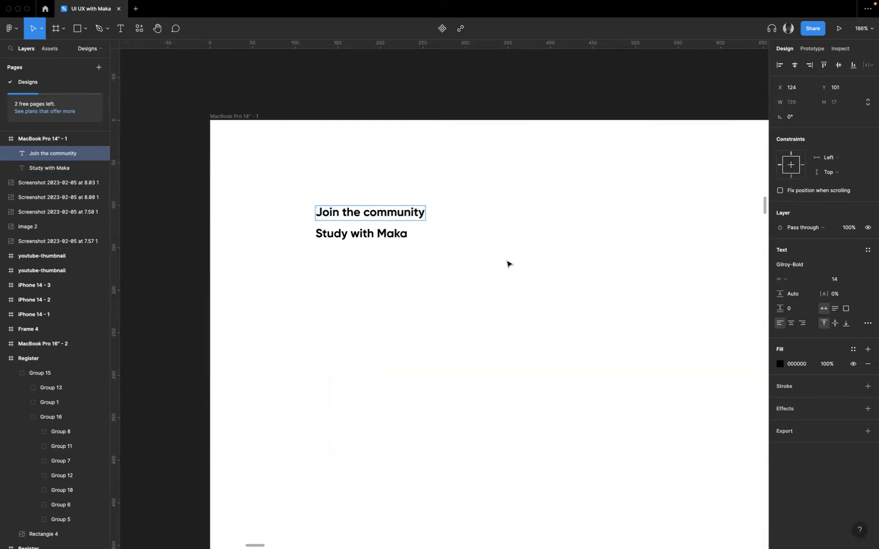
key(Escape)
- Compare the new "Join the community" text's font size with the text settings of both heading lines in the finished Register design
scroll(573, 280, right, 3)
scroll(573, 280, up, 2)
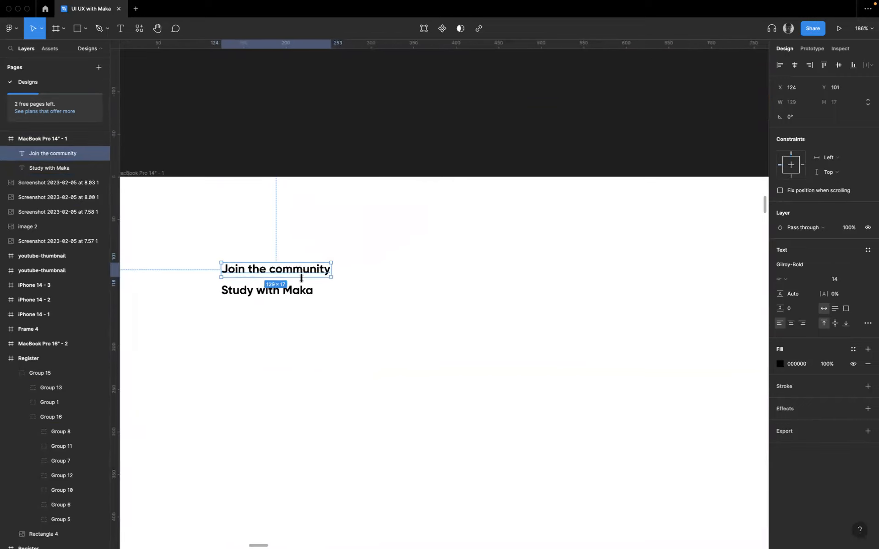
scroll(302, 278, down, 3)
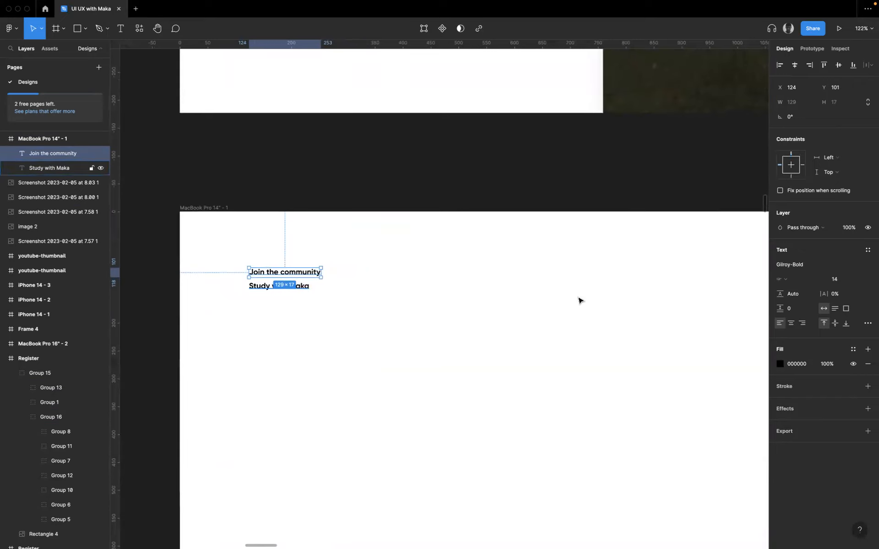
click(835, 279)
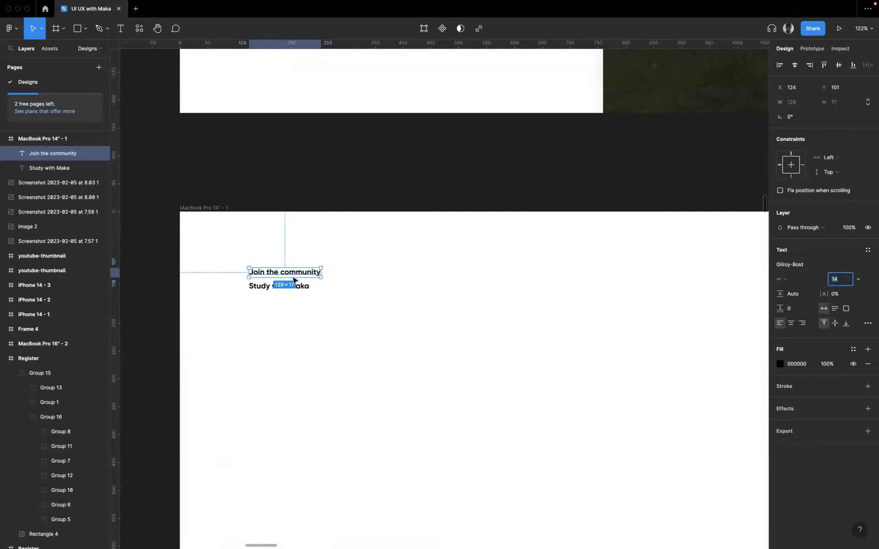
scroll(308, 155, up, 10)
scroll(308, 155, up, 6)
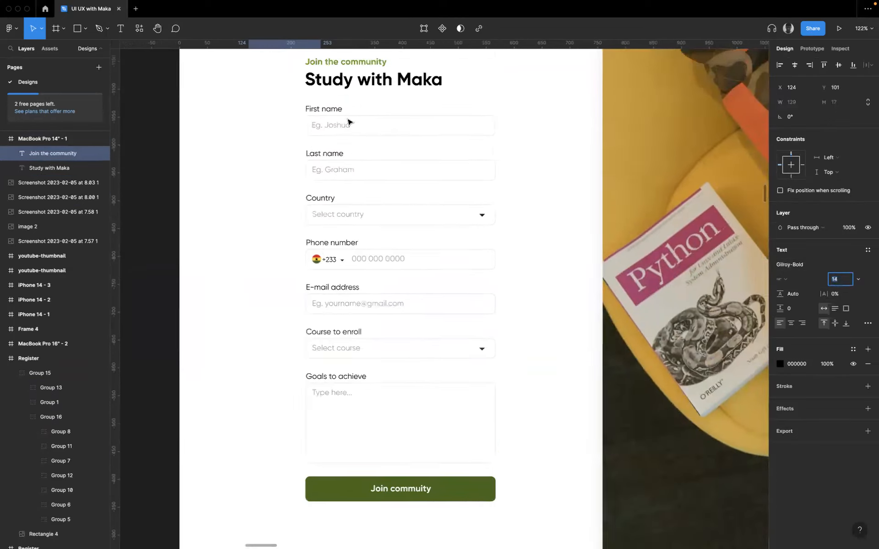
double_click(344, 84)
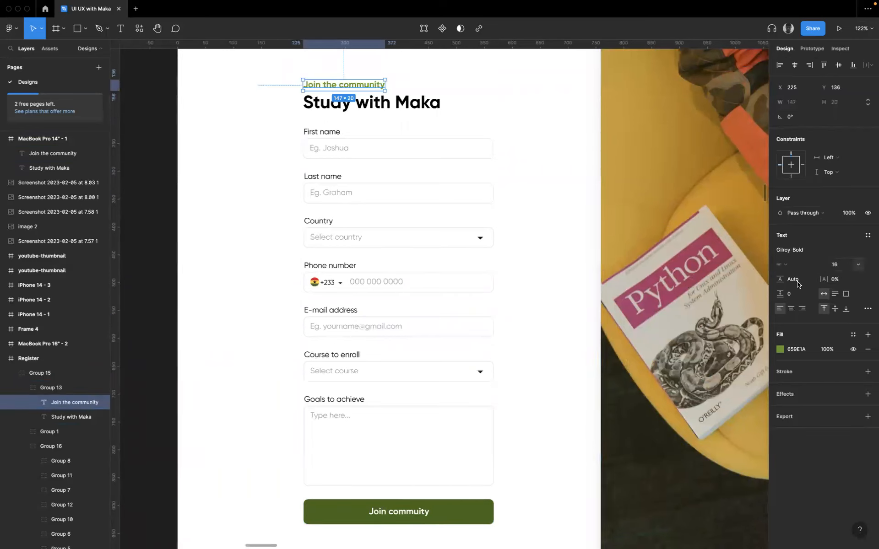
click(371, 102)
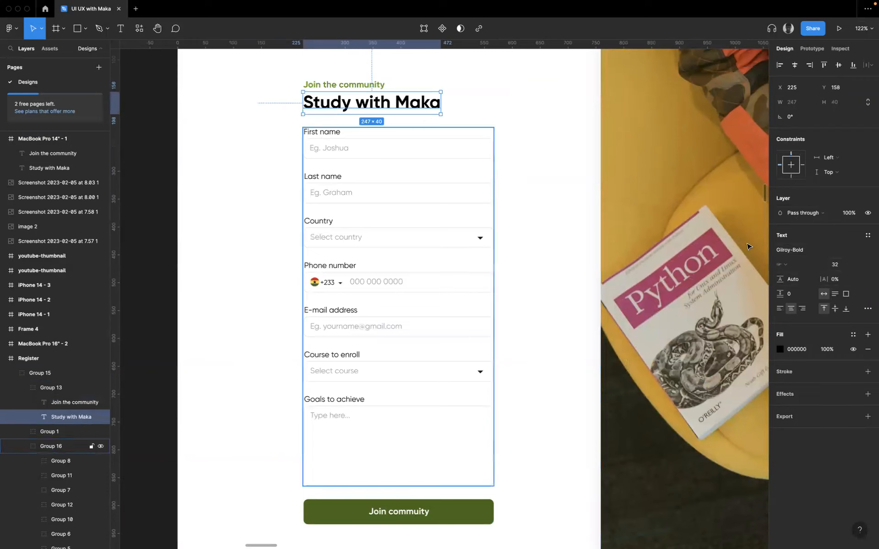
- Copy the fill colour code of the green "Join the community" text in the finished Register design
click(341, 88)
click(798, 353)
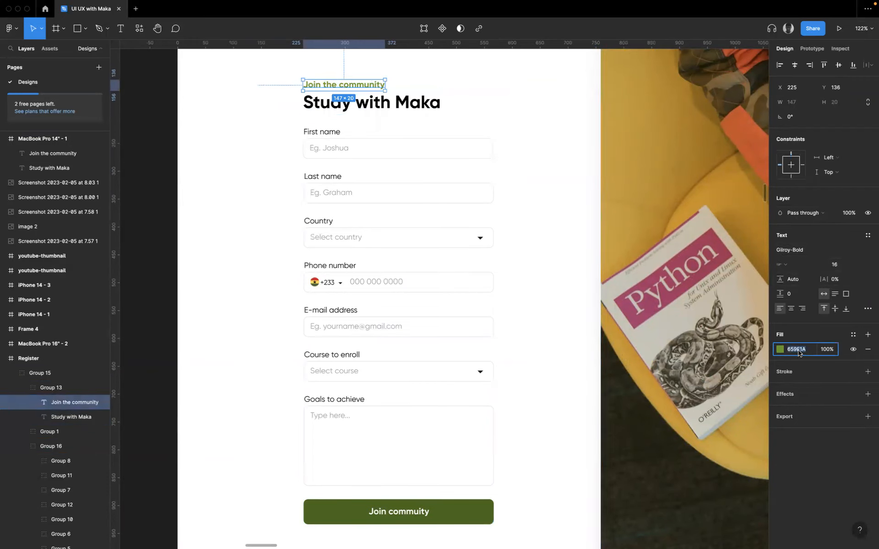
click(569, 334)
- Set the font size of the "Join the community" text in the MacBook Pro 14" frame to 16
scroll(494, 377, down, 5)
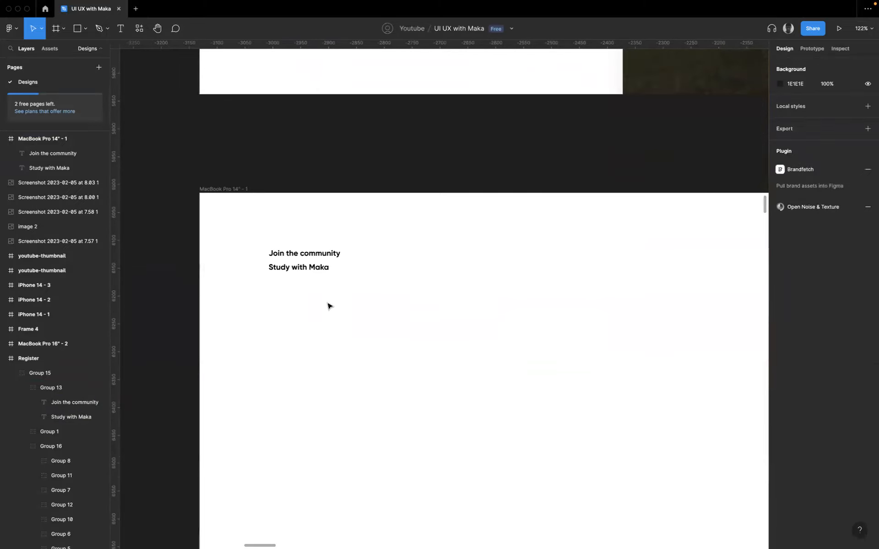
click(308, 255)
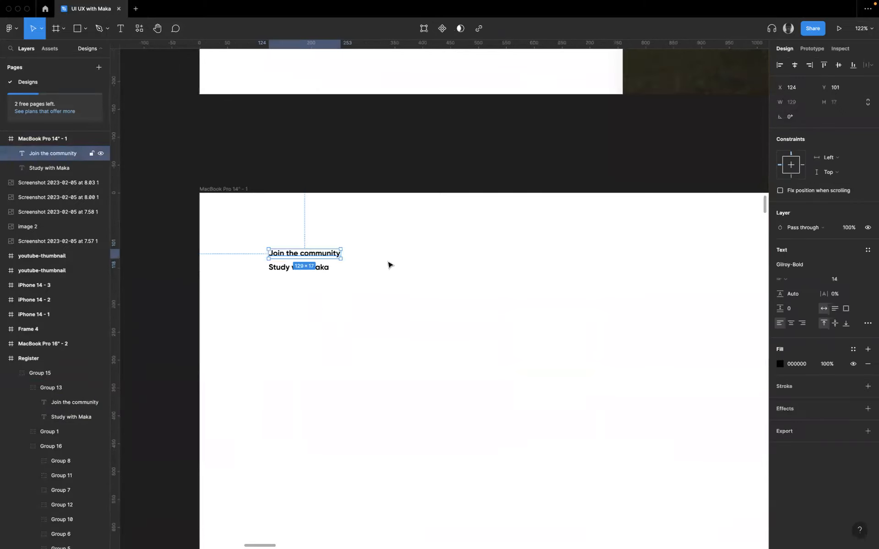
click(855, 281)
click(851, 301)
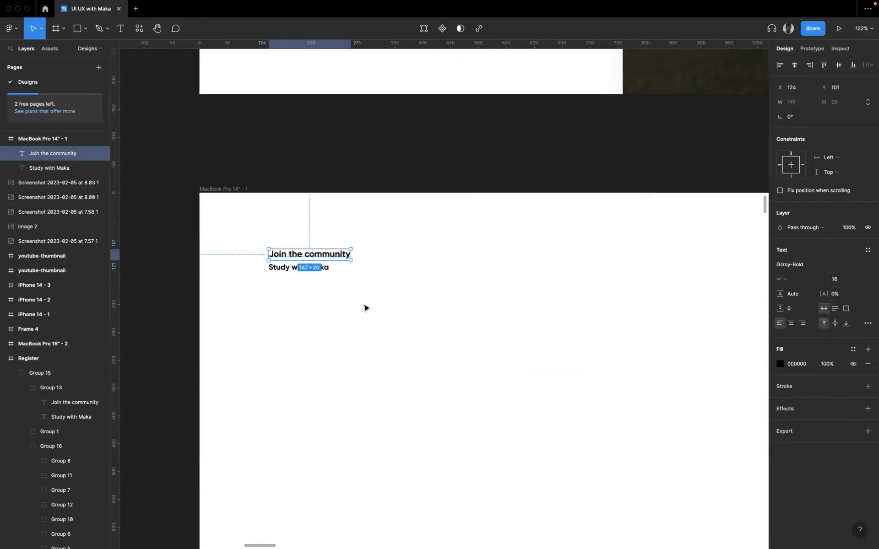
- Set the font size of the "Study with Maka" text in the MacBook Pro 14" frame to 32
click(283, 271)
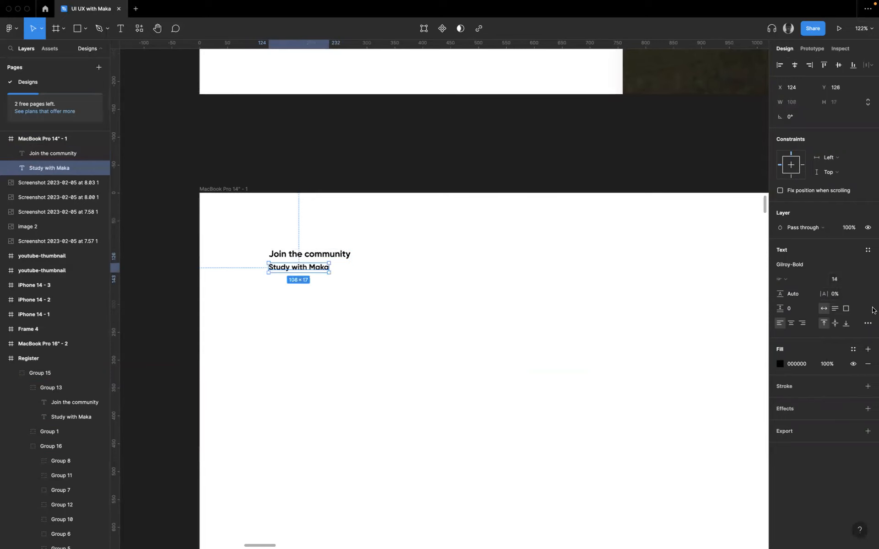
click(860, 280)
click(859, 304)
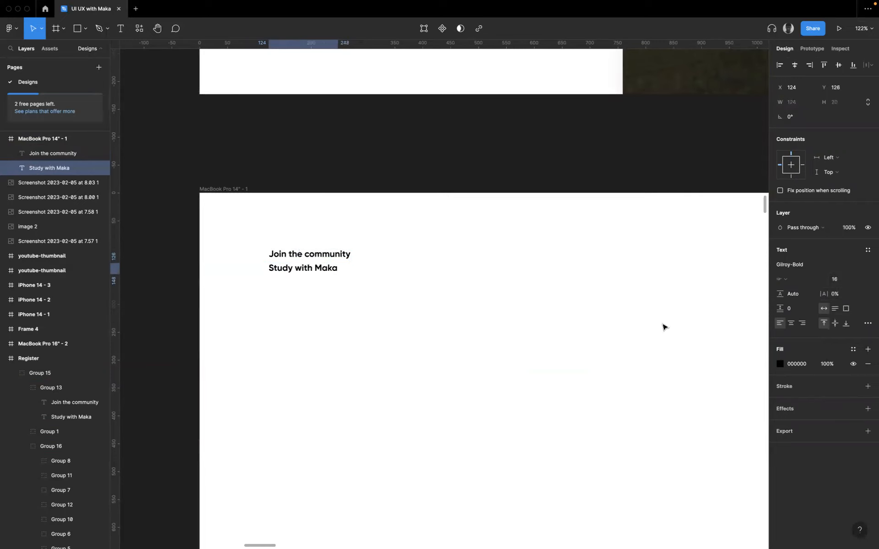
click(849, 280)
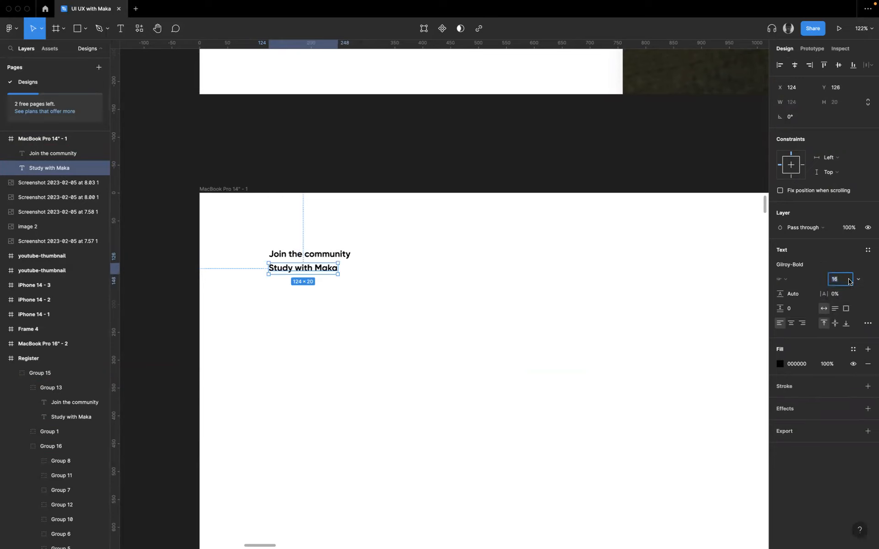
text(32)
click(365, 311)
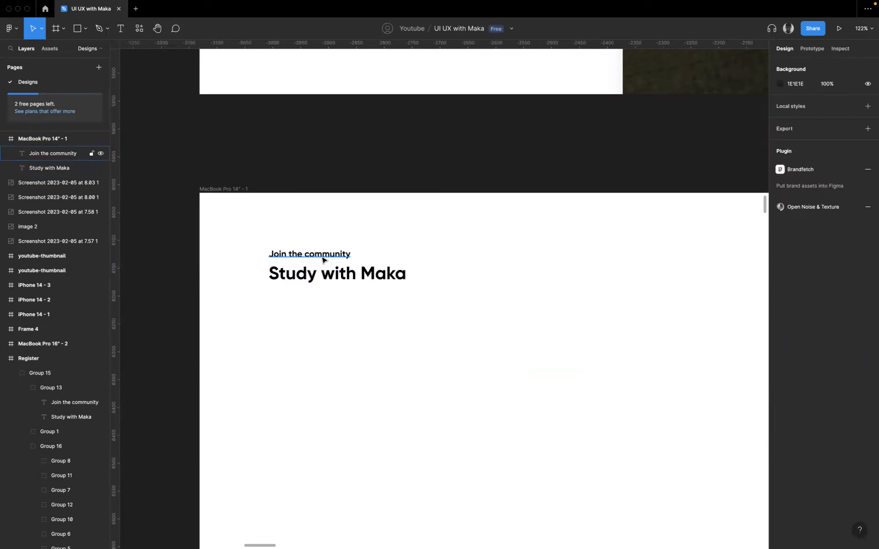
- Paste the copied colour 659E1A as the fill of the new "Join the community" text
click(324, 256)
scroll(595, 275, down, 1)
click(840, 280)
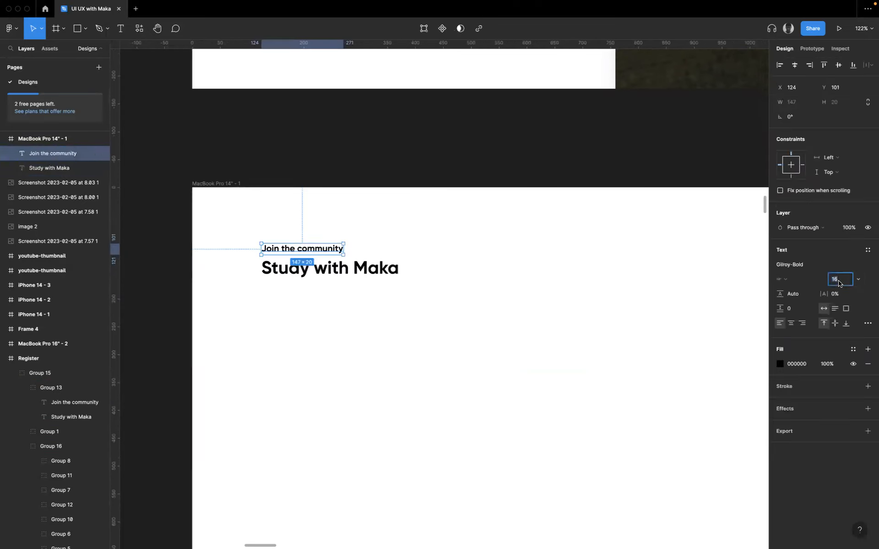
click(803, 366)
key(super+v)
click(495, 335)
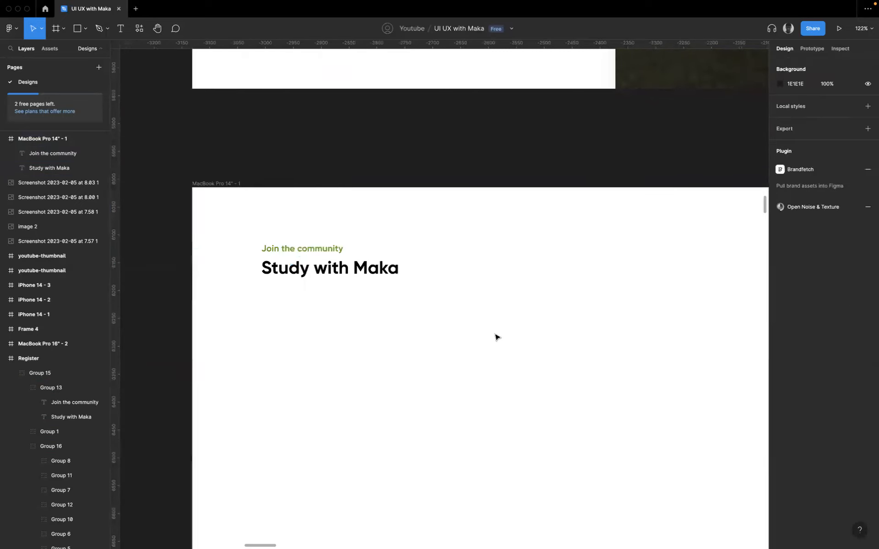
- Try auto layout on the two heading texts and undo it
click(295, 274)
shift+click(296, 252)
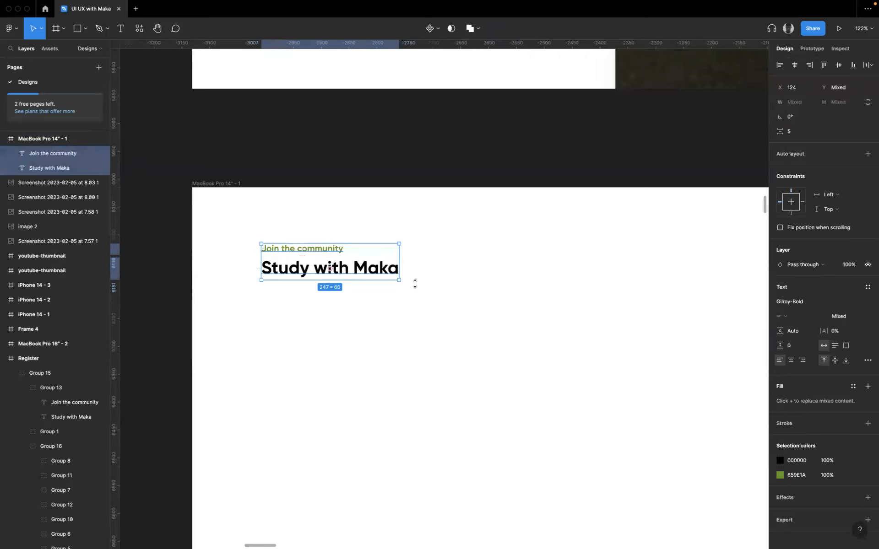
key(shift+a)
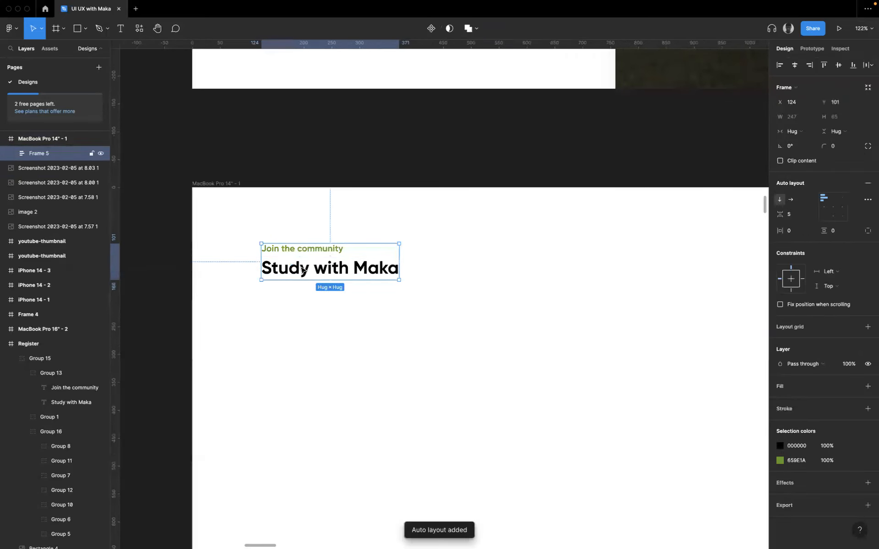
key(super+z)
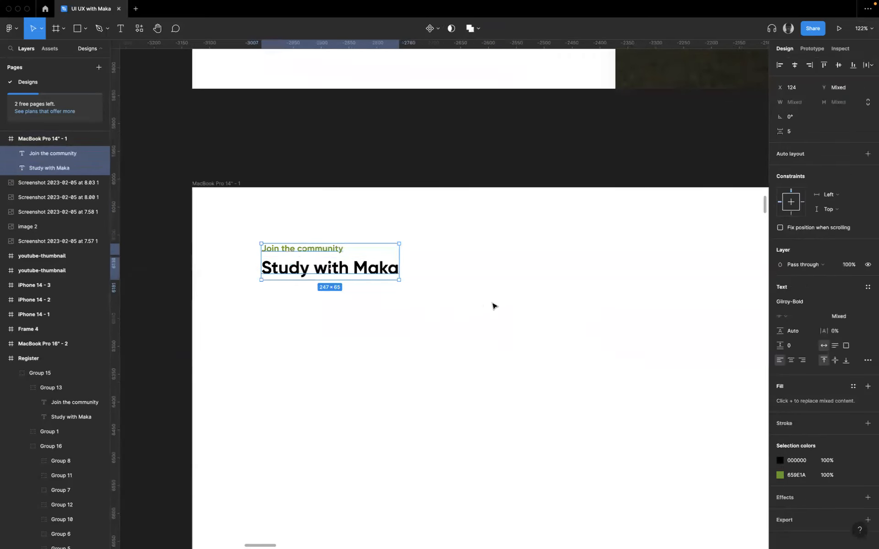
- Examine the text settings and alignment of the two heading lines in the MacBook Pro 14" frame
click(456, 299)
click(318, 251)
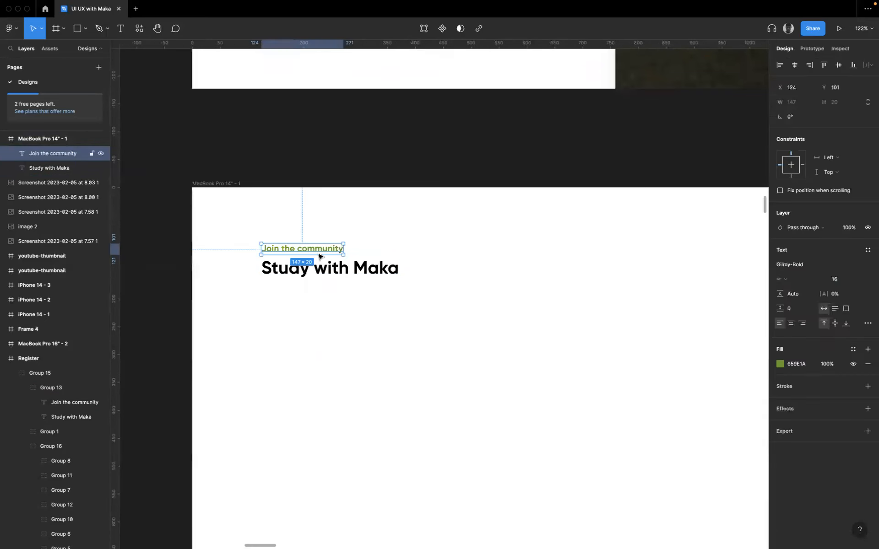
click(349, 275)
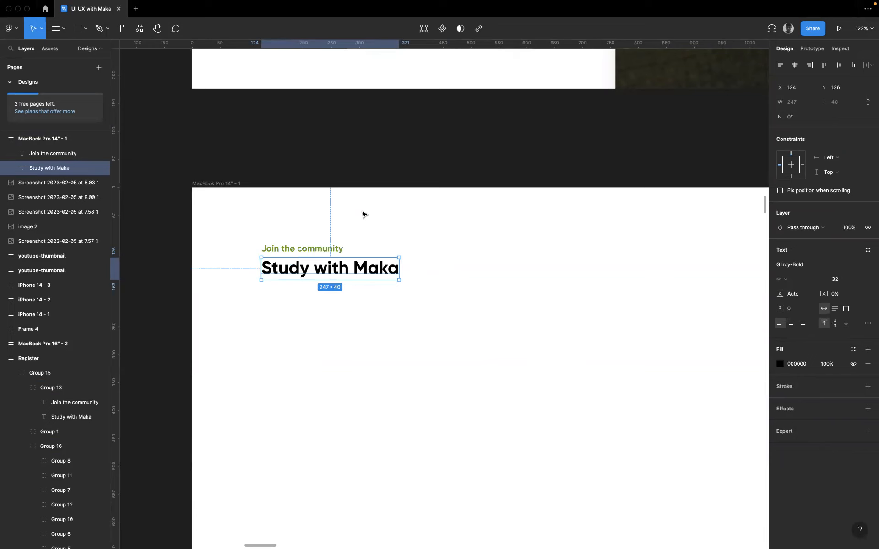
click(386, 233)
scroll(328, 252, down, 1)
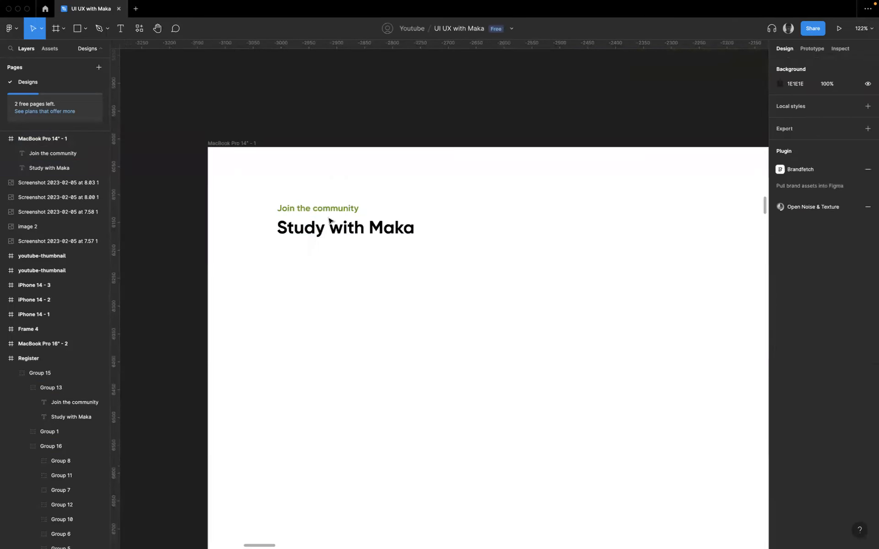
scroll(327, 253, up, 5)
click(329, 202)
click(362, 227)
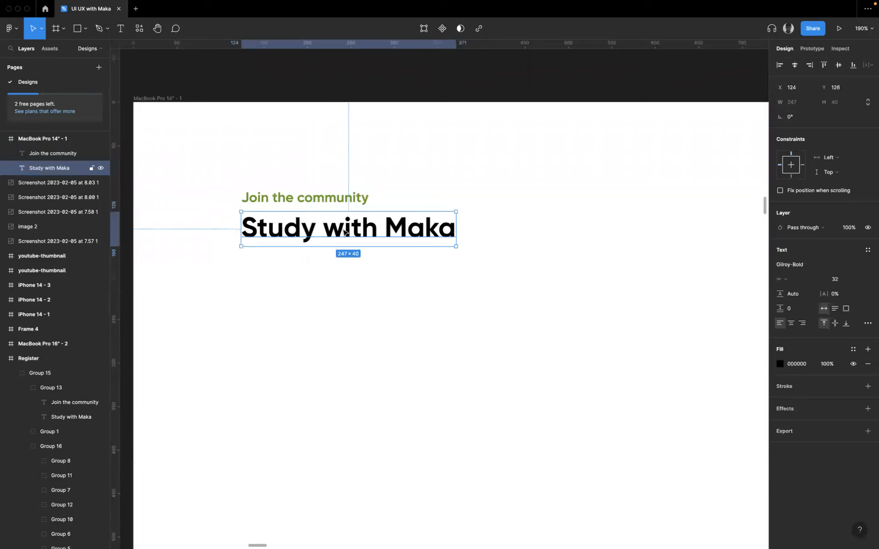
click(359, 294)
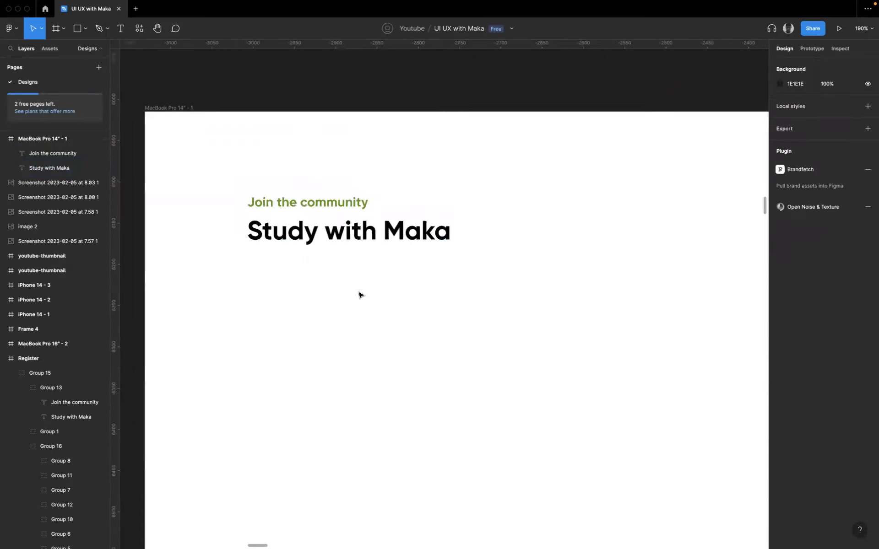
- Examine the First name group and the remaining form fields in the finished Register design
scroll(366, 275, down, 5)
click(377, 261)
scroll(388, 260, up, 10)
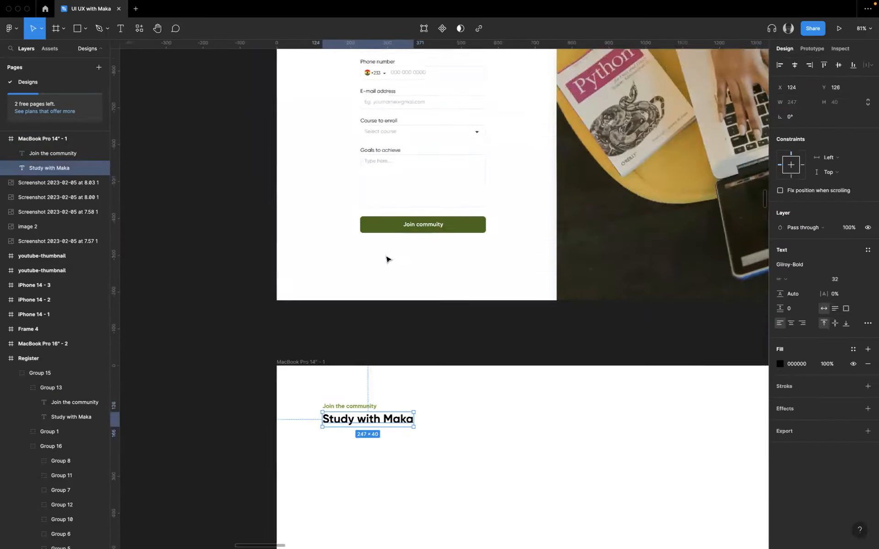
scroll(394, 175, up, 5)
scroll(393, 175, up, 2)
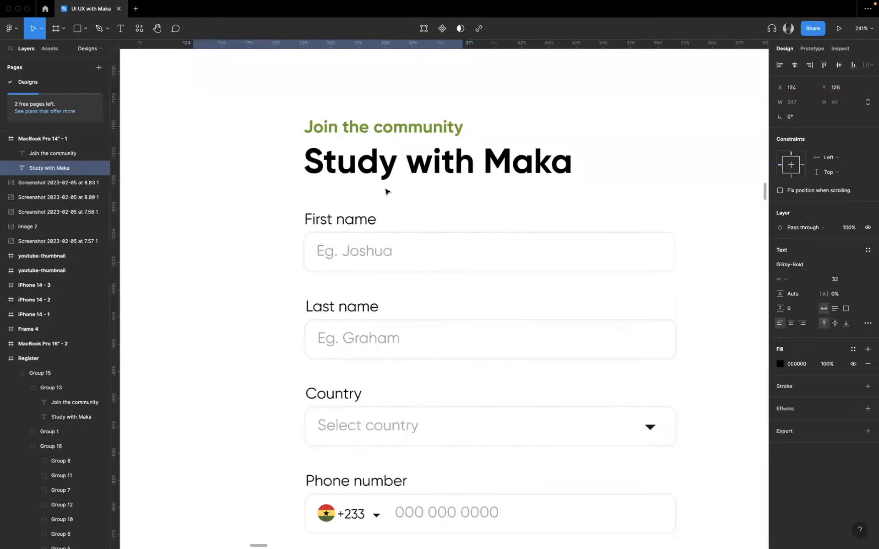
triple_click(348, 238)
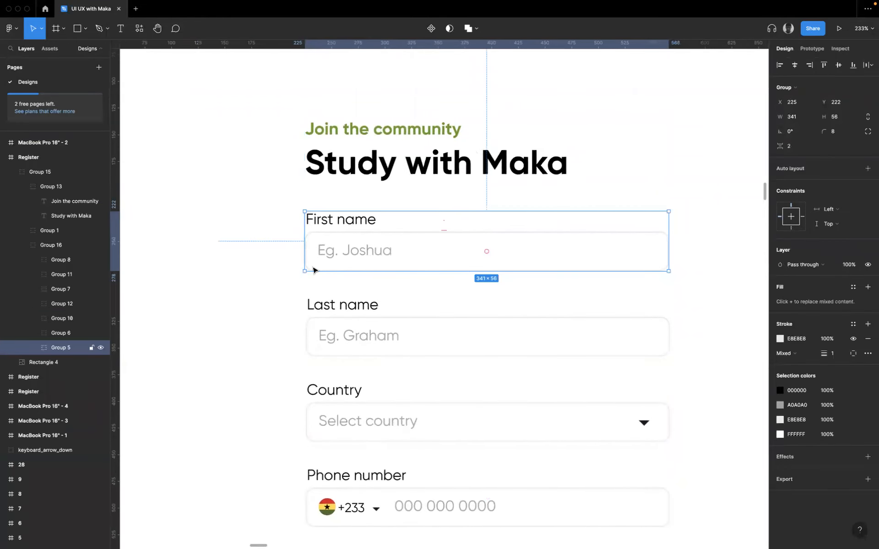
scroll(343, 246, down, 6)
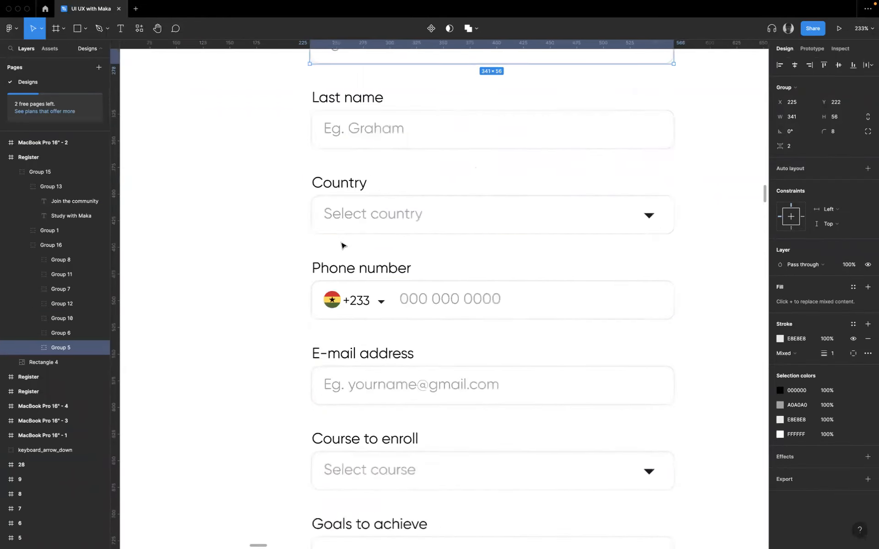
scroll(339, 249, up, 3)
scroll(339, 251, down, 4)
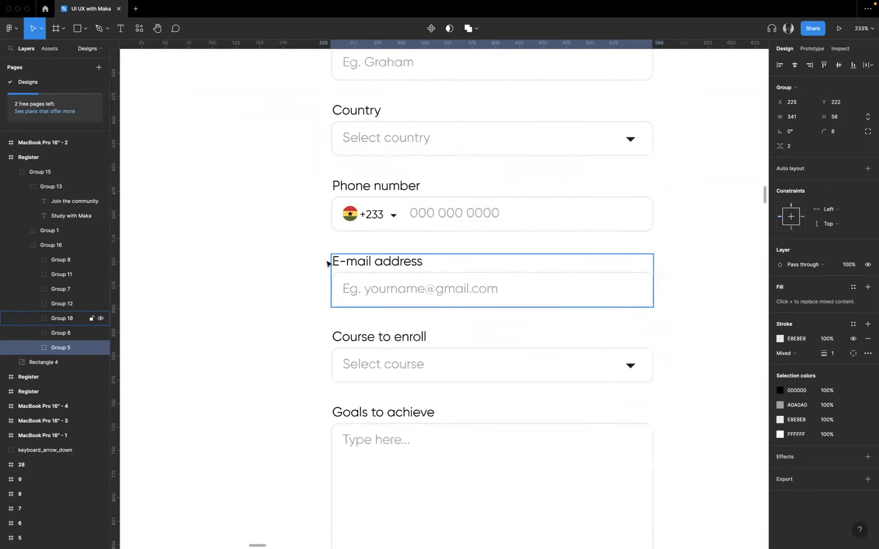
scroll(330, 251, down, 5)
scroll(365, 299, down, 8)
scroll(348, 331, up, 3)
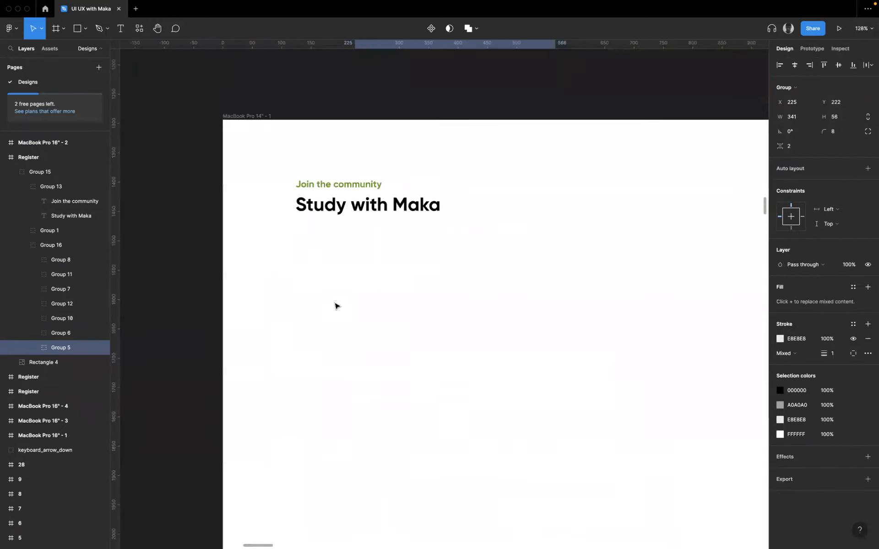
- Add the text "First name" below the heading in the MacBook Pro 14" frame at about X 141, Y 231
click(300, 287)
key(t)
scroll(303, 254, up, 6)
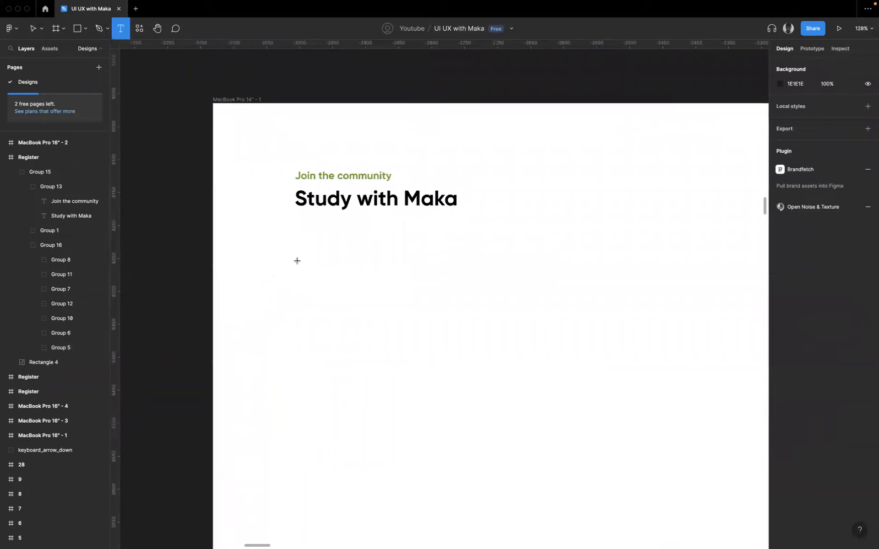
click(310, 259)
text(First)
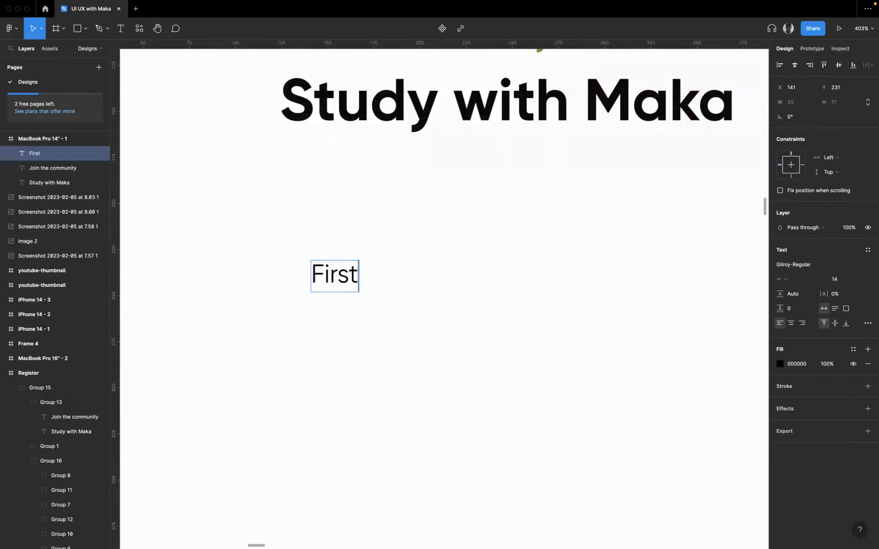
text( ame)
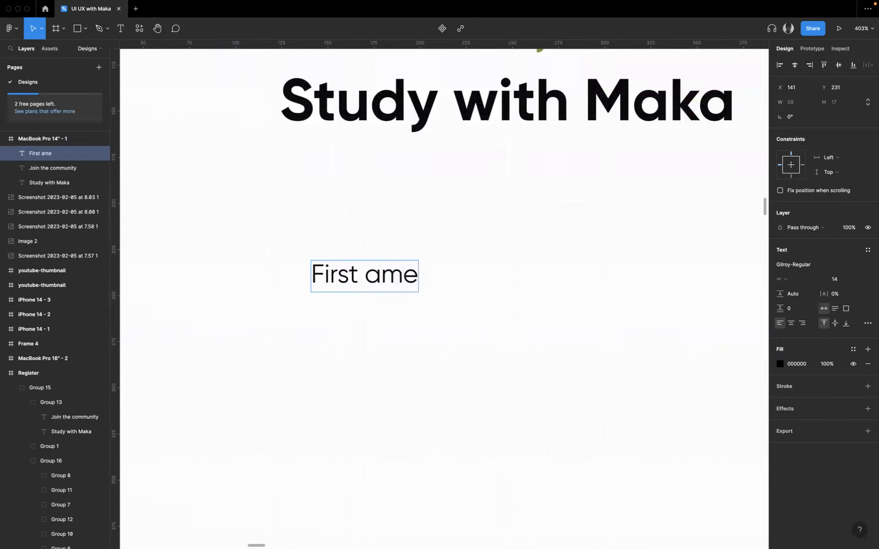
text(n)
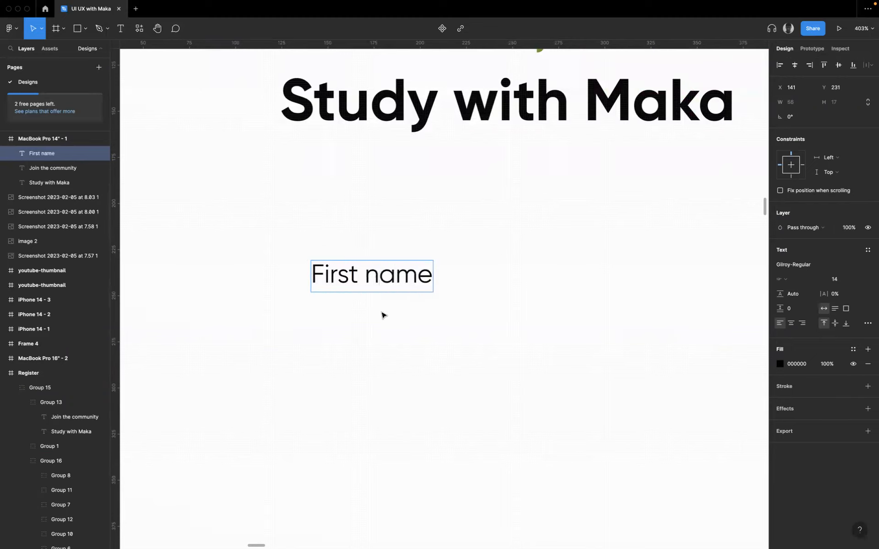
key(Escape)
- Inspect the First name input box and its placeholder text in the finished Register design
scroll(463, 346, down, 5)
scroll(462, 344, up, 15)
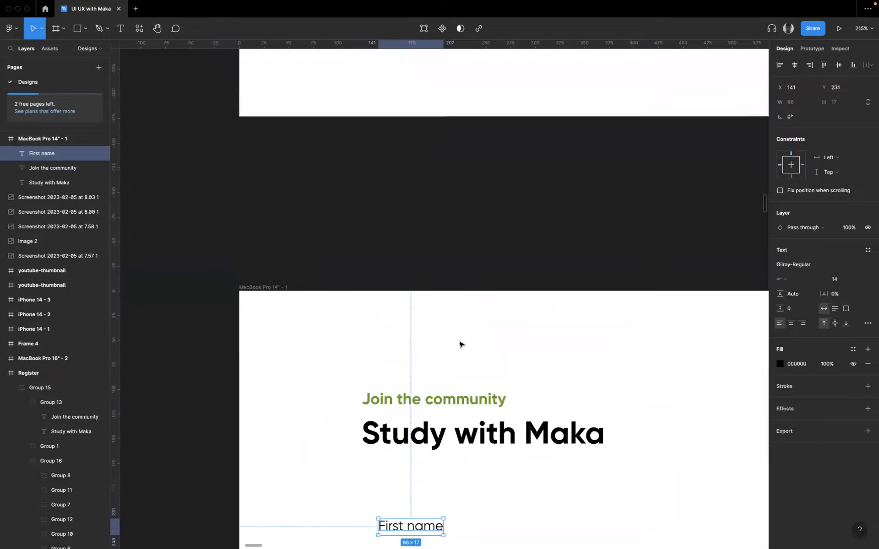
scroll(453, 272, up, 10)
scroll(453, 272, left, 4)
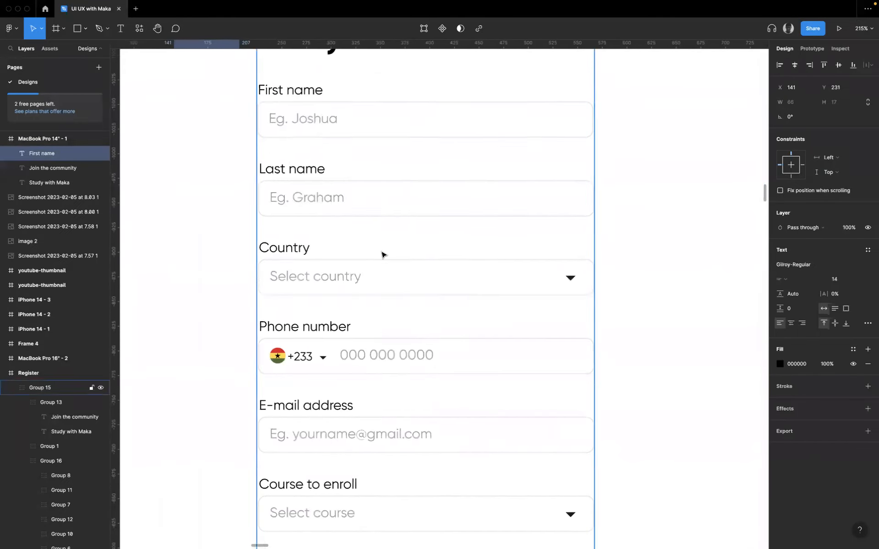
super+click(340, 197)
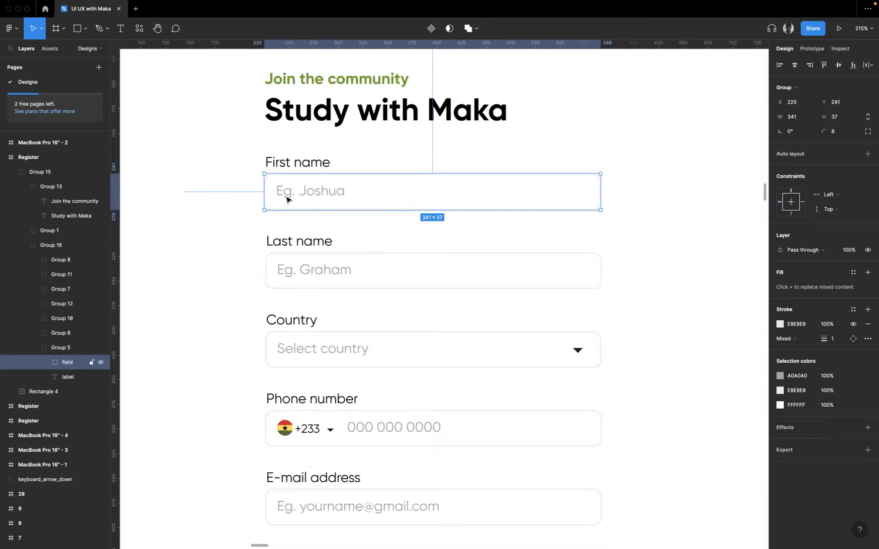
double_click(315, 196)
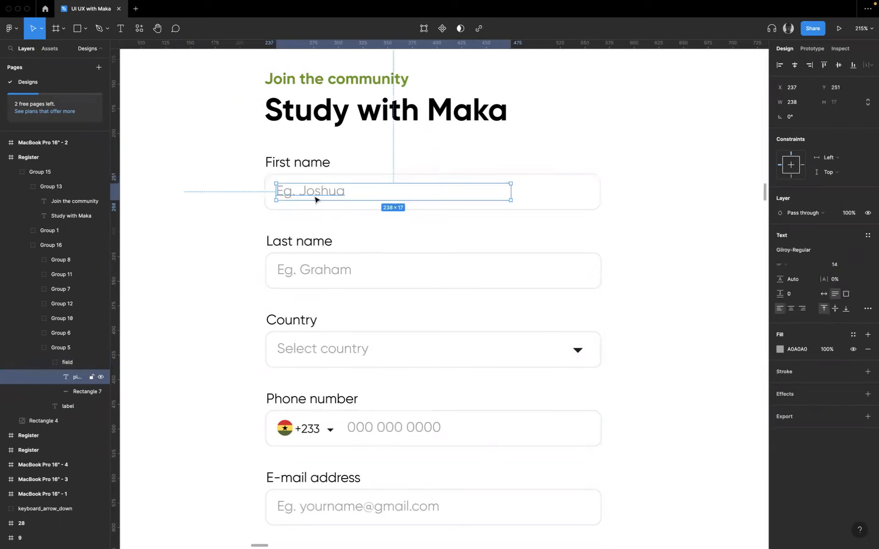
click(188, 246)
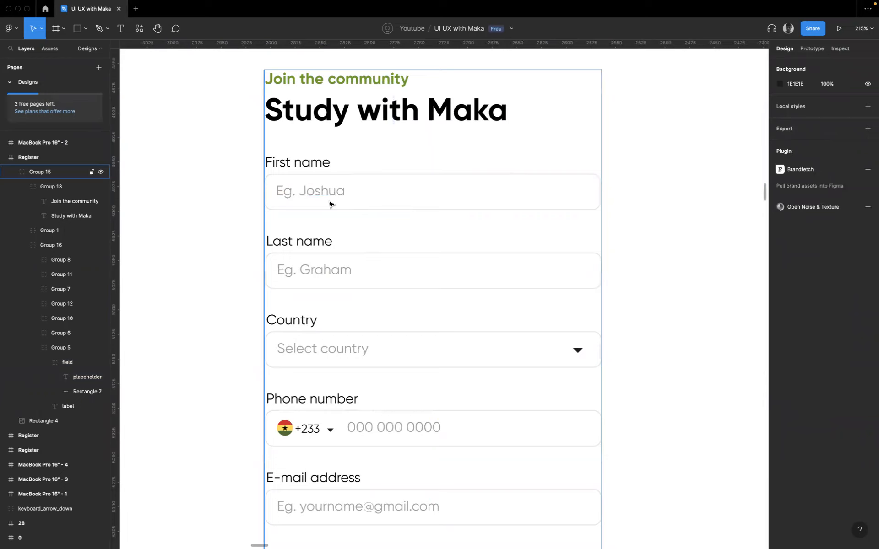
- Switch to the Adobe Spectrum website and test its search field's placeholder by entering "gggg" and clearing it
key(ctrl+Right)
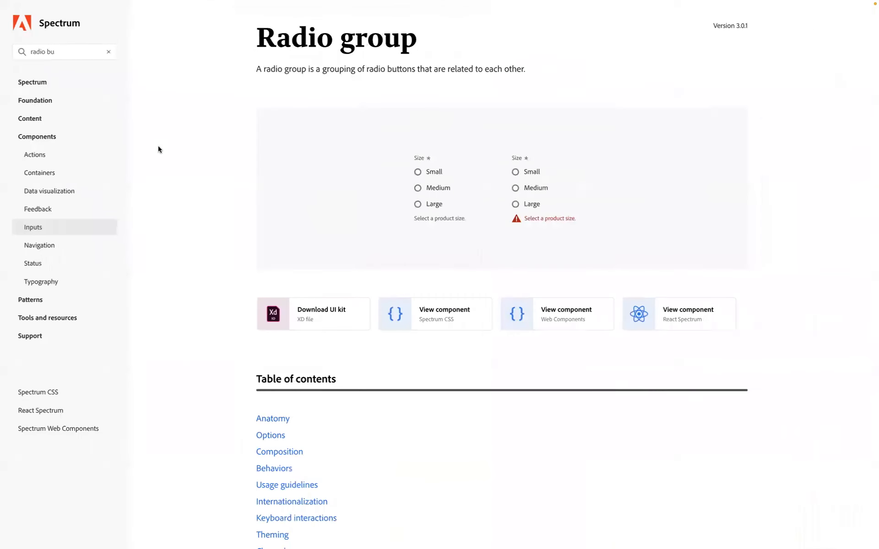
click(108, 52)
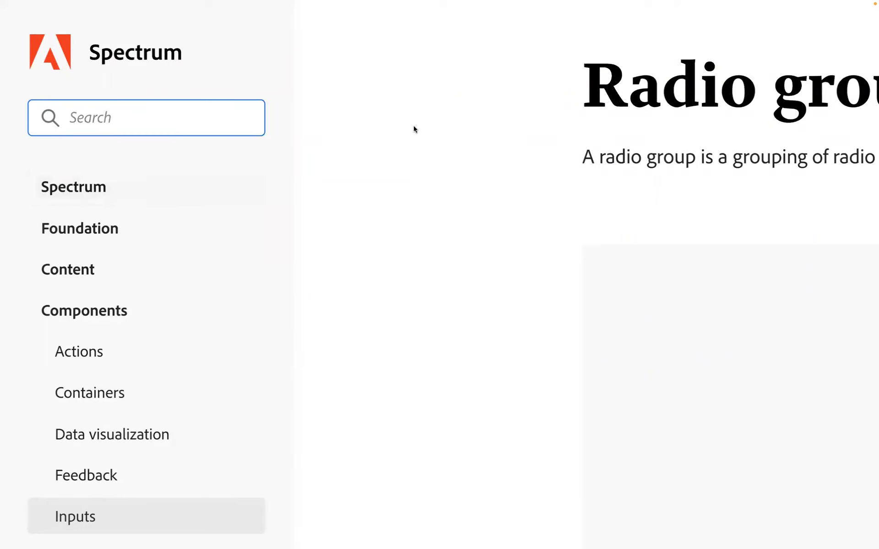
text(gggg)
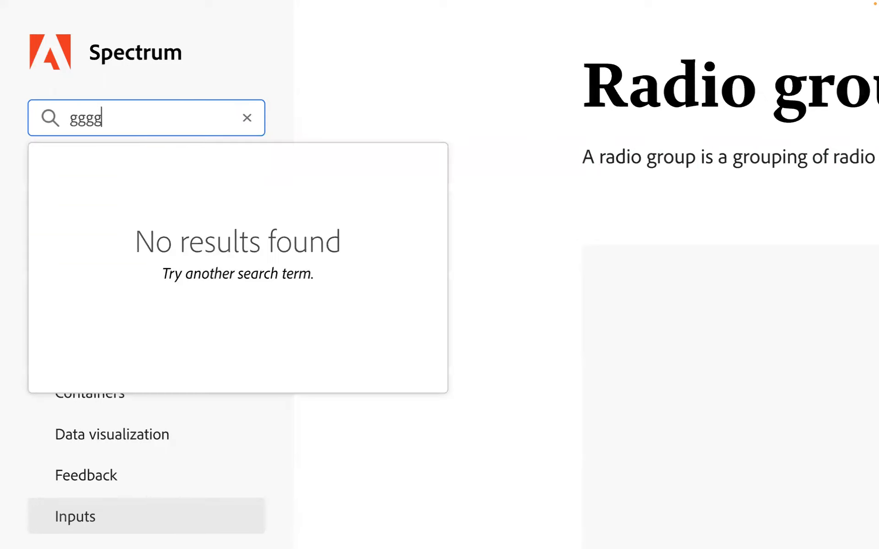
key(BackSpace)
key(BackSpace)
key(BackSpace)
key(BackSpace)
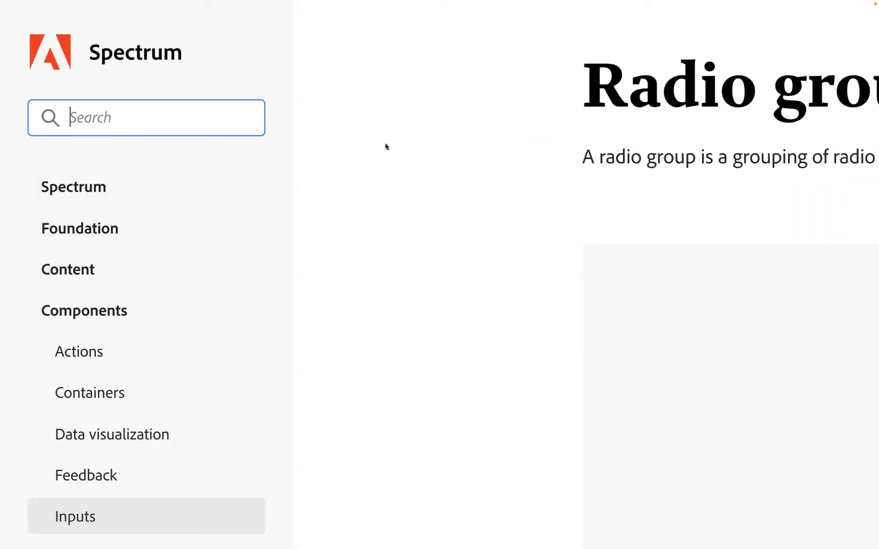
- Test the Spectrum search field again with random text, then replace it with "input"
text(fgjgjgj)
key(BackSpace)
key(BackSpace)
key(BackSpace)
key(BackSpace)
key(BackSpace)
key(BackSpace)
key(BackSpace)
text(ion)
key(BackSpace)
key(BackSpace)
text(nput)
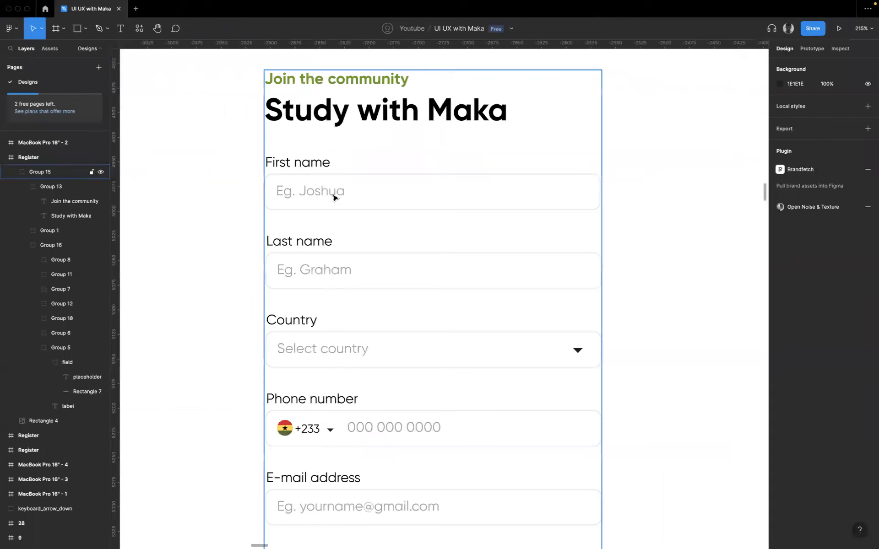
- Return to Figma and inspect the First name group and its placeholder text settings in the finished Register design
click(344, 203)
click(344, 202)
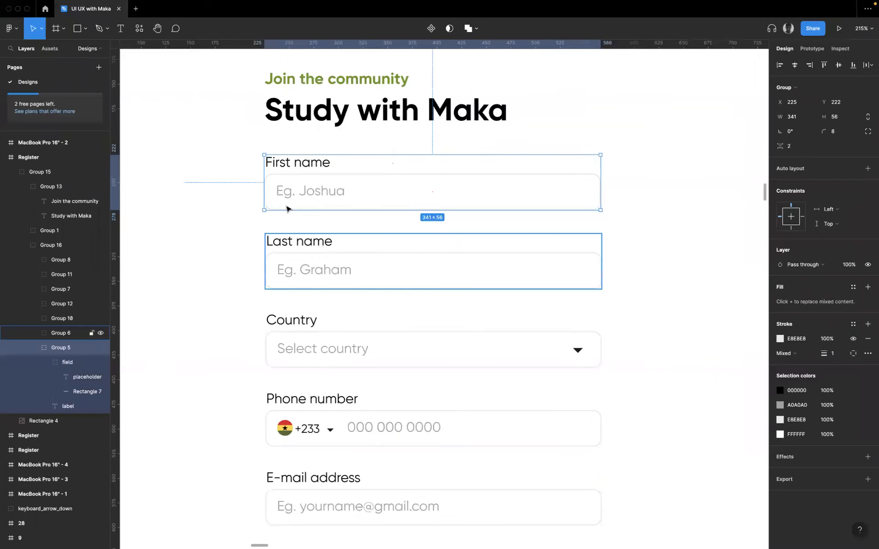
double_click(318, 191)
click(317, 192)
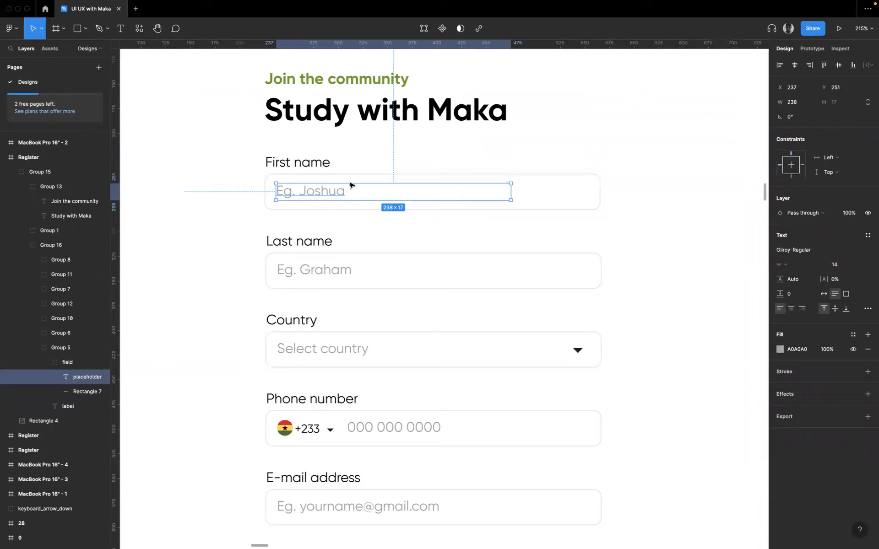
click(647, 223)
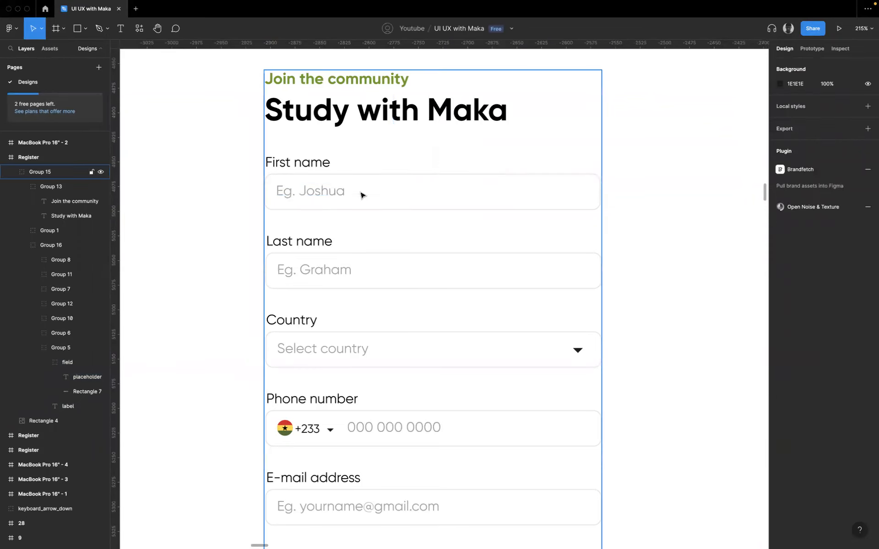
click(307, 176)
scroll(343, 311, down, 10)
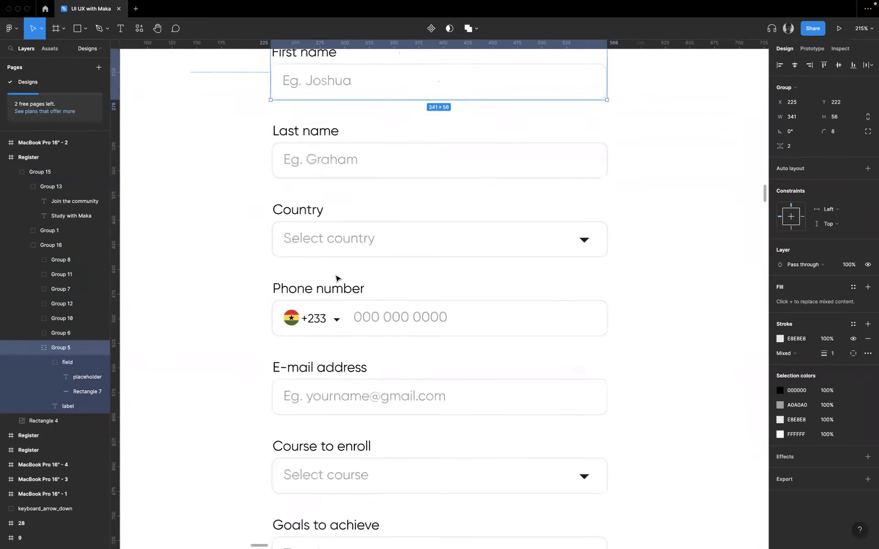
- Duplicate the "First name" label in the MacBook Pro 14" frame, placing the copy just below it at about X 157, Y 264
scroll(352, 352, up, 10)
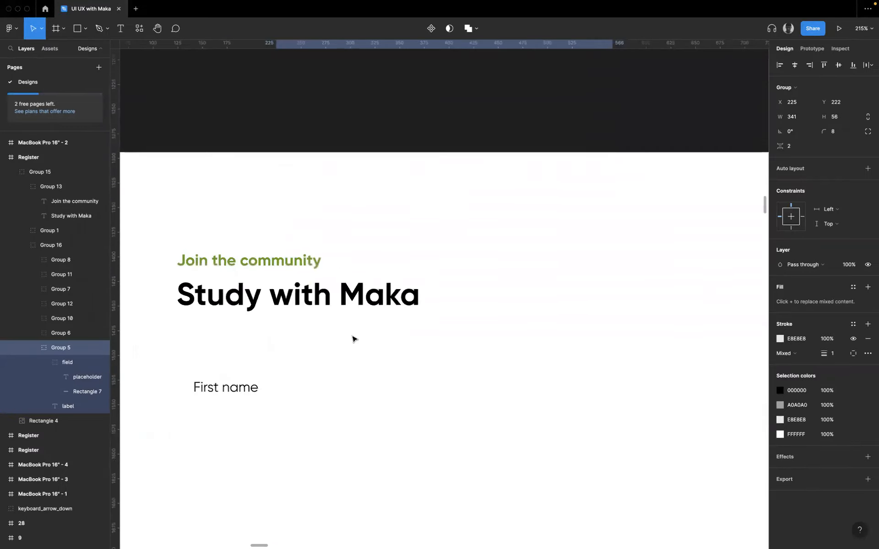
click(300, 324)
click(318, 265)
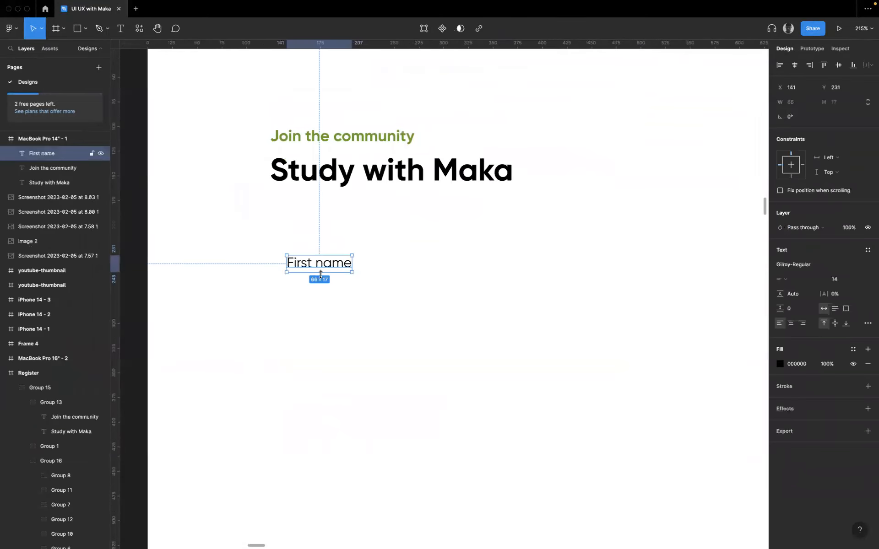
drag(319, 267, 334, 299)
double_click(334, 299)
click(440, 297)
click(311, 270)
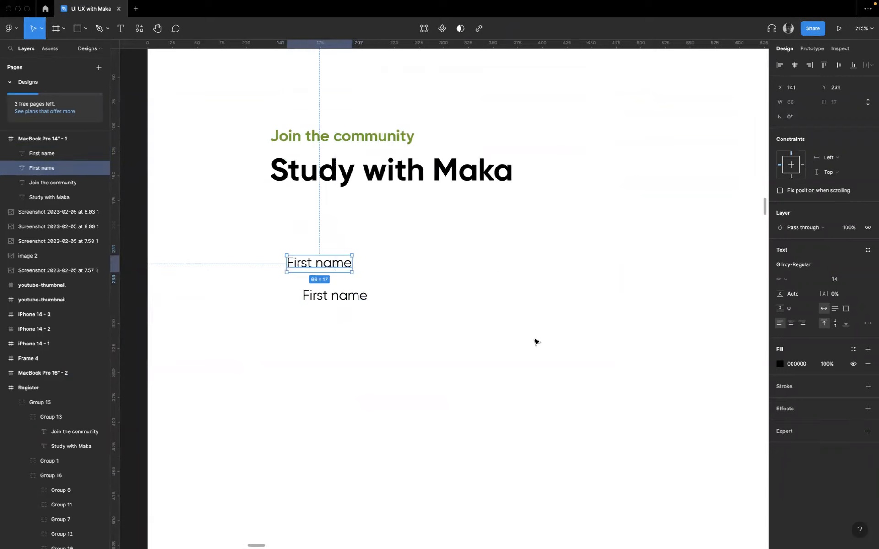
- Change the fill of the duplicated "First name" text to light grey AFAFAF
click(355, 302)
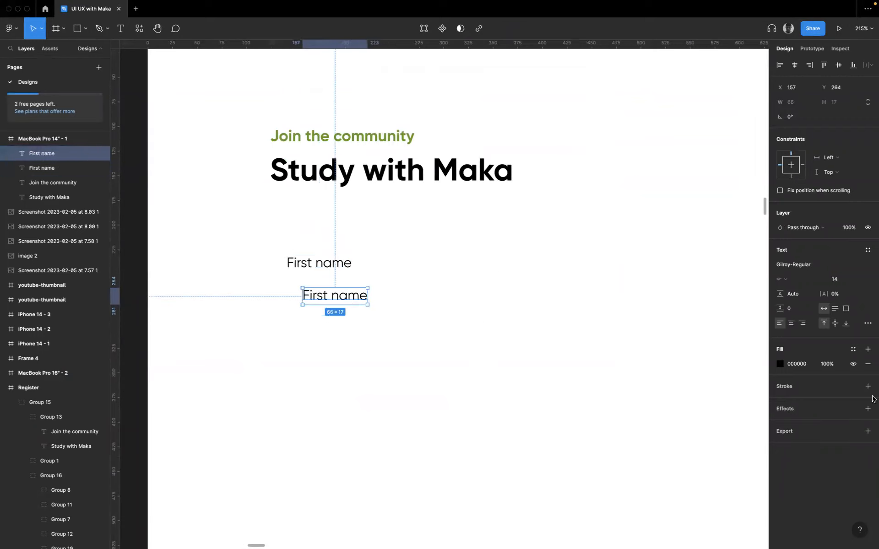
click(781, 364)
drag(672, 364, 655, 358)
click(377, 340)
- Replace the grey duplicate's text with "Placeholder" and move it slightly lower beneath the First name label
click(346, 303)
double_click(344, 302)
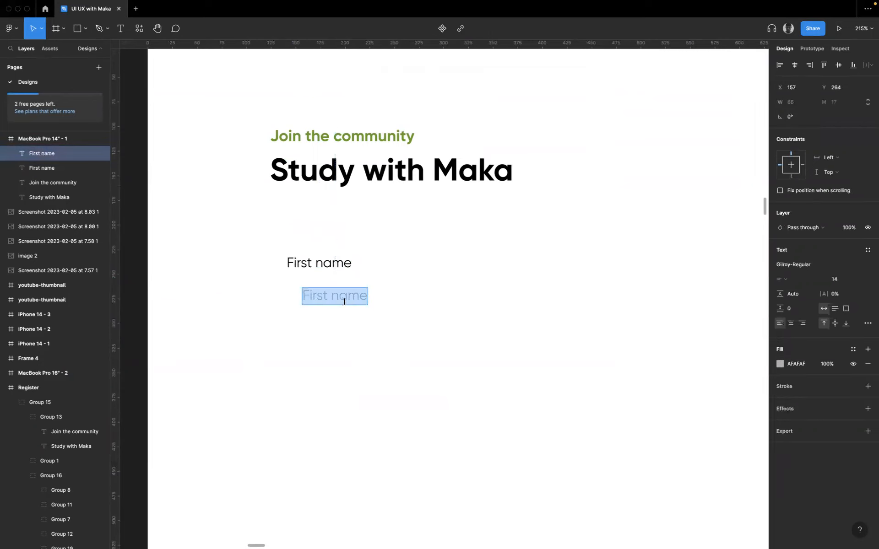
text(Placeholder)
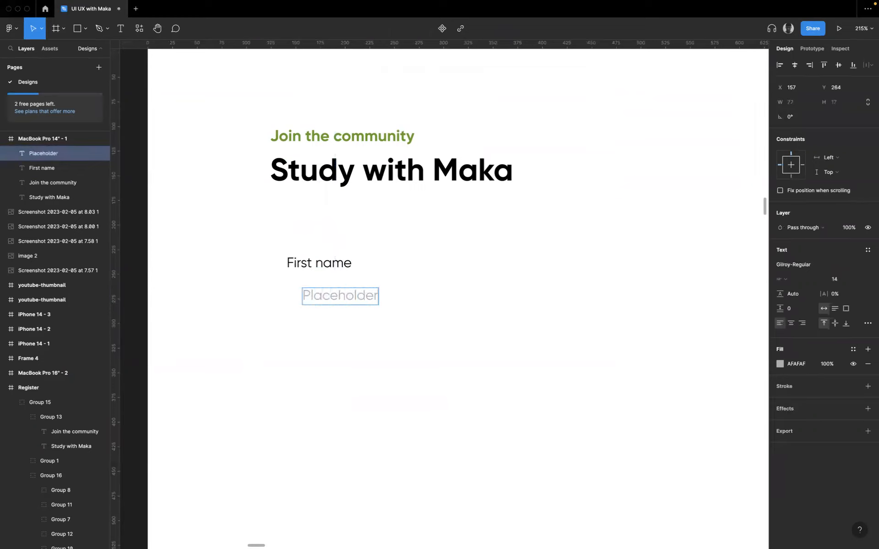
key(Escape)
drag(336, 298, 335, 304)
click(300, 350)
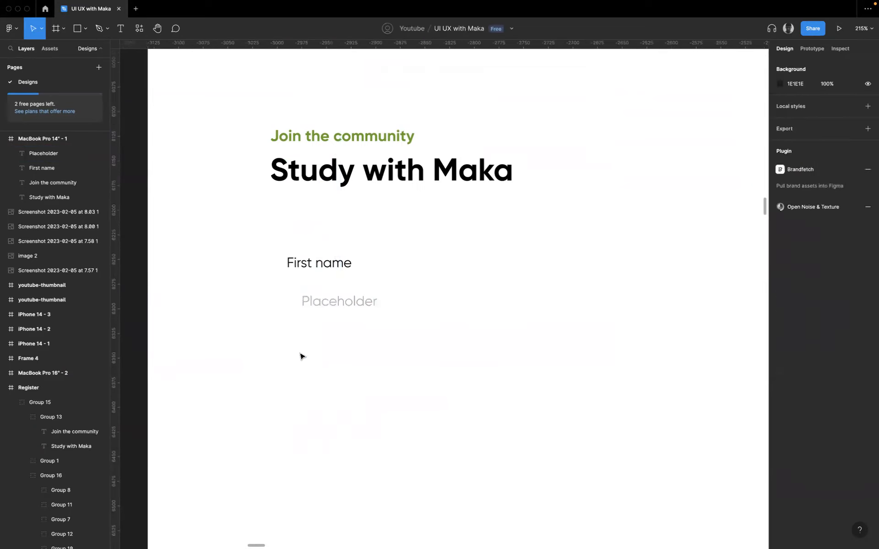
- Draw a rectangle about 270 wide below the placeholder text at about X 131, Y 300, and set its height to 40
key(r)
mouse_move(277, 324)
mouse_down()
mouse_move(524, 369)
mouse_move(543, 361)
mouse_up()
click(842, 104)
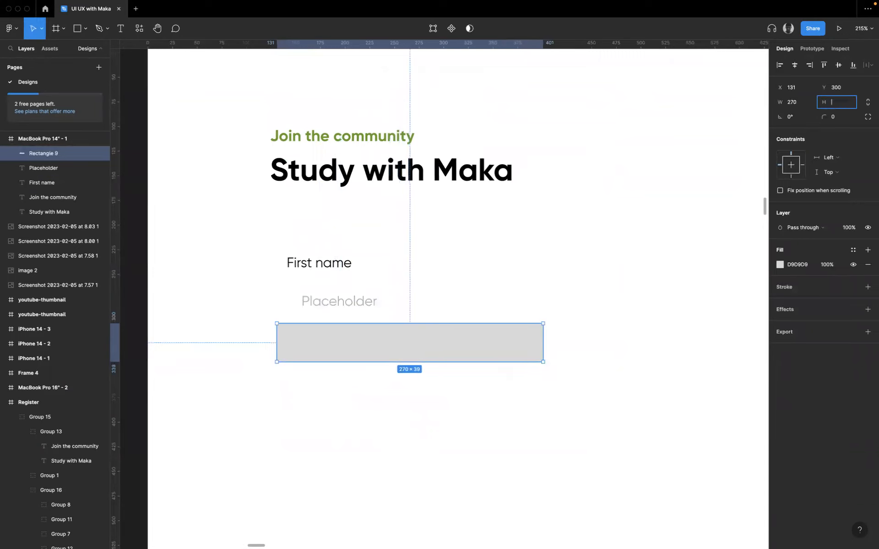
key(Return)
- Open the new rectangle's corner radius for editing
click(846, 118)
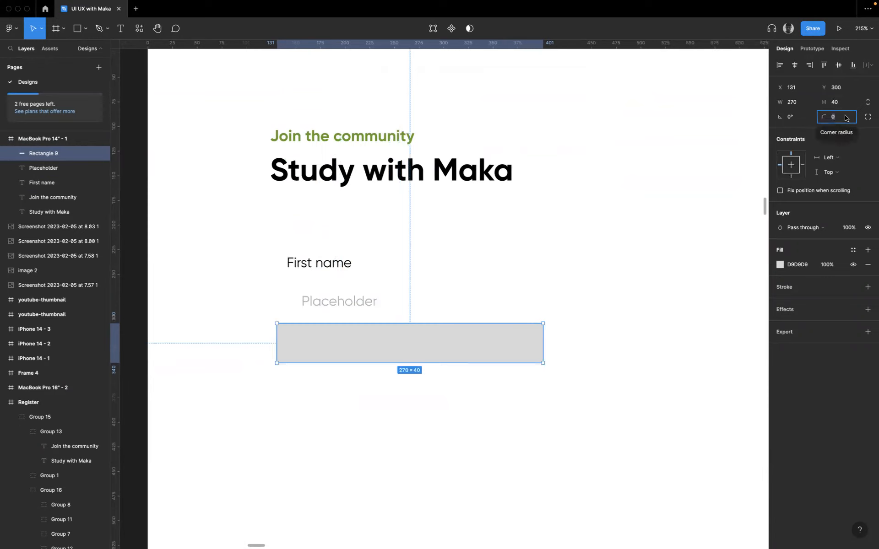
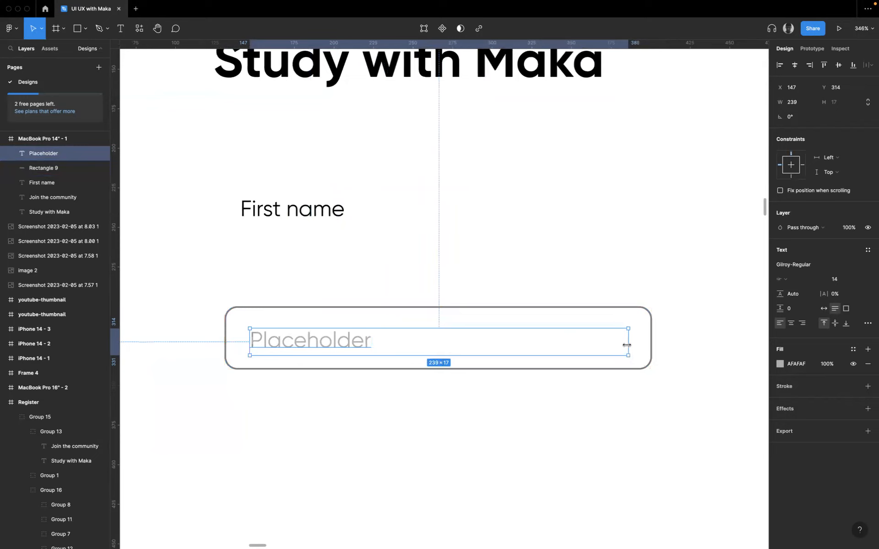
- Move the rounded rectangle and its placeholder together under the First name label at X 141, and vertically centre the placeholder inside the rectangle
shift+click(308, 320)
drag(310, 300, 324, 251)
click(304, 213)
click(302, 261)
click(308, 276)
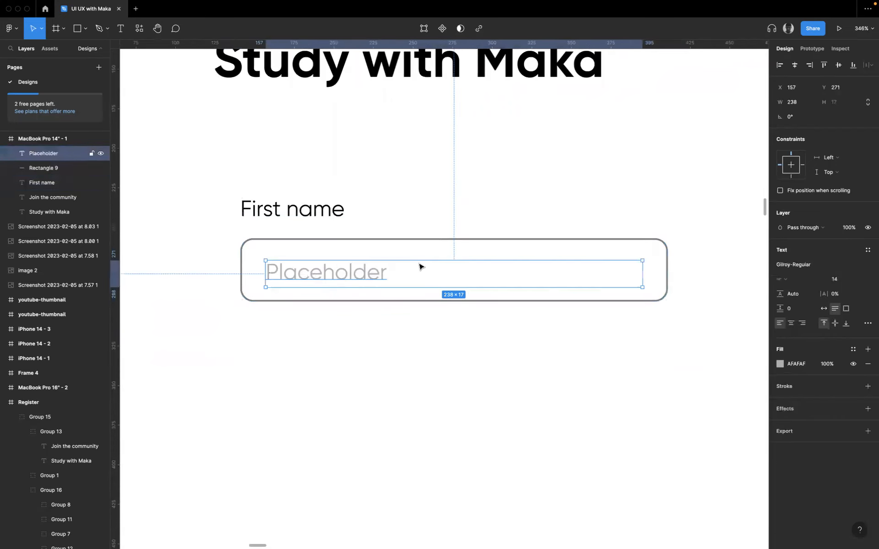
shift+click(313, 254)
click(839, 66)
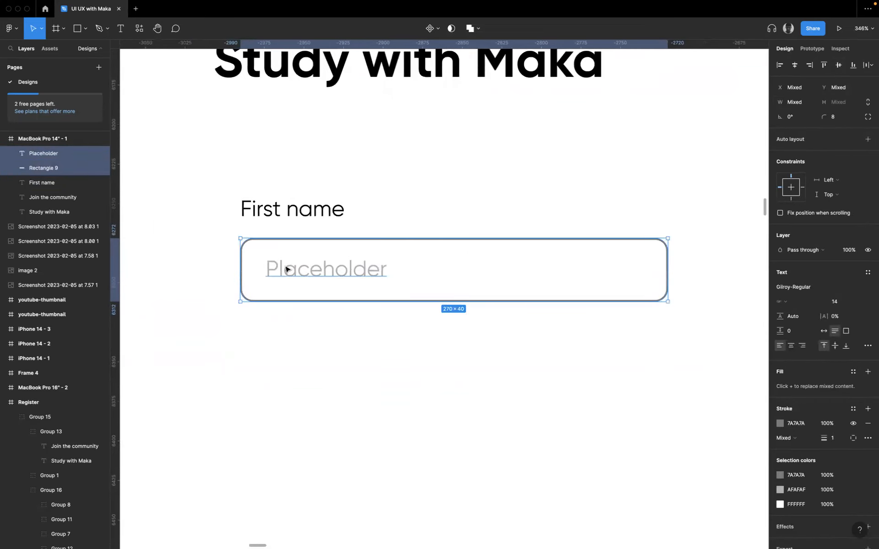
- Rename the rounded rectangle's layer to "input-field"
double_click(51, 169)
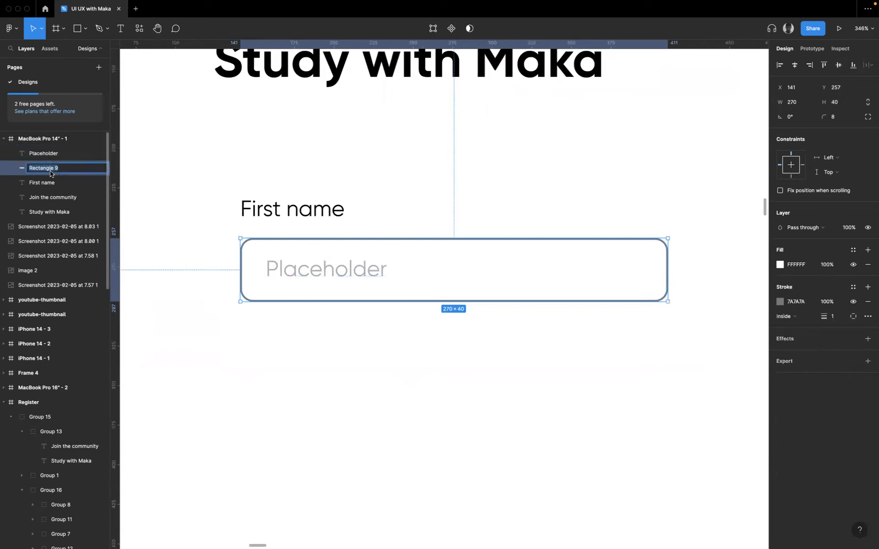
text(te)
key(Return)
- Group the placeholder text with its rectangle and name the group "input-filed"
shift+click(51, 153)
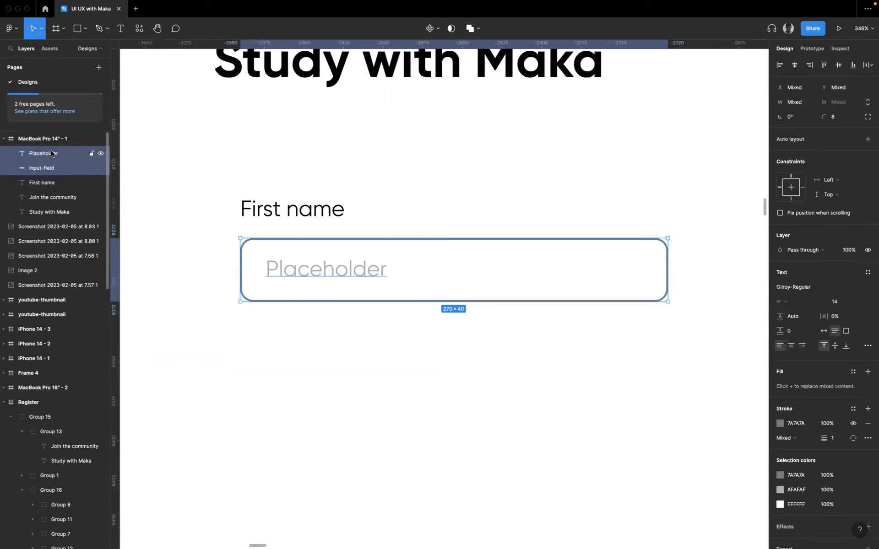
key(super+g)
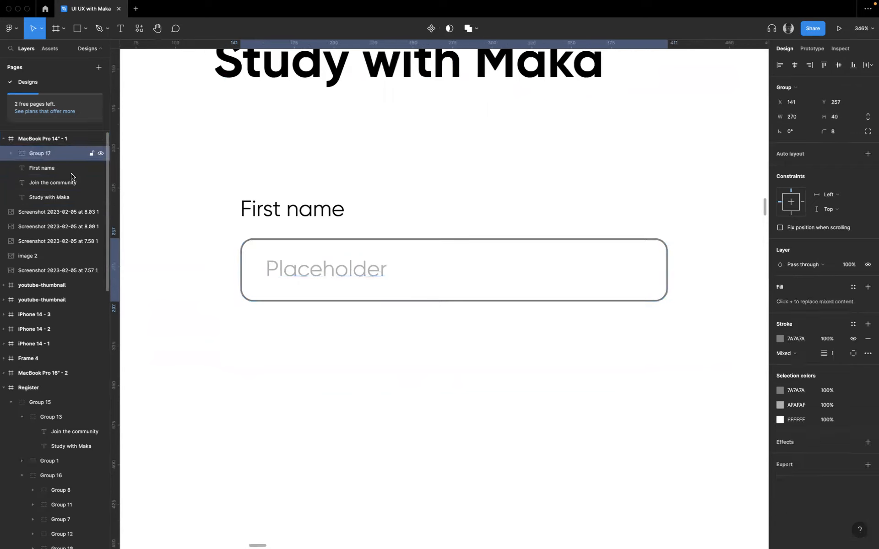
double_click(44, 153)
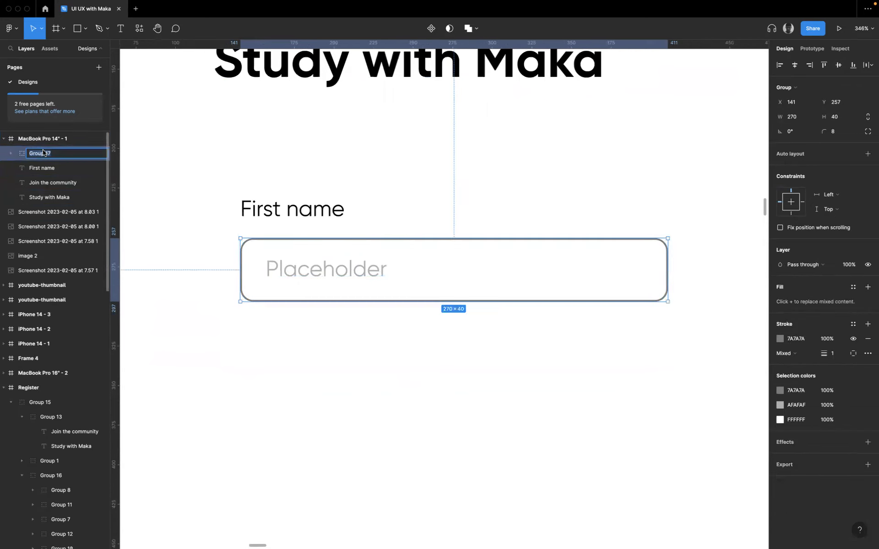
key(BackSpace)
click(188, 276)
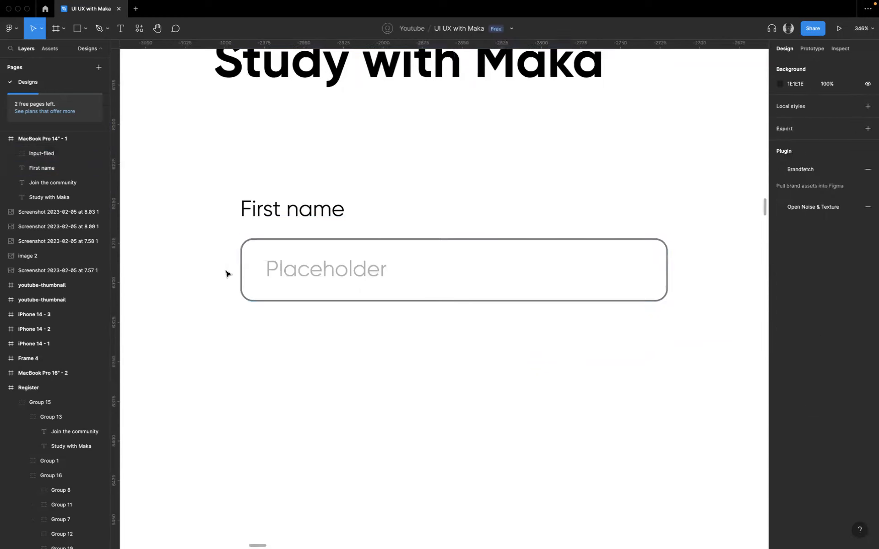
- Correct the group's name to "input-field"
click(255, 274)
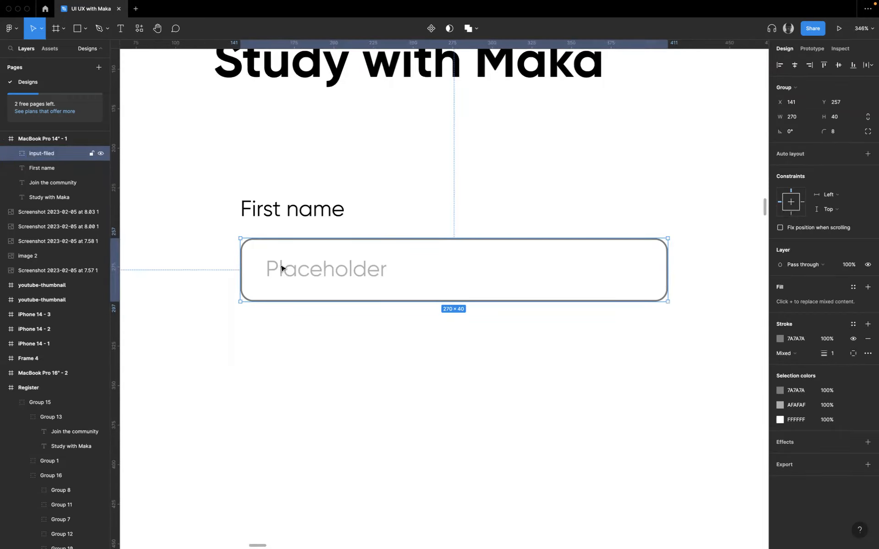
double_click(49, 155)
click(49, 155)
key(BackSpace)
key(BackSpace)
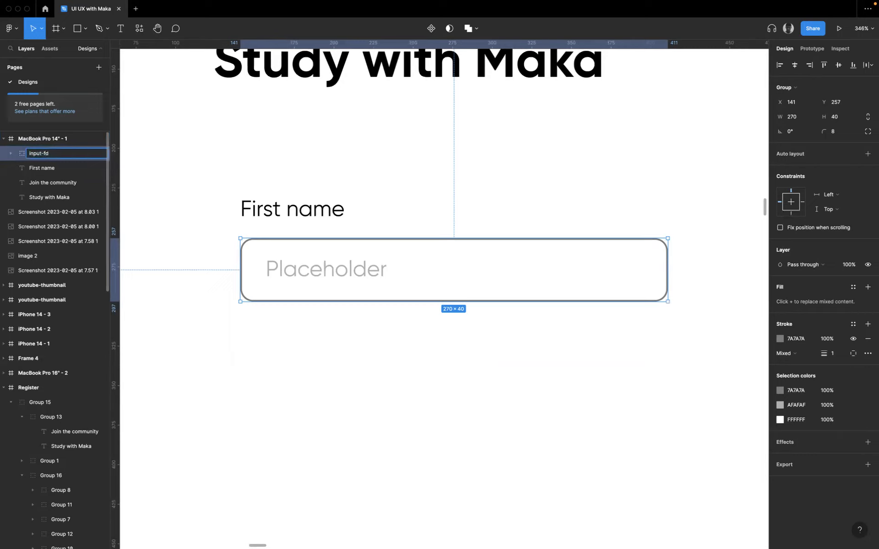
text(el)
click(261, 308)
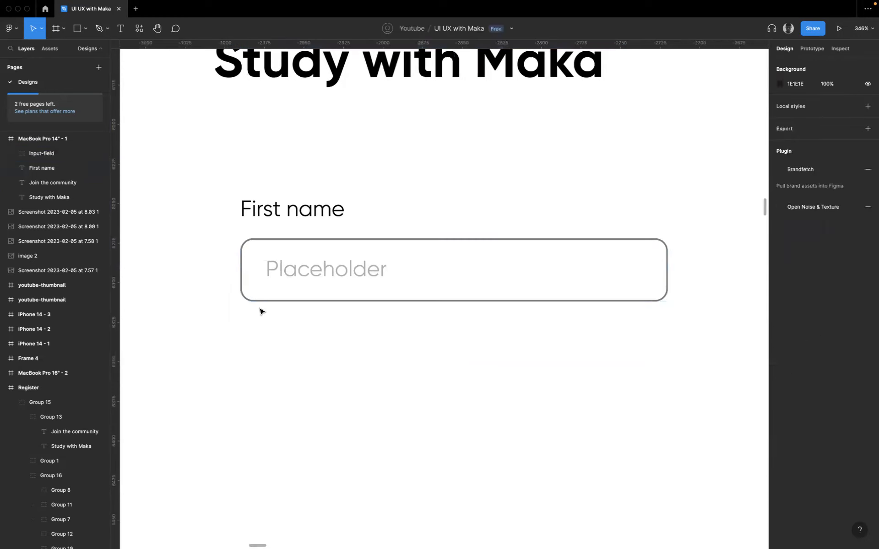
- Move the input-field group up to Y 250, leaving a 2 px gap below the First name label
click(288, 215)
drag(286, 270, 286, 263)
key(alt)
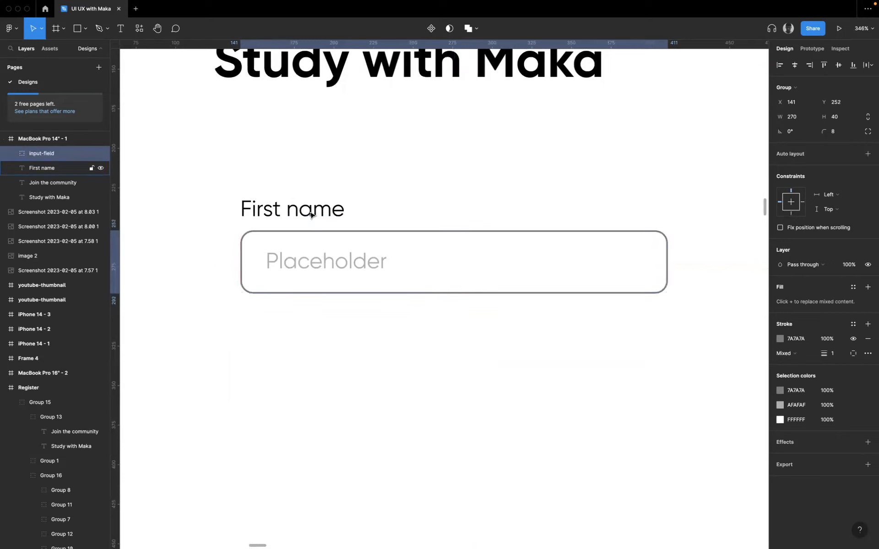
key(Up)
key(Up)
key(Up)
- Group the First name label together with its input field
shift+click(304, 215)
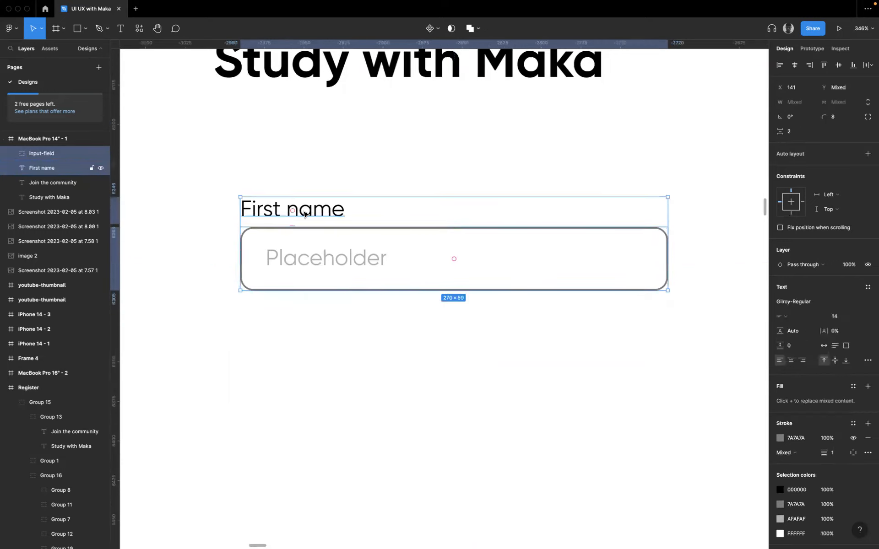
key(super+g)
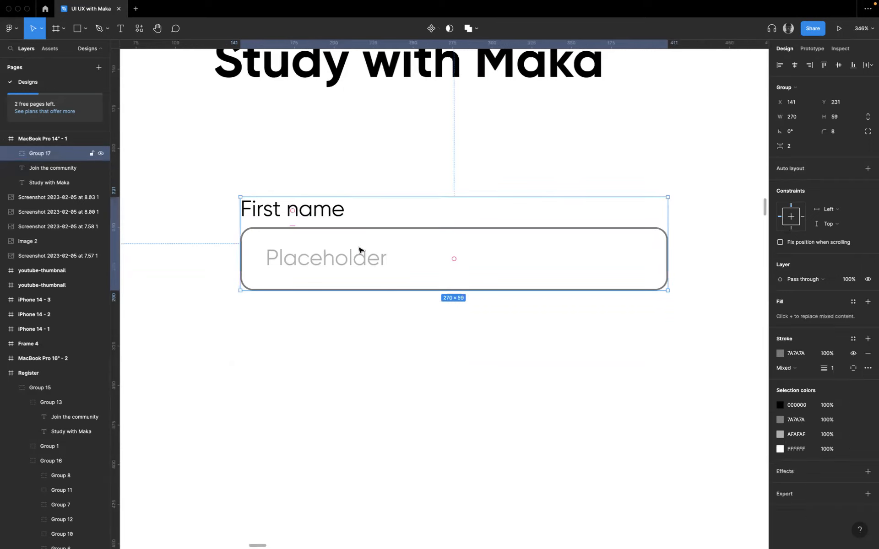
click(387, 335)
- Examine the size and spacing of the form fields in the finished Register design
scroll(403, 265, down, 10)
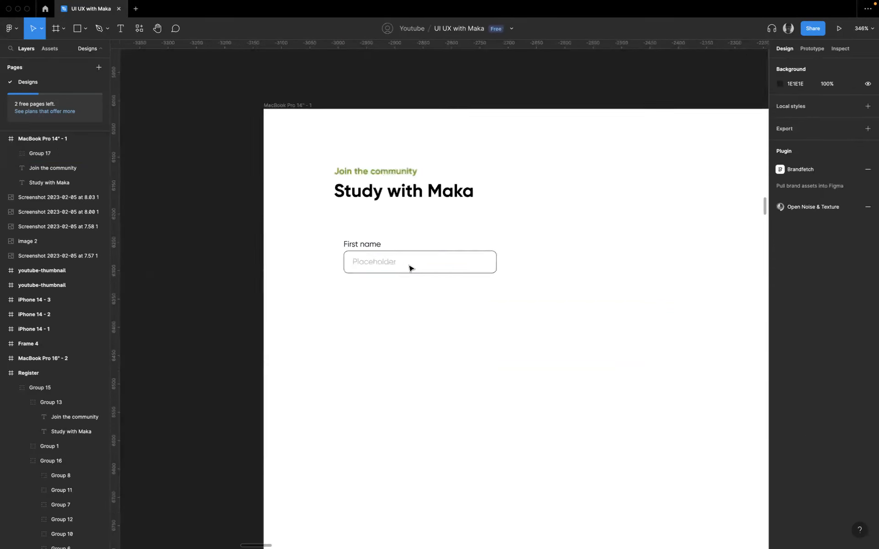
scroll(438, 287, up, 15)
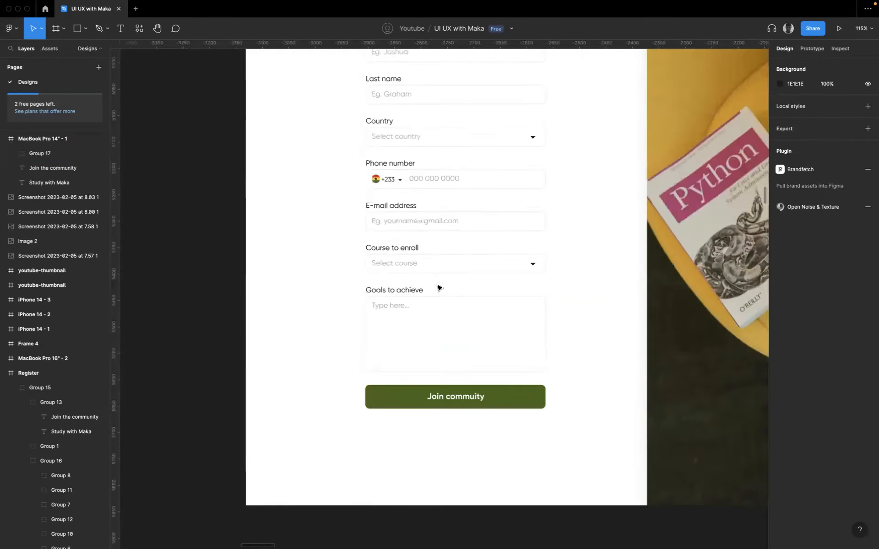
scroll(387, 240, up, 10)
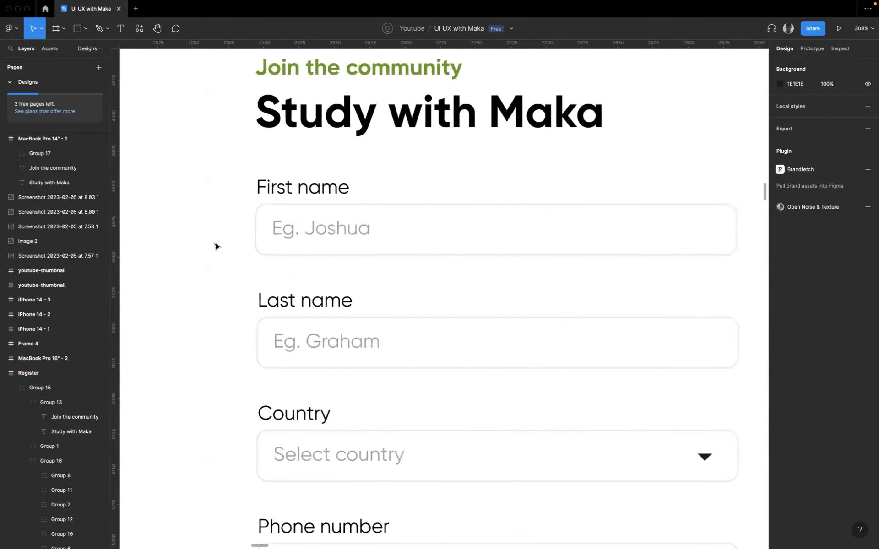
click(304, 217)
click(344, 341)
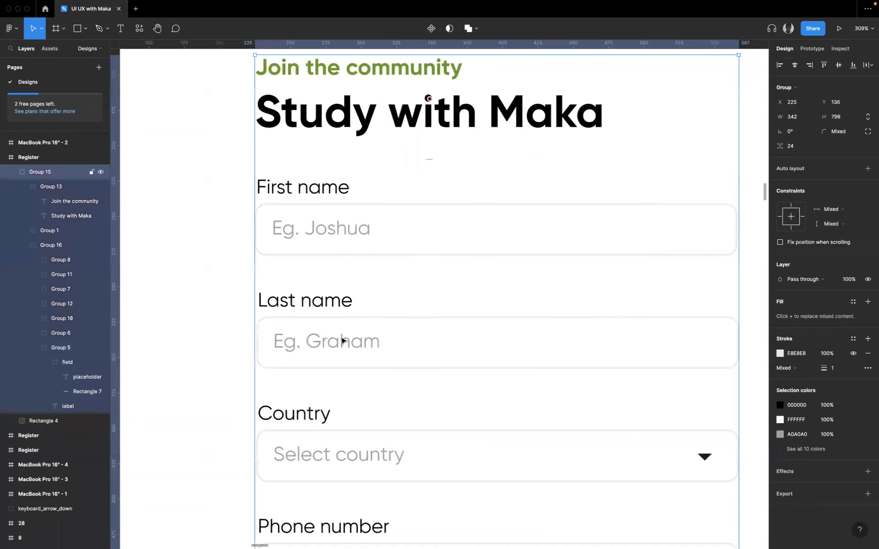
double_click(342, 340)
scroll(355, 435, down, 10)
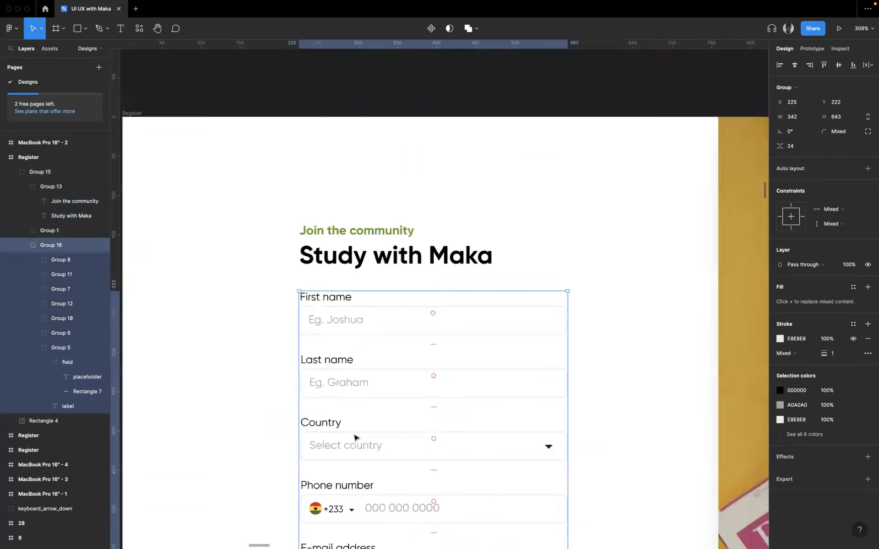
scroll(352, 434, down, 20)
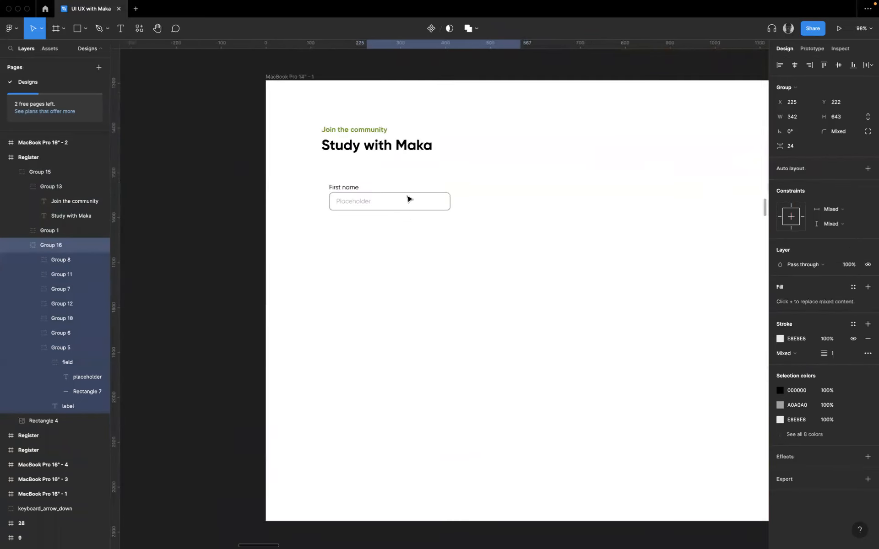
- Widen the input-field group under the First name label to a width of 300
click(401, 207)
scroll(406, 204, up, 5)
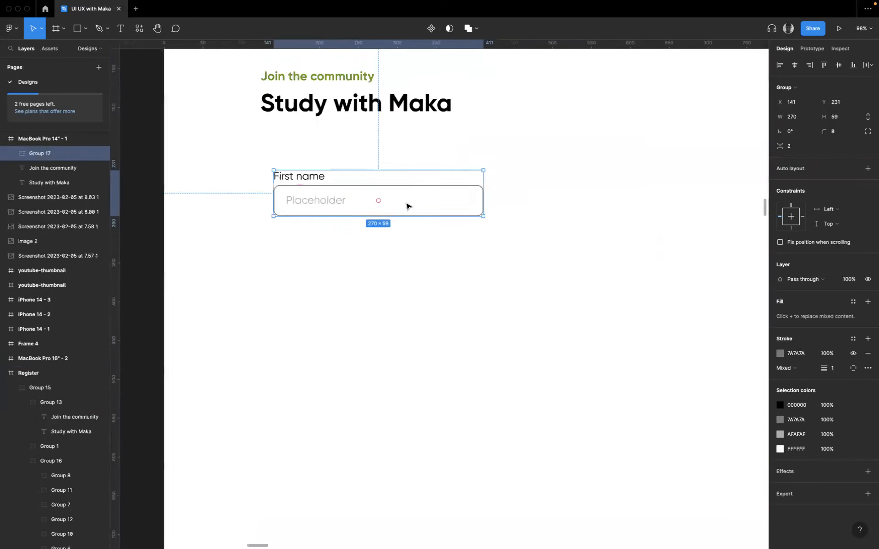
double_click(410, 206)
drag(499, 190, 523, 190)
click(799, 119)
key(Return)
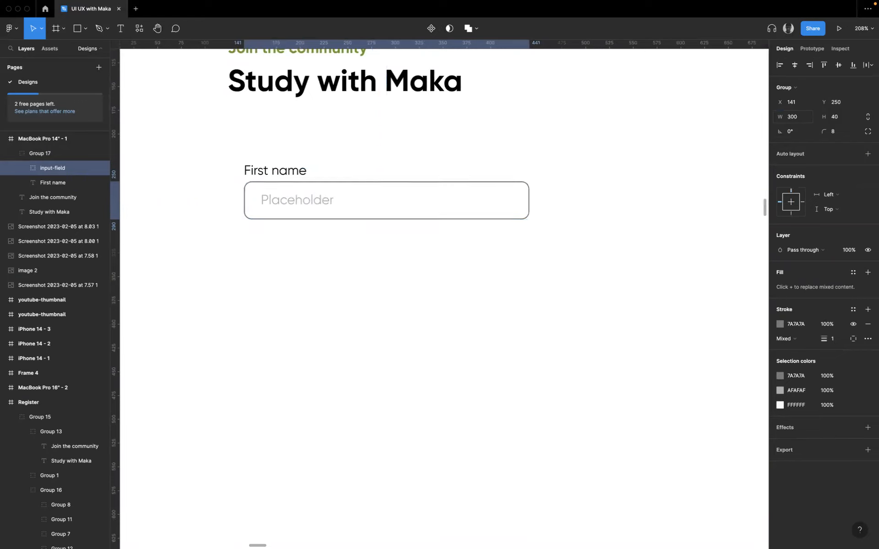
click(552, 231)
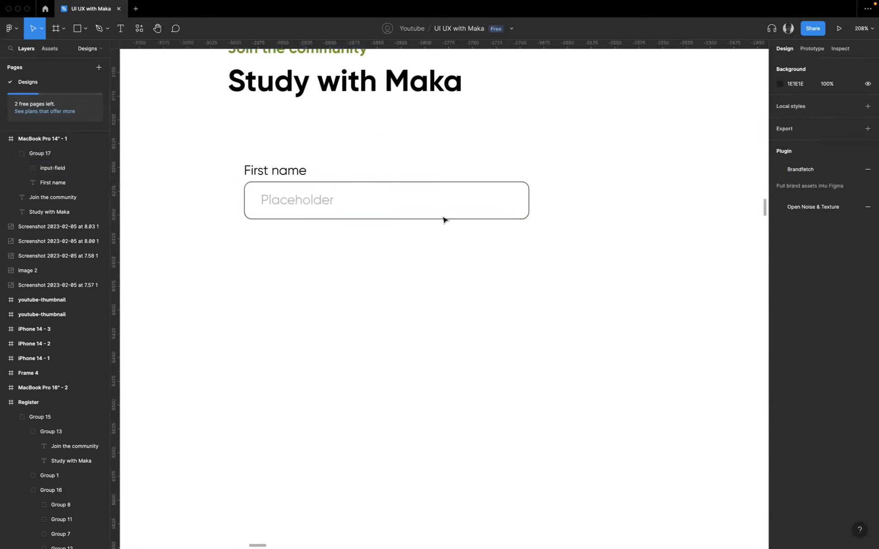
- Lighten the input field's stroke colour to grey AEAEAE
double_click(267, 188)
click(784, 328)
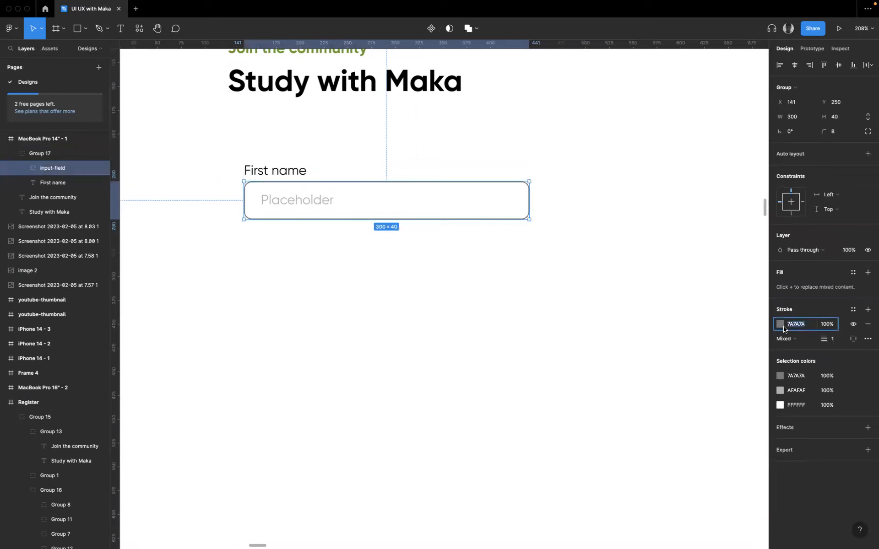
click(781, 325)
drag(665, 359, 658, 361)
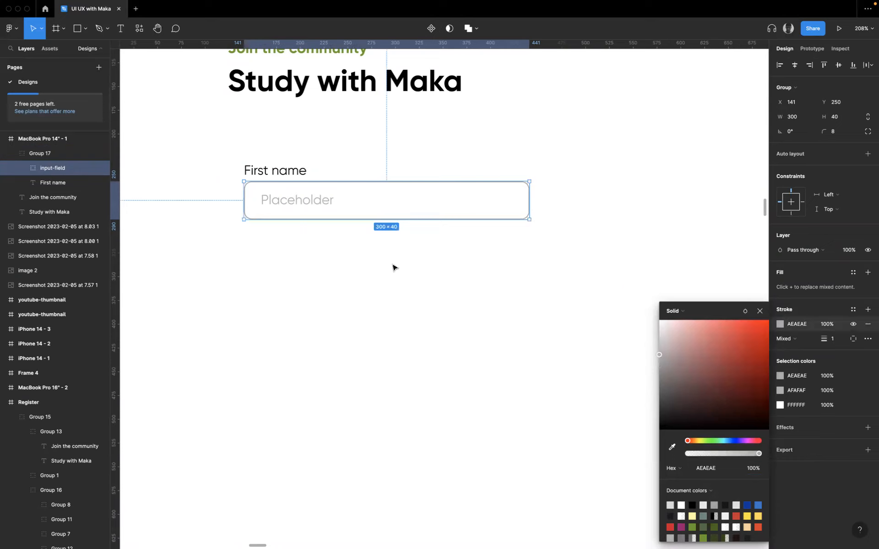
click(394, 267)
- Duplicate the First name label and field group directly below the original and nudge the copy down to Y 314
click(272, 186)
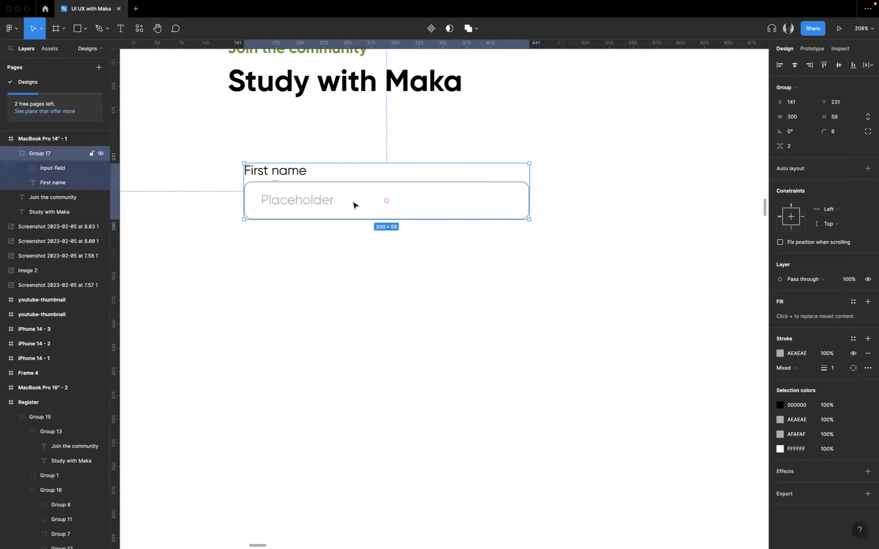
click(366, 302)
click(309, 208)
alt+drag(309, 208, 306, 279)
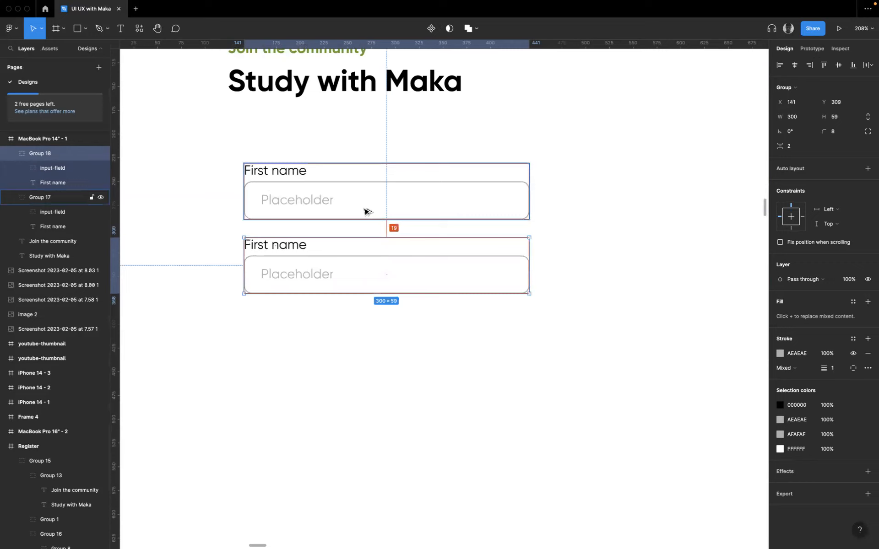
key(alt)
key(alt)
key(Down)
key(Down)
key(Down)
key(Down)
key(Down)
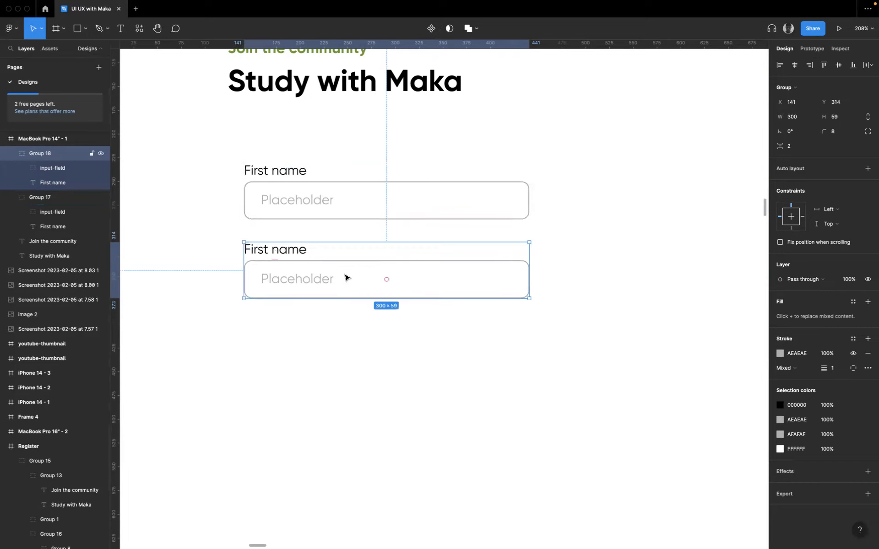
- Change the duplicated group's label text to "last name"
double_click(256, 256)
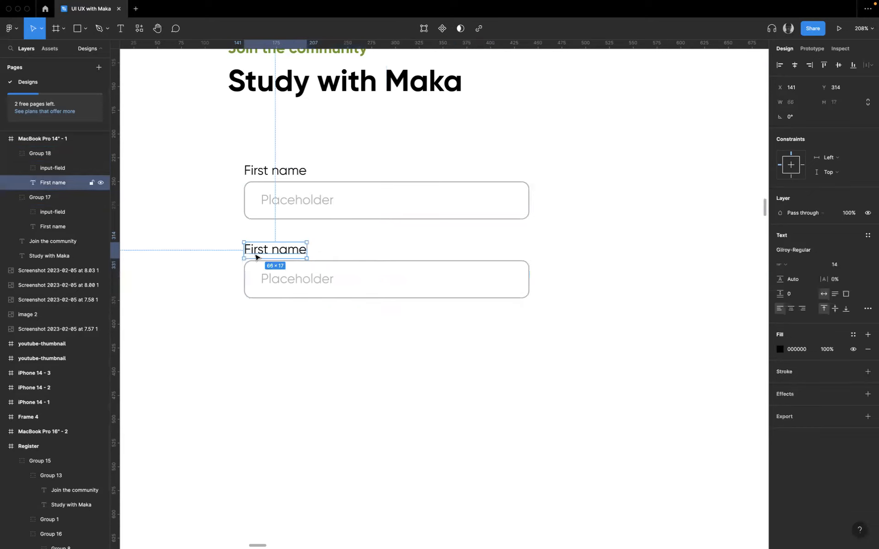
double_click(255, 257)
double_click(254, 252)
text(last)
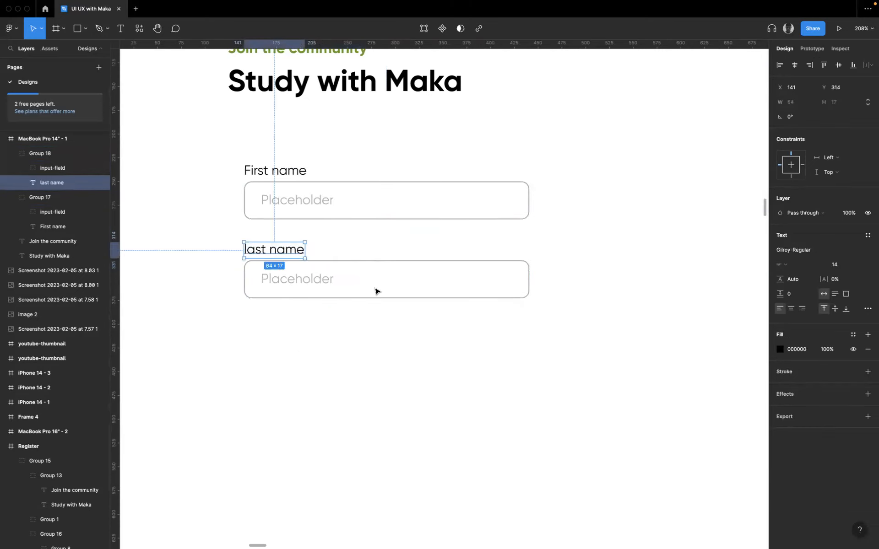
- Replace the placeholder in the First name field with "Eg." followed by a sample first name
click(314, 205)
double_click(313, 202)
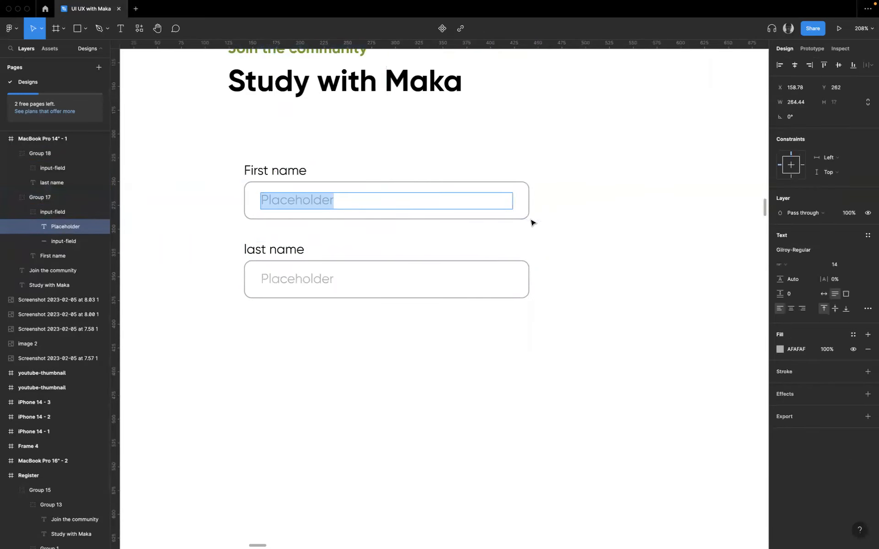
text(Eg. John)
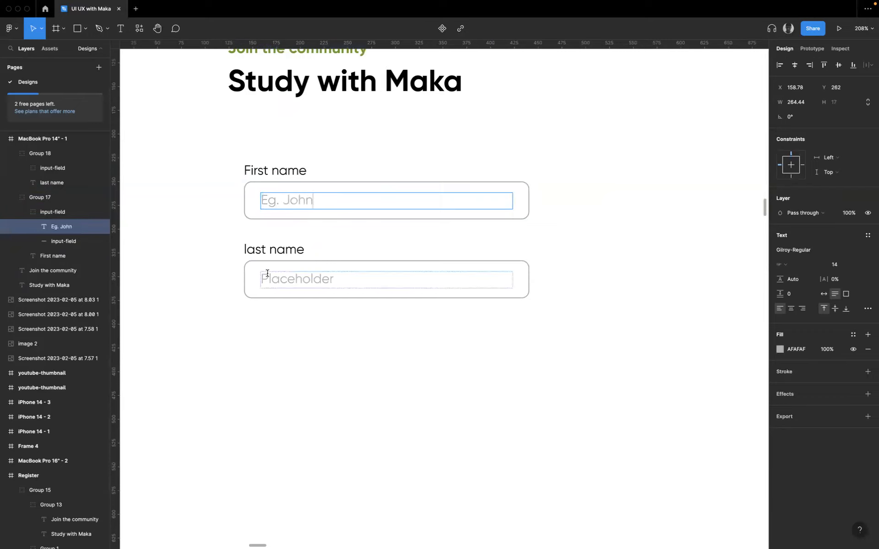
- Replace the placeholder in the last name field with "Eg." followed by a sample surname
double_click(294, 277)
text(Eg. Asaf)
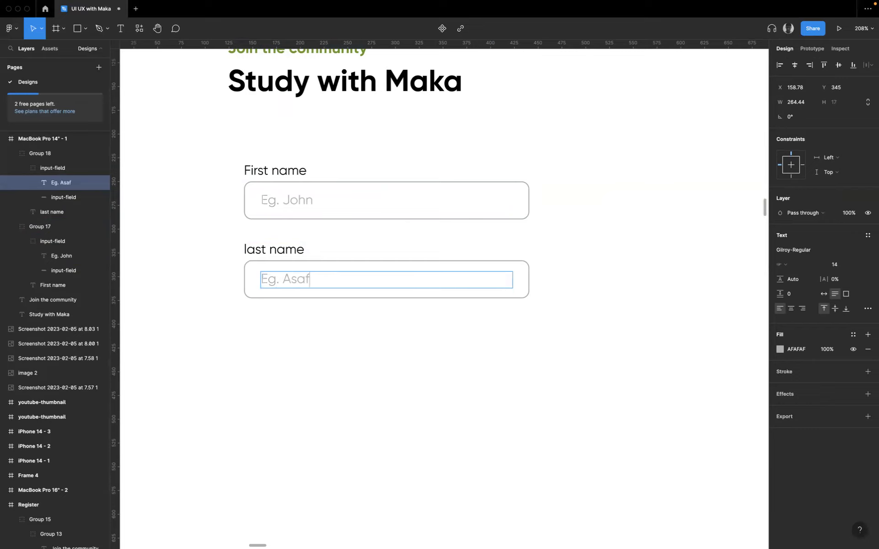
key(BackSpace)
text(re)
key(Escape)
click(427, 318)
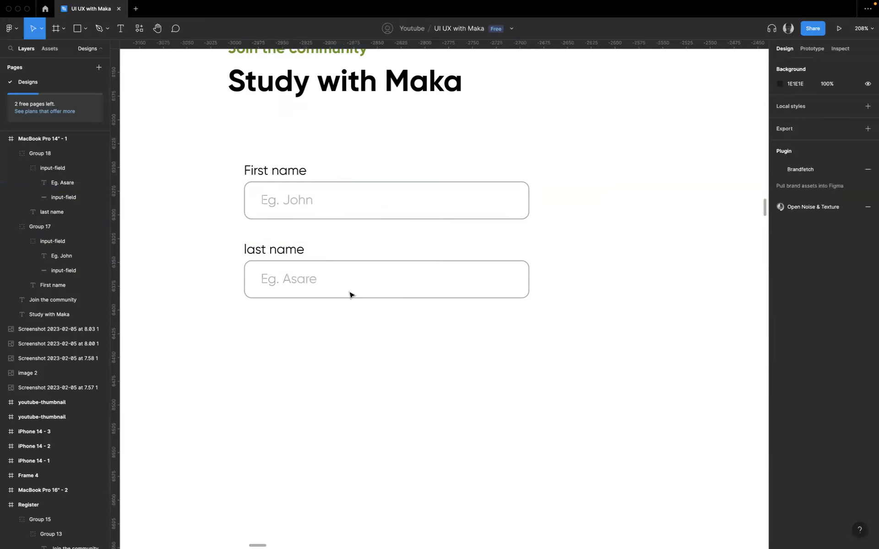
- Examine the Country and Phone number fields in the finished Register design
click(314, 274)
scroll(315, 274, down, 5)
scroll(326, 274, up, 5)
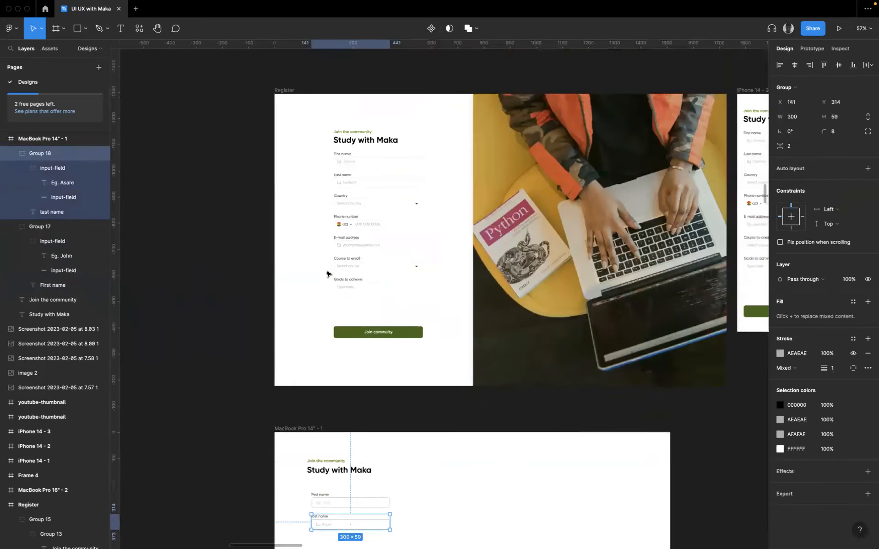
scroll(327, 274, up, 4)
scroll(363, 441, up, 10)
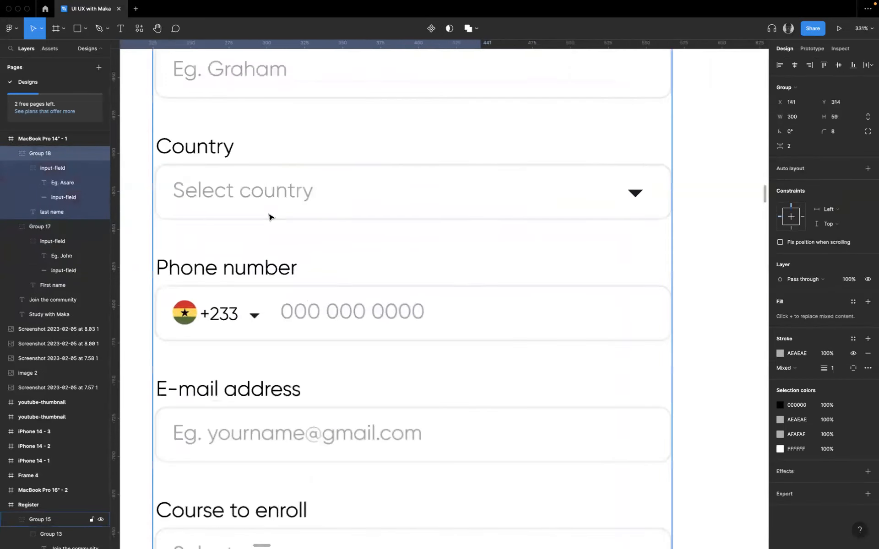
- Switch to the Adobe Spectrum site and read the Combo box page's example and Anatomy section
click(279, 190)
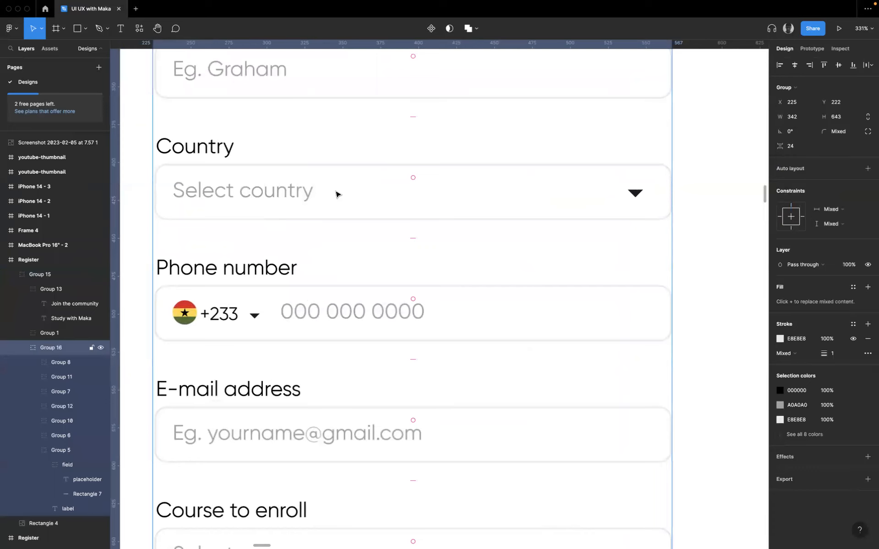
key(ctrl+Right)
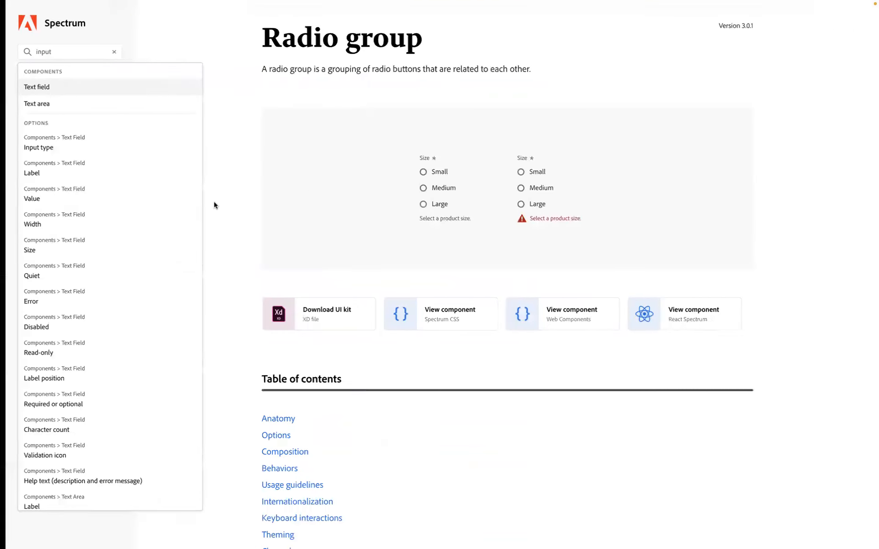
click(109, 52)
click(36, 227)
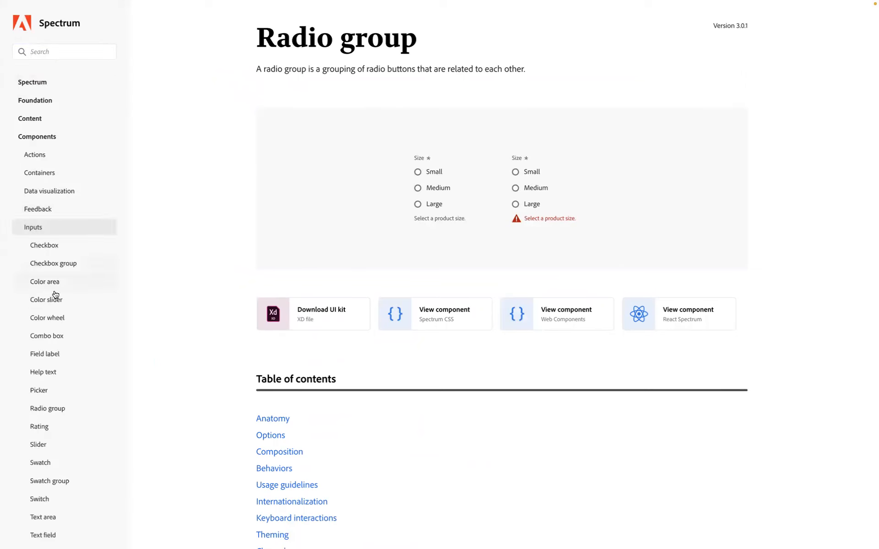
scroll(55, 341, down, 1)
click(53, 340)
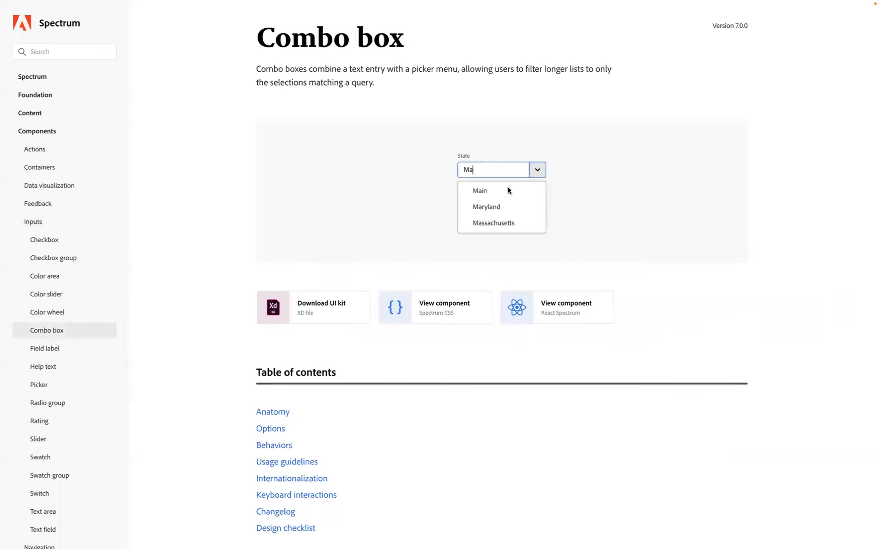
scroll(549, 329, down, 8)
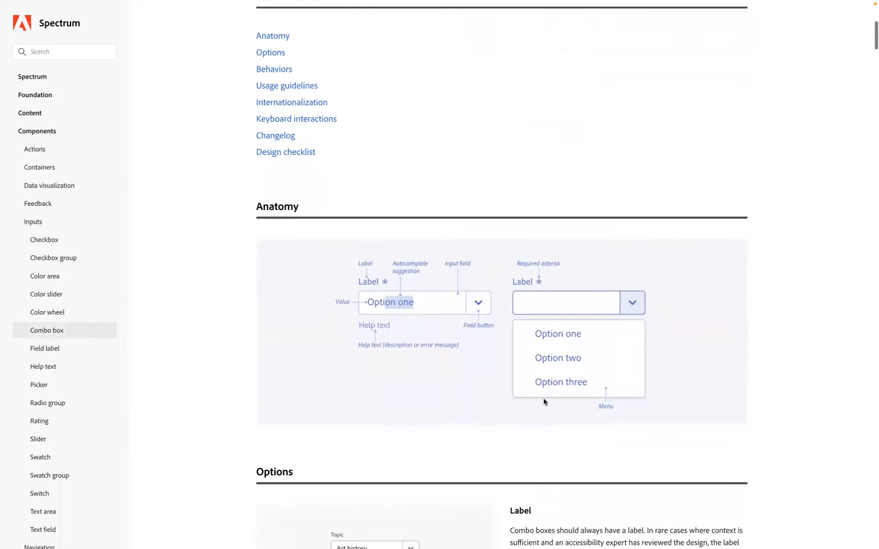
scroll(544, 402, down, 1)
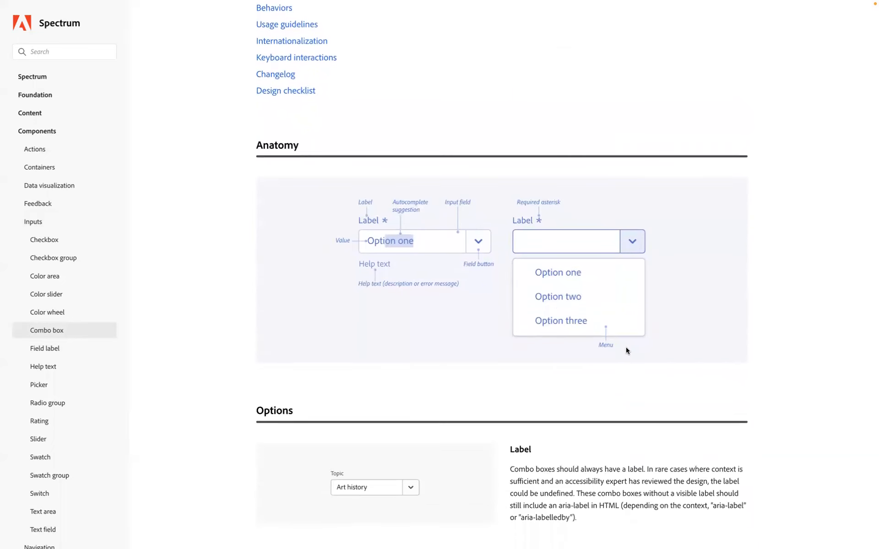
- Switch back to Figma and run the Material Symbols plugin beside the MacBook Pro 14" frame
key(ctrl+Left)
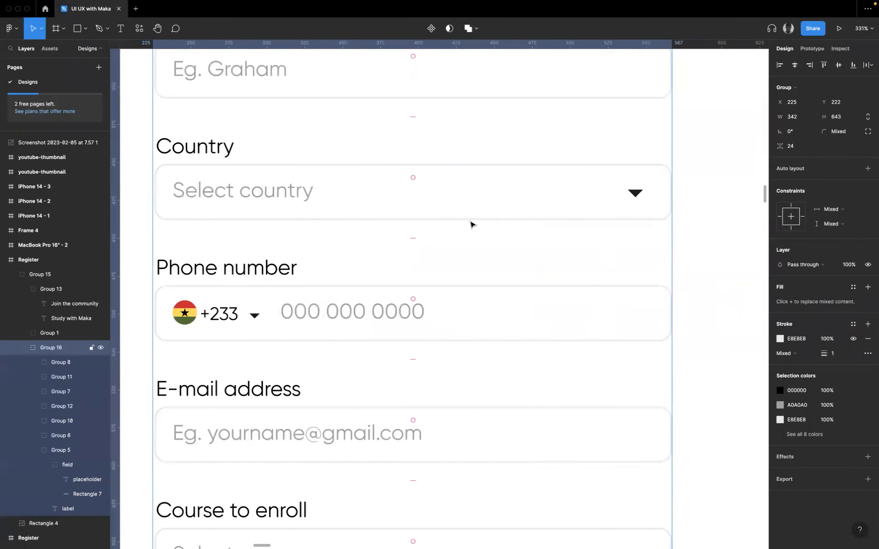
click(686, 253)
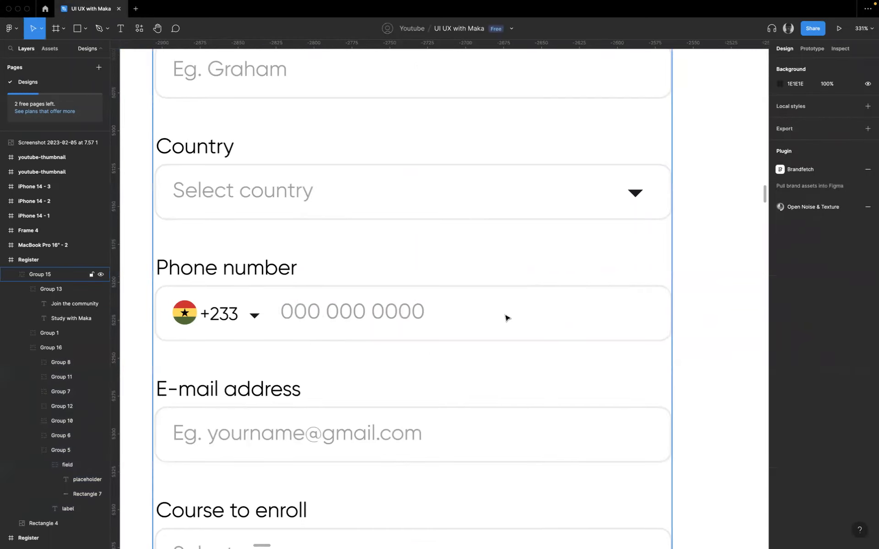
scroll(505, 318, down, 6)
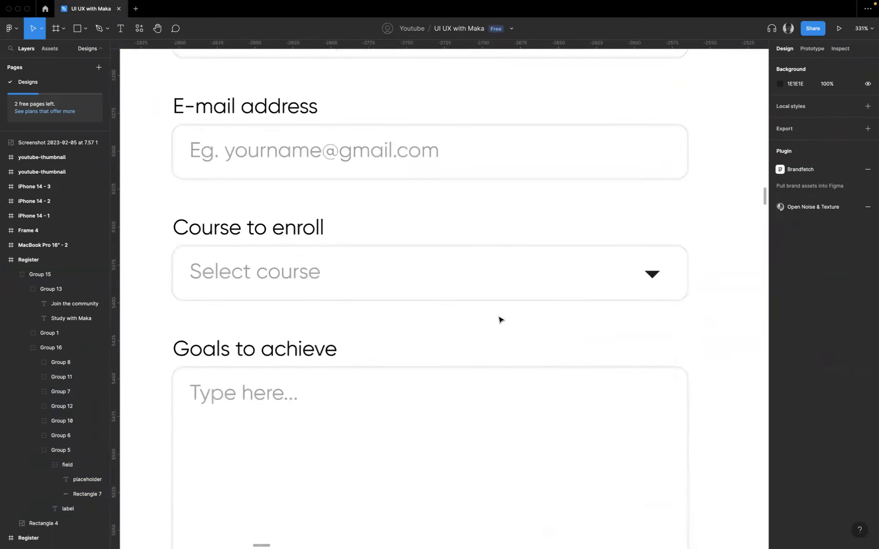
scroll(500, 320, down, 10)
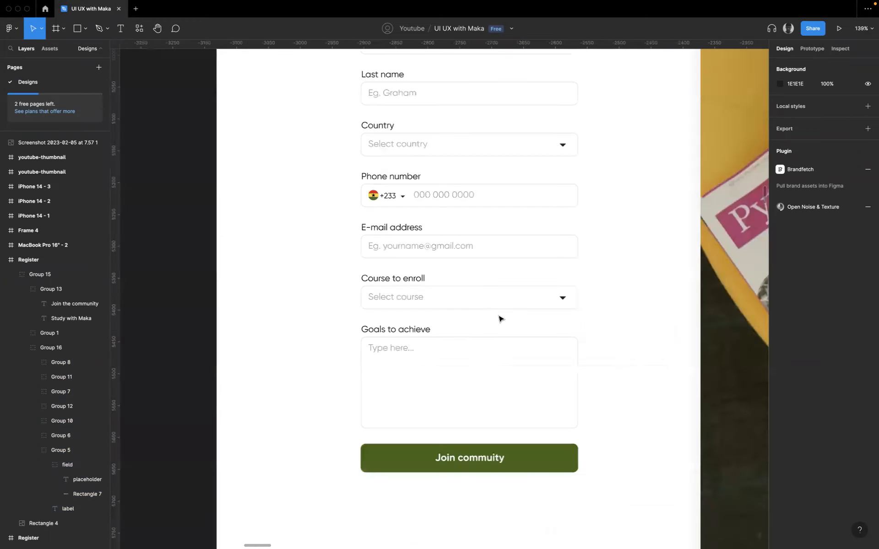
scroll(503, 394, down, 12)
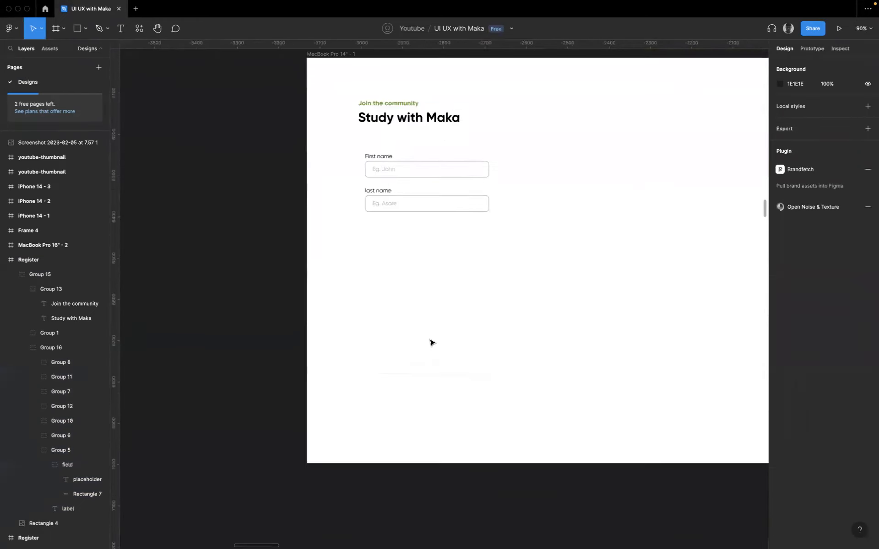
click(139, 34)
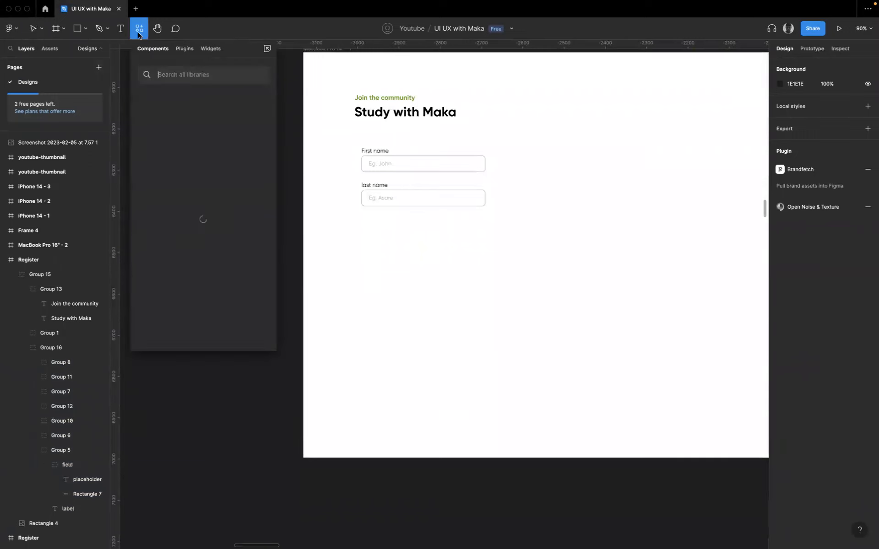
click(186, 48)
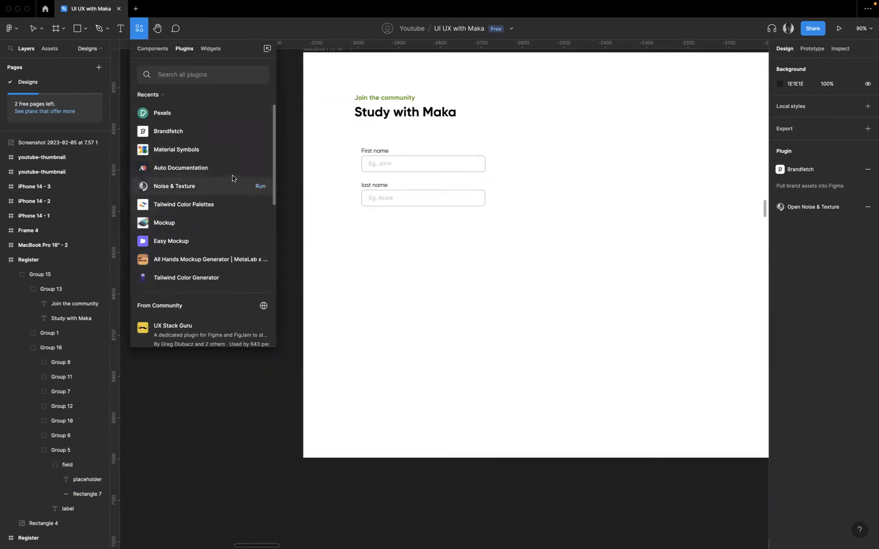
text(mater)
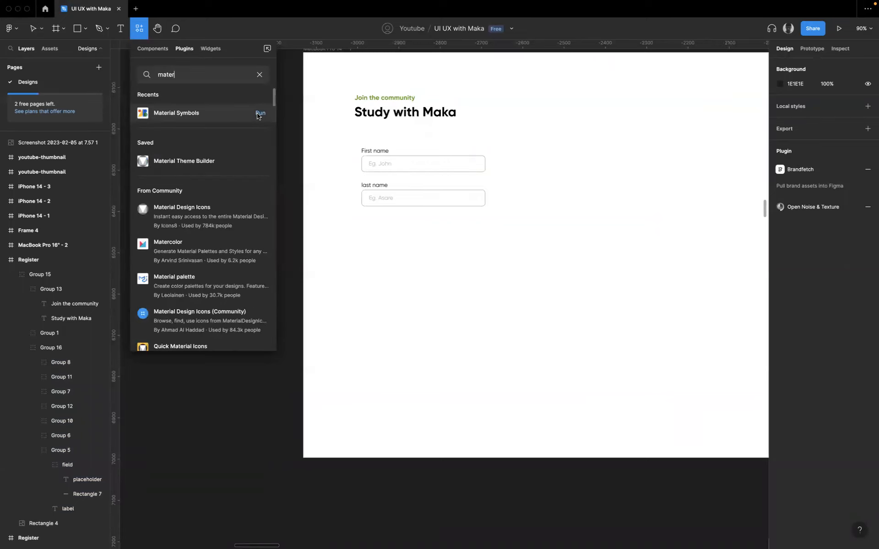
click(259, 114)
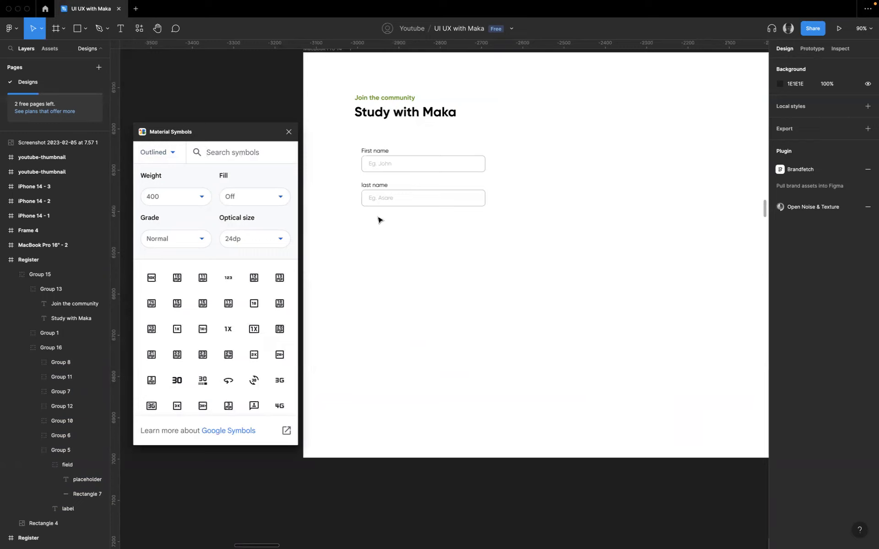
- Search Material Symbols for "radio" and place one 24 x 24 unchecked radio button symbol below the last name field
click(233, 143)
text(radio)
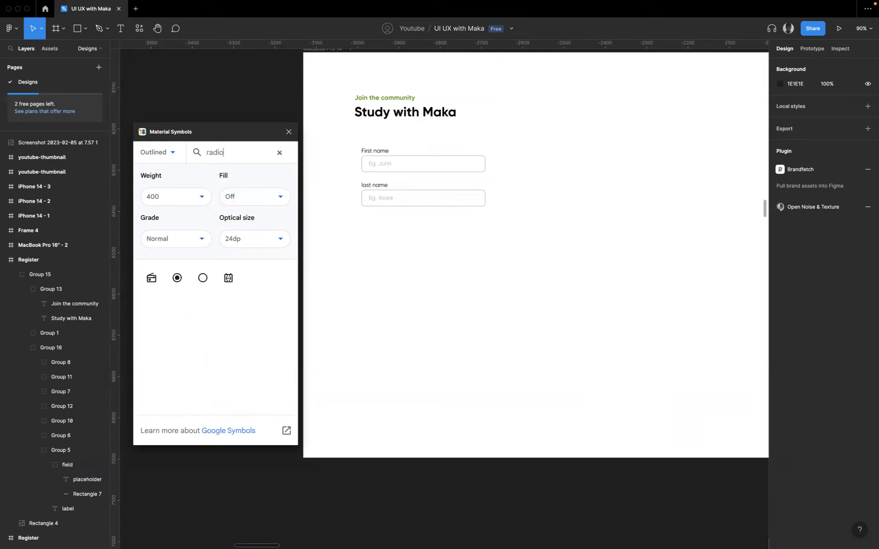
drag(201, 285, 383, 247)
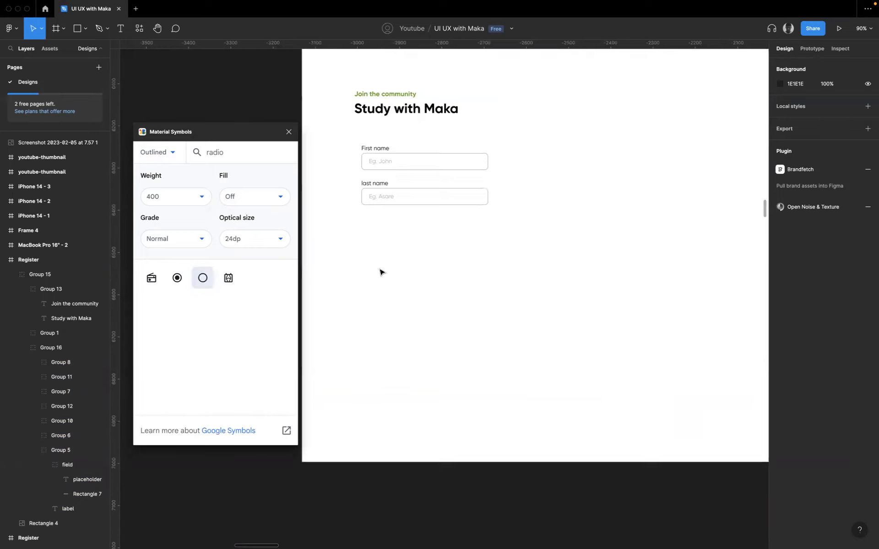
scroll(383, 271, up, 5)
drag(208, 279, 468, 219)
click(204, 282)
drag(451, 313, 426, 282)
key(Delete)
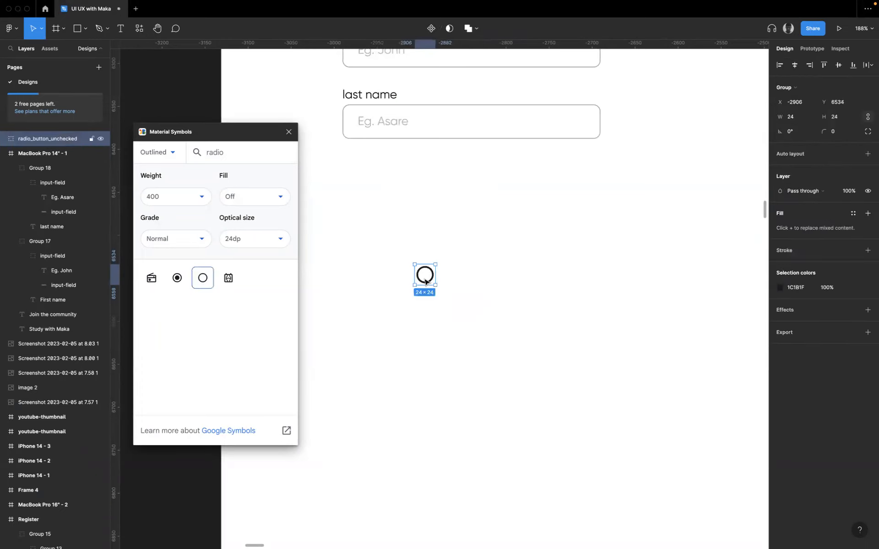
- Add a "Ghana" text label to the right of the radio button symbol
click(475, 281)
key(t)
click(465, 275)
text(GHana)
key(BackSpace)
key(BackSpace)
key(BackSpace)
key(BackSpace)
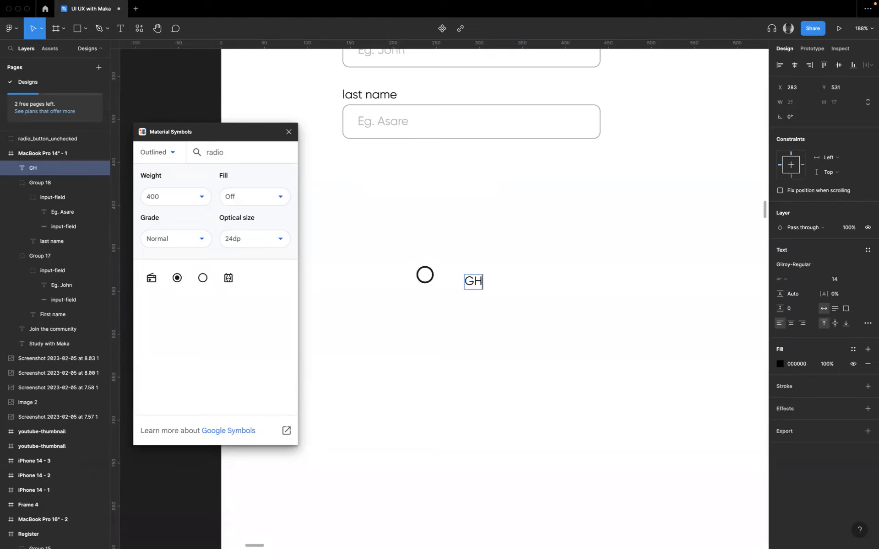
text(hna)
key(BackSpace)
key(BackSpace)
text(ana)
key(Escape)
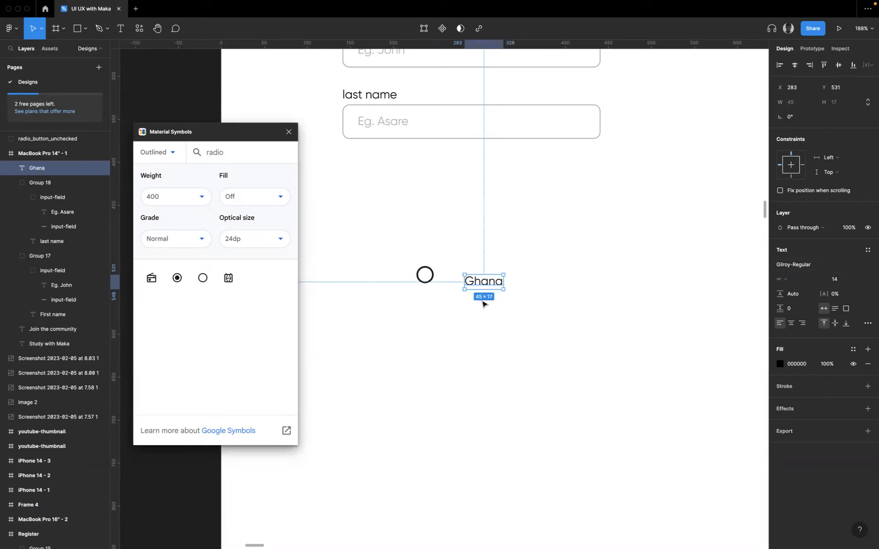
- Move the Ghana label closer to the radio button symbol and line the two up horizontally
shift+click(431, 278)
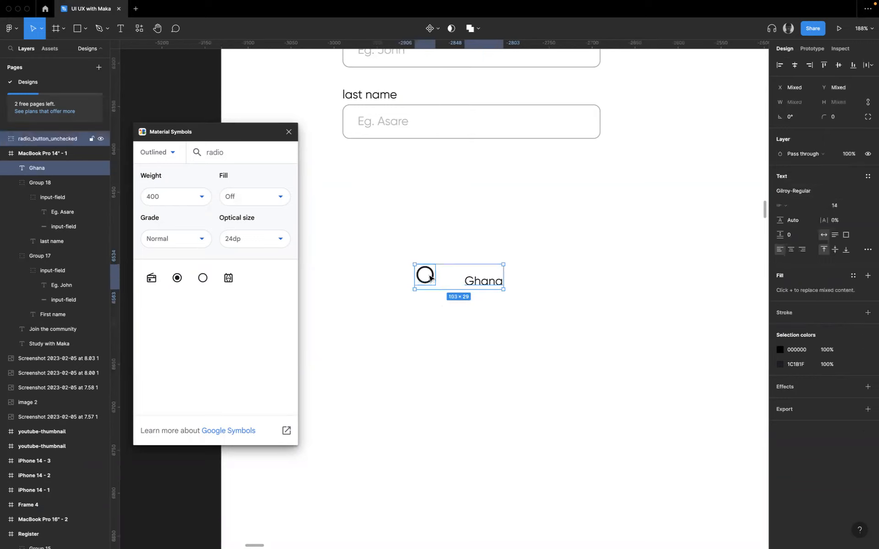
click(488, 281)
drag(483, 286, 461, 281)
- Resize the unchecked radio button symbol proportionally to 16 x 16
click(426, 275)
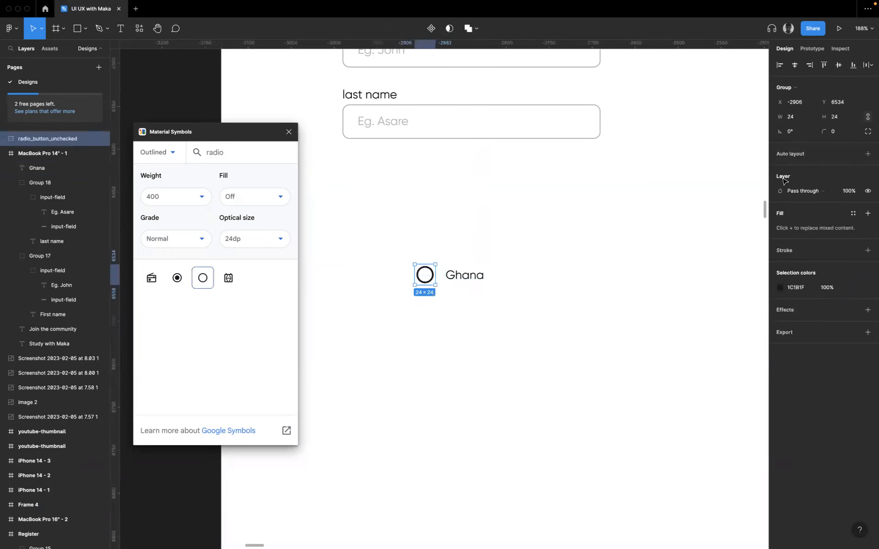
click(844, 119)
text(16)
key(Return)
- Place the Ghana label 6 px from the resized radio button symbol and align their vertical centres
click(458, 273)
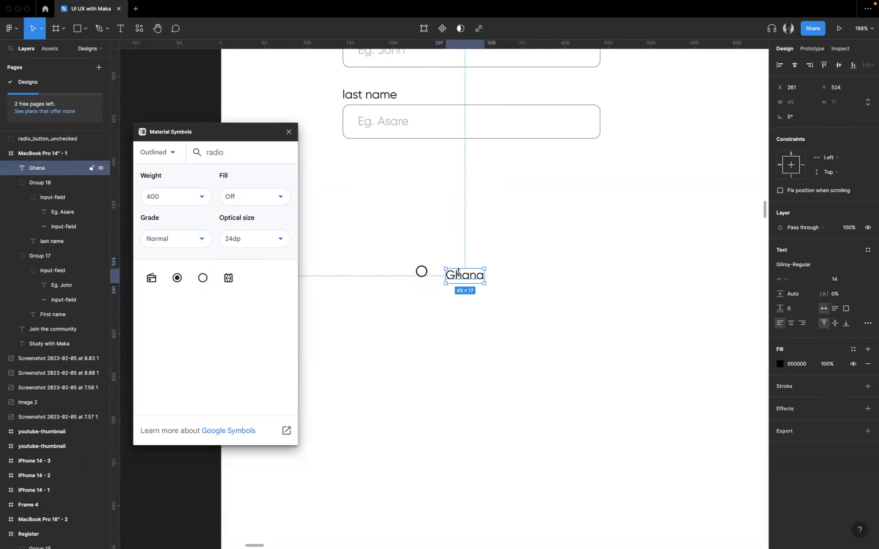
drag(450, 274, 437, 274)
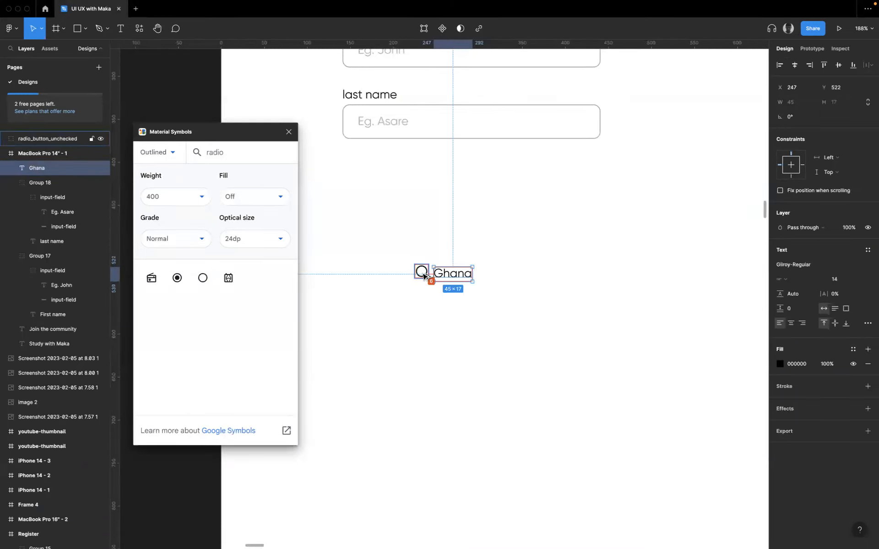
shift+click(419, 272)
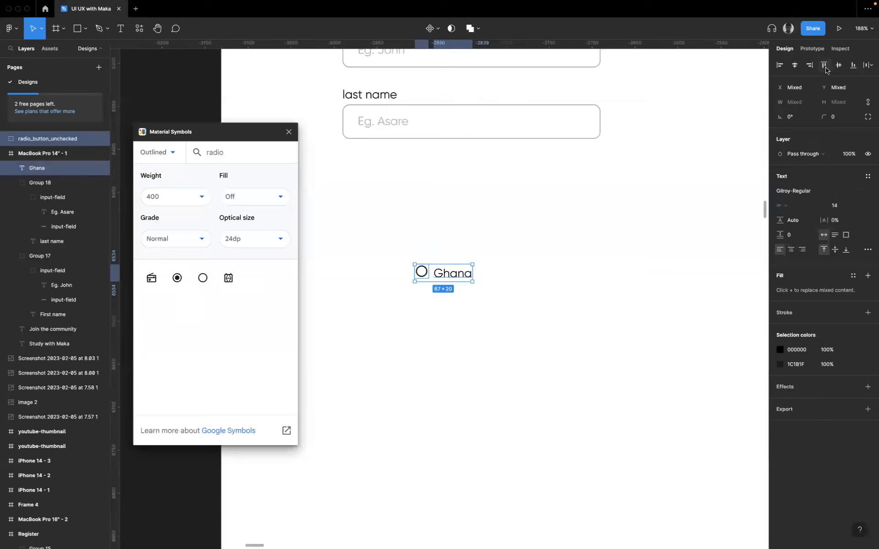
scroll(443, 289, up, 5)
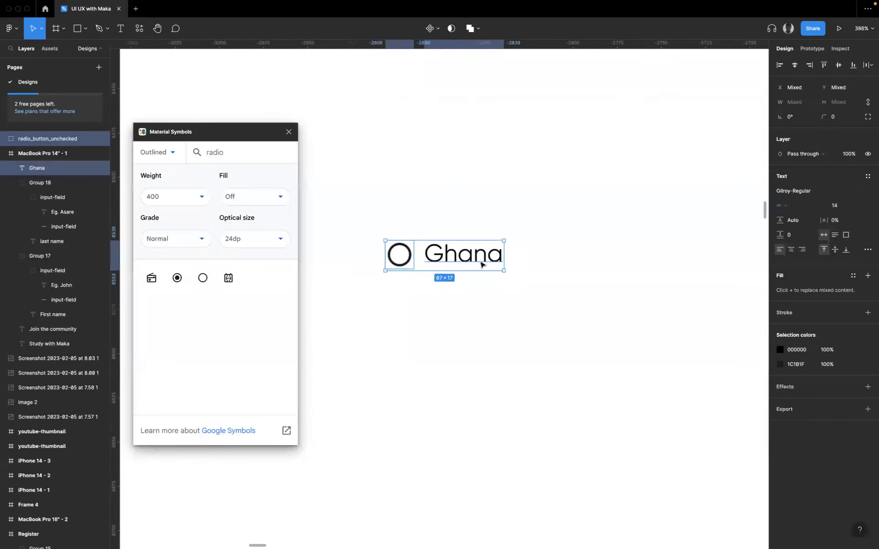
click(495, 311)
- Group the radio button symbol with the Ghana label and rename the group "radio-btn"
click(397, 261)
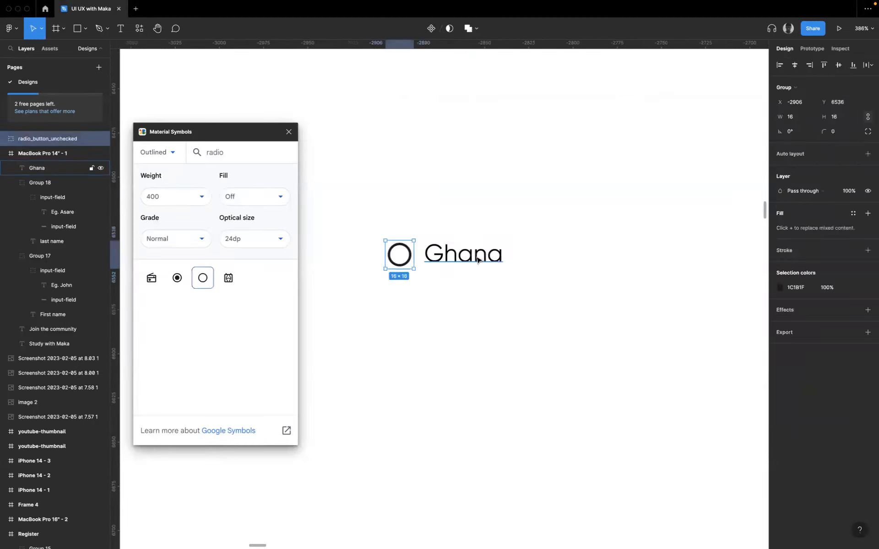
shift+click(477, 260)
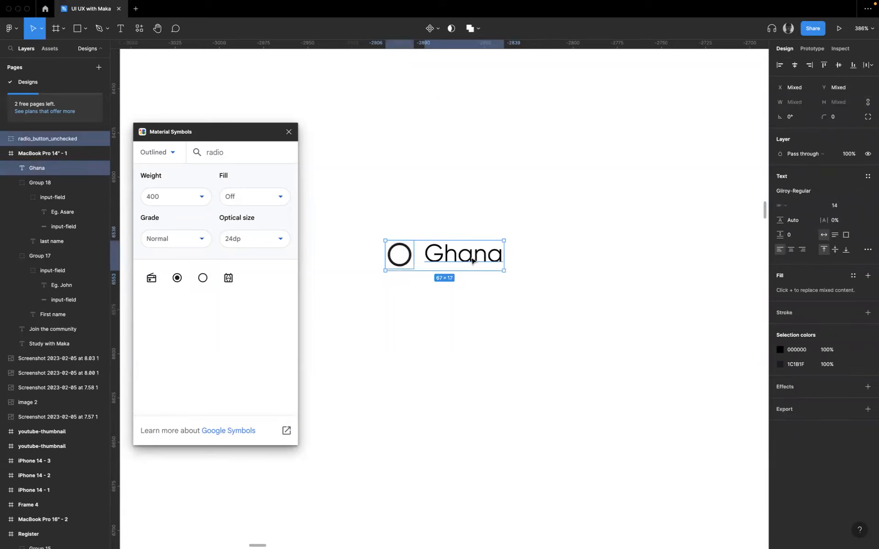
key(super+g)
double_click(38, 138)
text(radio-btn)
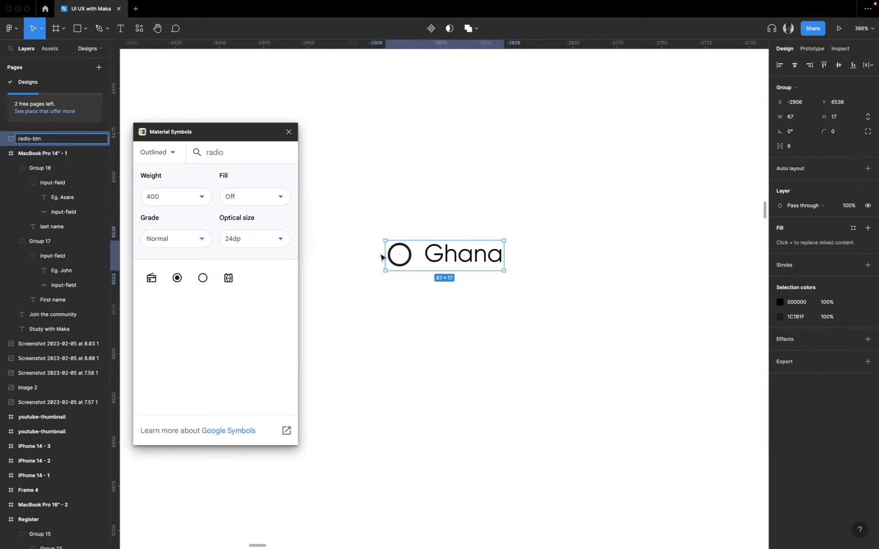
click(457, 293)
- Duplicate the radio-btn group to its right and change the copy's label to "Nigeria"
click(452, 260)
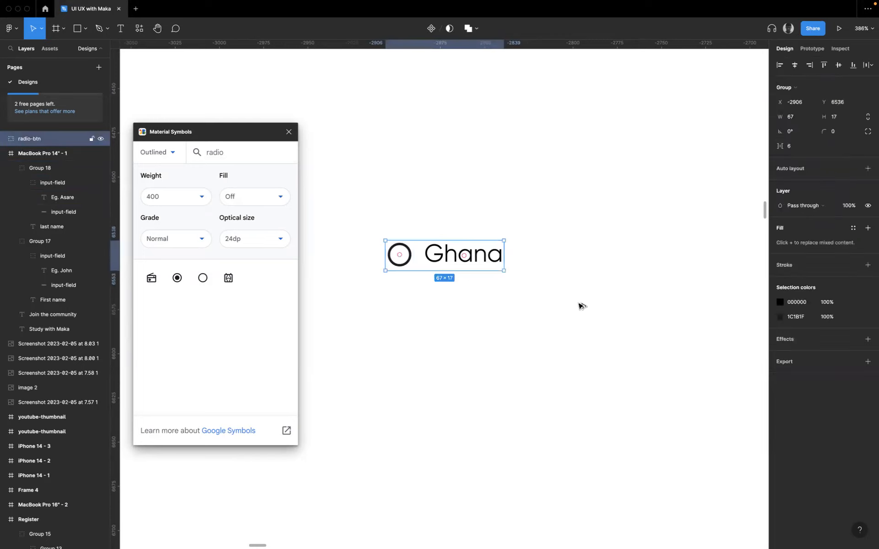
drag(451, 260, 597, 269)
double_click(600, 255)
double_click(599, 255)
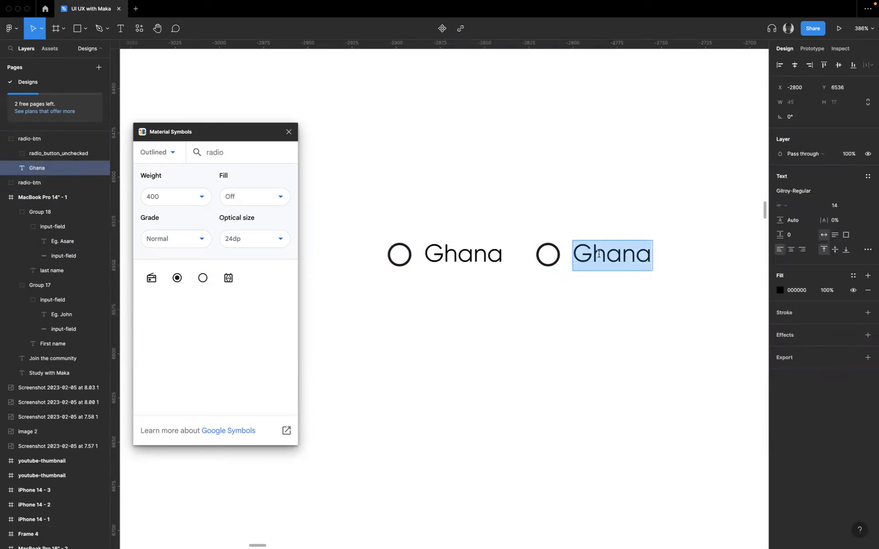
text(iger)
key(BackSpace)
key(BackSpace)
key(BackSpace)
key(BackSpace)
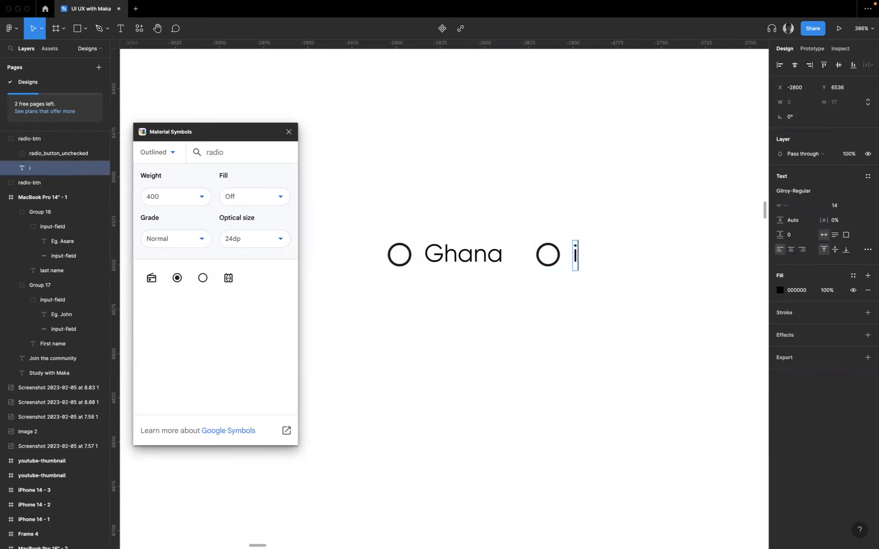
text(Nigeria)
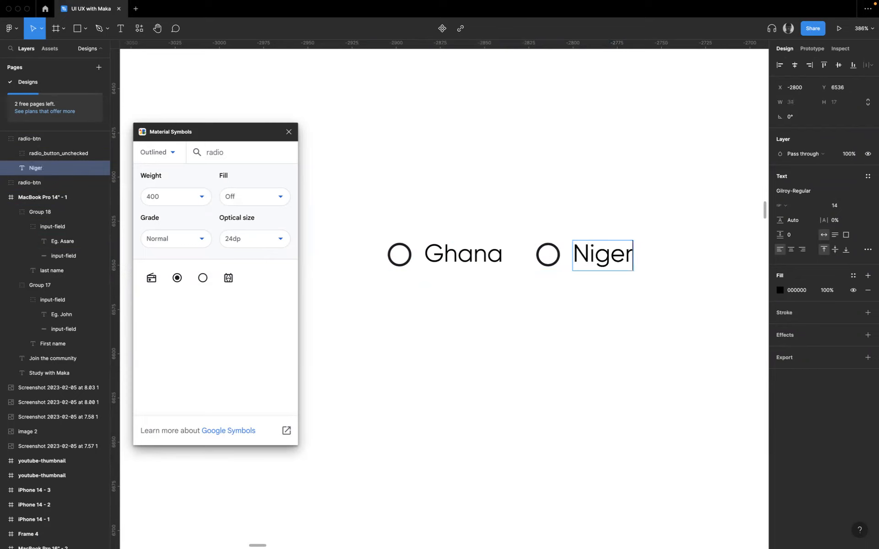
key(Escape)
click(608, 291)
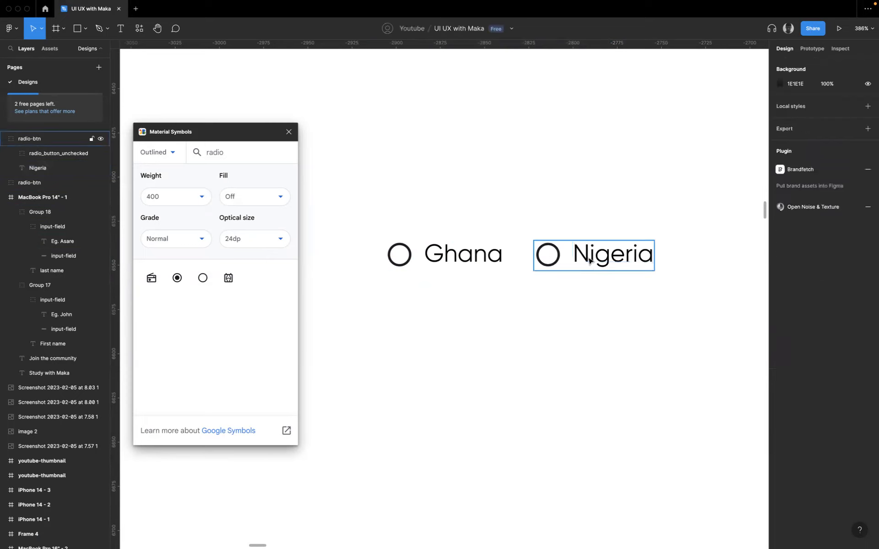
- Duplicate the Nigeria radio-btn group to its right to make a third option in the row
click(623, 261)
drag(623, 261, 766, 261)
scroll(734, 257, right, 3)
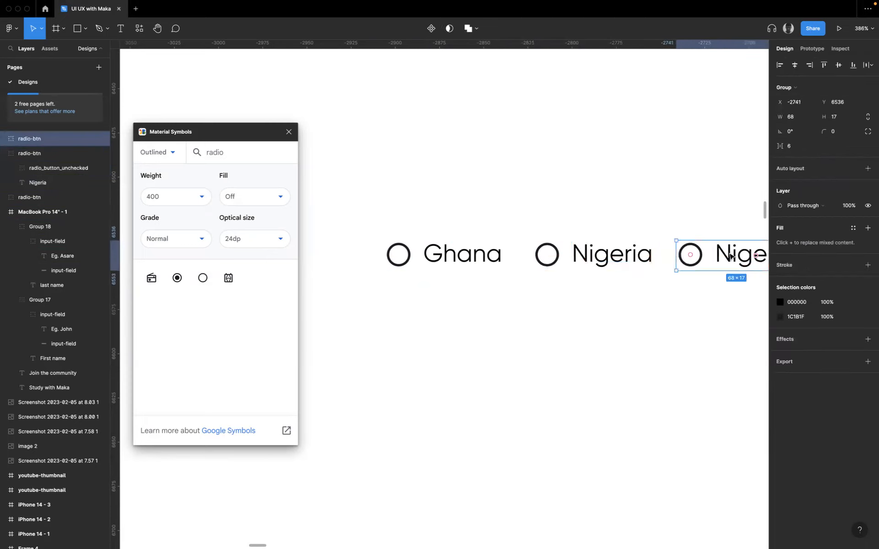
- Change the third radio option's label to "Kenya"
double_click(658, 258)
double_click(650, 257)
text(Kenya)
key(Escape)
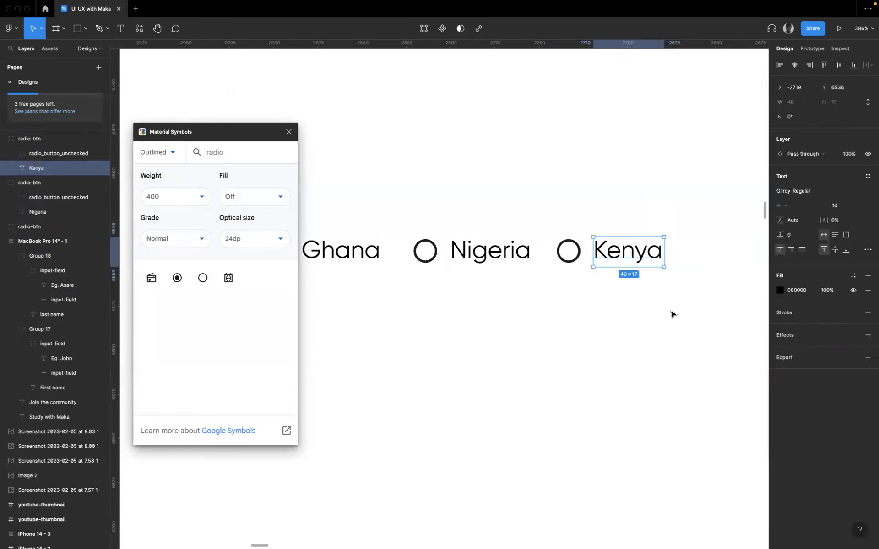
- Tidy up the three radio options to equal spacing and move the row under the last name field
scroll(671, 314, down, 5)
click(429, 264)
drag(420, 260, 668, 293)
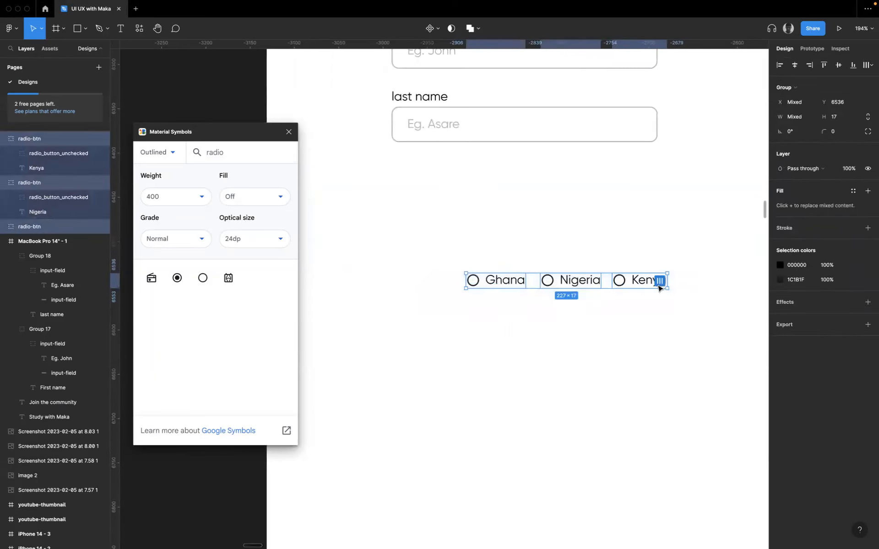
click(659, 282)
drag(507, 257, 493, 211)
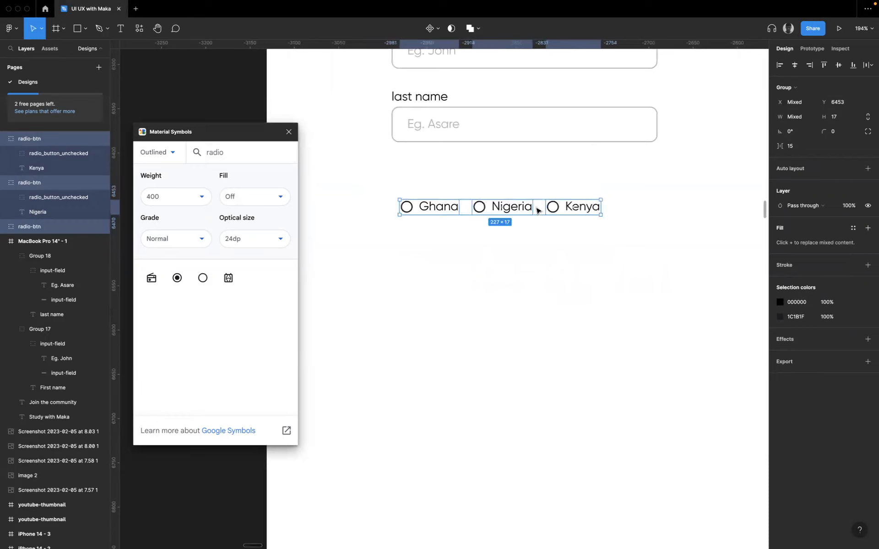
- Set the horizontal spacing between the three radio options to 24 px
click(548, 231)
drag(376, 192, 626, 221)
click(795, 147)
text(24)
key(Return)
- Duplicate the radio option row downward repeatedly to build a stack of six rows
drag(578, 209, 578, 250)
key(super+d)
key(super+d)
key(super+d)
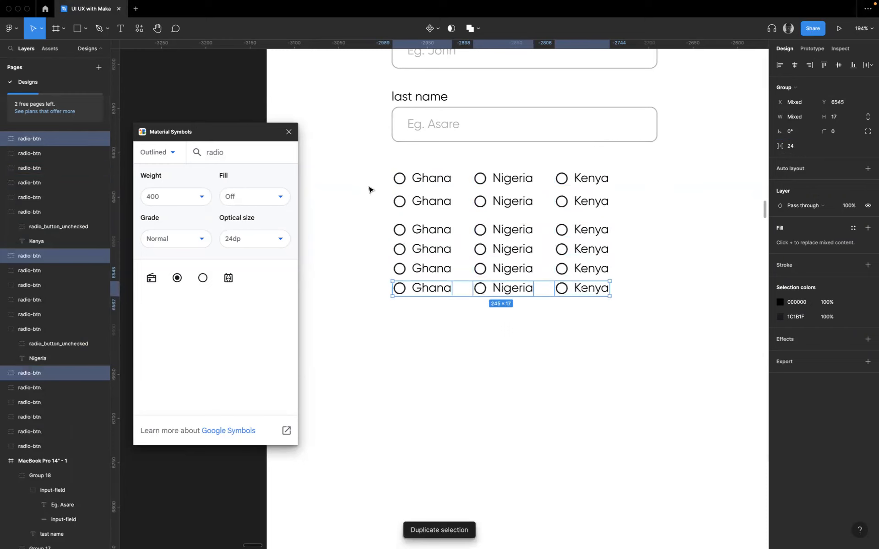
- Tidy up all the stacked radio options into an evenly spaced grid with 5 px between rows
click(388, 185)
scroll(392, 191, down, 1)
scroll(359, 177, down, 3)
drag(328, 171, 573, 271)
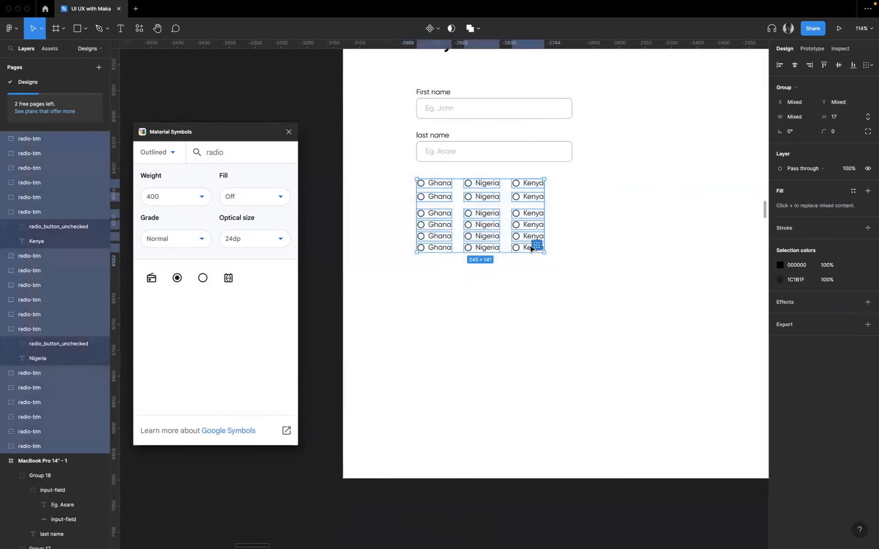
click(537, 246)
scroll(538, 246, up, 3)
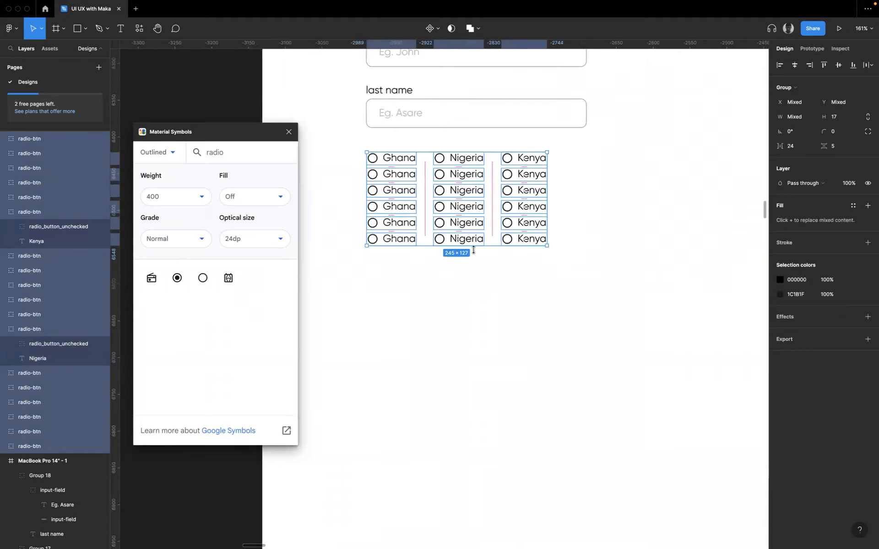
click(473, 251)
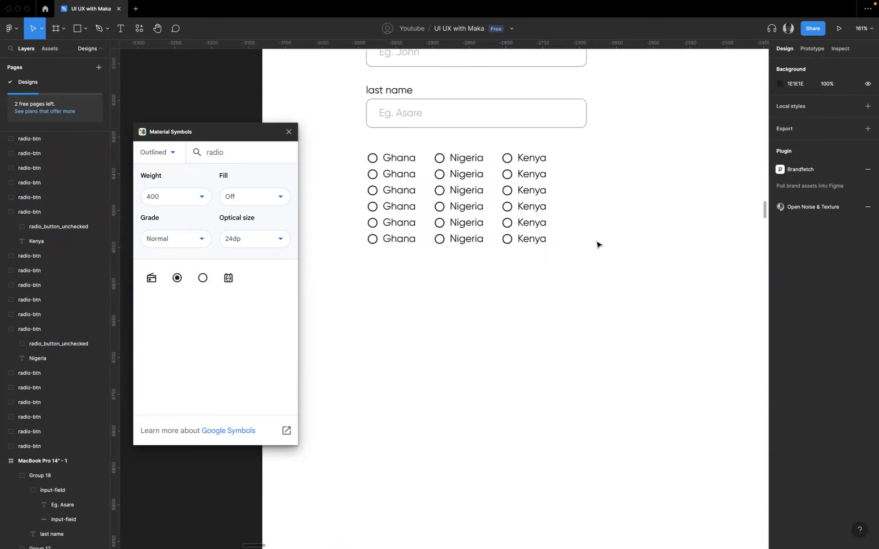
- Delete the duplicated radio rows, keeping only the first Ghana, Nigeria and Kenya row
scroll(618, 284, left, 2)
drag(603, 283, 371, 175)
key(Delete)
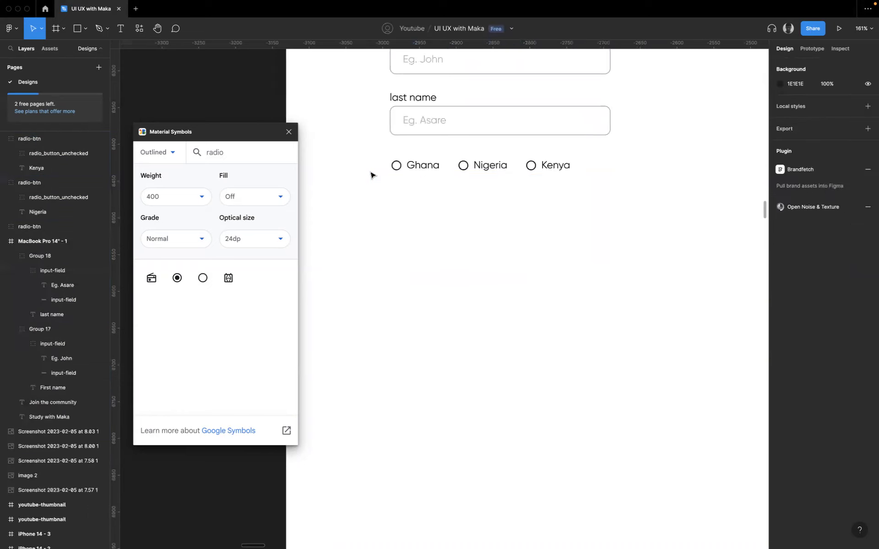
- Replace the symbol of the Ghana option with the checked radio button from Material Symbols
double_click(396, 165)
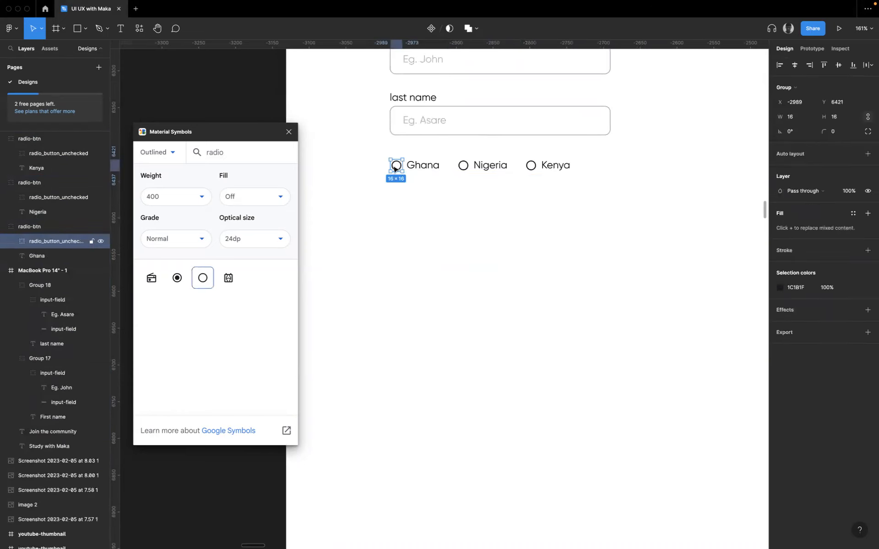
click(178, 278)
click(408, 176)
double_click(395, 165)
scroll(397, 167, up, 2)
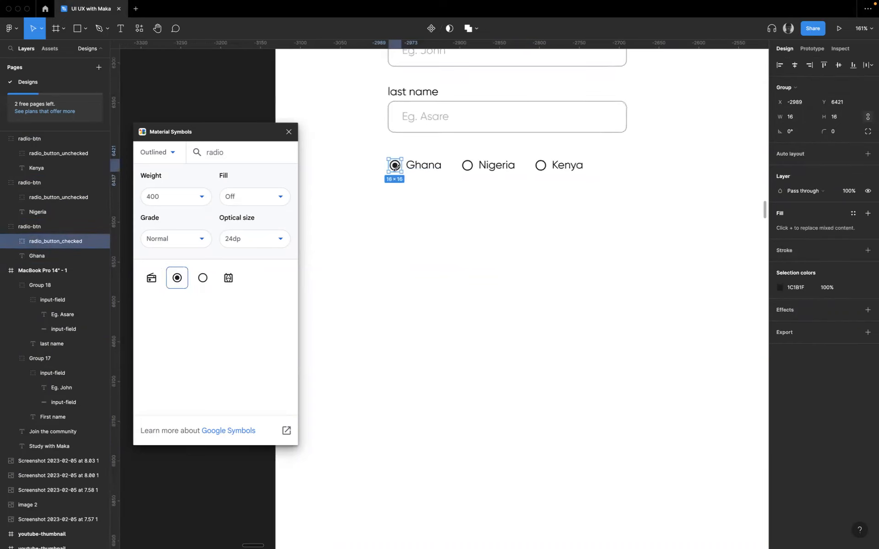
scroll(399, 170, up, 5)
click(443, 170)
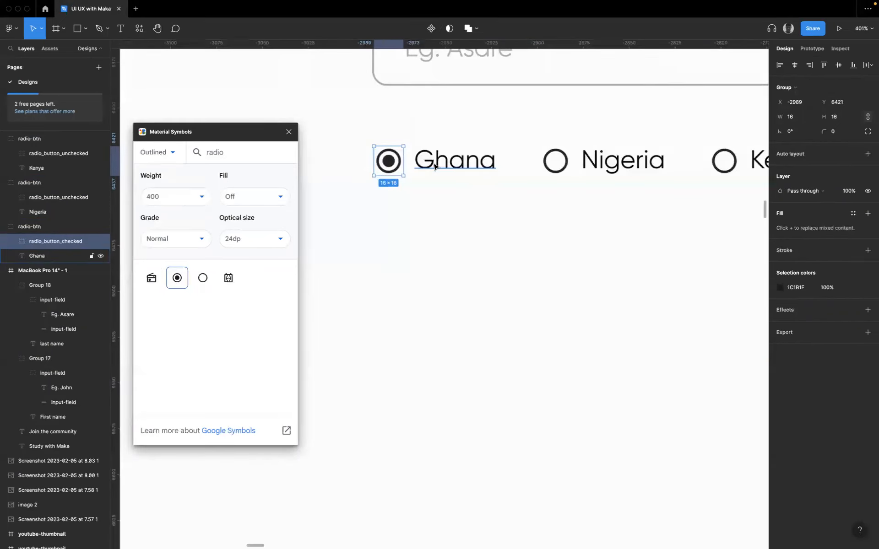
scroll(474, 190, down, 5)
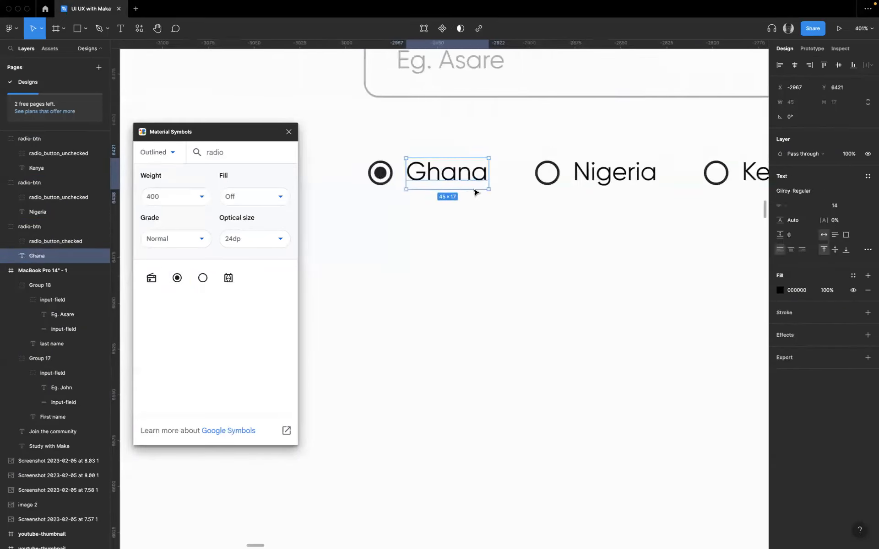
click(463, 295)
- Examine the Country drop-down field and the fields below it in the finished Register form
scroll(498, 301, up, 10)
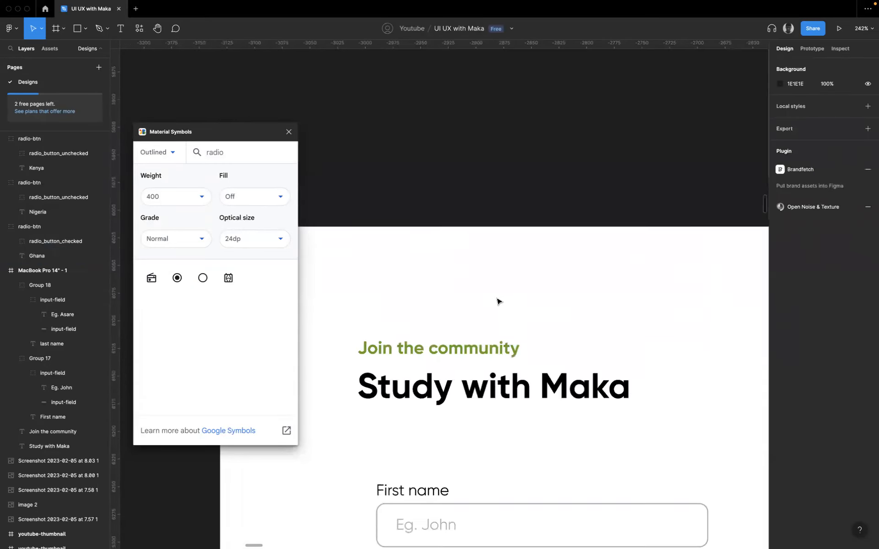
scroll(497, 301, down, 15)
scroll(460, 269, up, 4)
scroll(461, 270, right, 4)
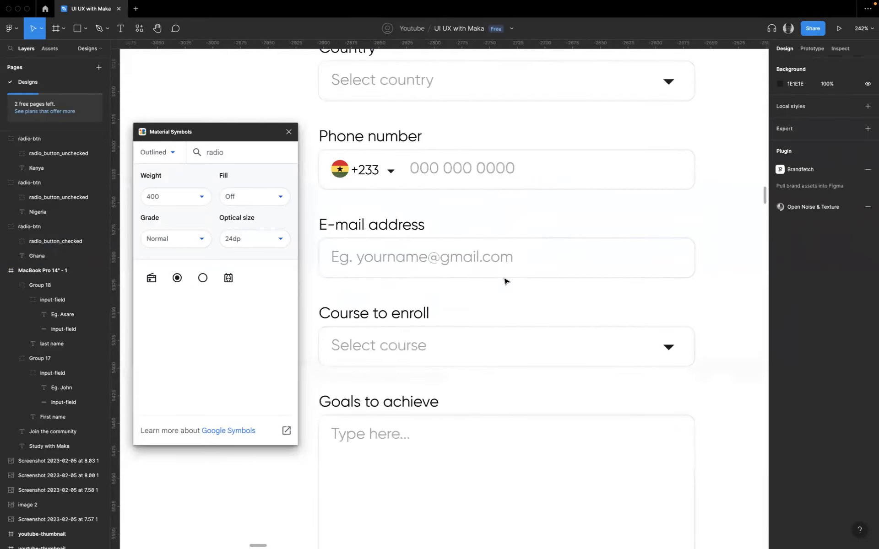
scroll(467, 255, up, 3)
scroll(467, 256, right, 1)
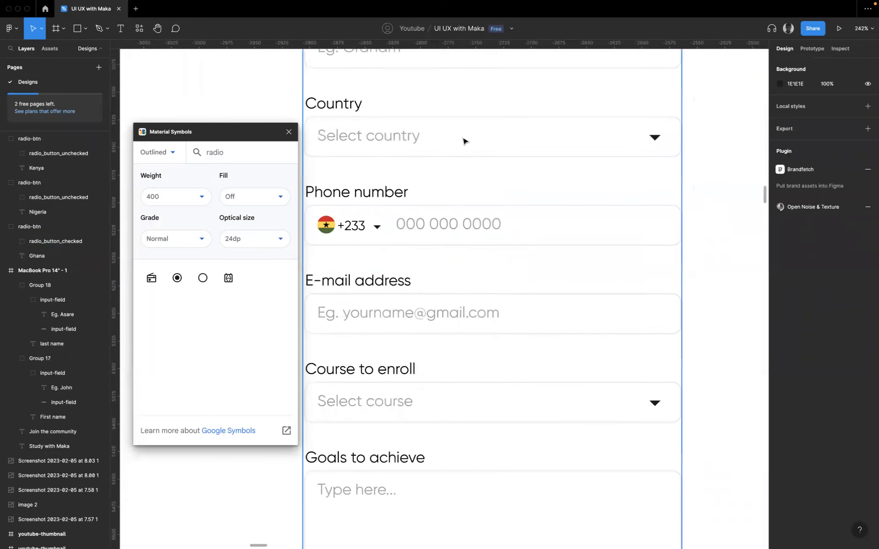
click(464, 140)
scroll(524, 256, down, 5)
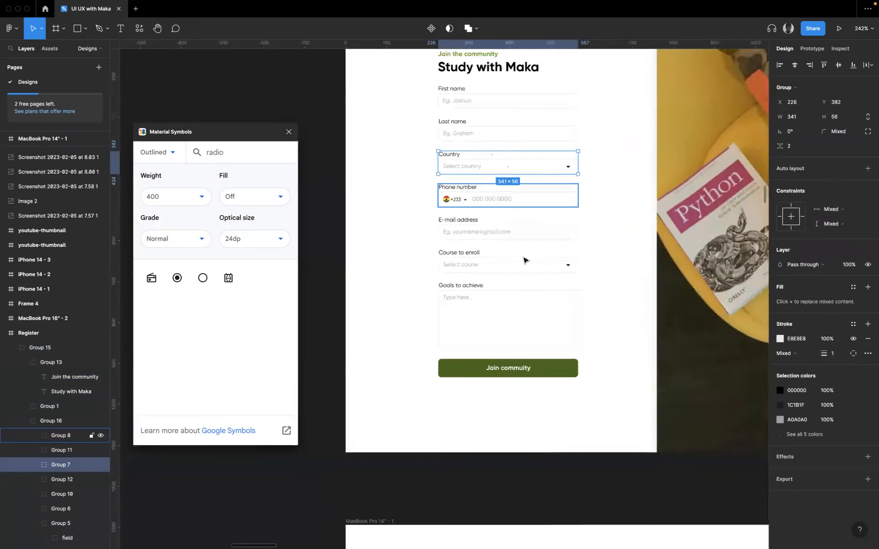
scroll(525, 259, down, 10)
scroll(503, 247, up, 5)
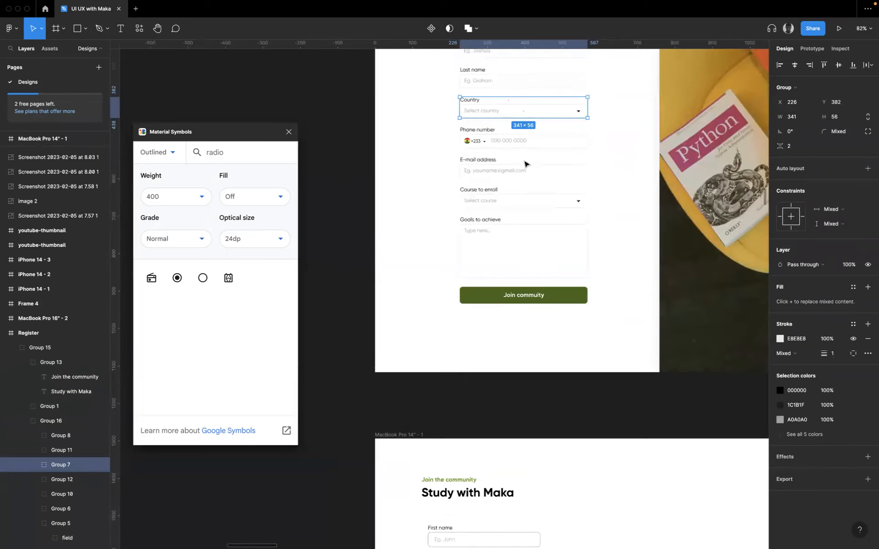
scroll(525, 152, up, 5)
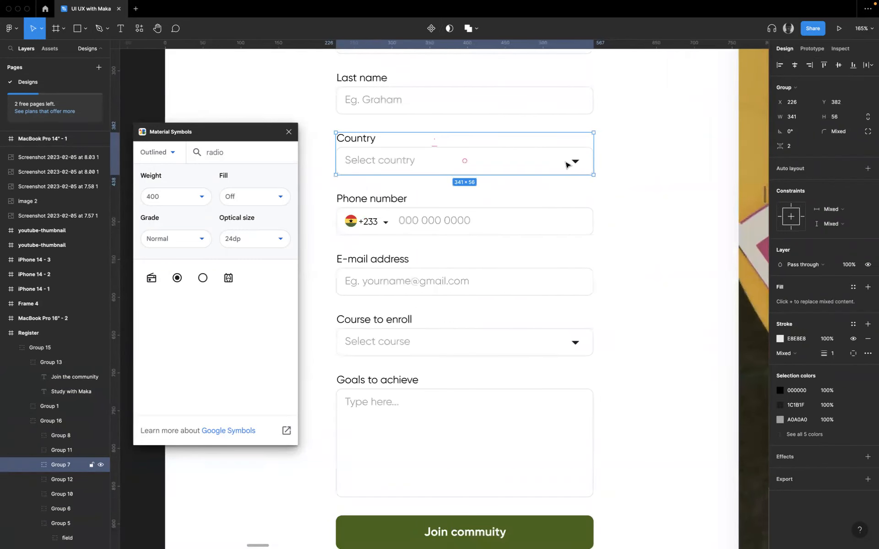
scroll(570, 162, down, 15)
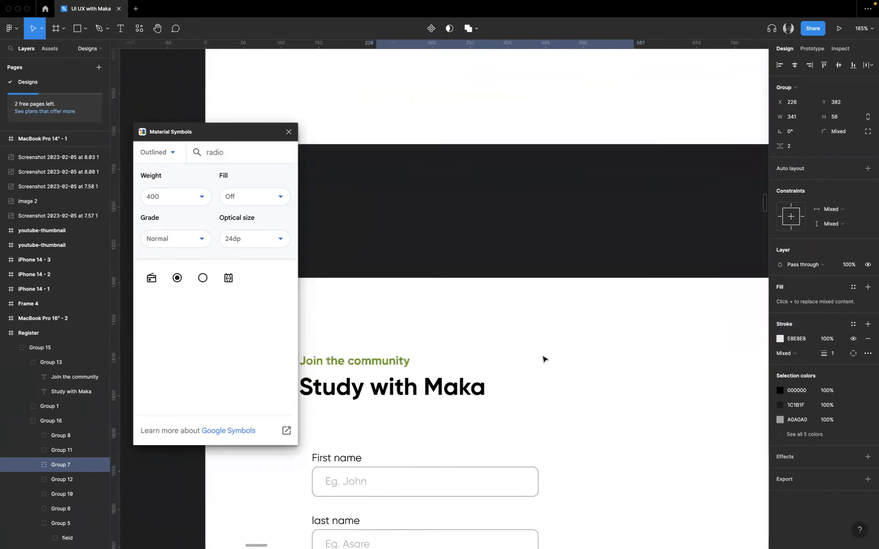
scroll(549, 321, down, 8)
- Nudge the radio option row up 10 px and duplicate the last name field group below it
click(403, 268)
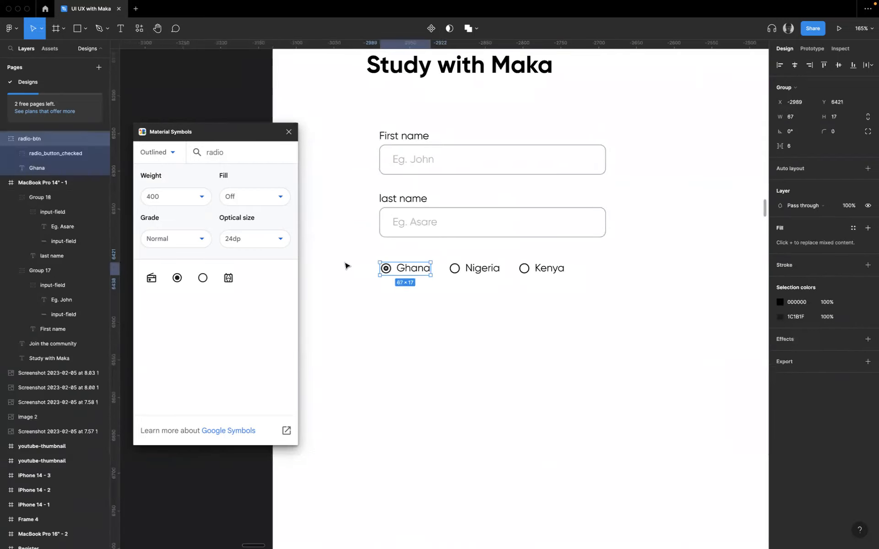
click(350, 262)
drag(361, 260, 551, 274)
key(shift+Up)
click(453, 220)
drag(453, 222, 467, 307)
- Move the whole radio option row out of the form column into the empty area to its right
click(361, 255)
drag(363, 250, 592, 278)
drag(537, 261, 826, 251)
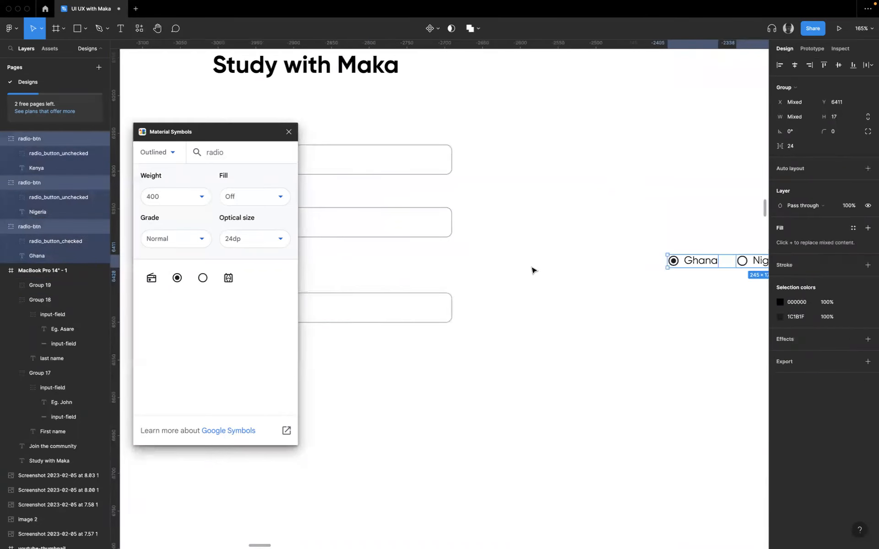
- Move the duplicated field directly under the last name field with matching spacing and change its label to "Country"
scroll(534, 270, left, 4)
scroll(534, 271, down, 1)
drag(409, 281, 426, 259)
double_click(368, 242)
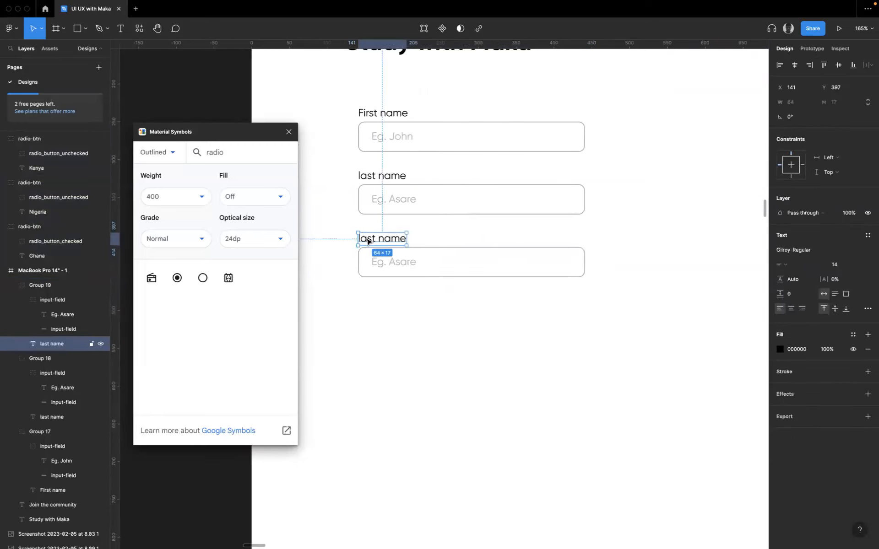
double_click(367, 241)
text(Country)
- Change the Country field's placeholder text to "Select country"
double_click(392, 262)
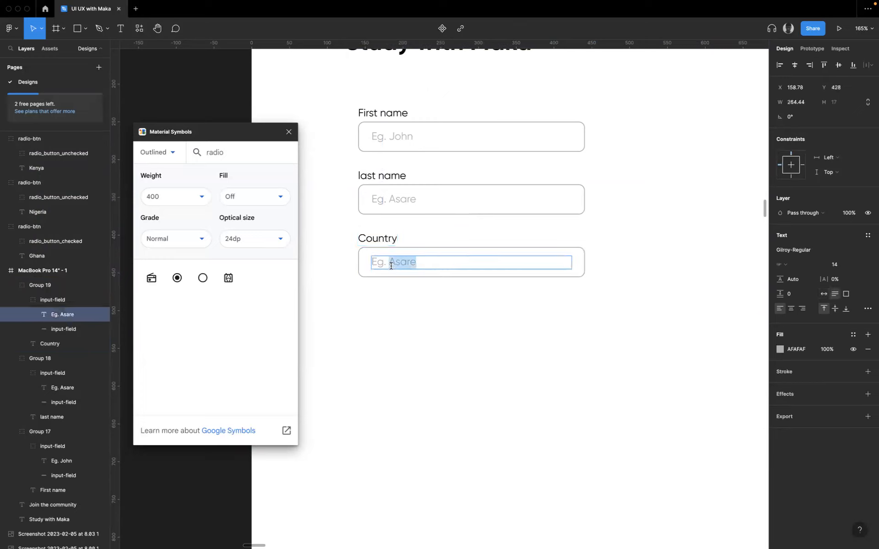
text(Select country)
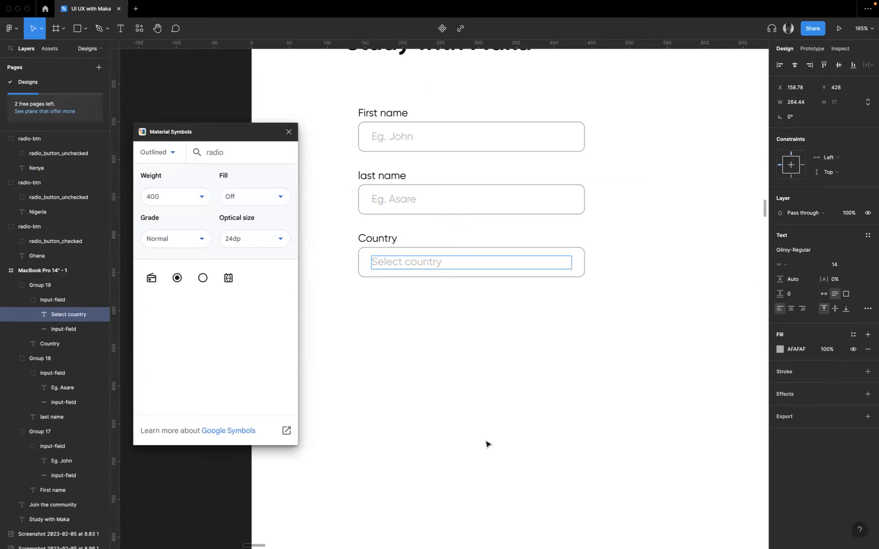
key(Escape)
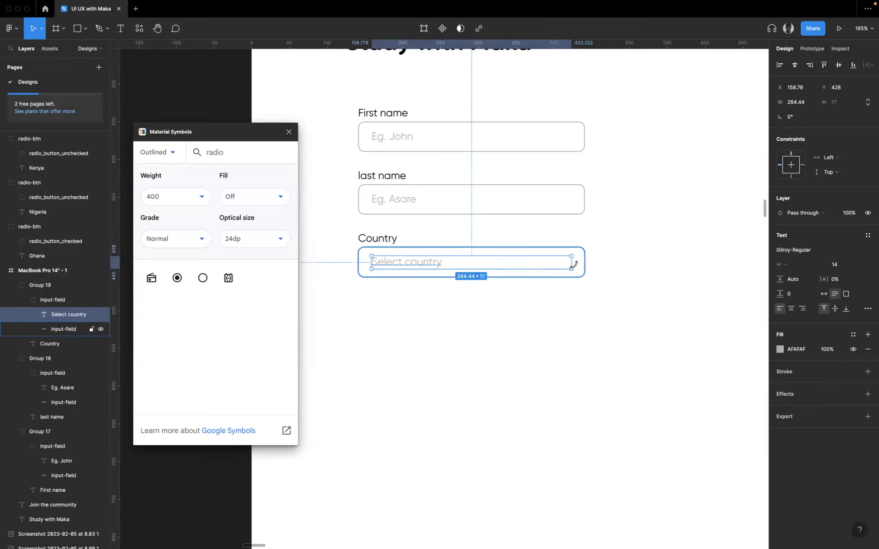
click(280, 200)
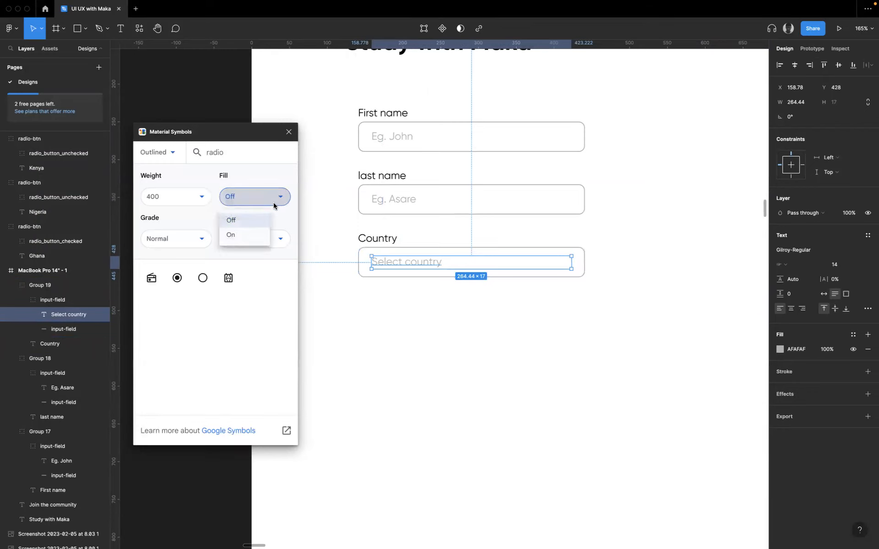
click(189, 201)
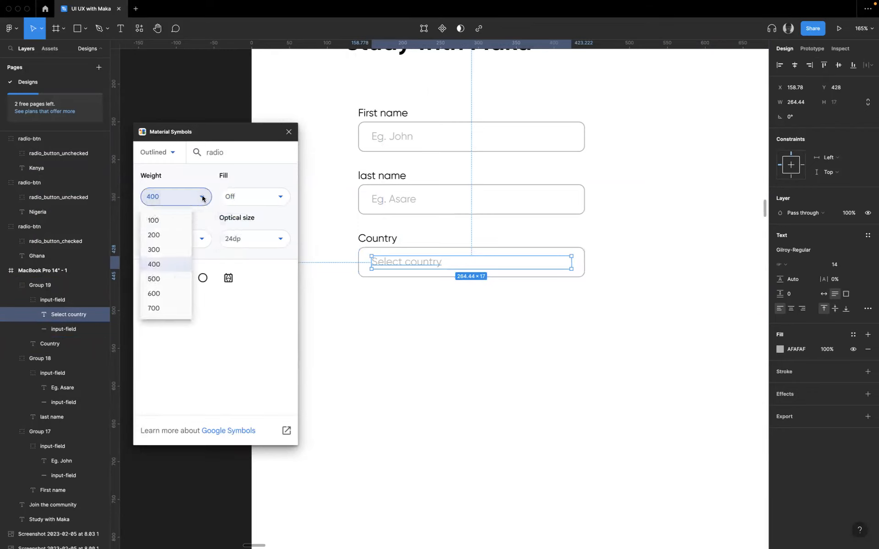
click(252, 243)
click(252, 243)
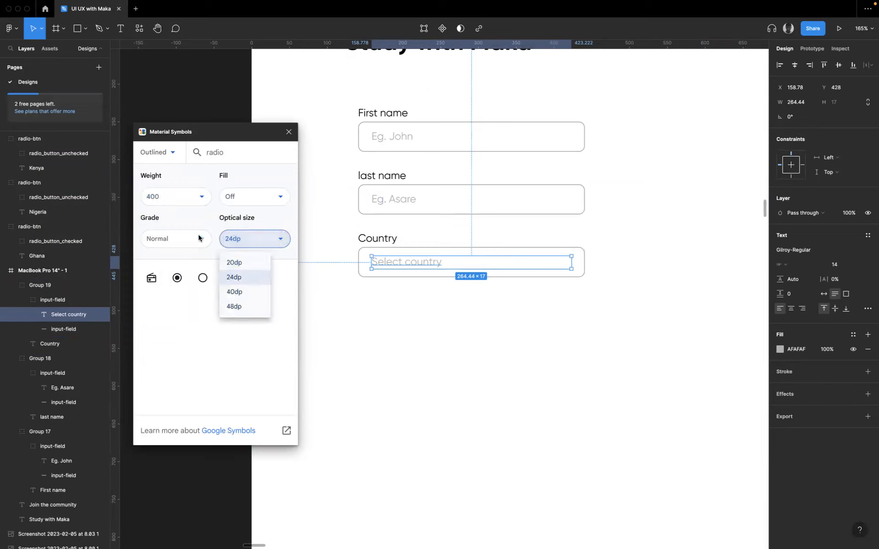
click(182, 267)
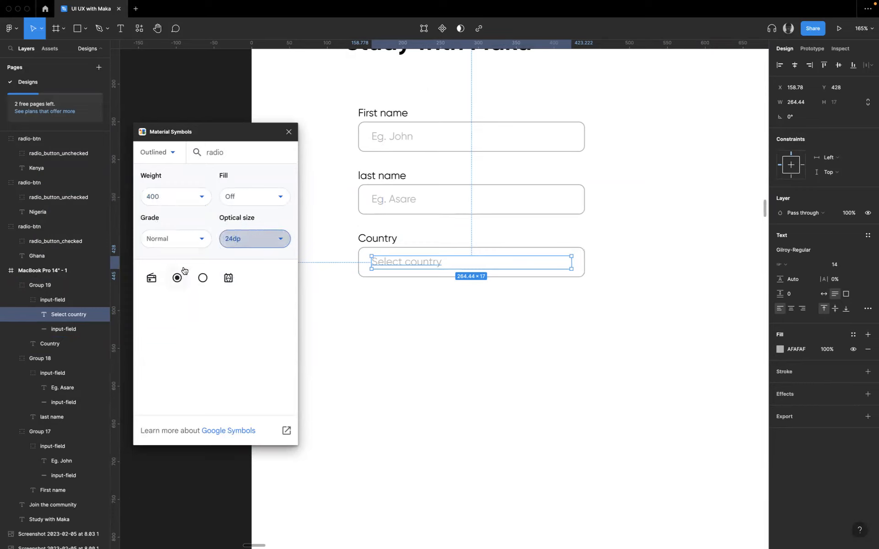
- Search Material Symbols for "drop", insert arrow_drop_down at the right end of the Country field and delete the extra copy
double_click(224, 153)
text(drop)
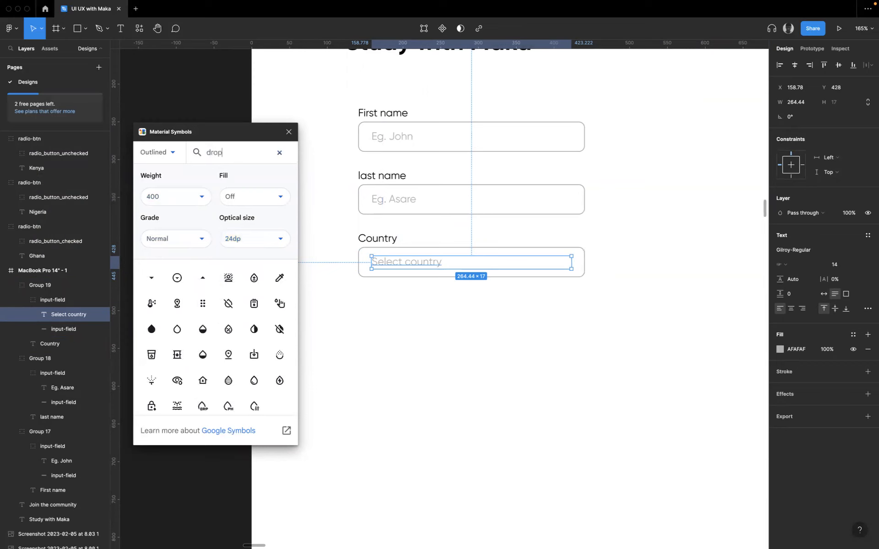
double_click(153, 279)
drag(452, 308, 570, 263)
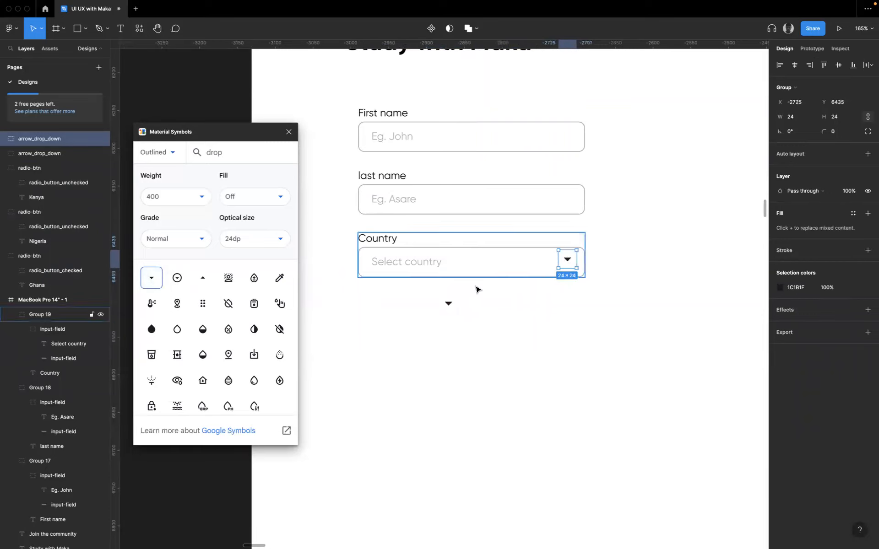
click(455, 304)
key(Delete)
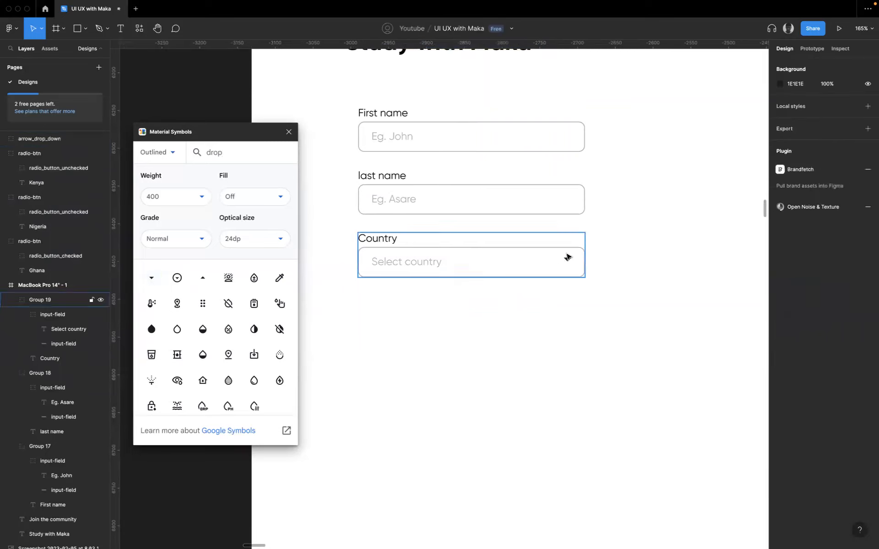
- Cut the drop-down arrow and paste it into the Country group, vertically centred and 12 px from the field's right edge
click(567, 265)
key(Delete)
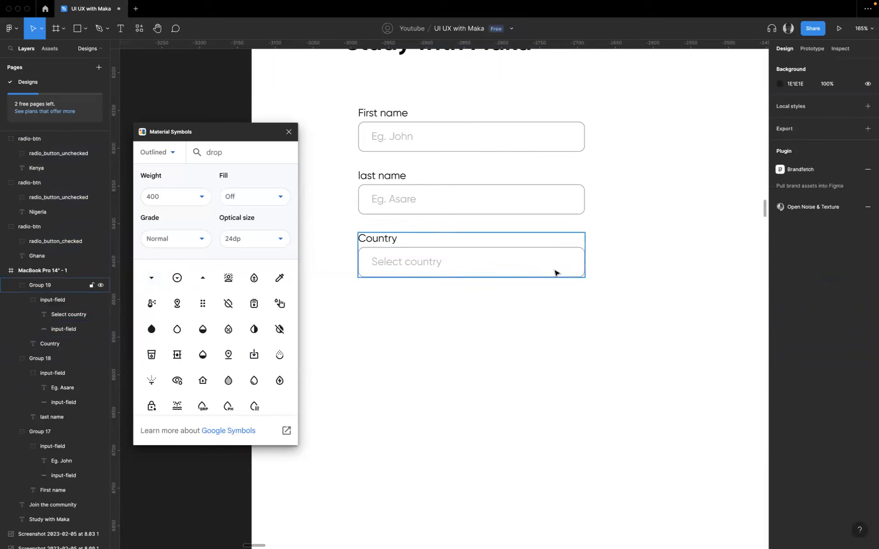
click(556, 271)
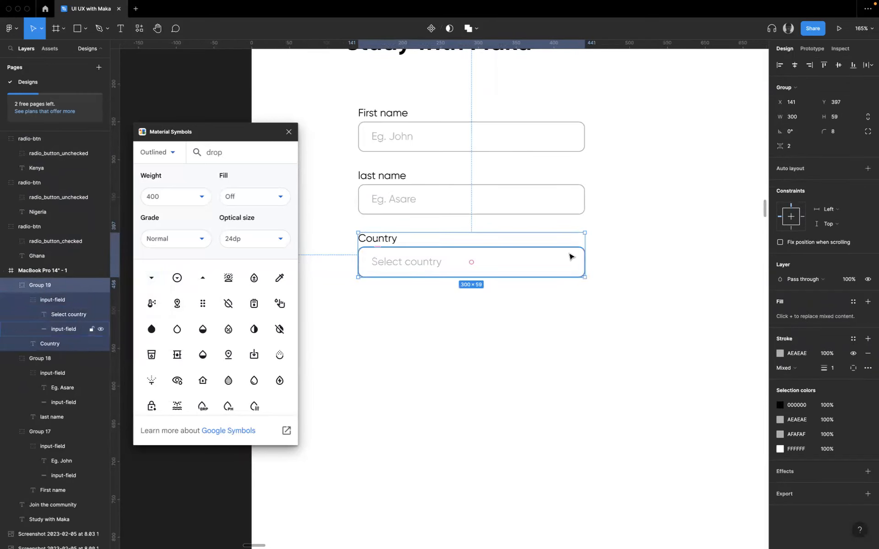
key(super+v)
drag(566, 264, 565, 267)
key(alt)
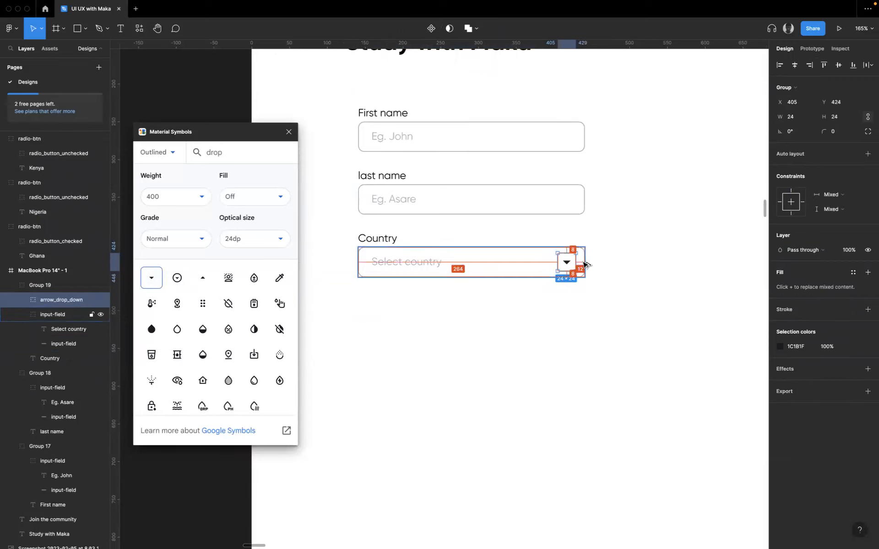
- Nudge the drop-down arrow in the Country field 4 px to the left, to X 401
key(Left)
key(Left)
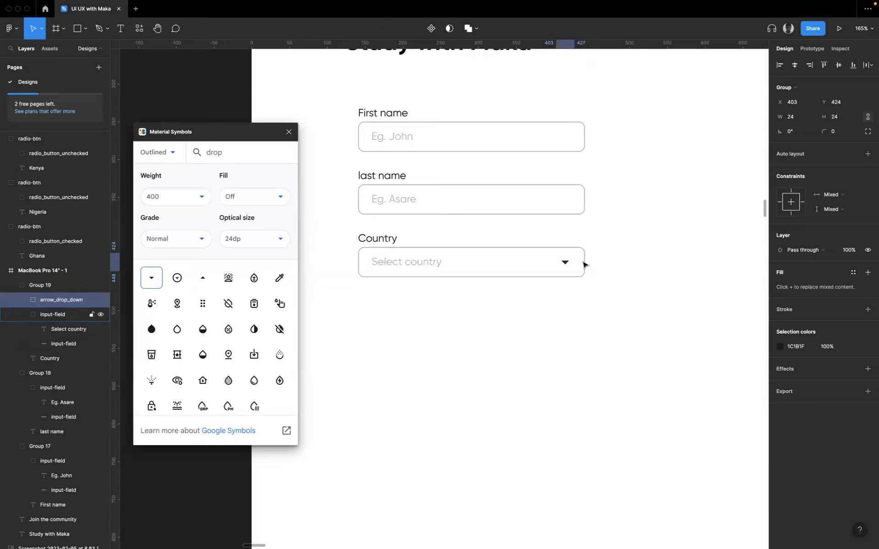
key(Left)
key(Left)
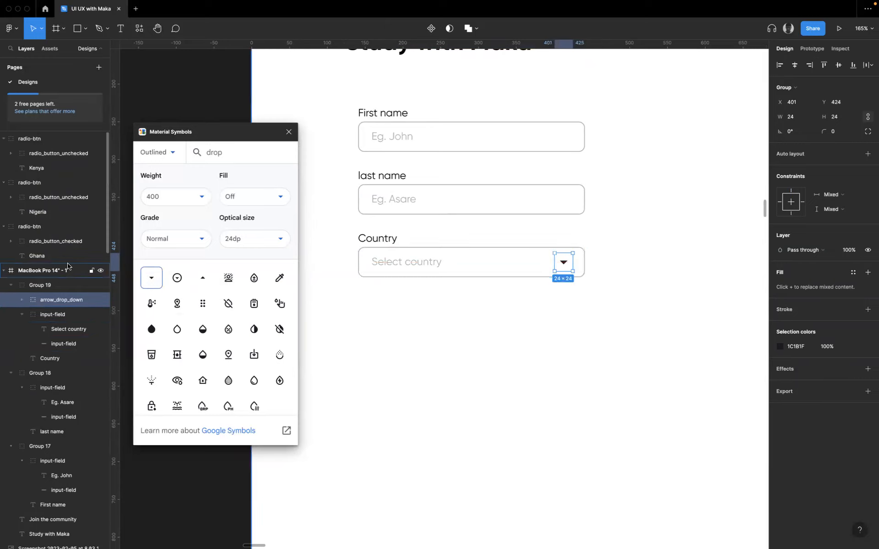
- Rename the Country field's group to "country-selector"
click(41, 285)
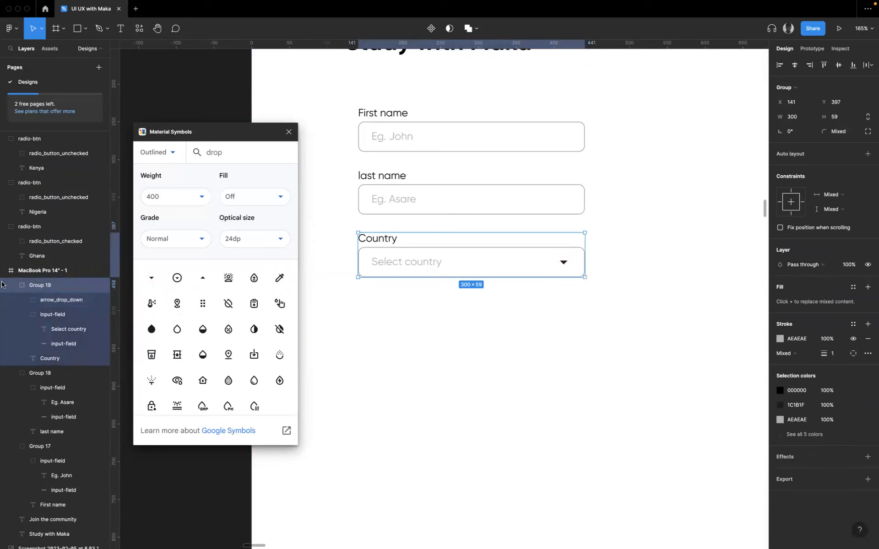
double_click(43, 286)
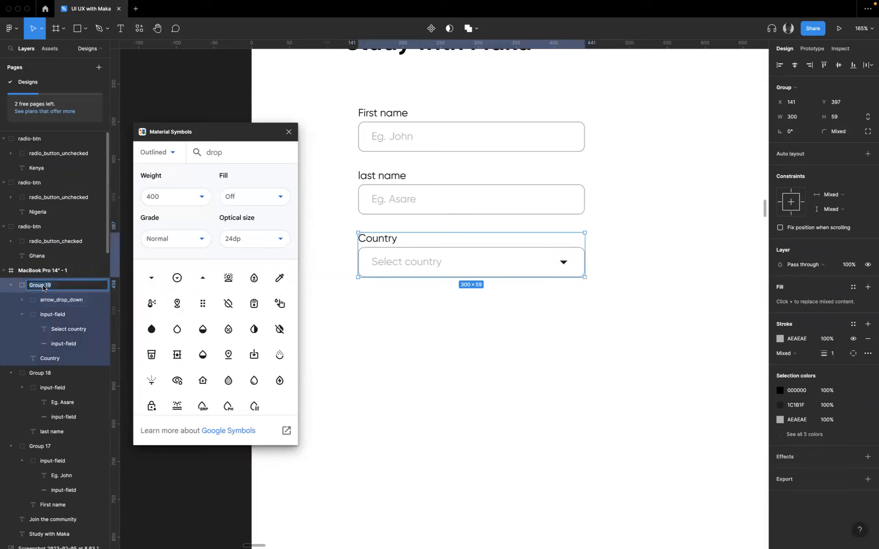
text(country-selector)
- Rename the last name field's group to "last-name" and the first name field's group to "first name"
click(416, 190)
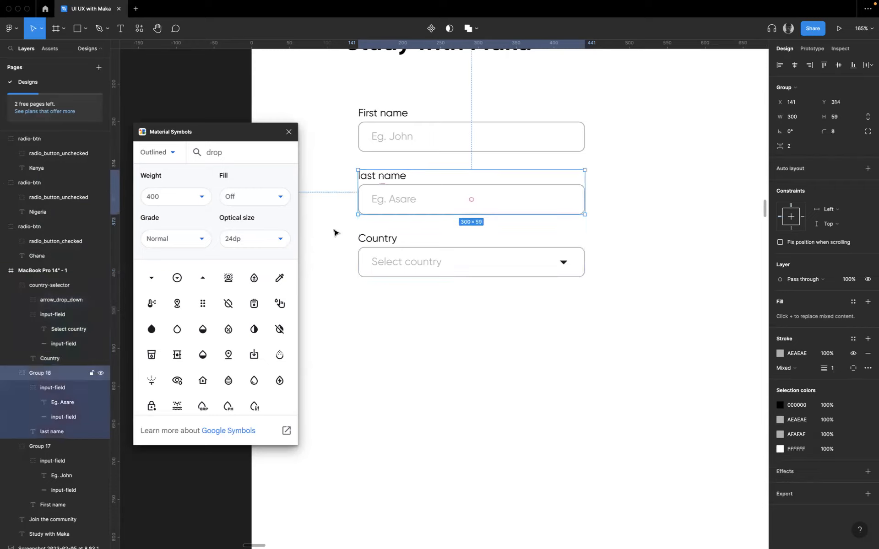
double_click(37, 376)
text(last-name)
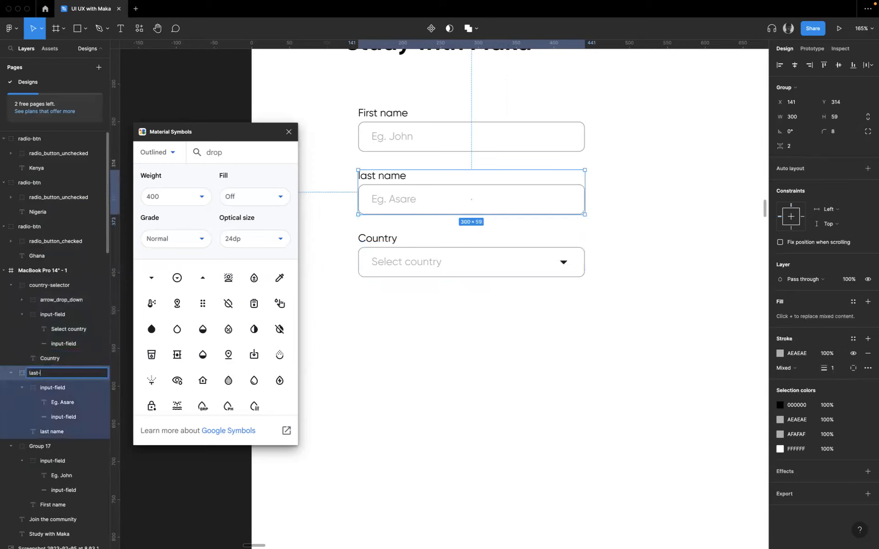
click(386, 133)
double_click(32, 450)
text(fi)
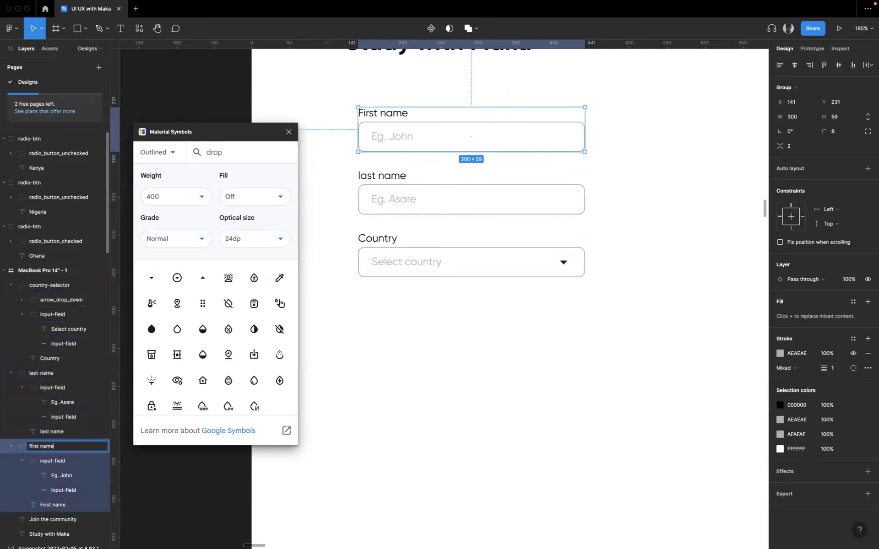
text(rst name)
click(466, 482)
- Examine the phone number, e-mail address and course fields in the reference registration form
click(432, 259)
click(432, 259)
scroll(454, 249, up, 15)
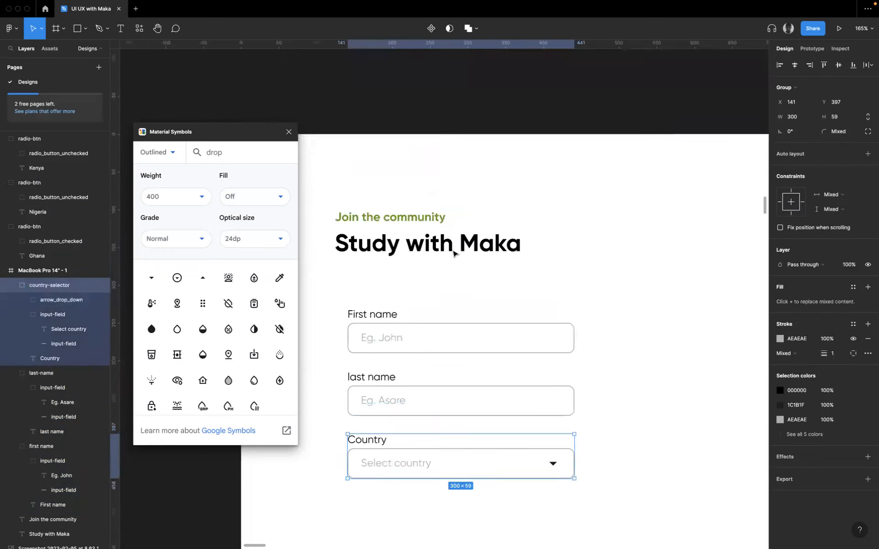
click(458, 163)
double_click(451, 183)
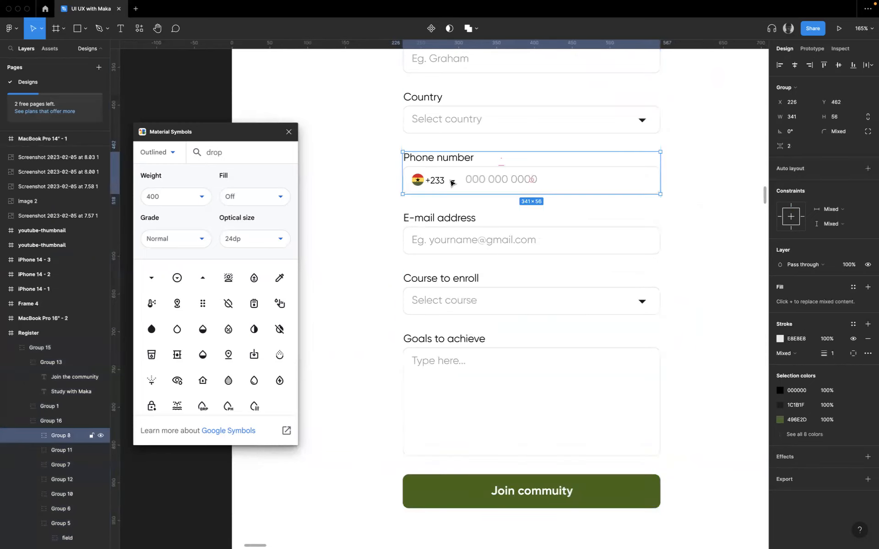
click(457, 239)
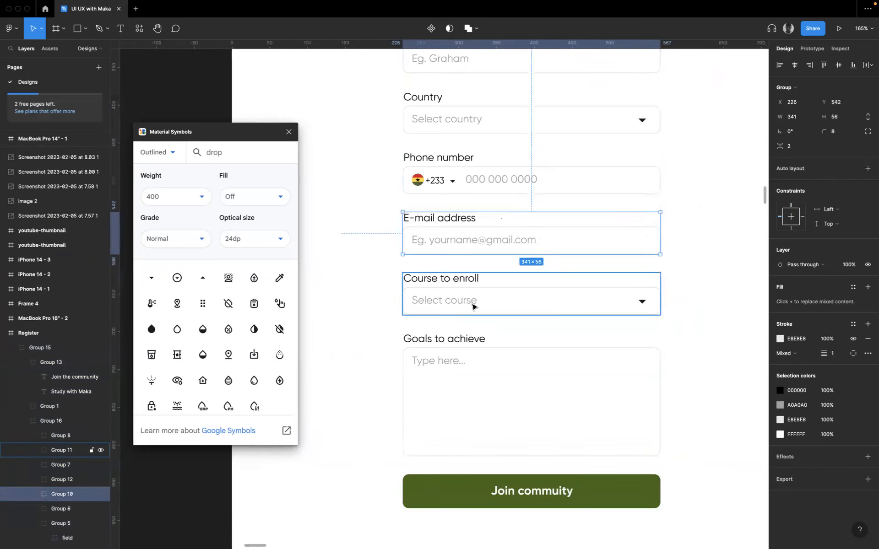
scroll(473, 306, down, 3)
scroll(473, 306, down, 10)
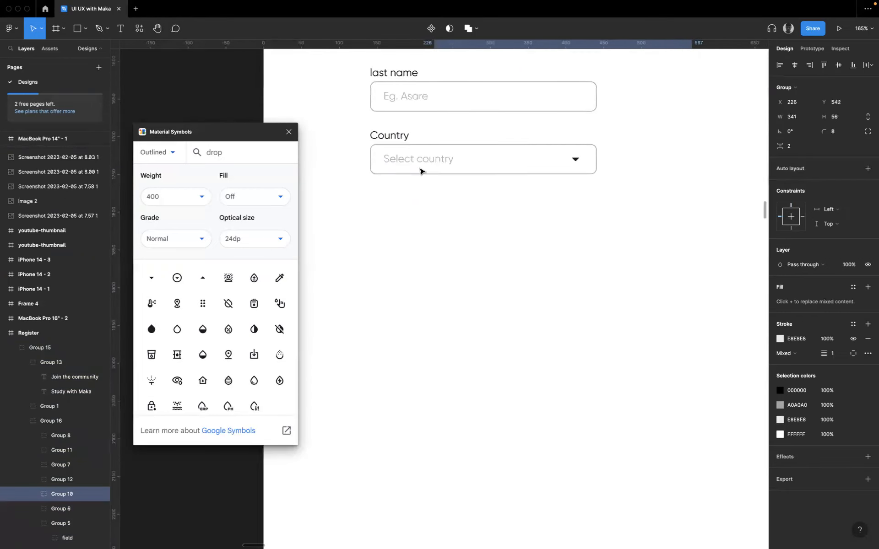
- Duplicate the Country field group below the original and change the copy's label to "Course"
click(432, 171)
drag(447, 169, 398, 218)
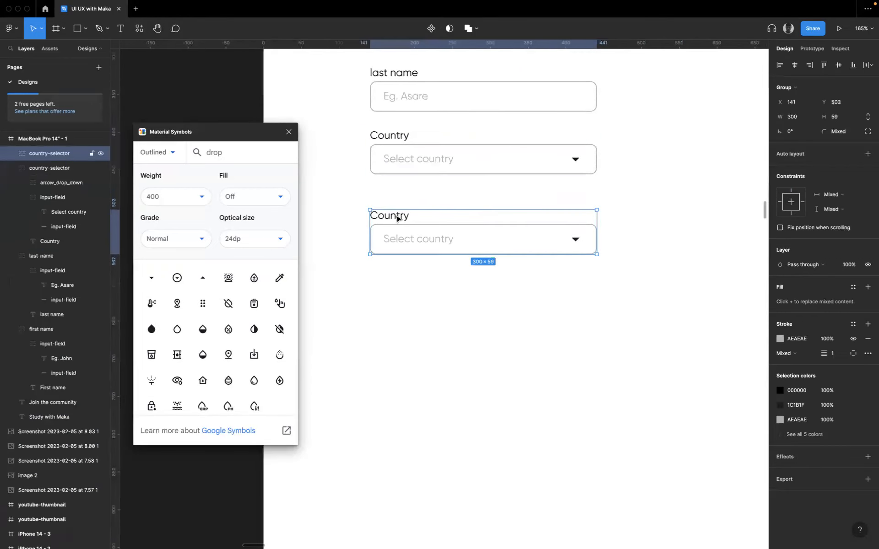
double_click(396, 221)
double_click(396, 221)
text(Cou)
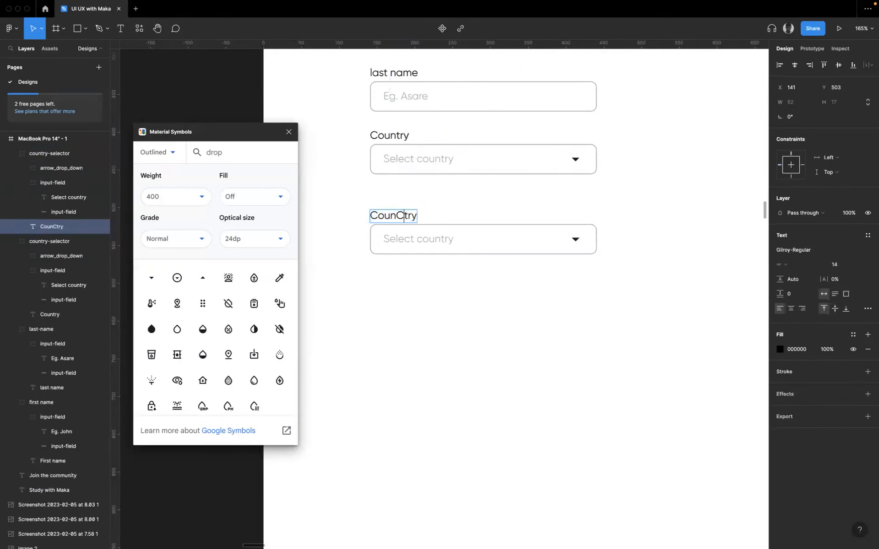
text(rse)
key(super+a)
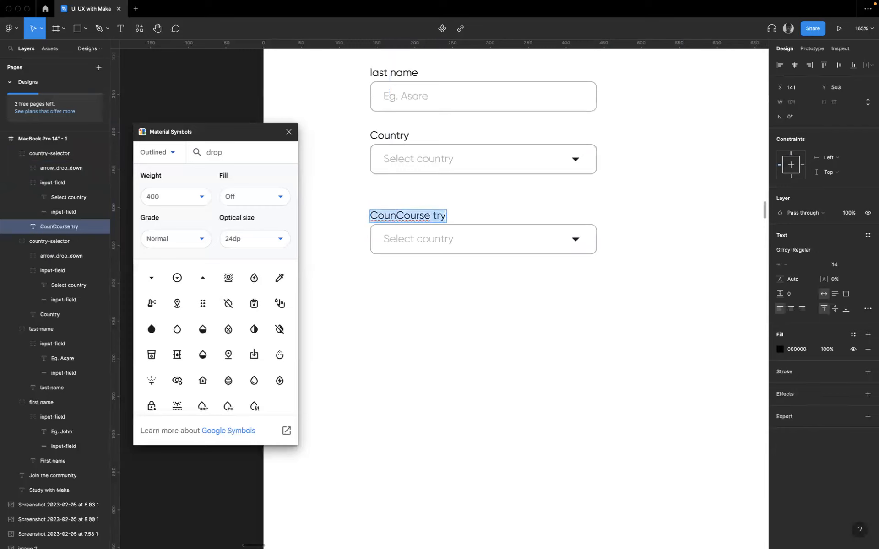
text(Cout)
text(s)
key(BackSpace)
key(BackSpace)
text(rse)
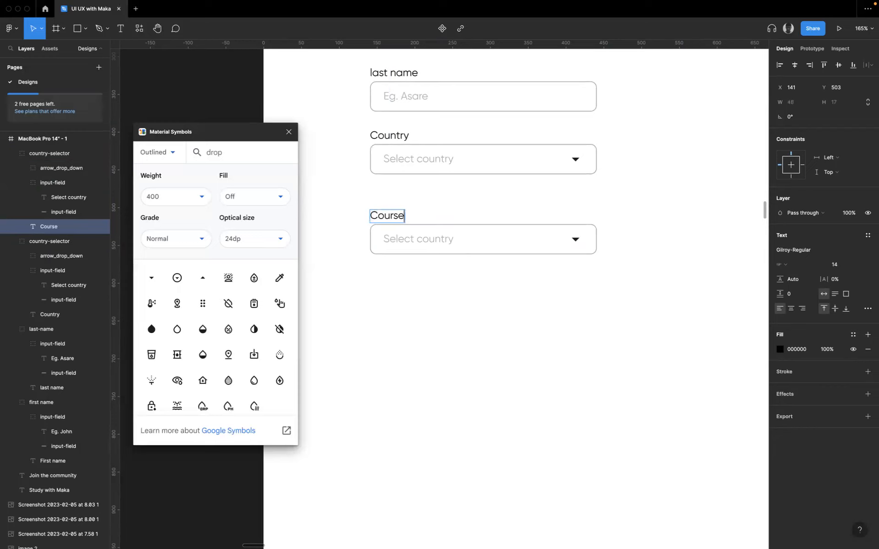
- Change the Course field's placeholder text to "Select course"
double_click(429, 242)
text(select c)
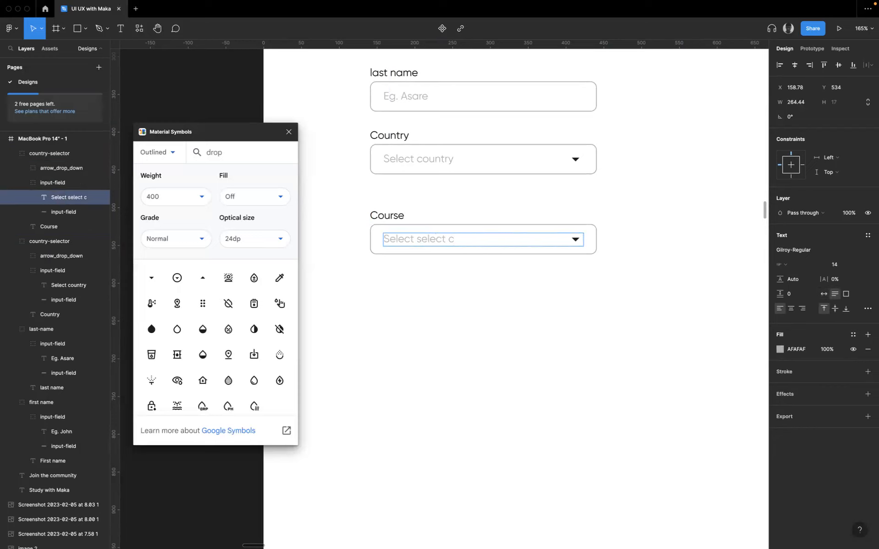
key(BackSpace)
key(BackSpace)
key(BackSpace)
key(BackSpace)
key(BackSpace)
key(BackSpace)
click(516, 339)
- Move the Course field further down and place a duplicate of it between it and the Country field
drag(403, 243, 414, 346)
alt+drag(408, 300, 405, 206)
- Examine the flag, dial code and drop-down arrow of the Phone number field in the reference form up close
scroll(413, 238, up, 15)
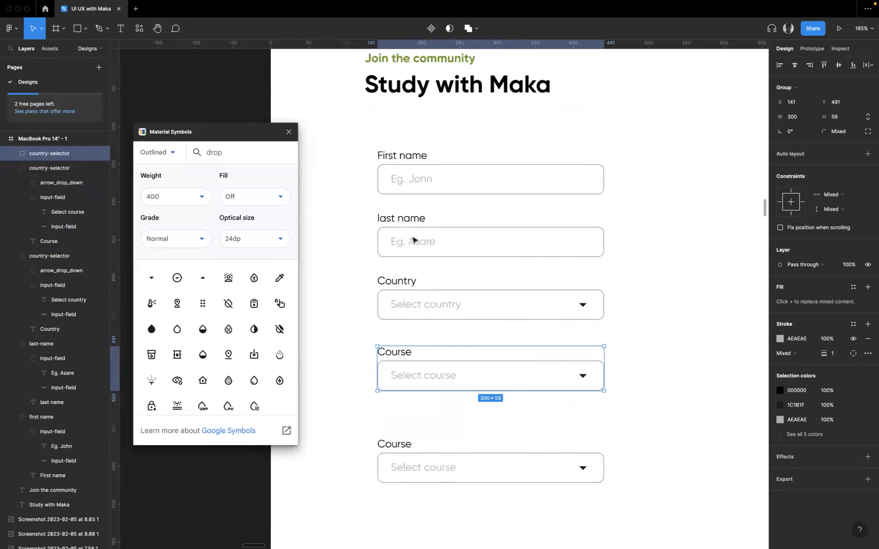
scroll(442, 235, up, 1)
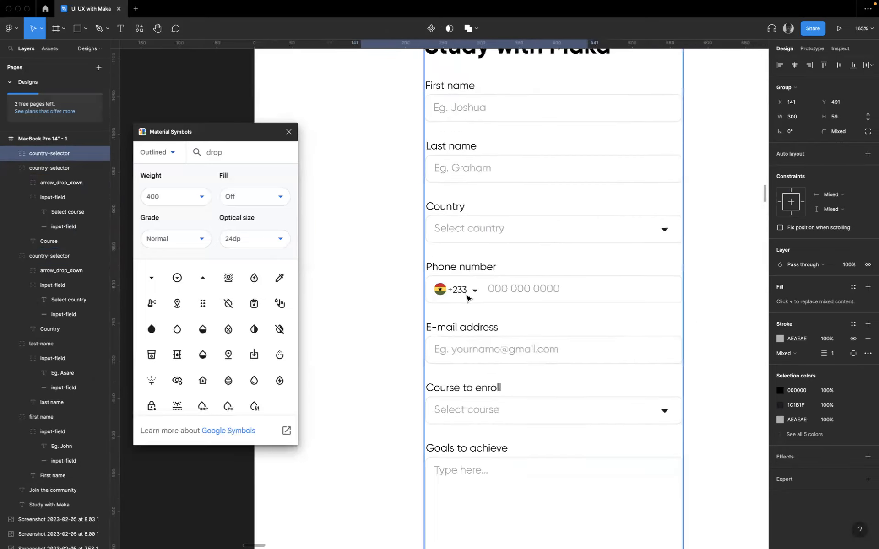
click(467, 298)
double_click(467, 298)
double_click(467, 299)
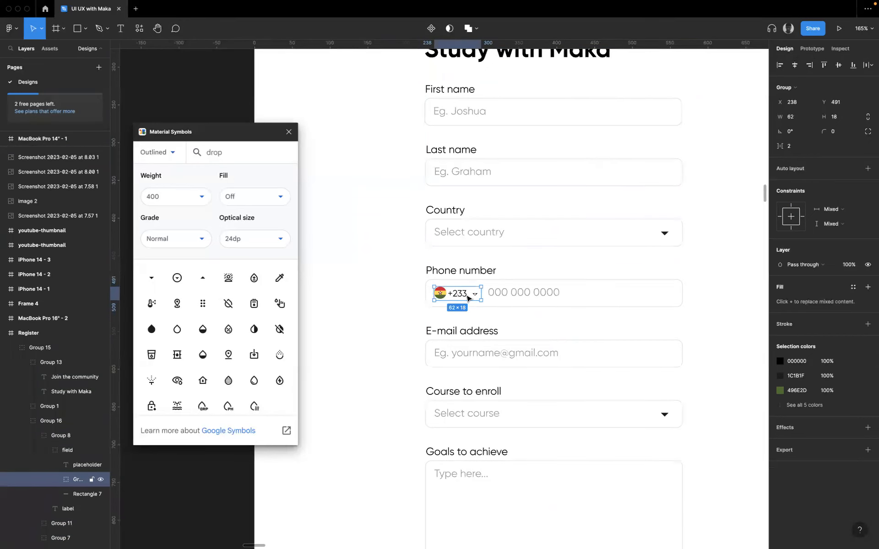
scroll(467, 298, up, 10)
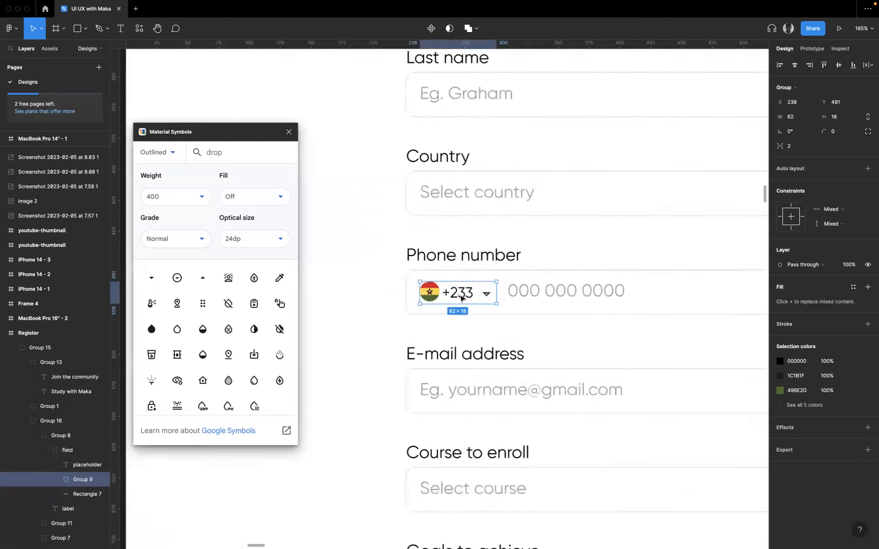
click(531, 368)
scroll(538, 314, up, 3)
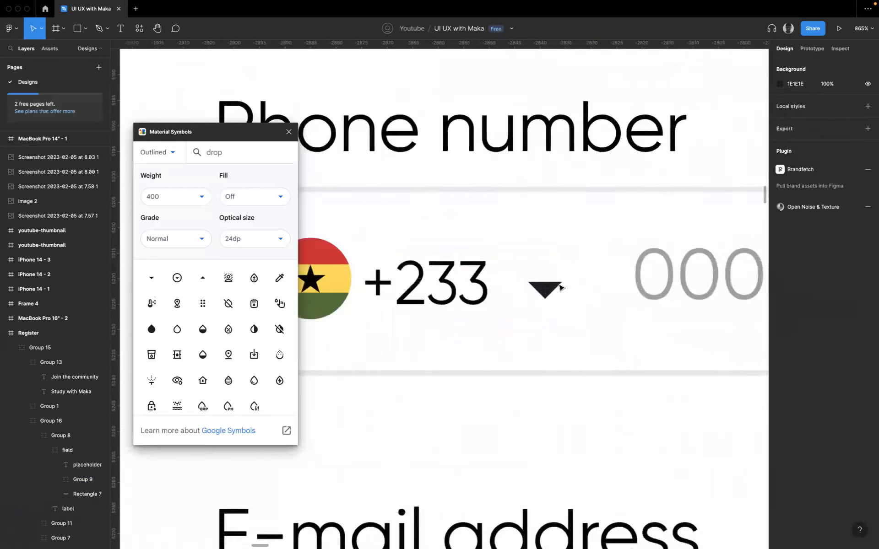
scroll(538, 312, down, 5)
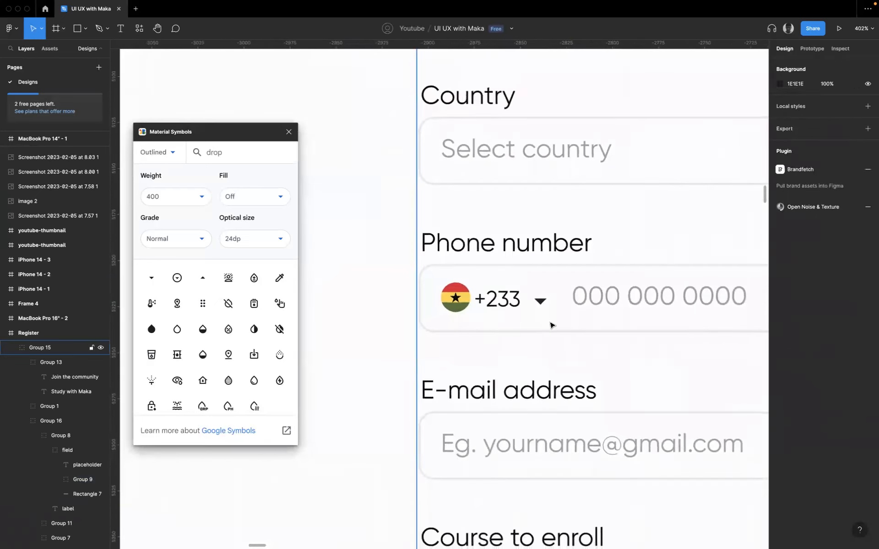
scroll(394, 338, down, 2)
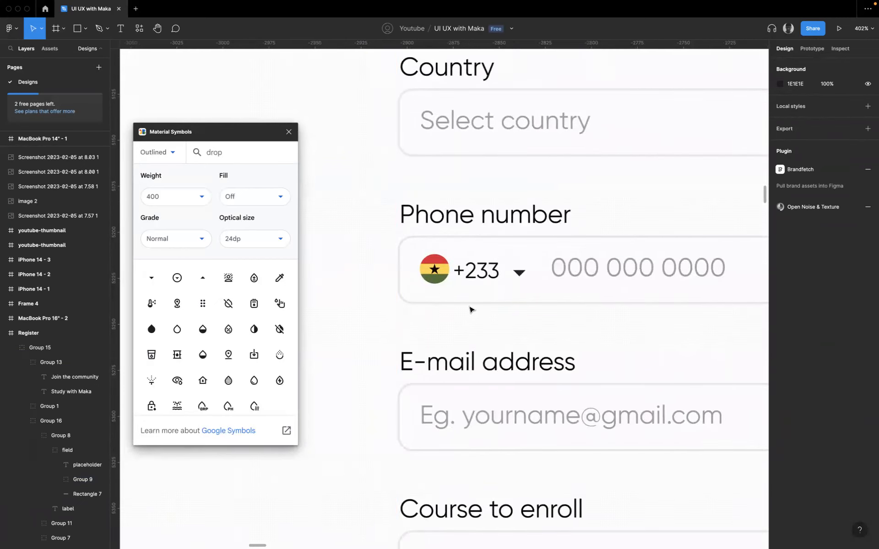
- Switch to the browser and open the log-in dialog on the Airbnb site
key(ctrl+Right)
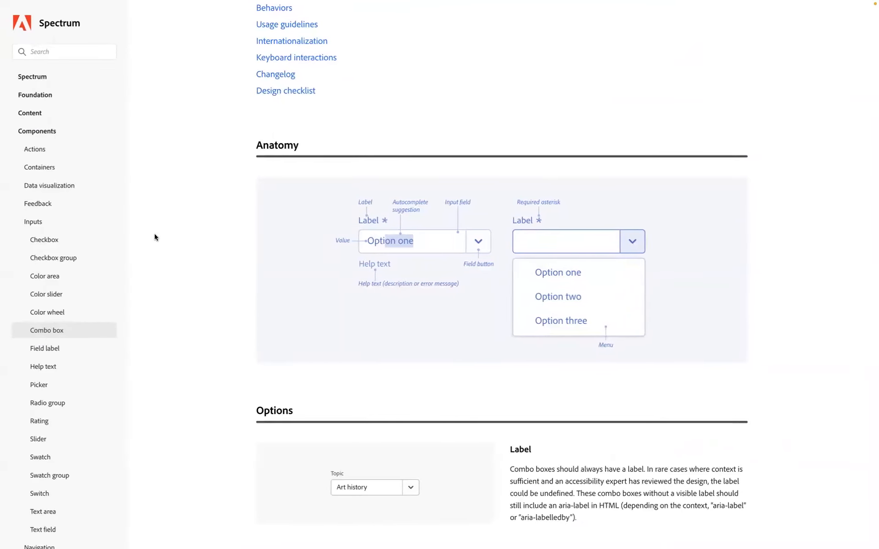
key(super+s)
click(216, 241)
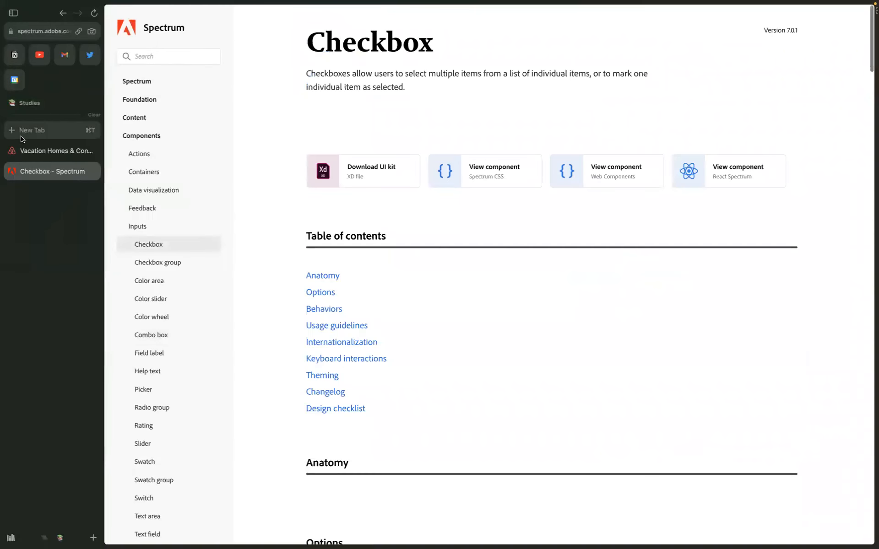
click(32, 153)
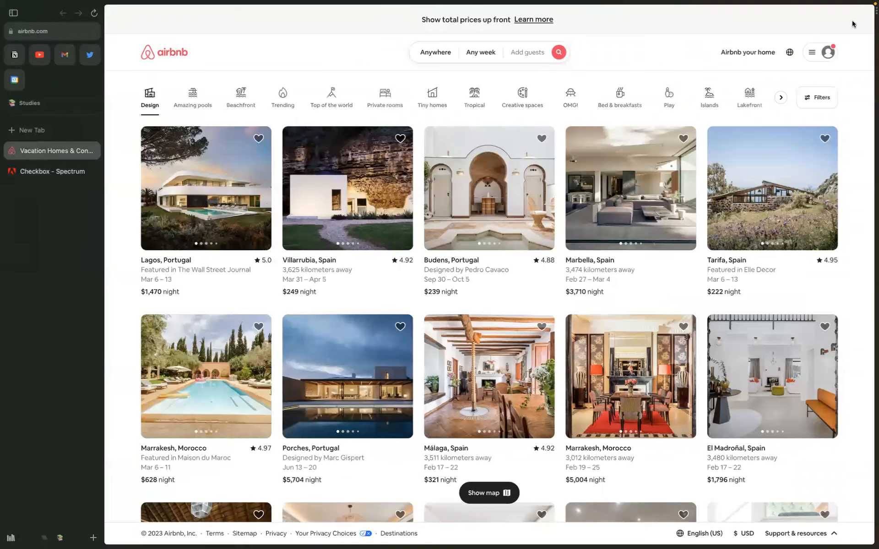
click(826, 57)
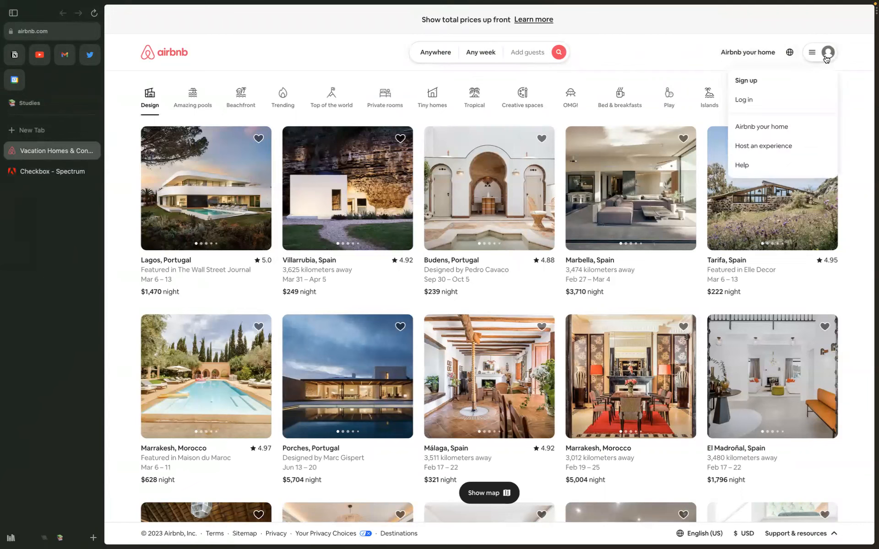
click(744, 100)
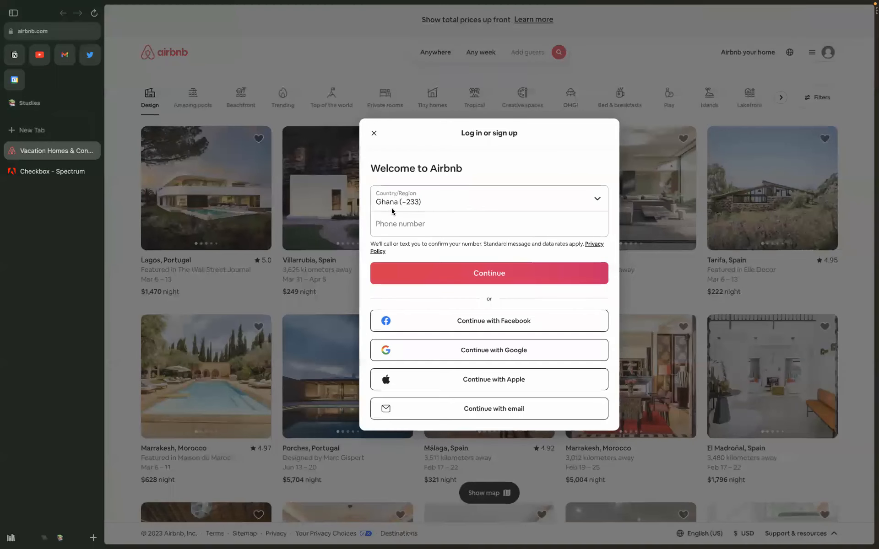
click(451, 201)
click(463, 200)
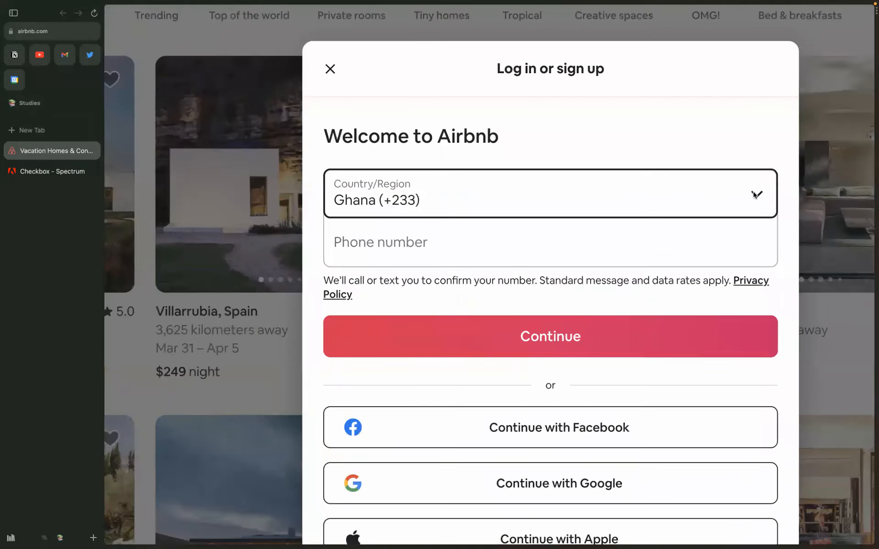
click(755, 194)
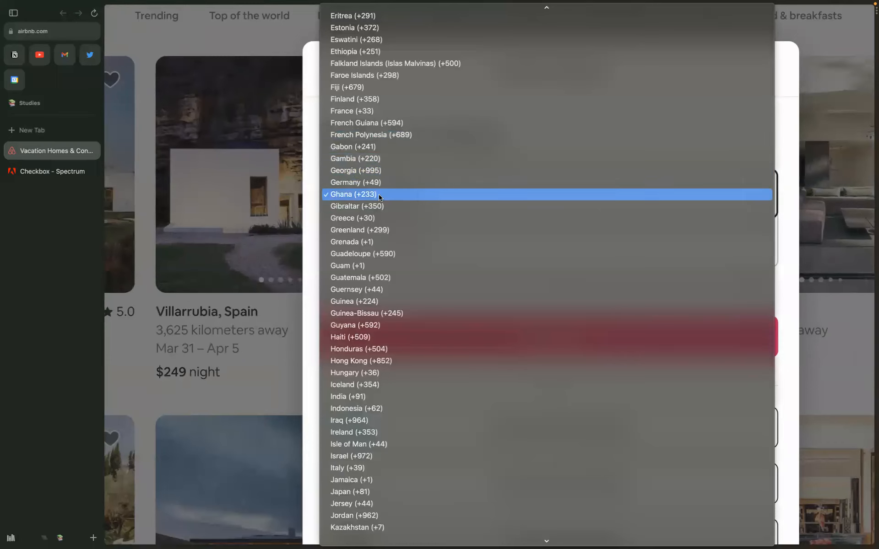
scroll(398, 235, up, 10)
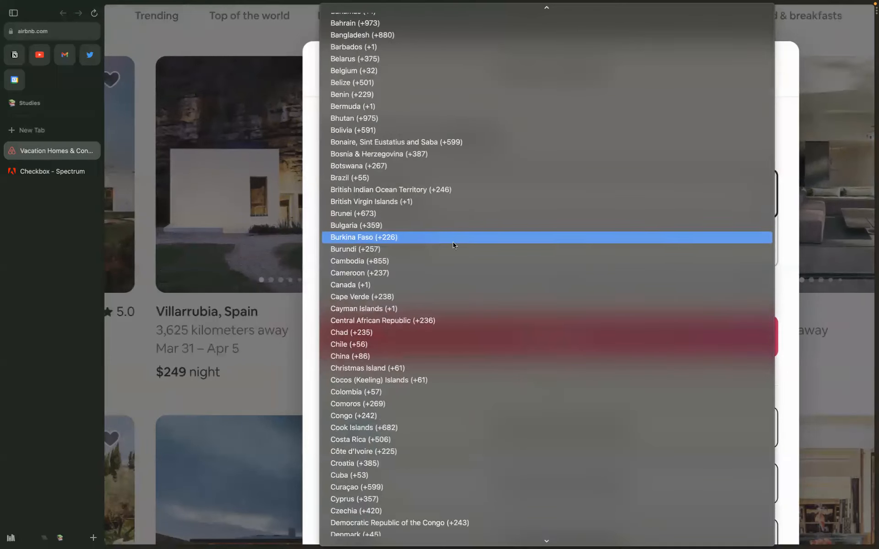
scroll(504, 210, up, 3)
click(792, 135)
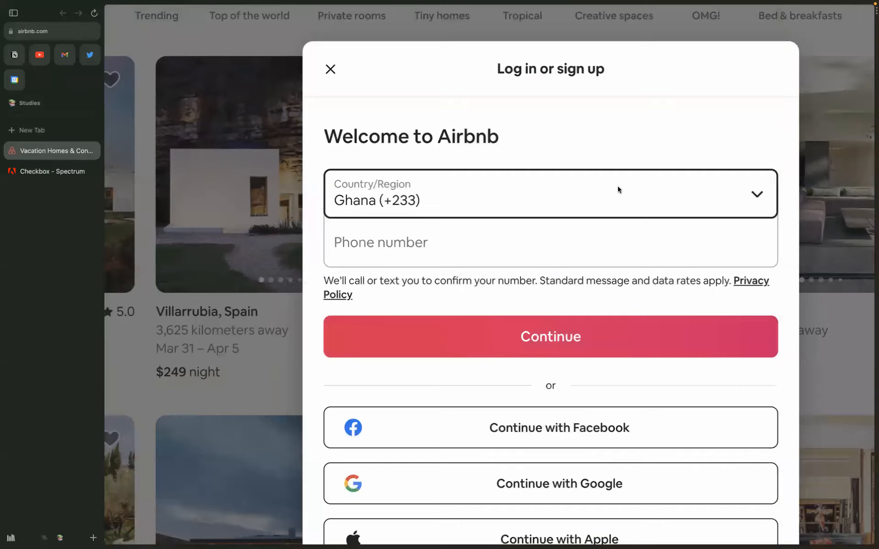
scroll(616, 187, down, 3)
scroll(634, 202, down, 3)
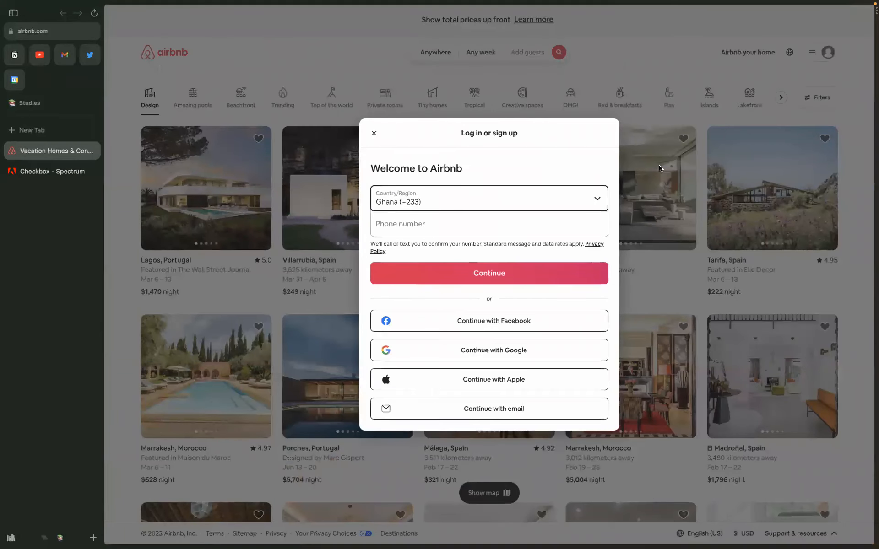
click(44, 170)
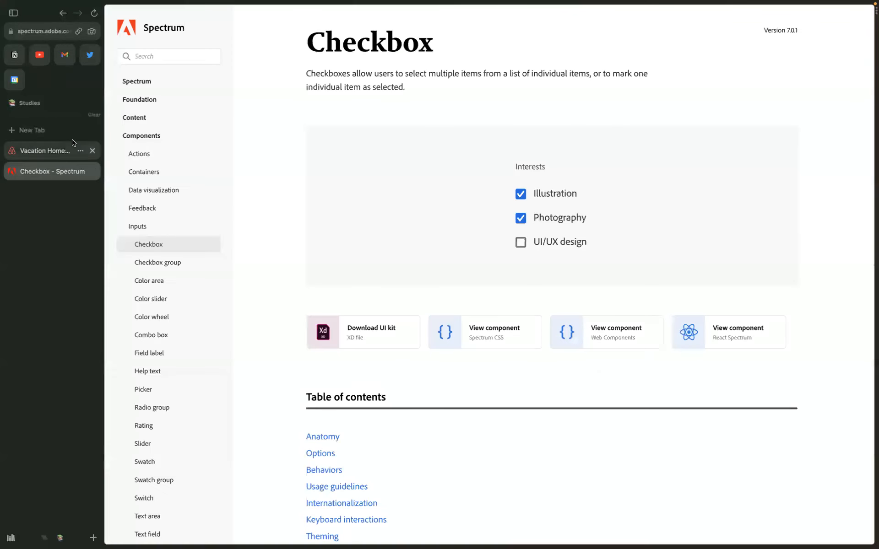
key(ctrl+Left)
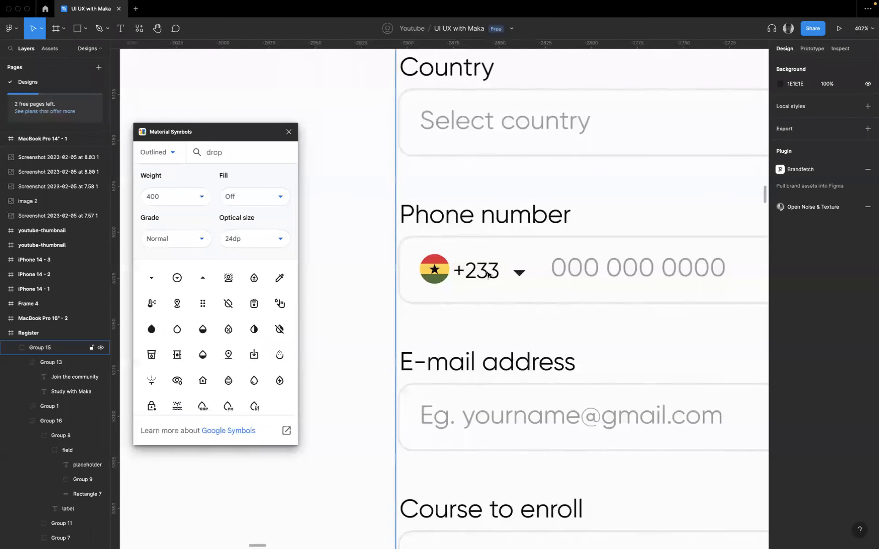
- Copy the Ghana flag from the reference form's Phone number field and return to the upper Course field of the new form
double_click(468, 278)
double_click(467, 279)
double_click(467, 279)
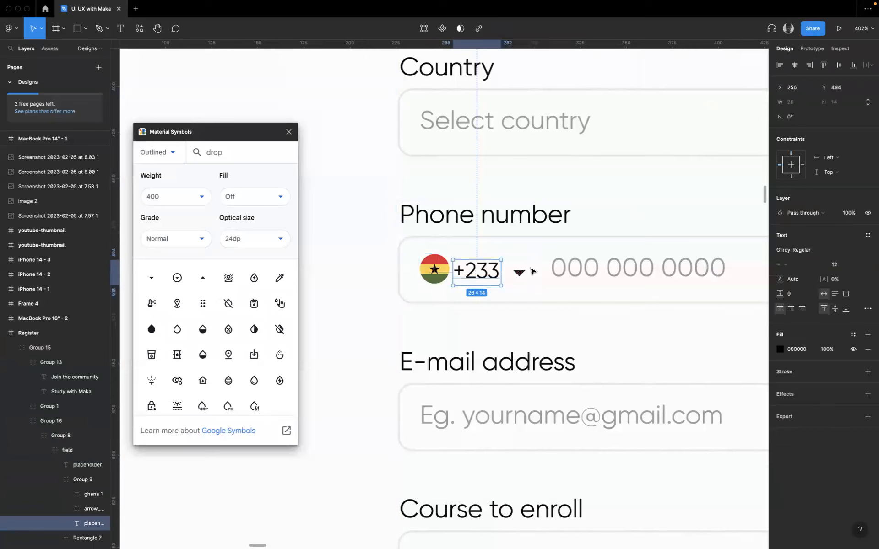
click(525, 281)
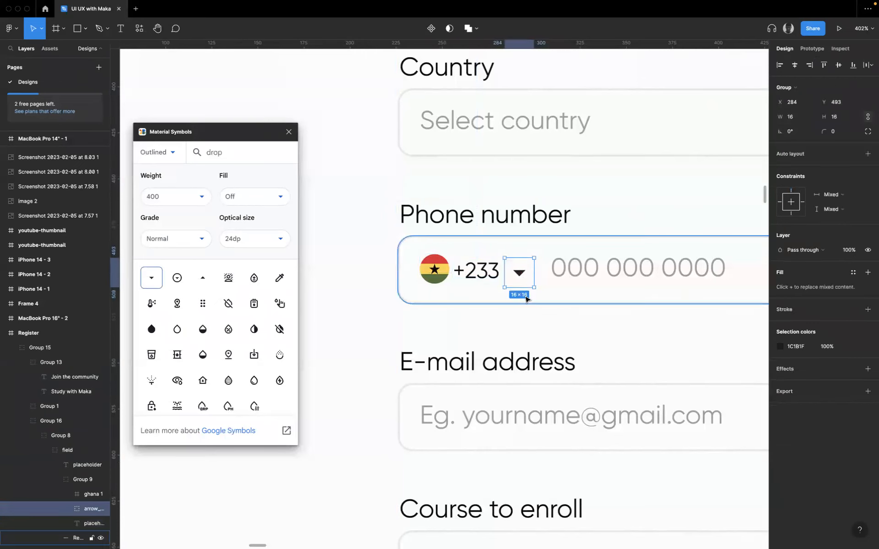
scroll(522, 292, down, 5)
click(469, 281)
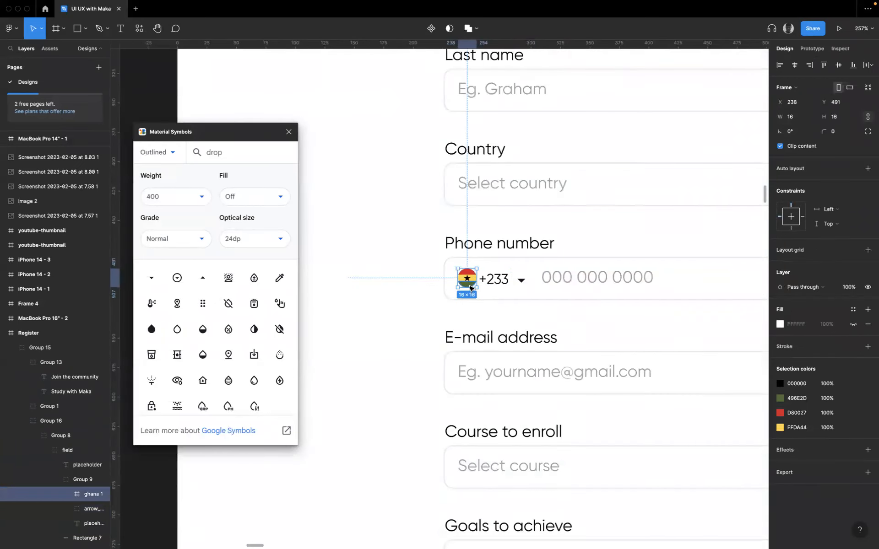
scroll(510, 326, down, 12)
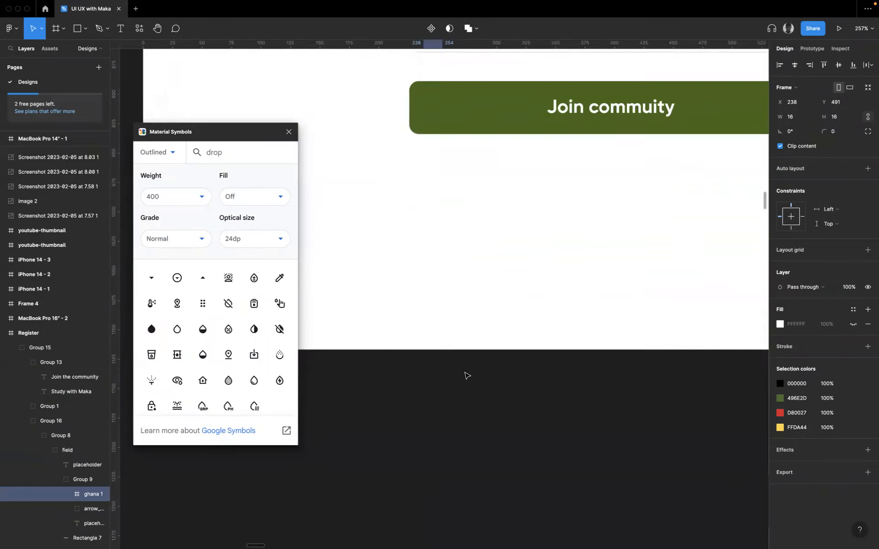
scroll(465, 375, up, 20)
scroll(465, 373, down, 10)
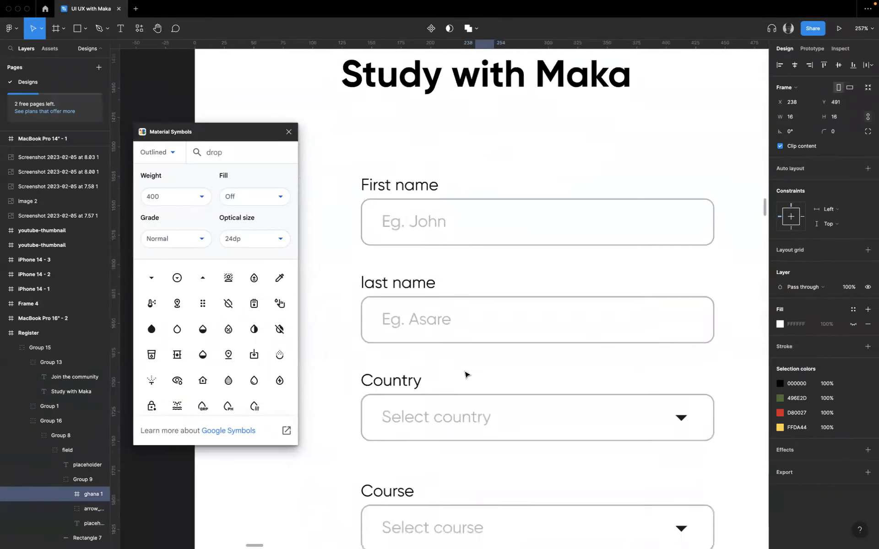
scroll(422, 383, down, 3)
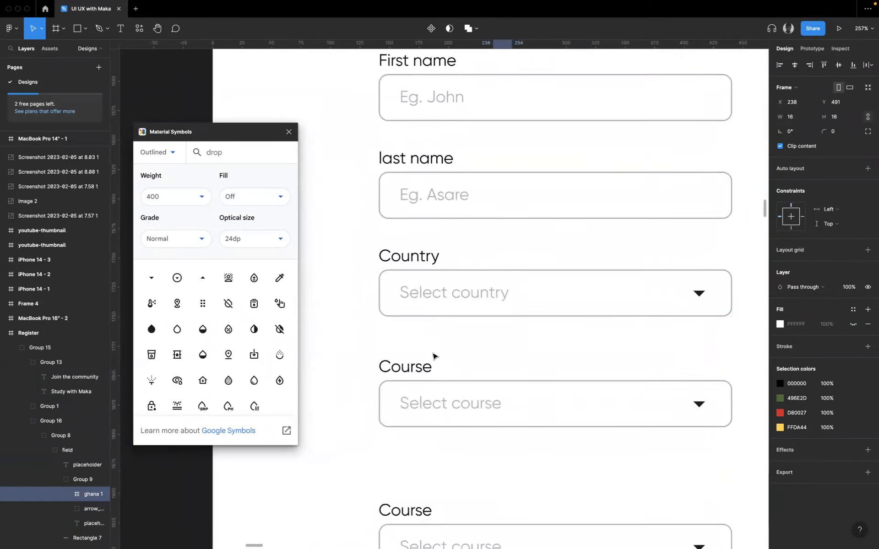
scroll(430, 362, up, 2)
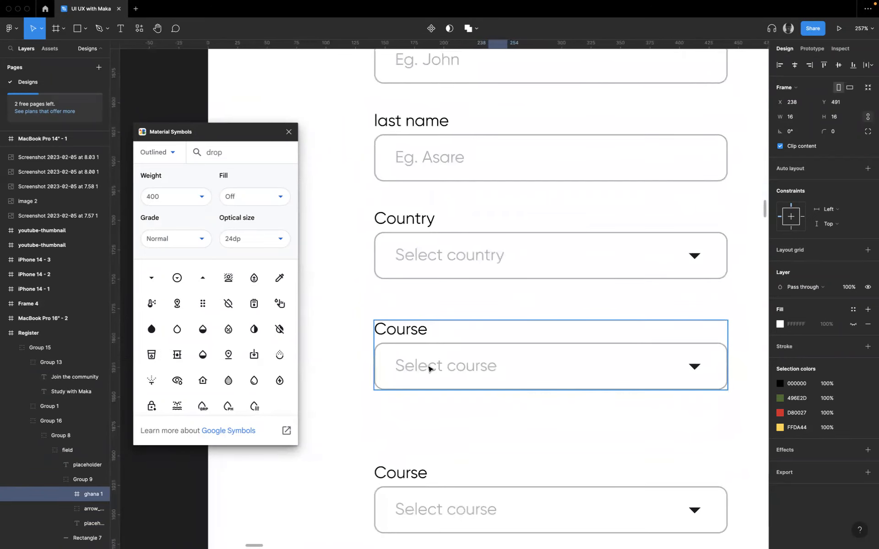
- Rename the label of the upper Course field, directly below Country, as "Phone number"
click(407, 336)
double_click(407, 334)
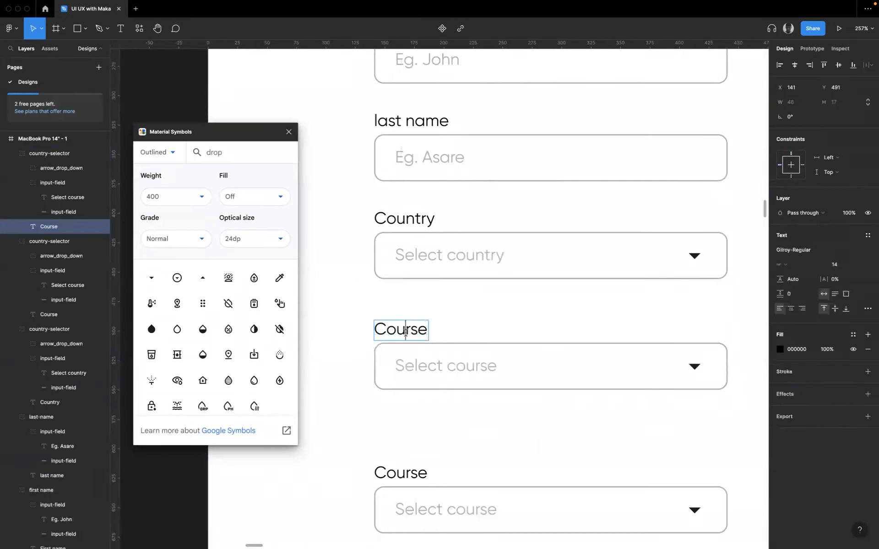
double_click(406, 333)
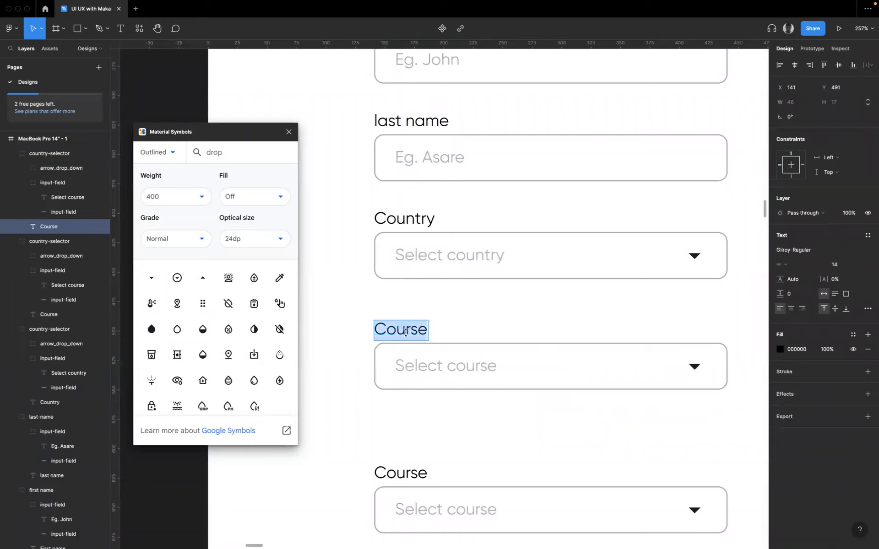
text(Phonn)
key(BackSpace)
text(e)
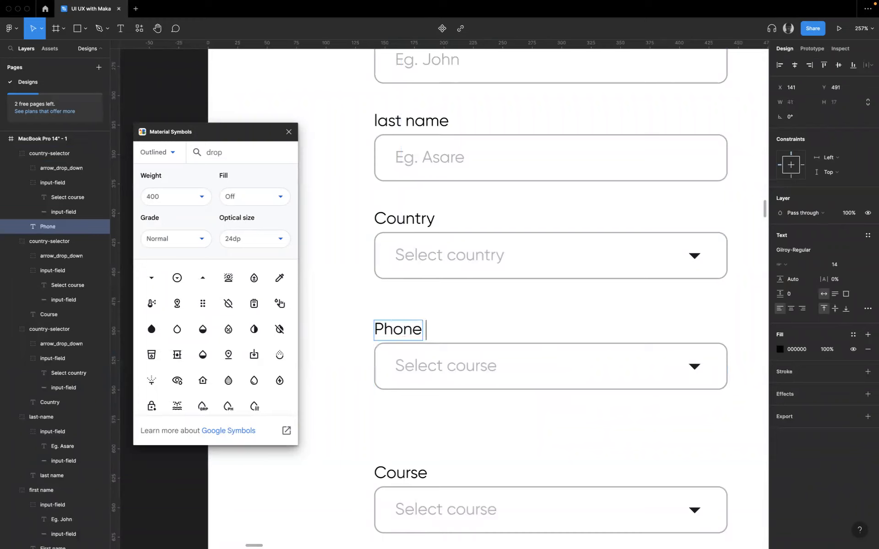
text( number)
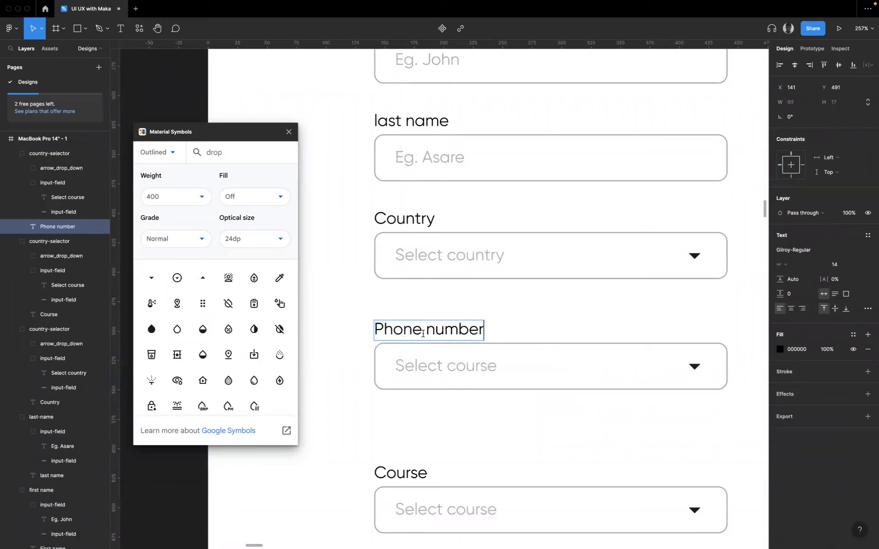
key(Escape)
- Move the Phone number field's drop-down arrow to the end of the "Select course" placeholder text
click(694, 366)
double_click(695, 368)
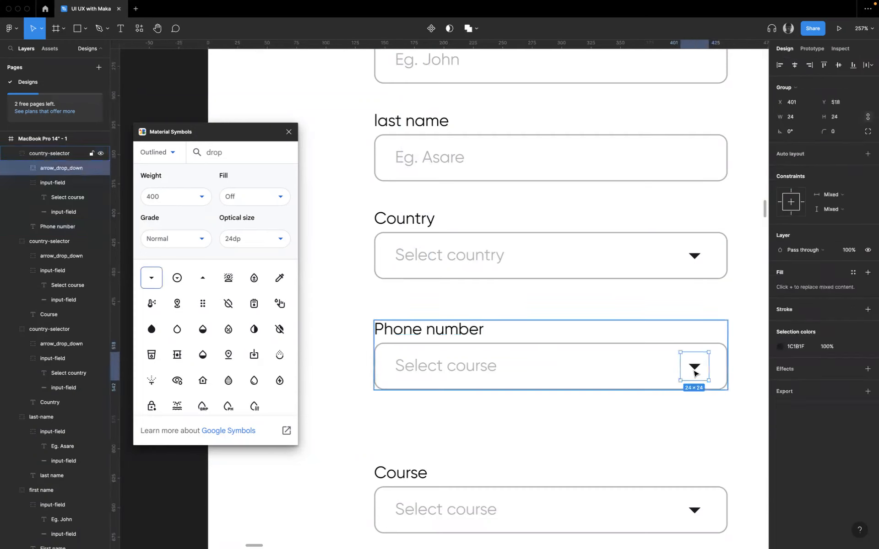
double_click(694, 368)
click(678, 384)
click(688, 371)
drag(688, 371, 494, 373)
- Replace the Phone number field's placeholder with 233 and narrow its text box to a width of 24
double_click(426, 371)
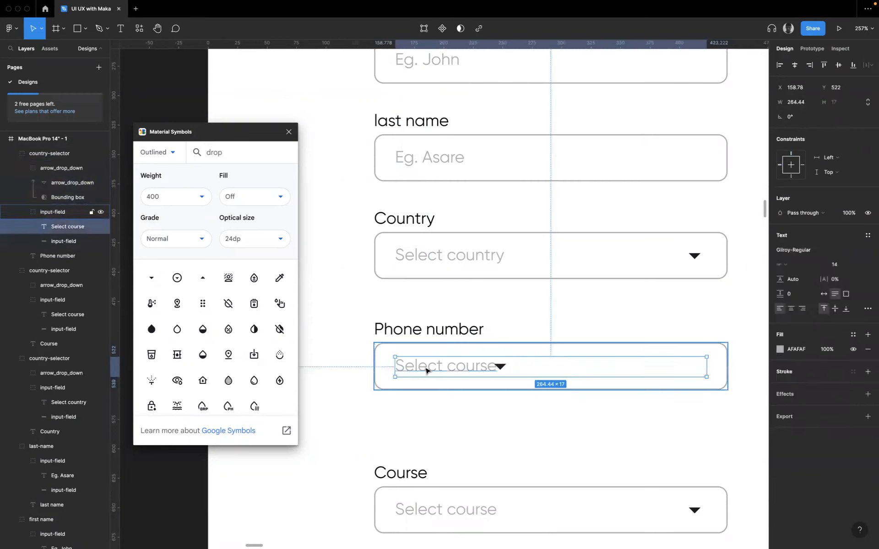
drag(708, 367, 475, 370)
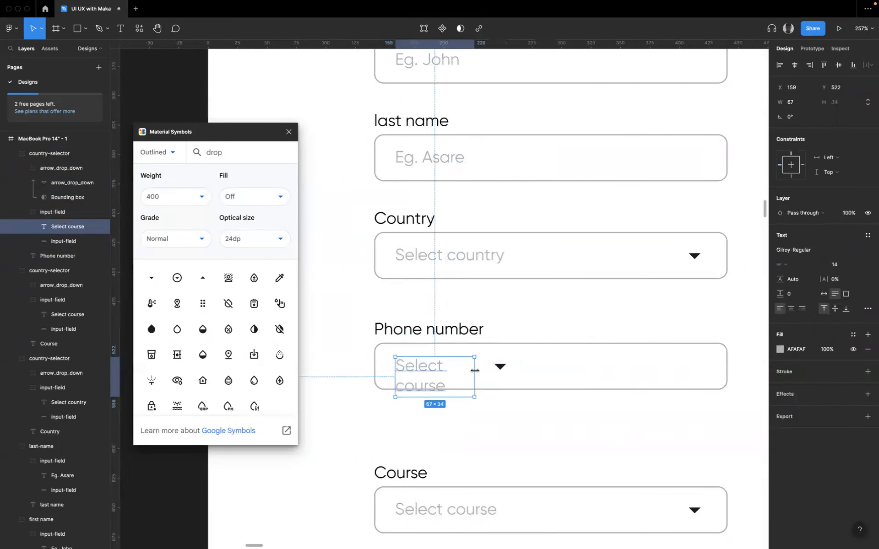
double_click(432, 377)
text(233)
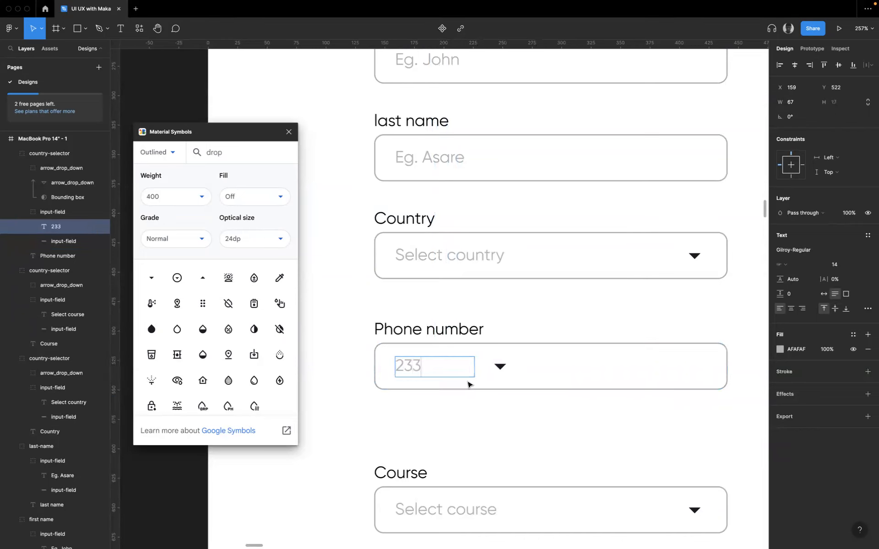
key(Escape)
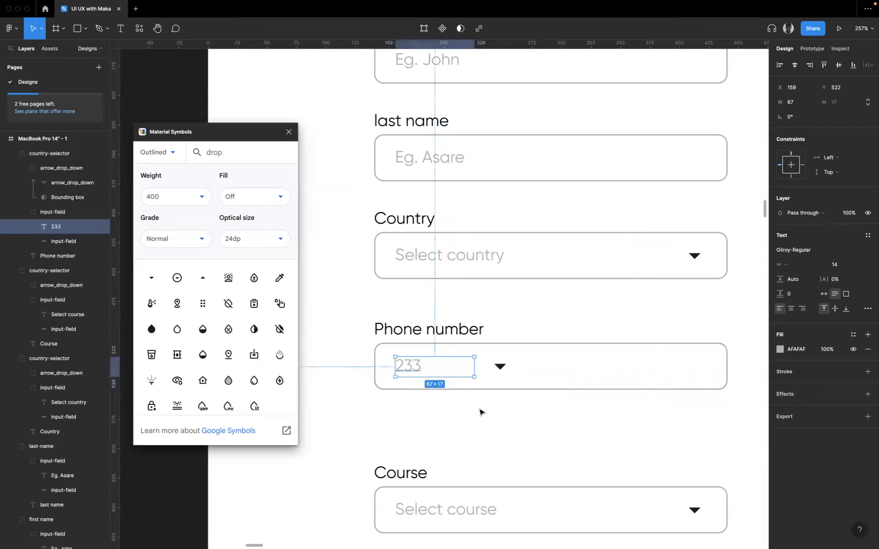
drag(475, 367, 424, 369)
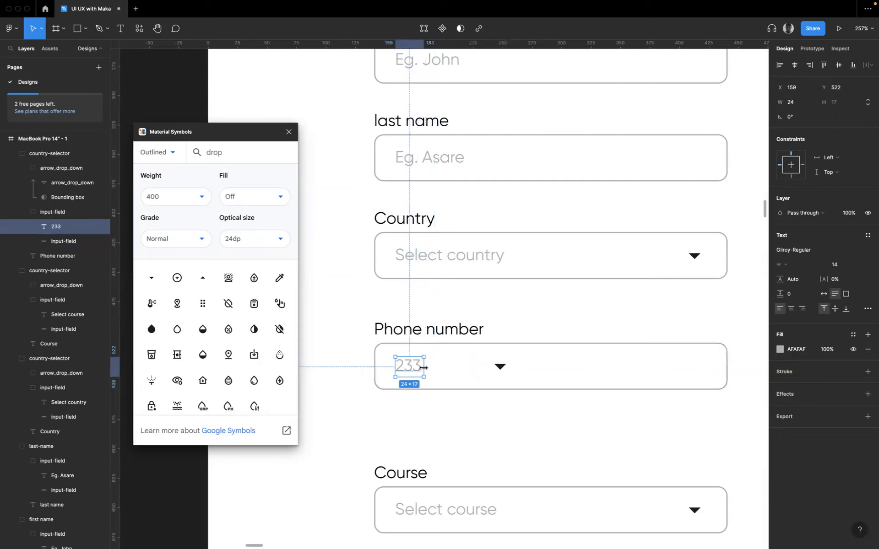
- Set the 233 text's fill to black (000000) and move the drop-down arrow closer to it
double_click(448, 257)
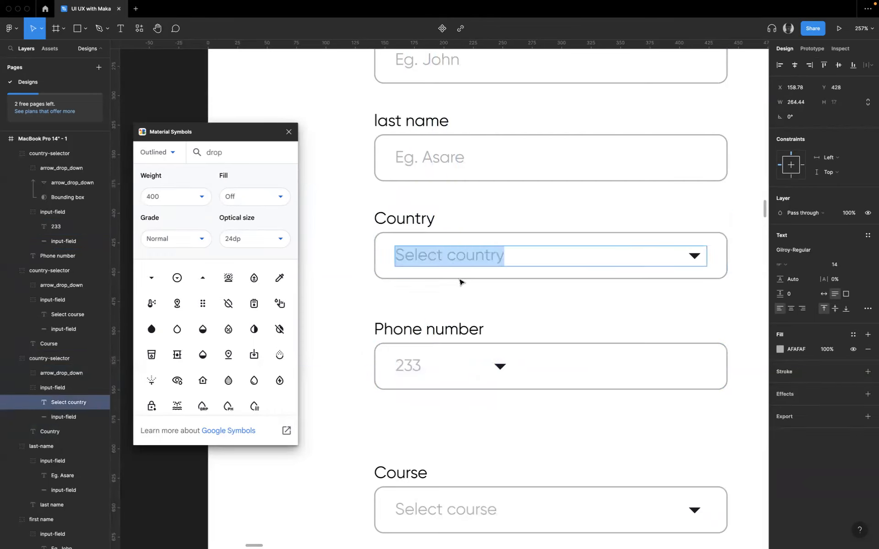
key(Escape)
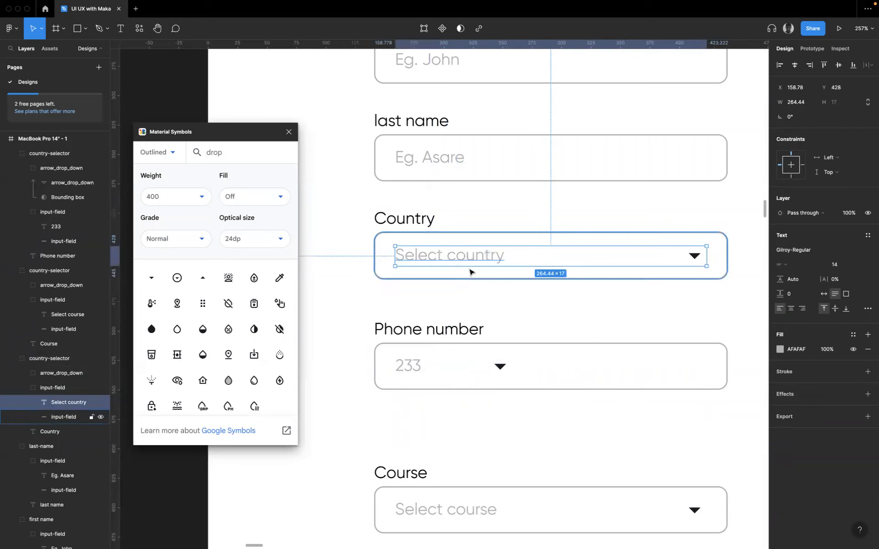
triple_click(418, 374)
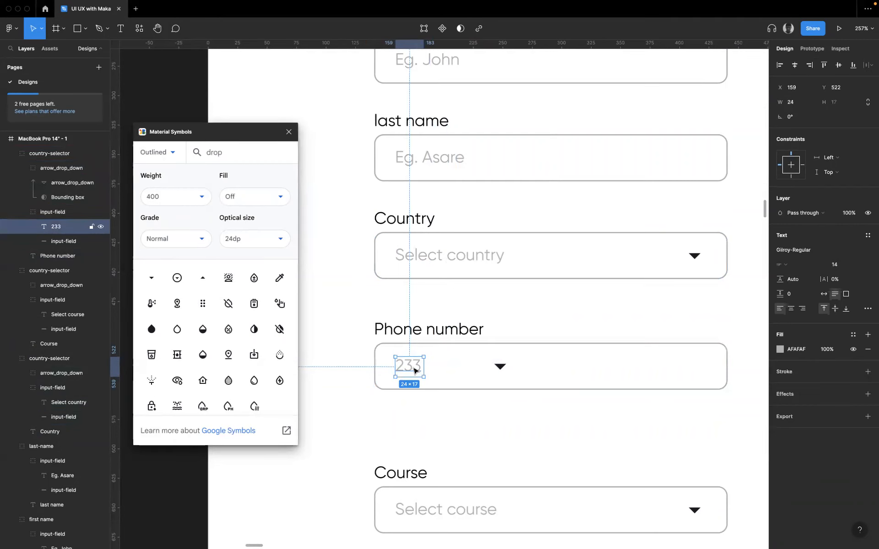
double_click(414, 367)
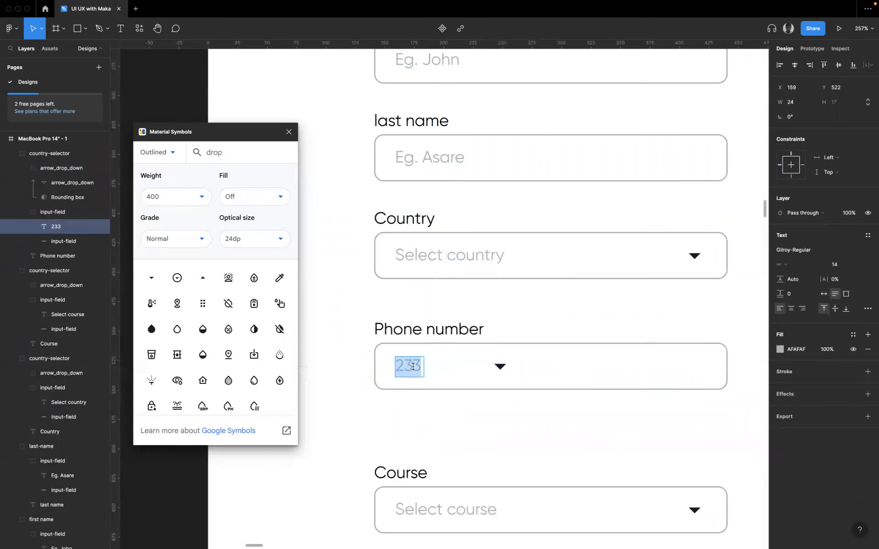
click(780, 350)
drag(734, 386, 657, 438)
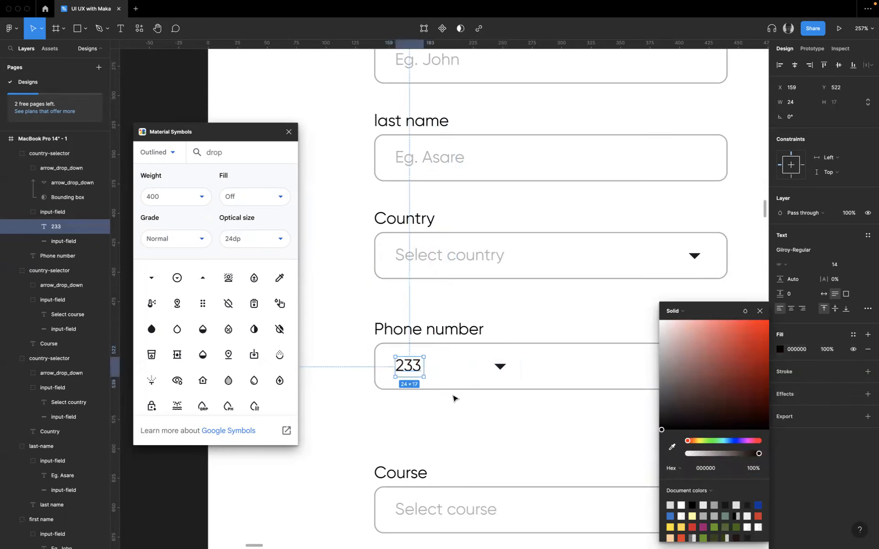
click(501, 372)
drag(498, 373, 458, 372)
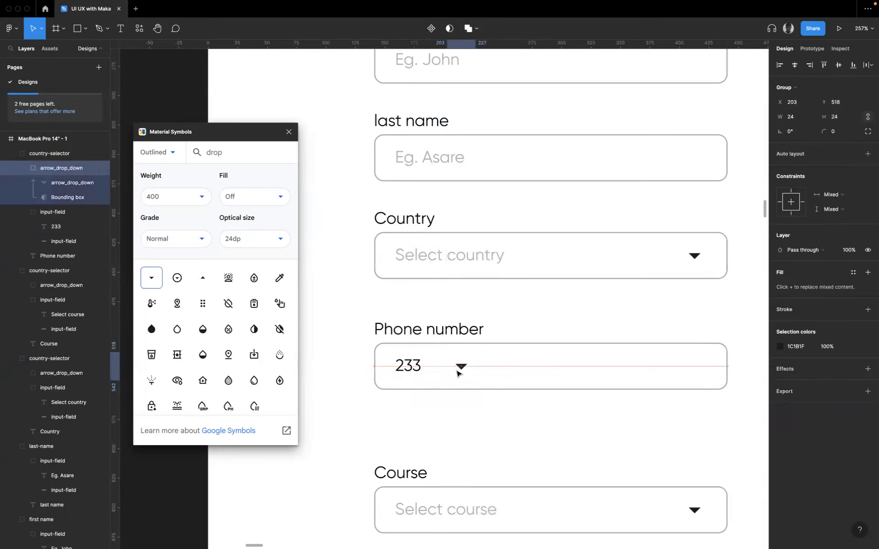
- Paste the Ghana flag at the start of the Phone number field and shift the 233 text to follow it
click(404, 369)
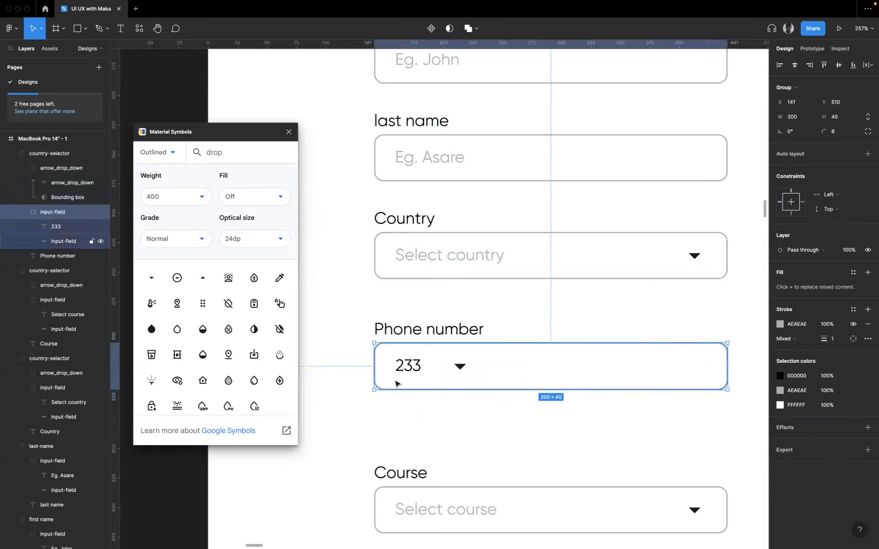
key(ctrl+v)
drag(388, 363, 438, 371)
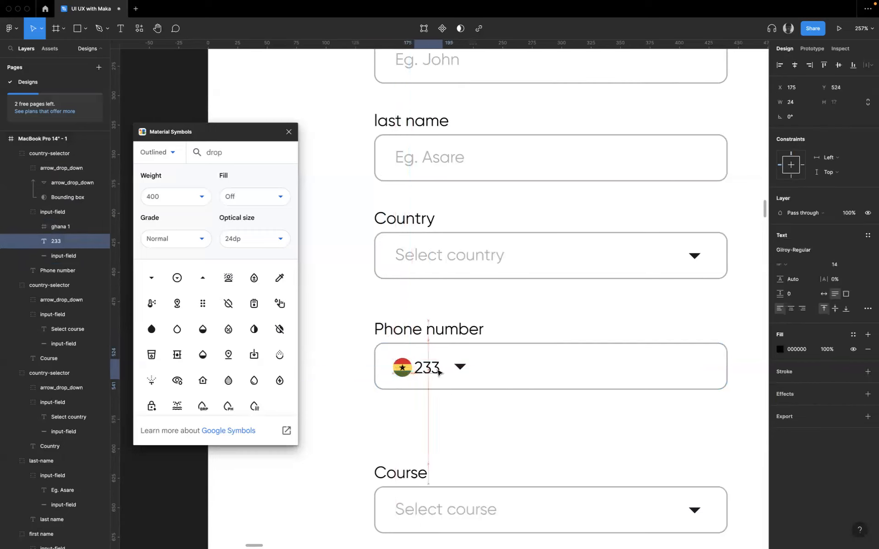
- Align the flag, the 233 text and the drop-down arrow to each other on their vertical centres
shift+click(402, 367)
shift+click(460, 368)
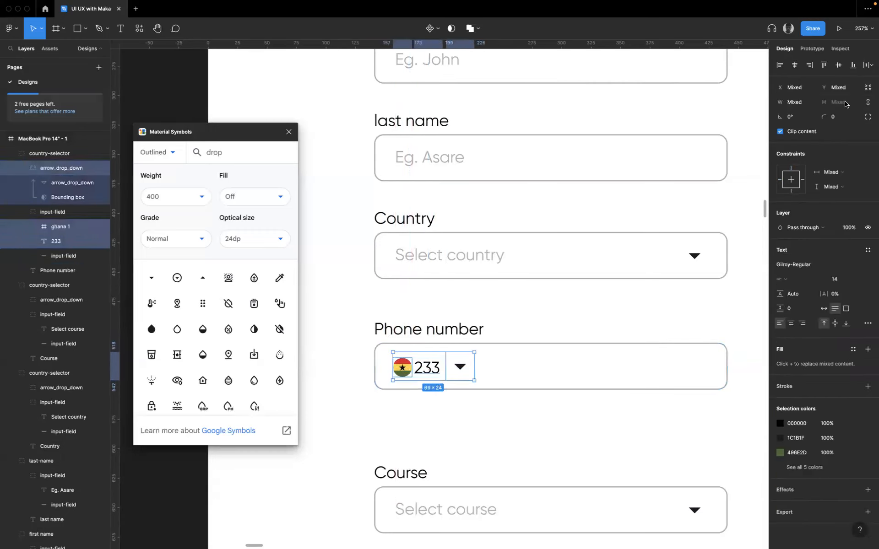
click(840, 68)
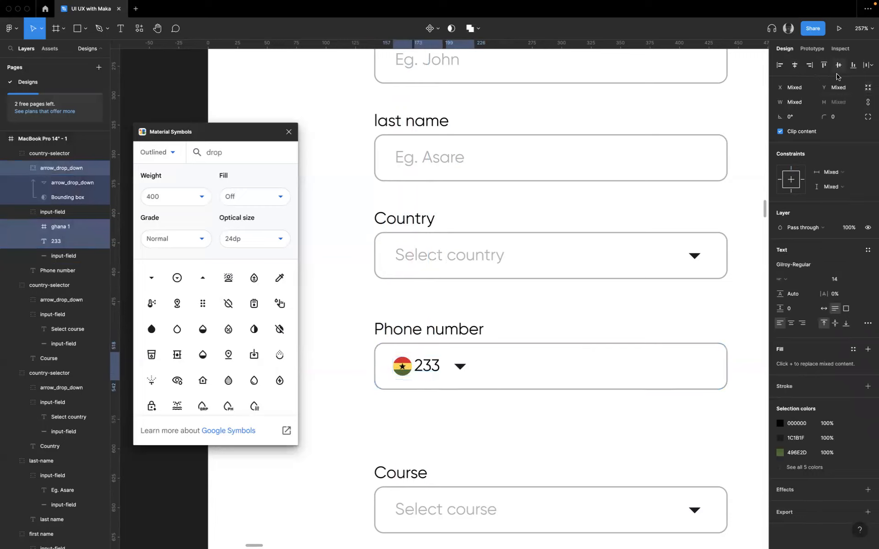
click(797, 67)
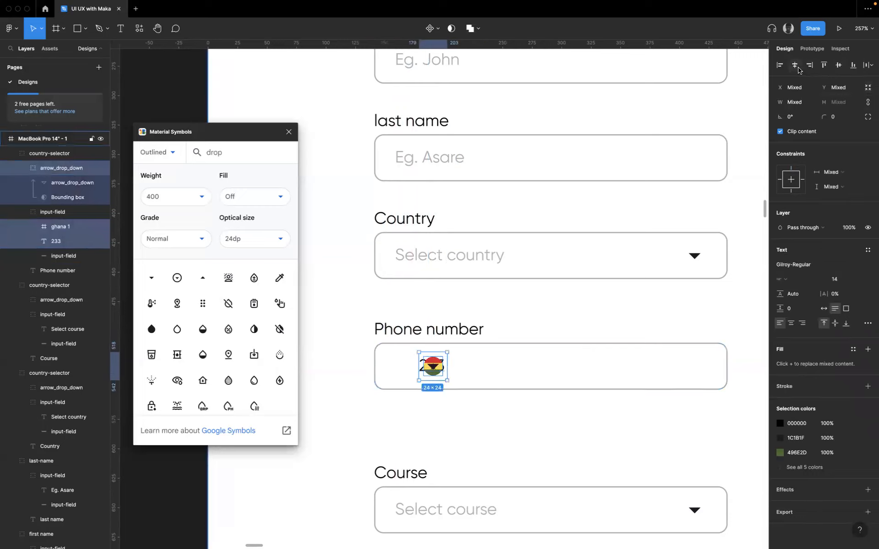
key(super+z)
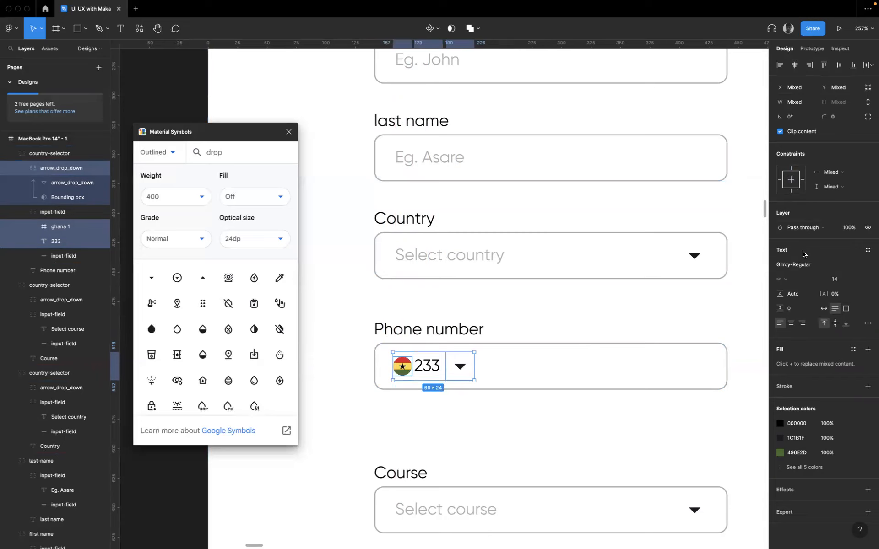
- Widen the spacing after the flag by nudging the 233 text to X 177 and the drop-down arrow to X 206
click(431, 386)
click(424, 371)
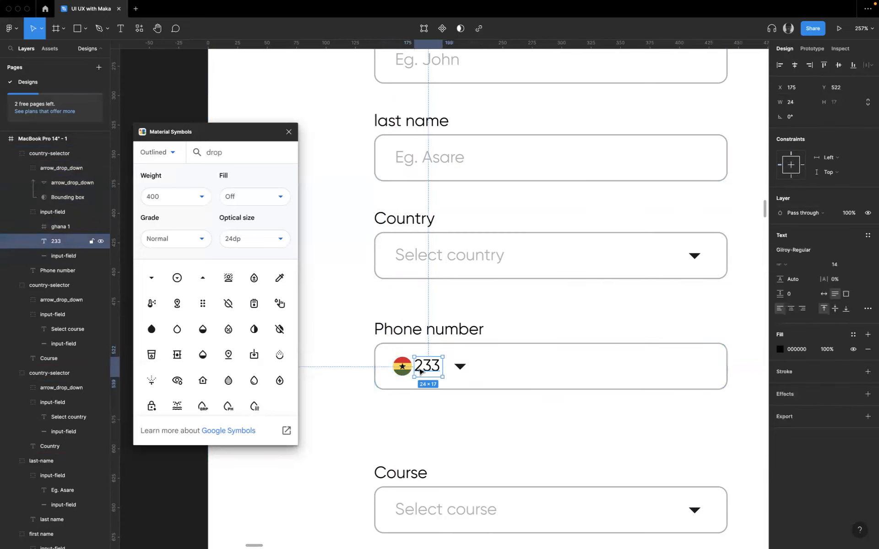
scroll(418, 369, up, 5)
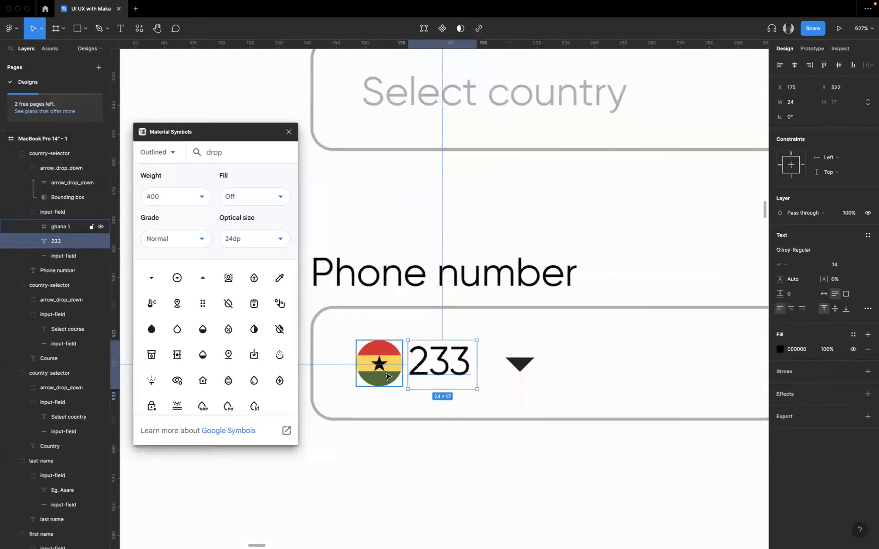
key(Right)
key(Right)
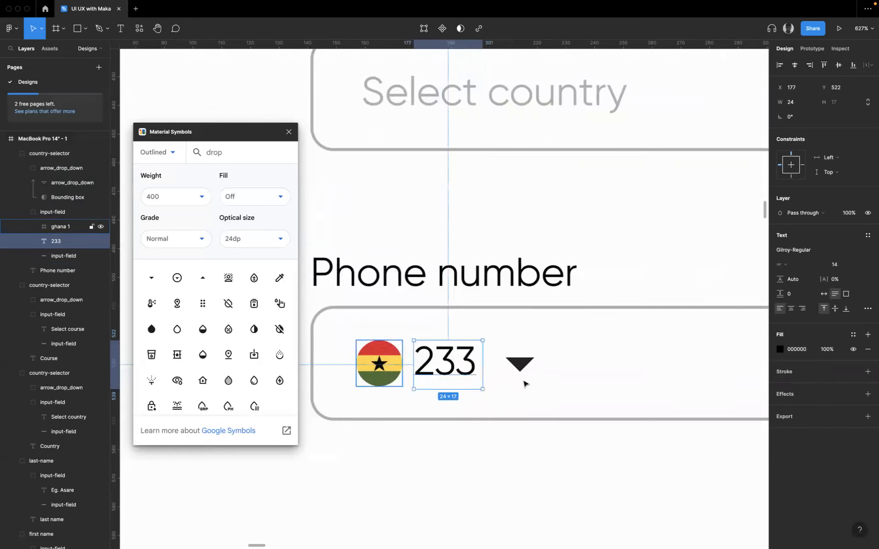
click(518, 376)
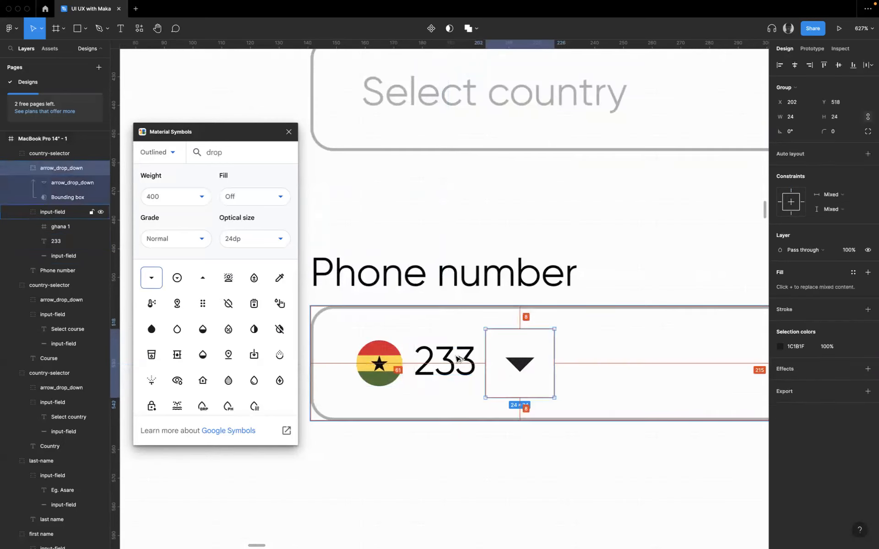
key(Right)
key(Right)
key(Right)
key(Right)
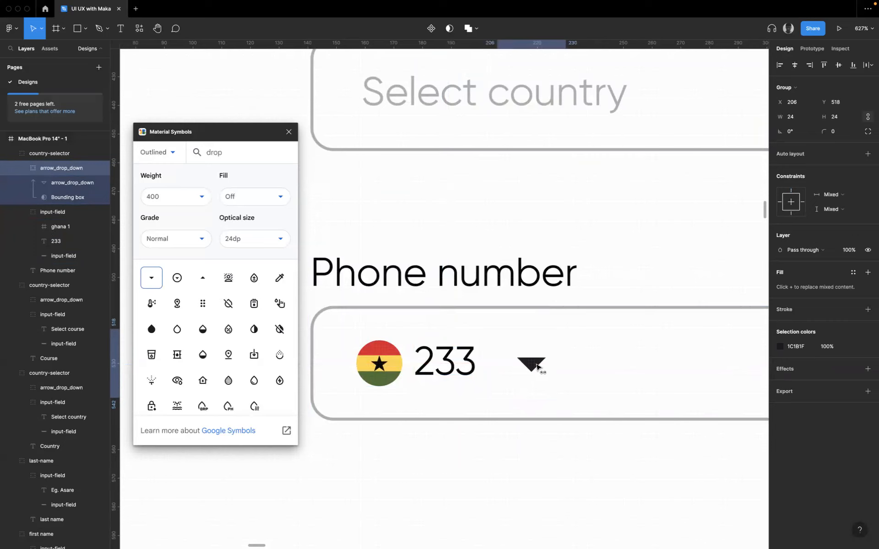
shift+click(449, 372)
click(441, 371)
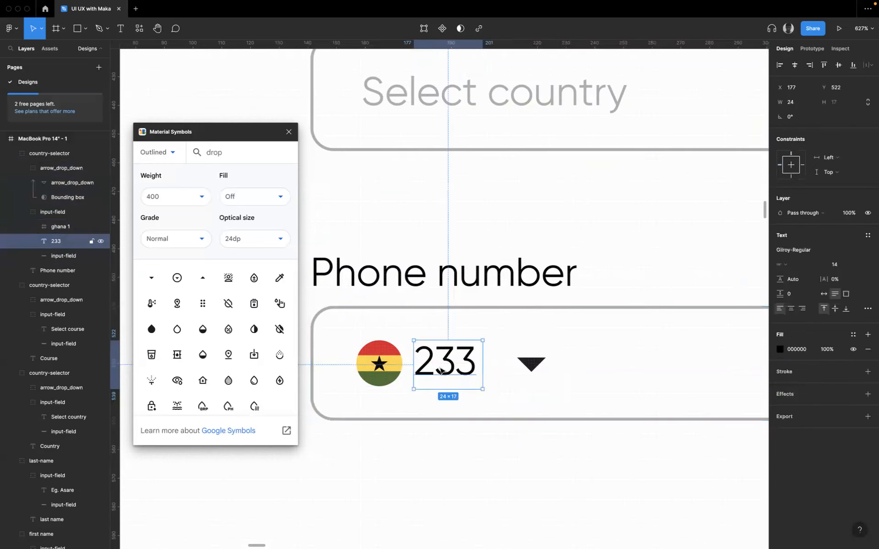
shift+click(395, 364)
click(517, 360)
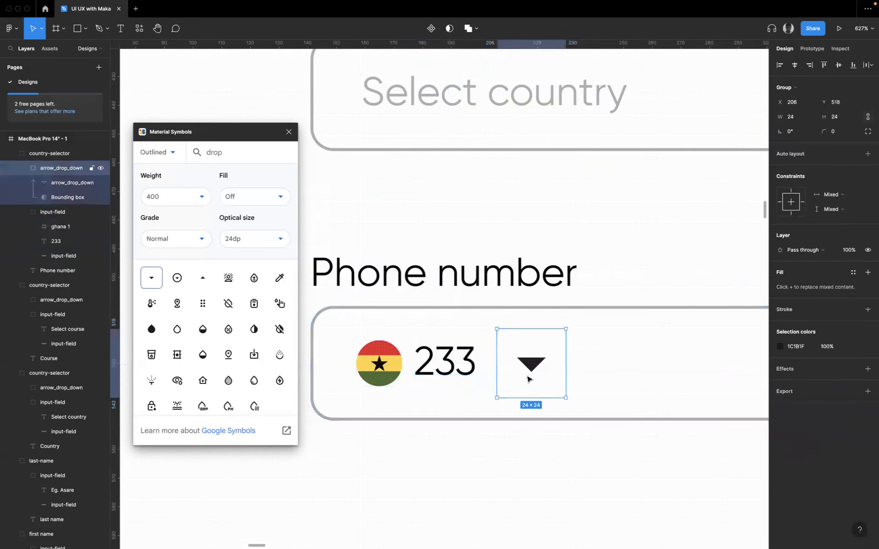
click(671, 373)
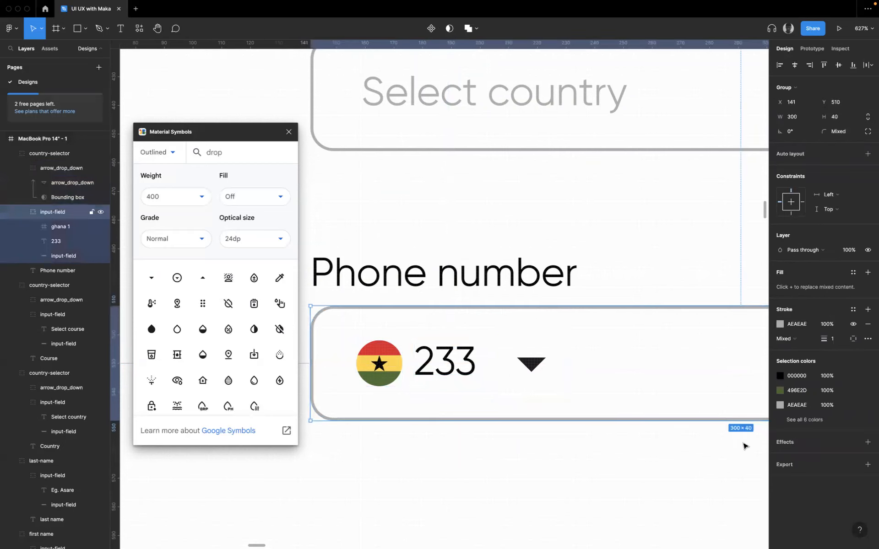
click(529, 366)
click(528, 367)
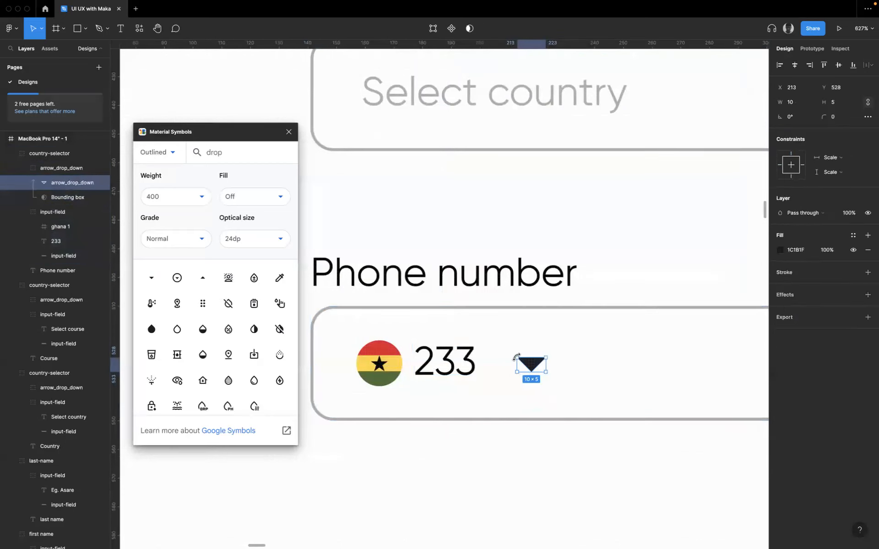
click(467, 370)
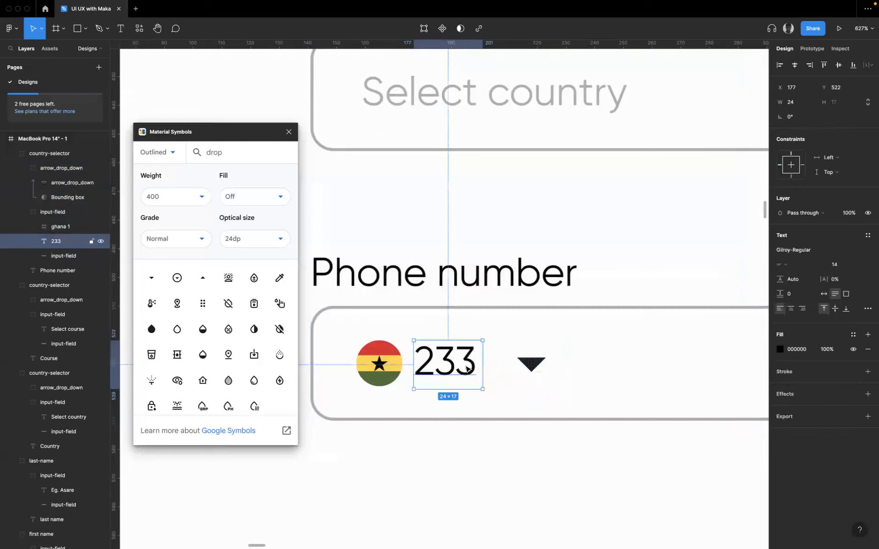
click(531, 363)
key(Return)
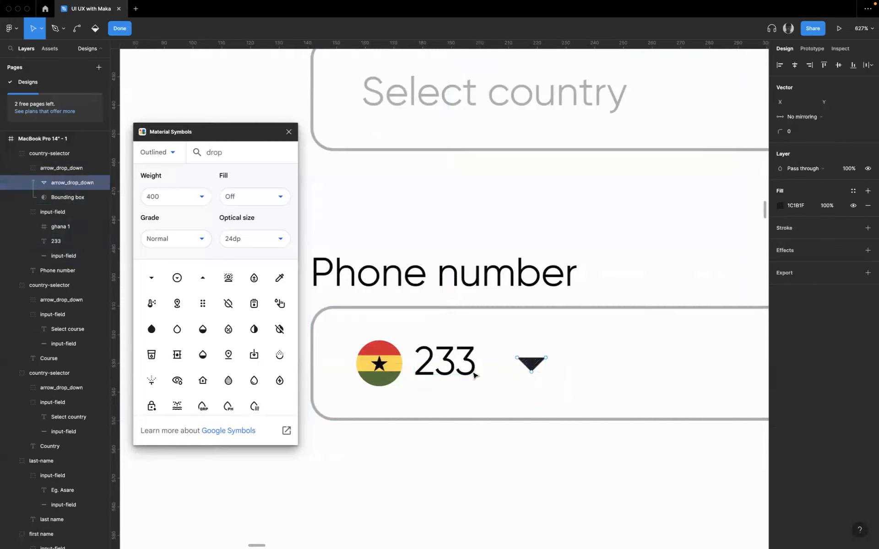
key(Escape)
- Try to nudge the drop-down arrow's bounding box closer to the 233 text, and undo the moves
click(502, 387)
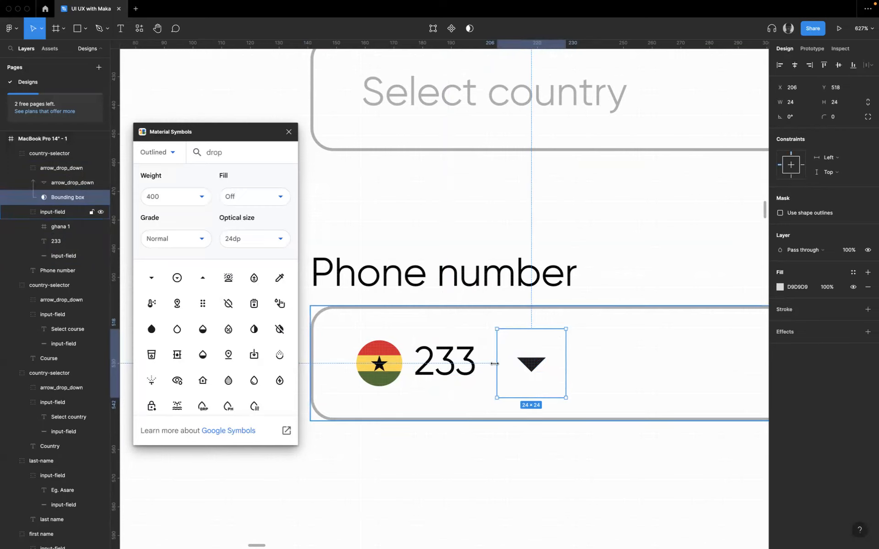
key(alt)
key(shift+Left)
key(Left)
key(shift+Left)
key(super+z)
key(super+z)
key(super+z)
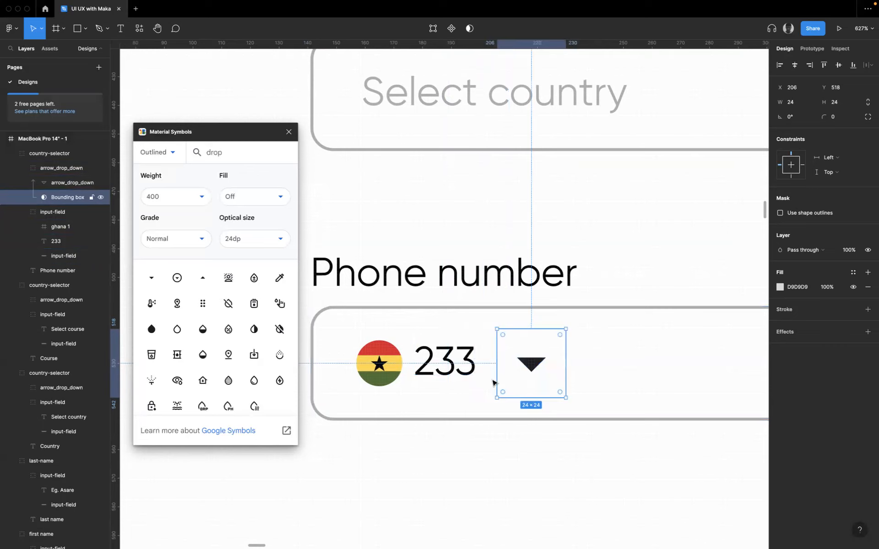
- Check the gap between the 233 text and the drop-down arrow, nudging the text toward the flag and back
double_click(472, 373)
key(alt)
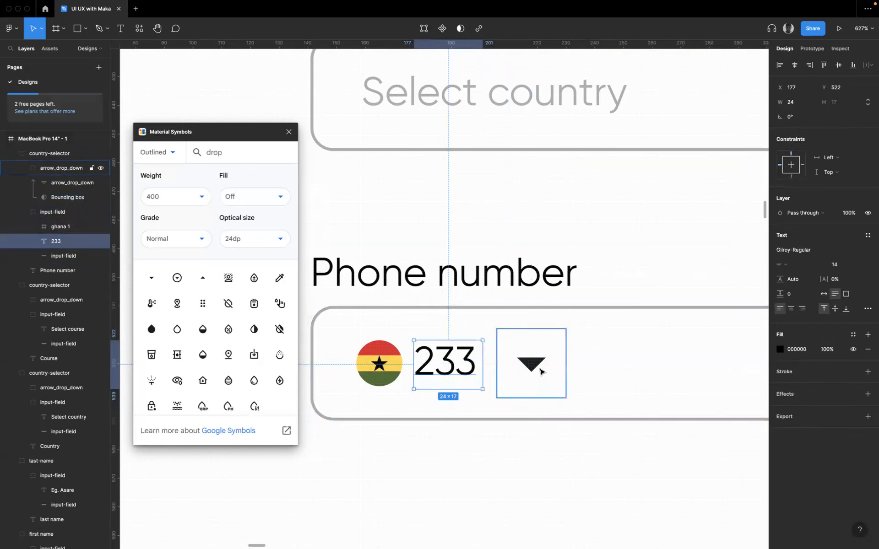
key(Left)
key(Left)
key(Right)
key(Right)
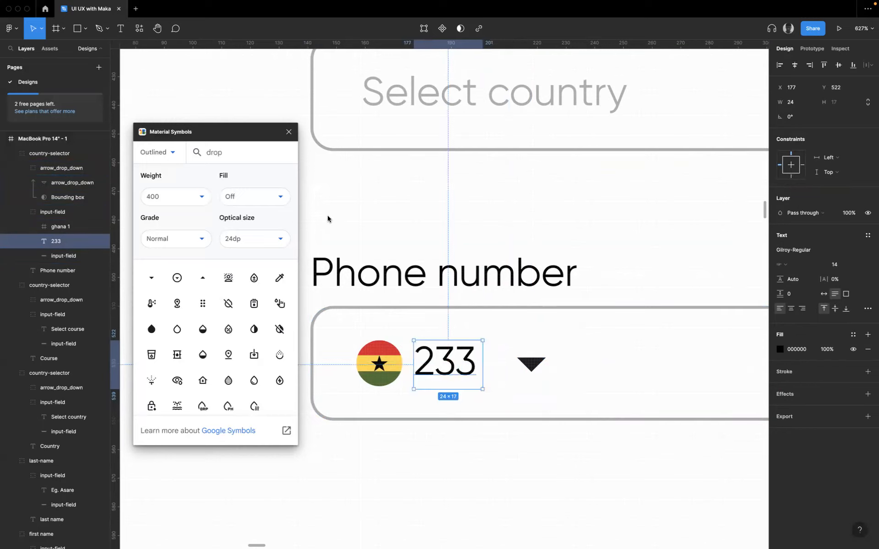
- Move the Phone number field's drop-down arrow closer to the 233 text, to X 201
click(523, 369)
drag(523, 368, 508, 368)
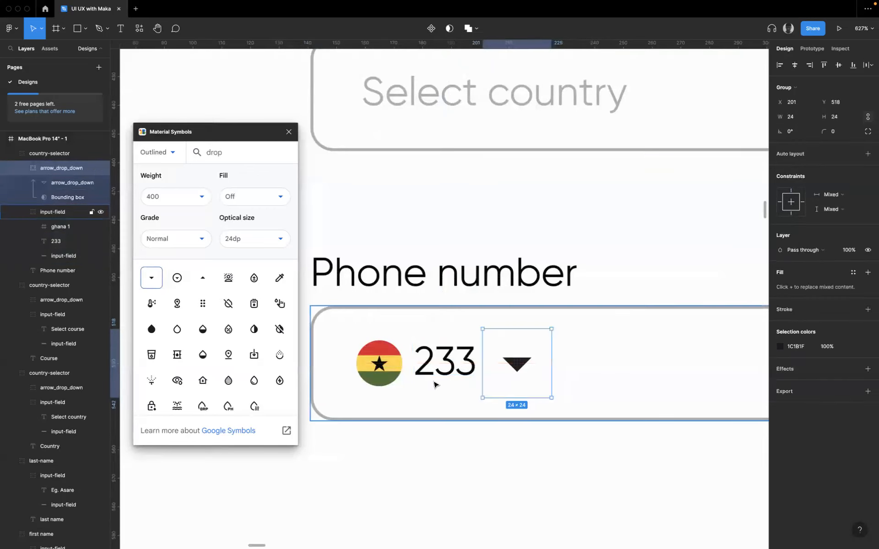
click(631, 462)
scroll(631, 462, down, 5)
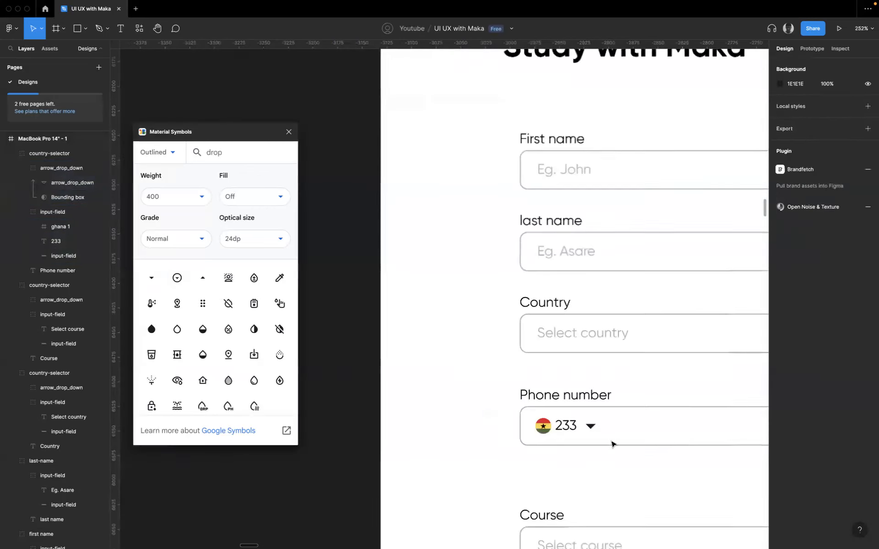
- Align the Ghana flag, the 233 text and the moved drop-down arrow on their vertical centres
click(566, 431)
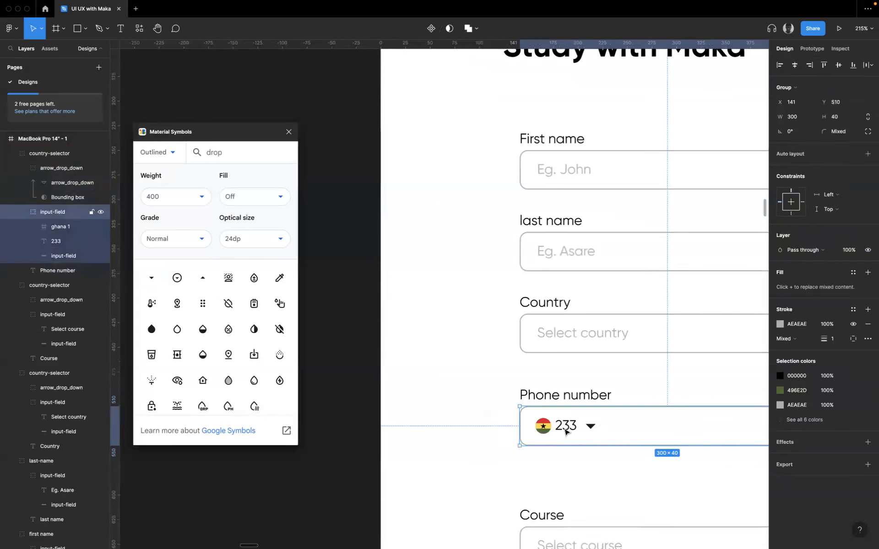
double_click(566, 432)
shift+click(542, 426)
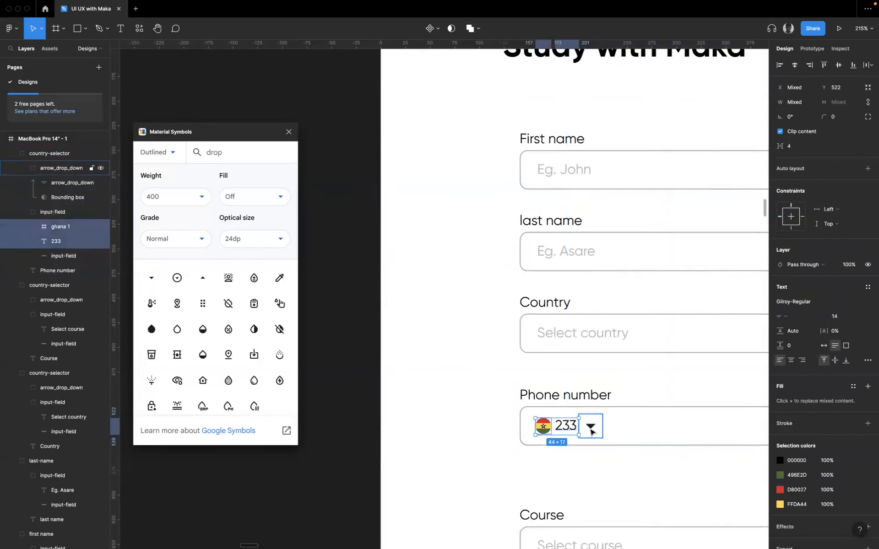
shift+click(590, 433)
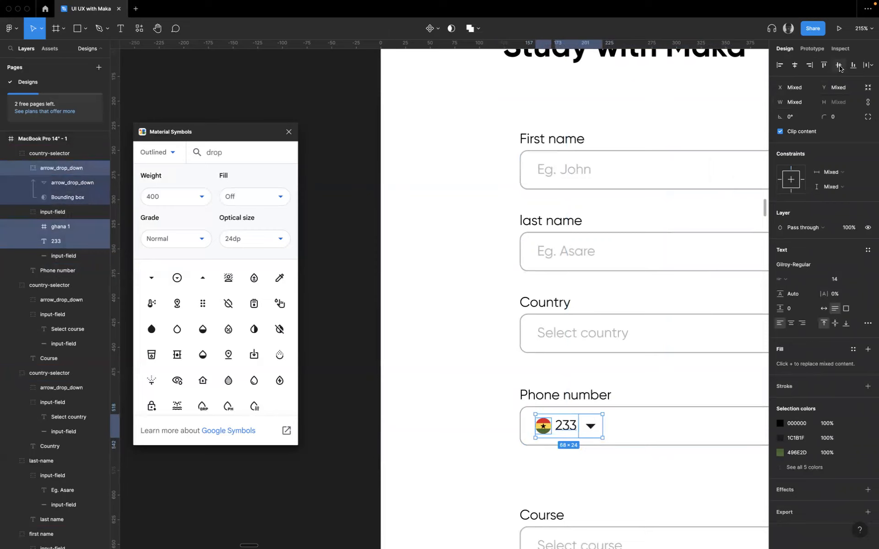
click(648, 436)
- Copy the Select country placeholder text and paste it into the Phone number field
scroll(647, 437, right, 4)
scroll(647, 437, down, 2)
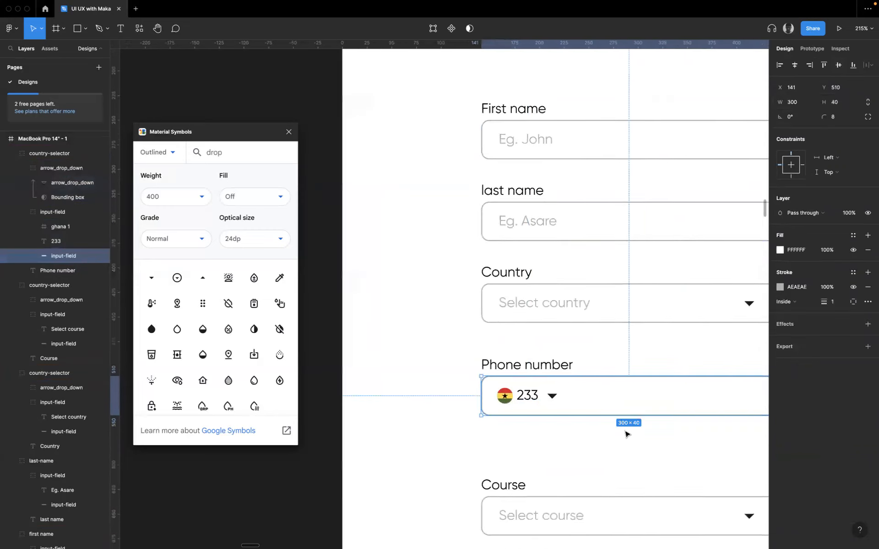
click(406, 259)
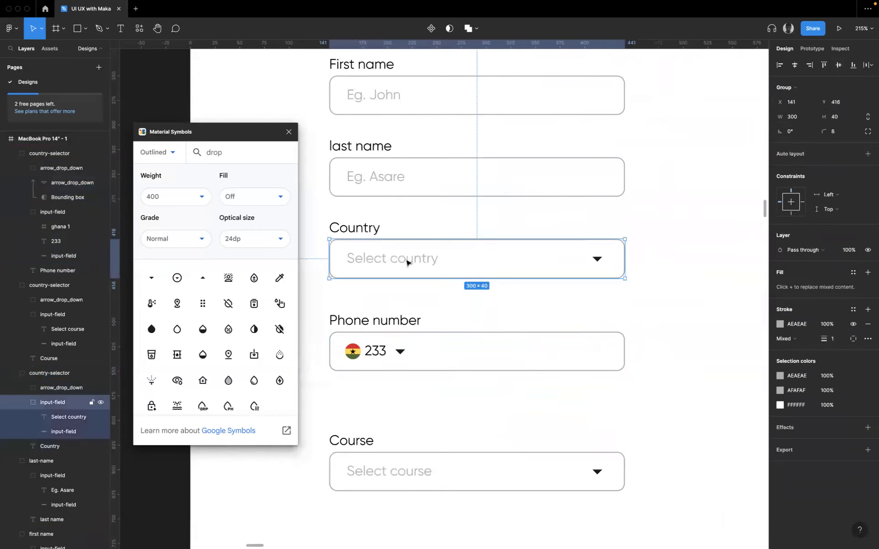
double_click(406, 259)
key(Escape)
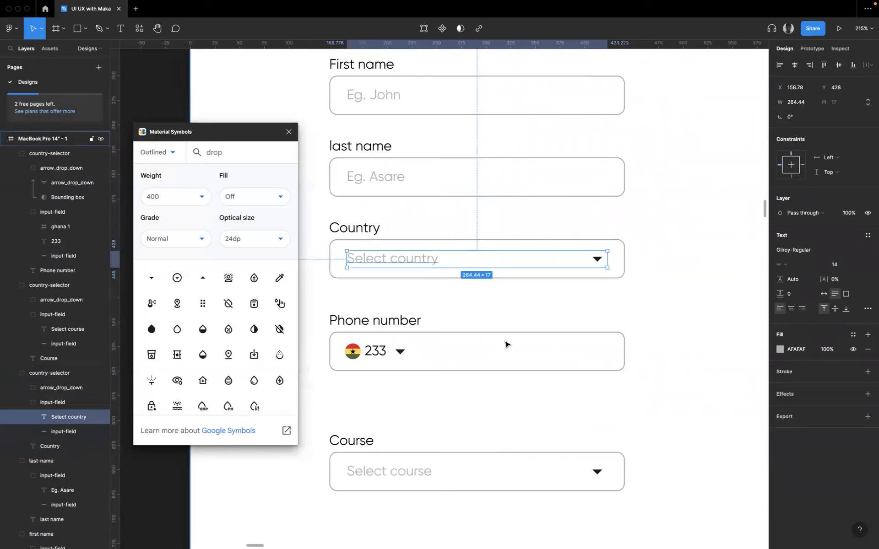
click(444, 356)
double_click(444, 355)
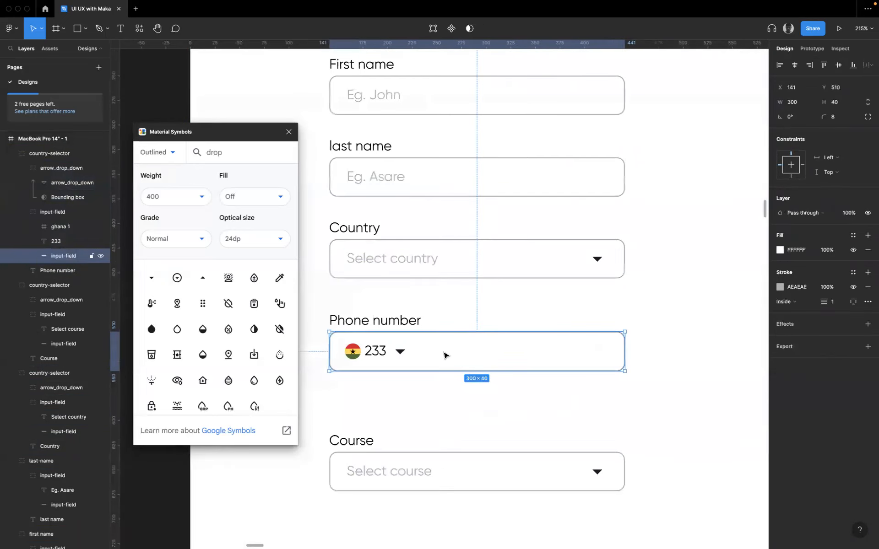
key(ctrl+v)
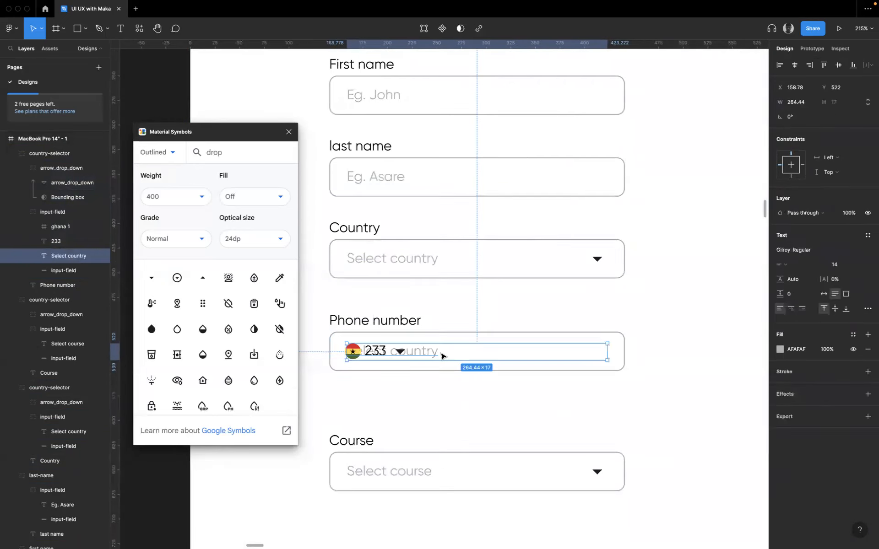
drag(392, 356, 422, 361)
double_click(434, 357)
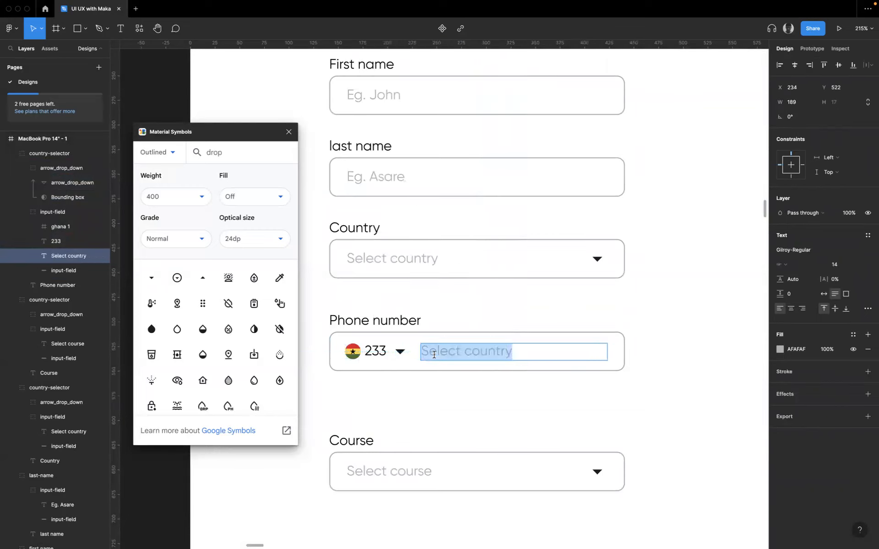
text(000 000 0000)
key(Escape)
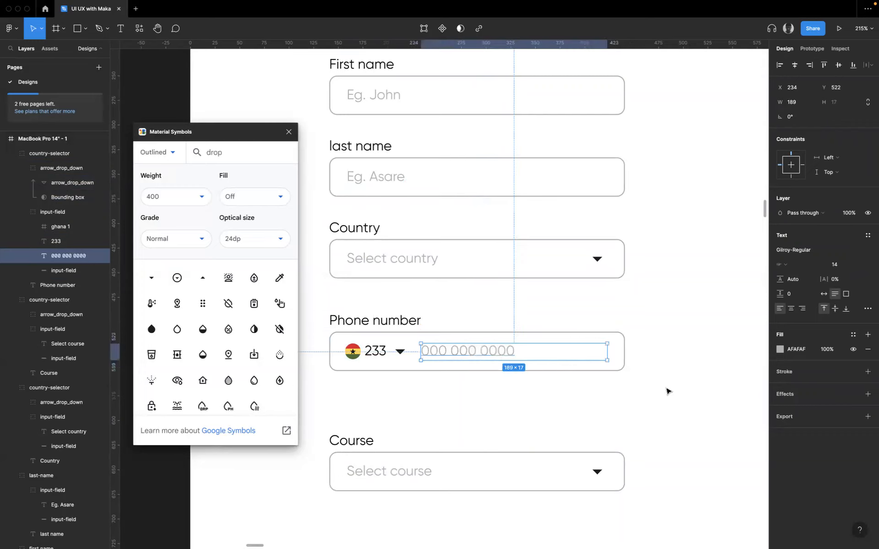
click(667, 391)
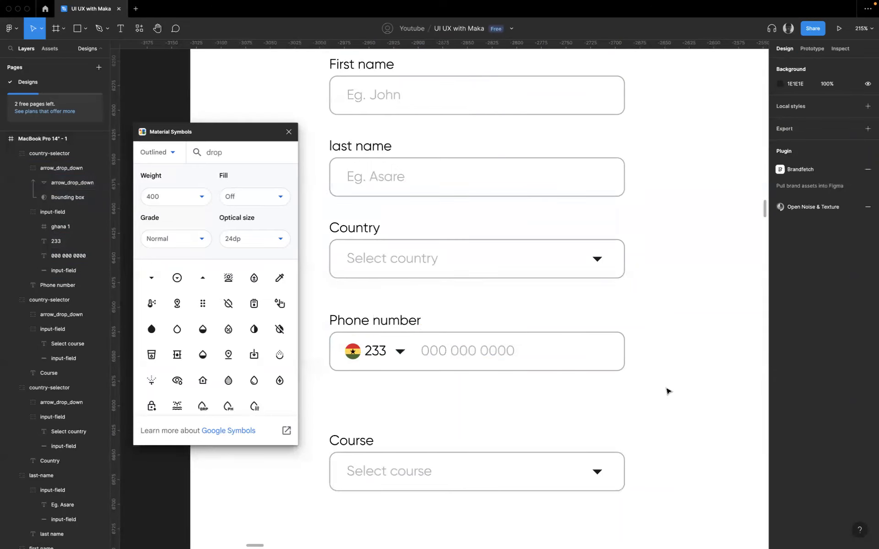
- Examine the reference registration form's remaining fields below Phone number, including their labels, placeholders and the submit button
ctrl+scroll(503, 353, down, 10)
scroll(504, 363, up, 5)
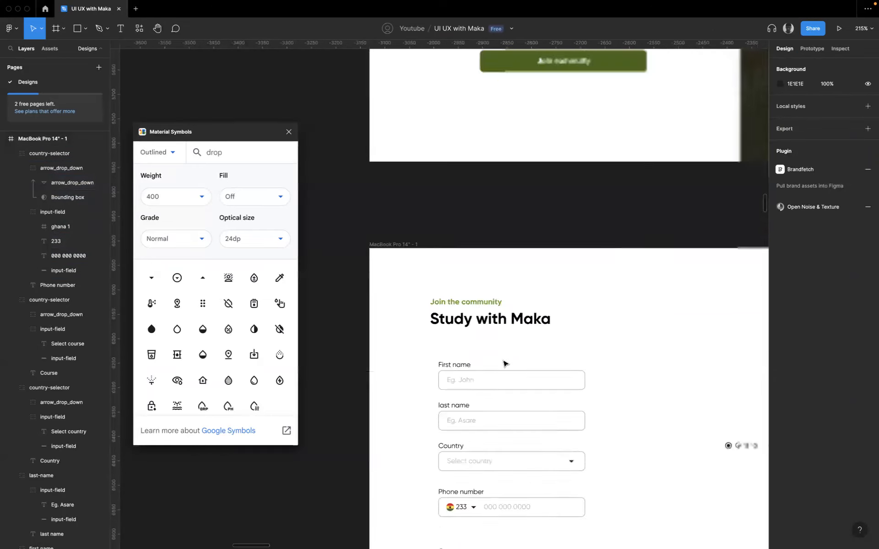
scroll(525, 255, up, 3)
ctrl+scroll(531, 228, up, 5)
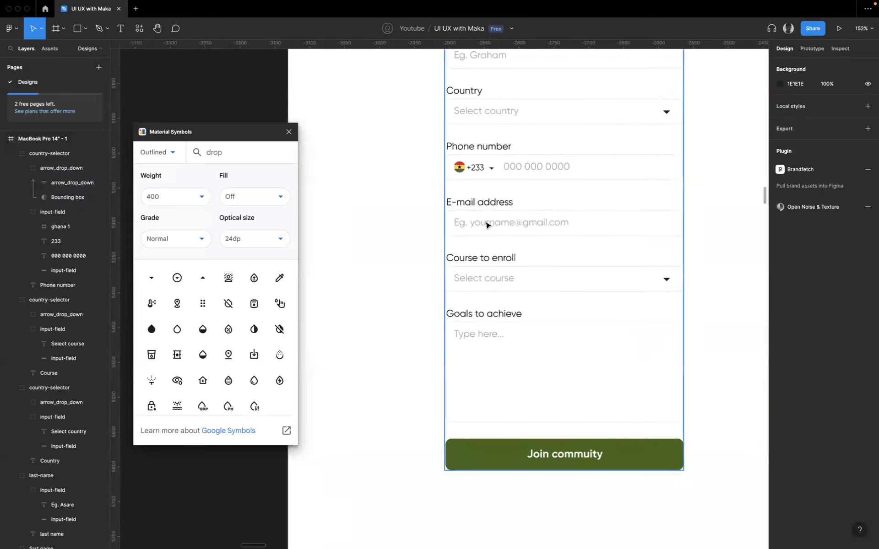
scroll(494, 329, down, 1)
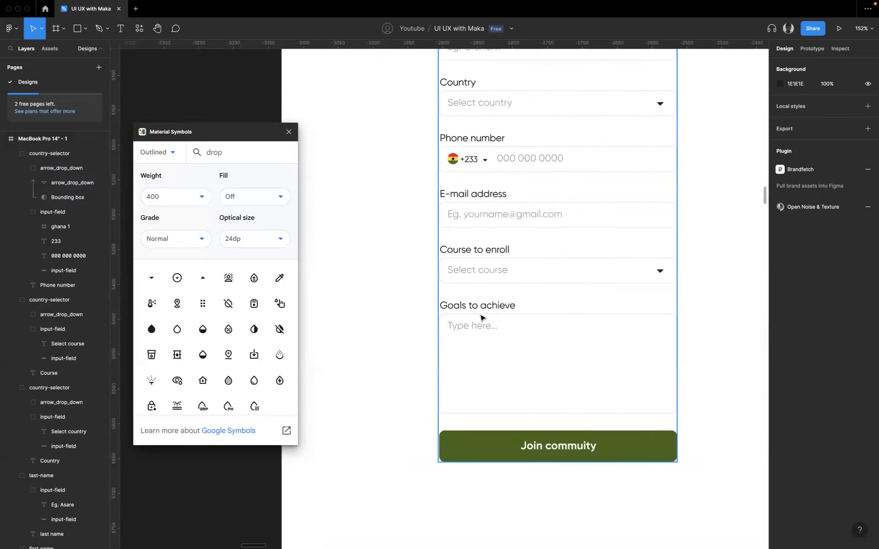
scroll(470, 314, down, 1)
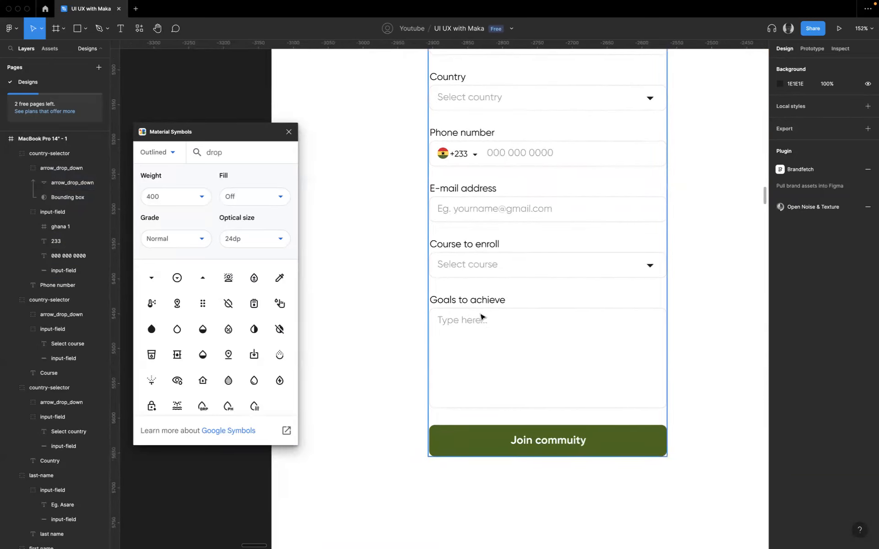
ctrl+scroll(481, 317, down, 5)
double_click(479, 307)
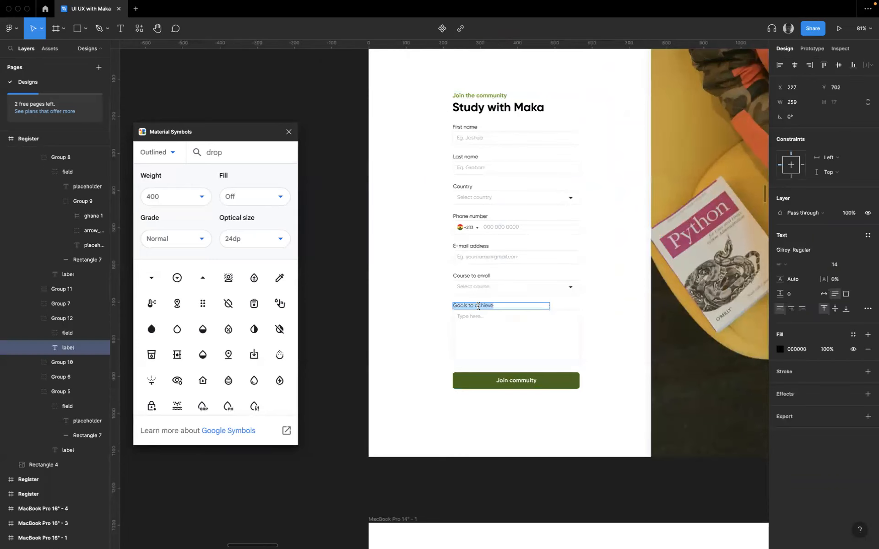
scroll(601, 365, down, 15)
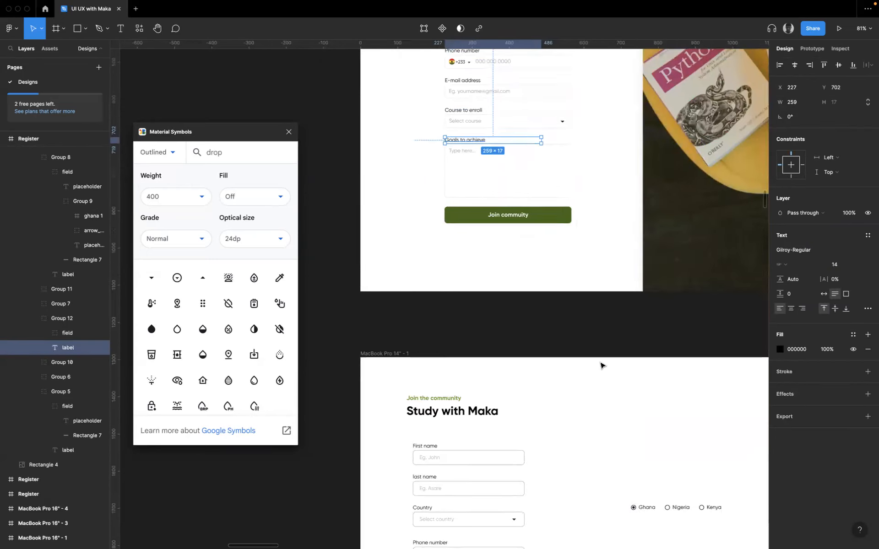
ctrl+scroll(397, 234, up, 5)
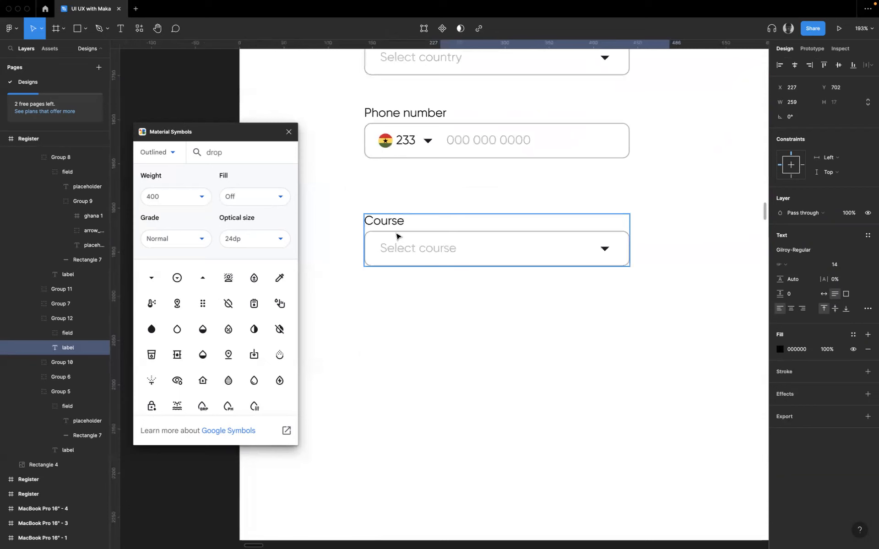
- Move the Course field group down to Y 746 to make room below the Phone number field
click(410, 248)
drag(410, 249, 435, 367)
scroll(531, 228, up, 3)
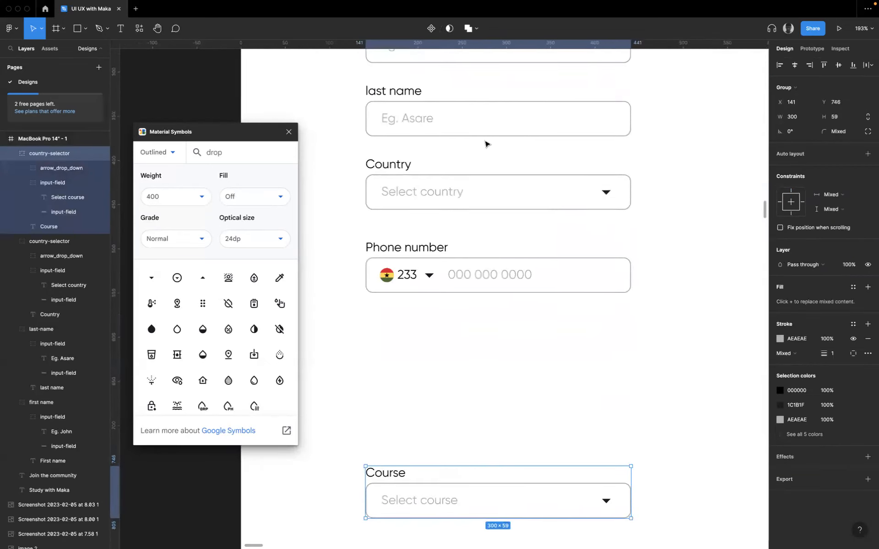
- Duplicate the last name field group and place the copy directly below the Phone number field at Y 582
scroll(458, 156, up, 1)
click(436, 161)
drag(436, 162, 432, 393)
- Change the duplicated field's label to E-mail address
click(416, 376)
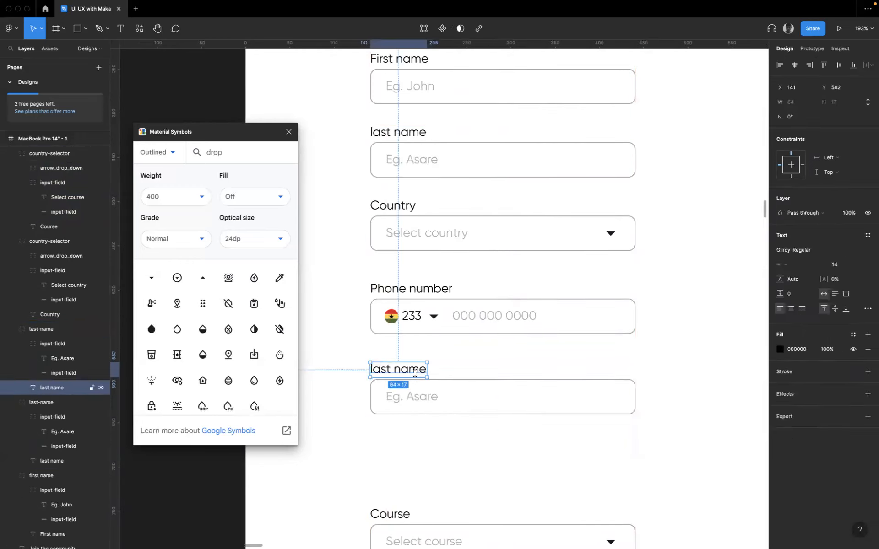
double_click(415, 373)
key(super+a)
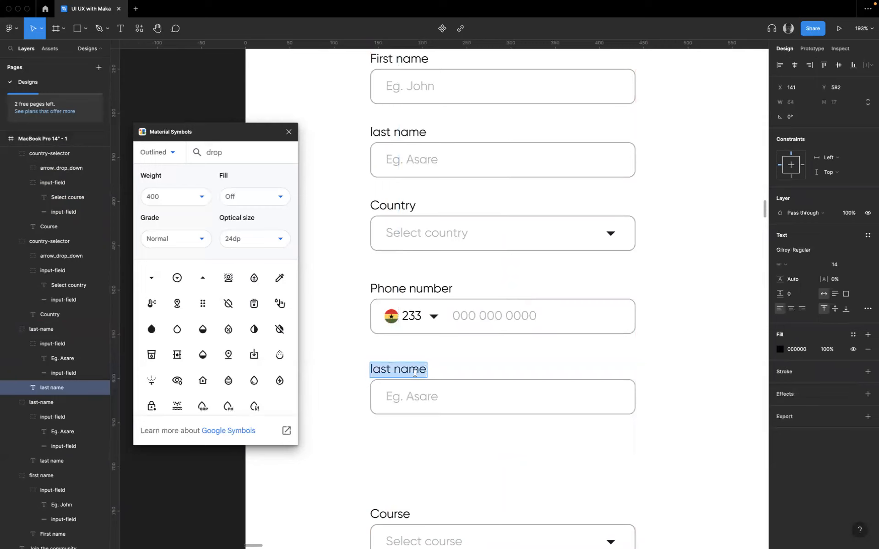
text(E-mail a)
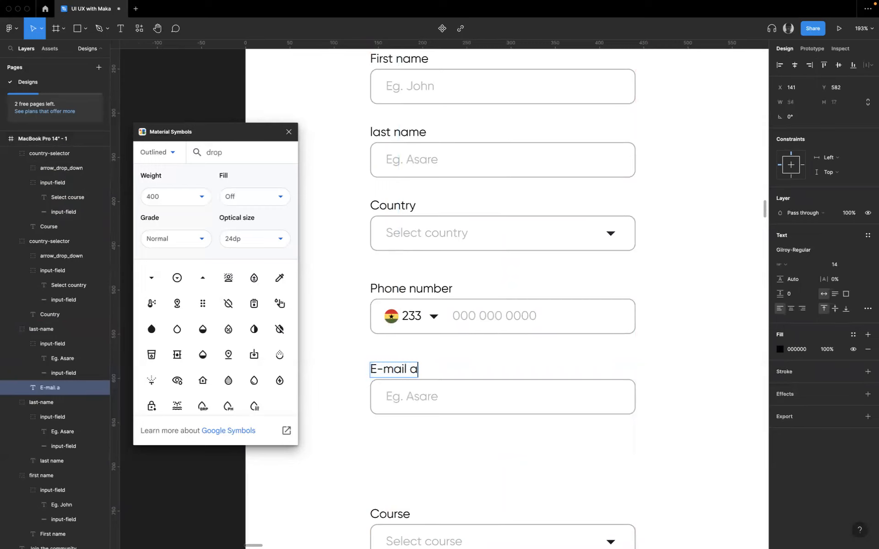
text(ddress)
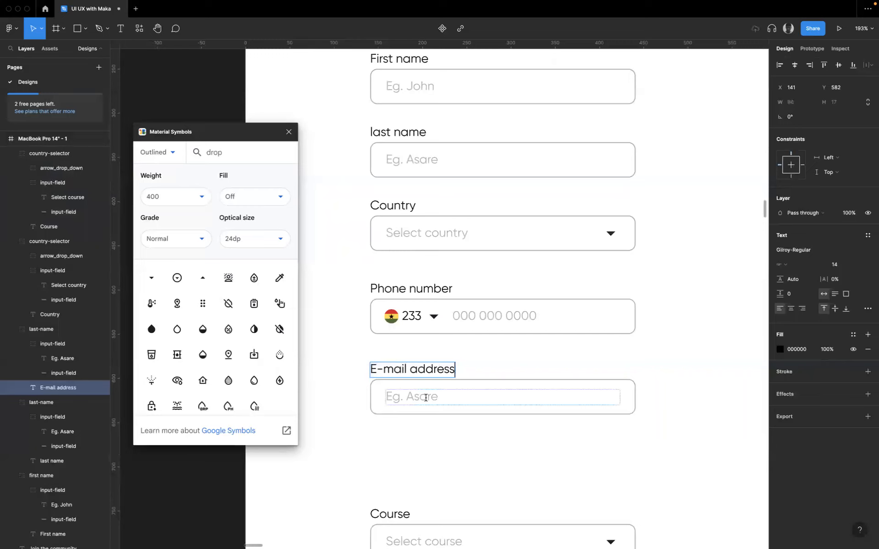
- Replace the sample name after "Eg." in the E-mail address field's placeholder with a sample e-mail address
double_click(423, 398)
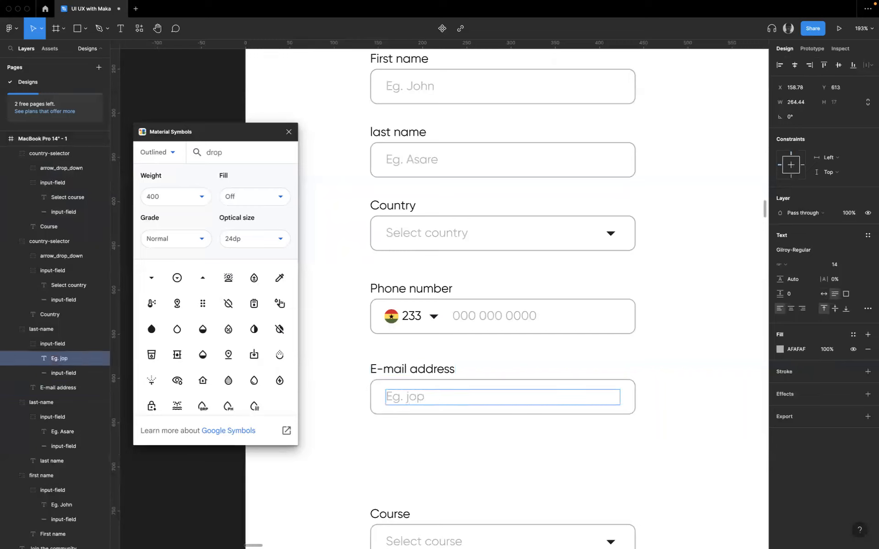
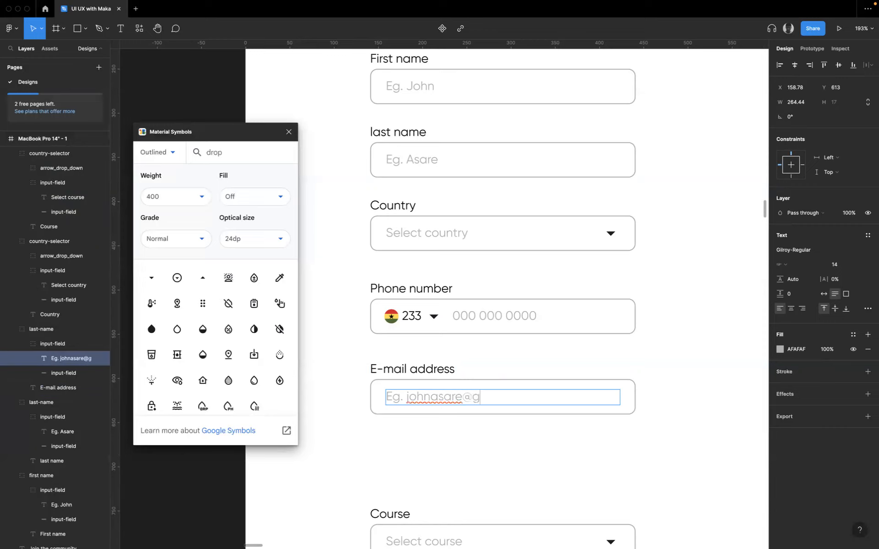
key(Escape)
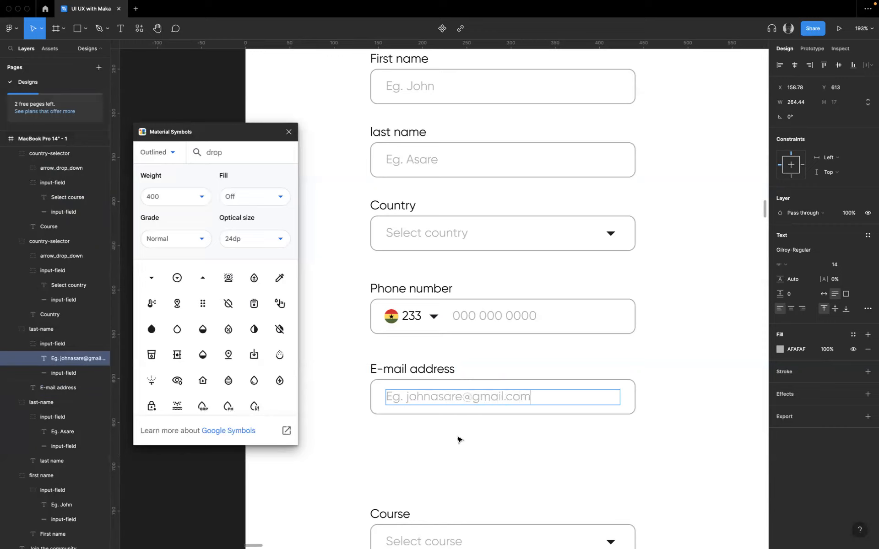
click(501, 453)
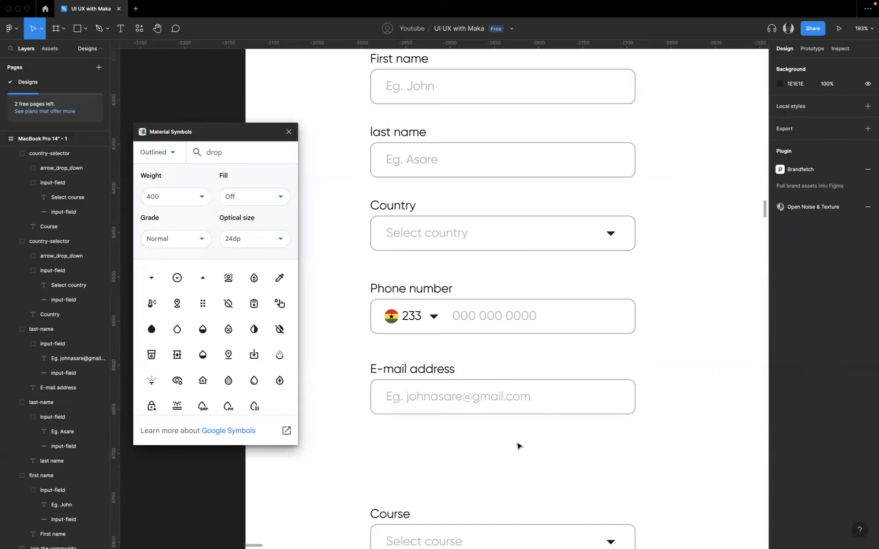
- Move the Course field group up directly below the E-mail address field, and place a copy of the E-mail address group beneath it at Y 747
scroll(521, 463, down, 3)
click(466, 478)
drag(466, 478, 463, 406)
drag(409, 330, 476, 457)
- Switch to the Spectrum design documentation in the browser and open the Text area component page under Inputs
key(ctrl+Right)
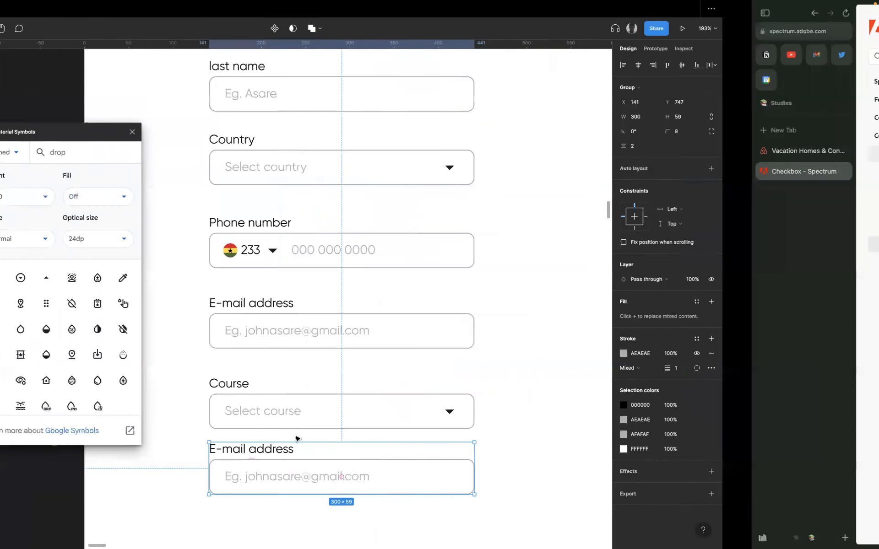
scroll(158, 458, down, 2)
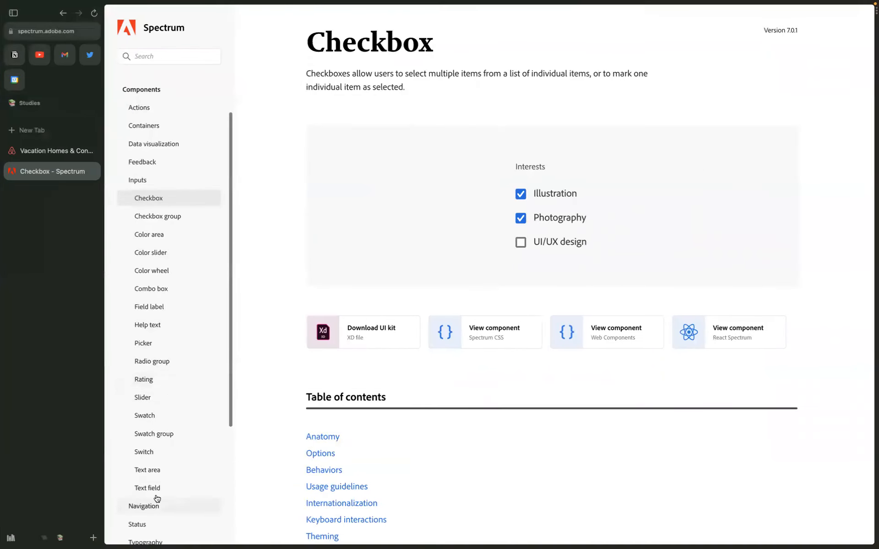
click(151, 474)
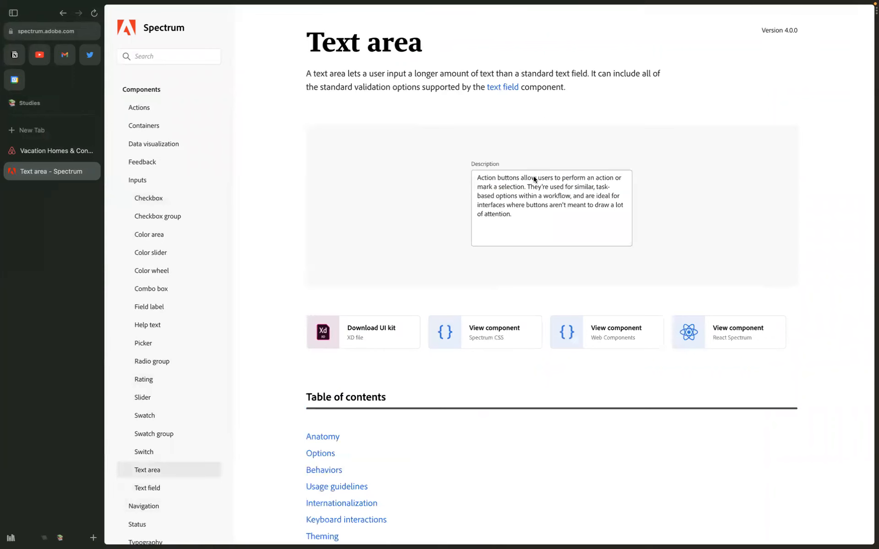
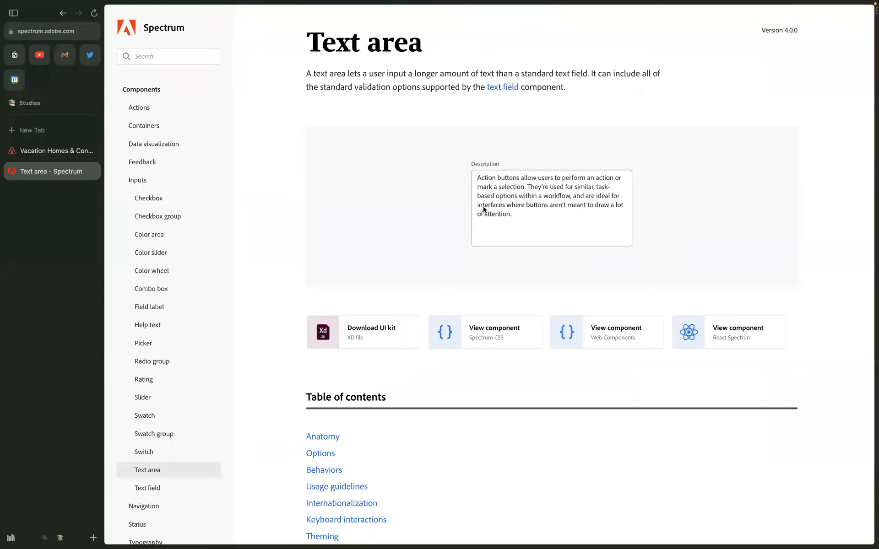
- Switch back to the Figma design and increase the input box height of the lowest E-mail address field to 150
key(ctrl+Left)
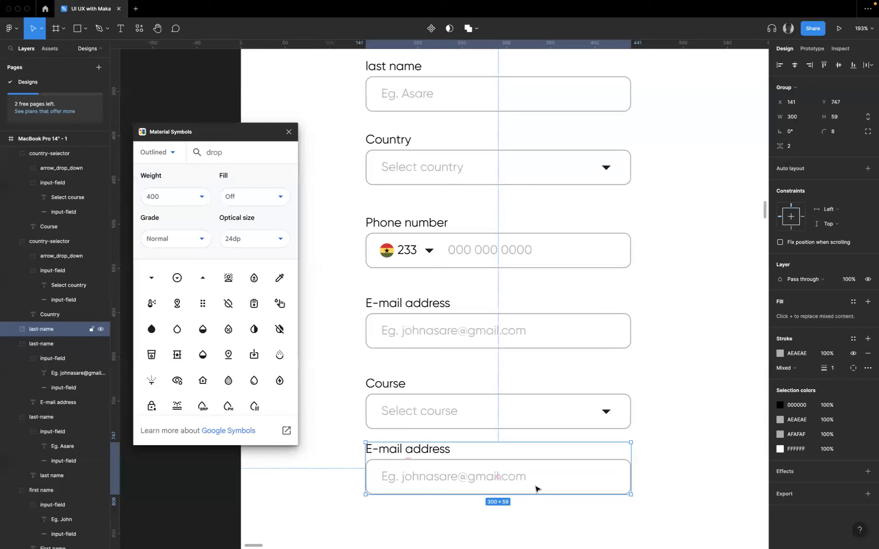
double_click(537, 489)
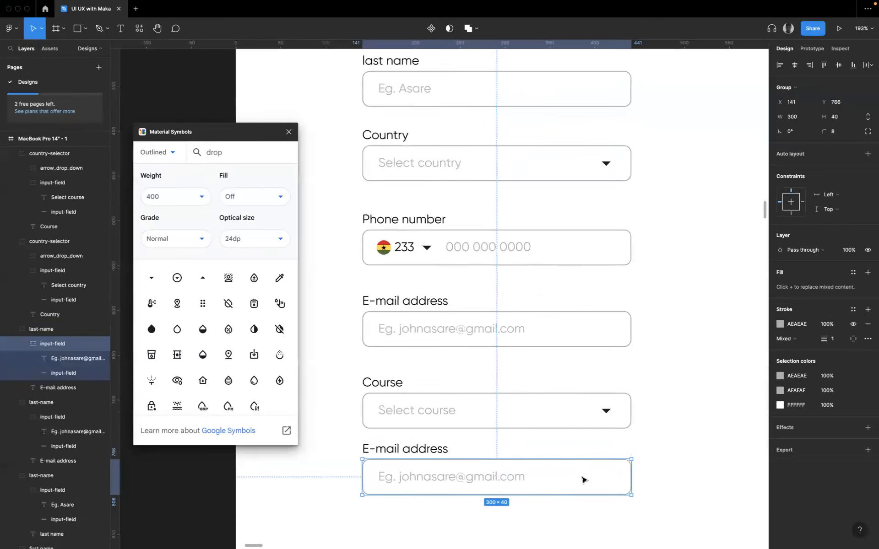
scroll(582, 479, up, 5)
double_click(647, 390)
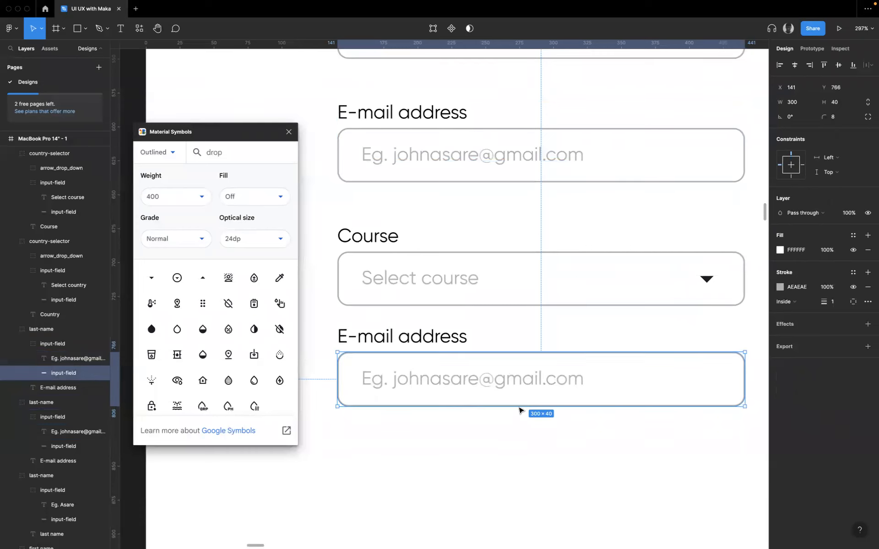
drag(516, 406, 522, 507)
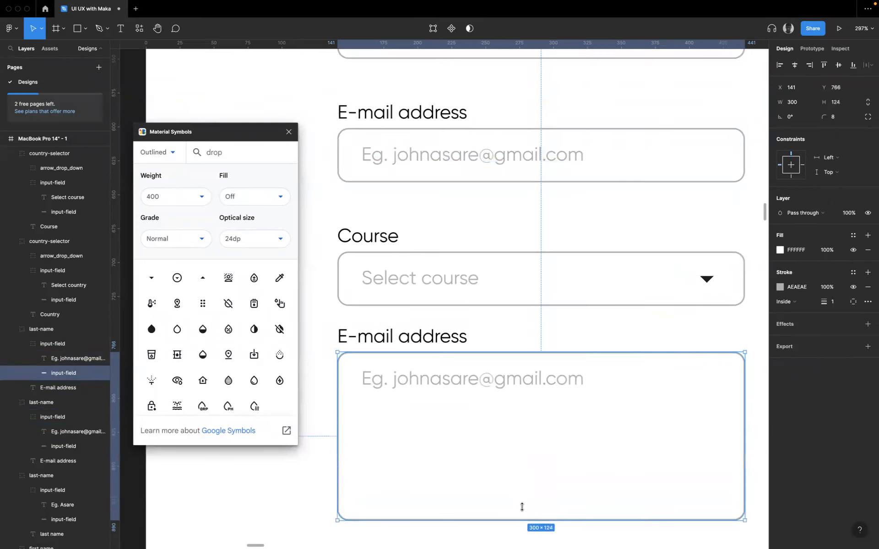
click(836, 104)
key(Return)
scroll(550, 398, down, 5)
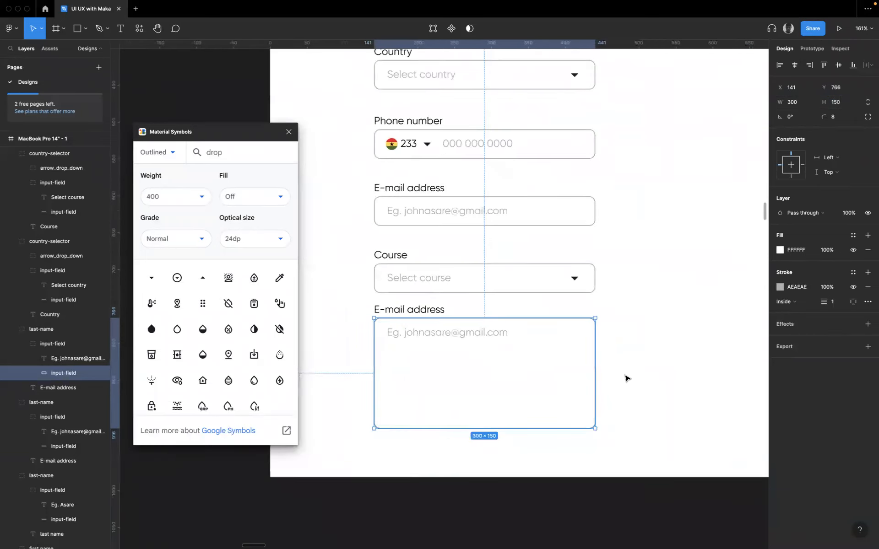
click(626, 378)
- Set the height of the enlarged input box in the lowest field to 120
scroll(626, 378, up, 3)
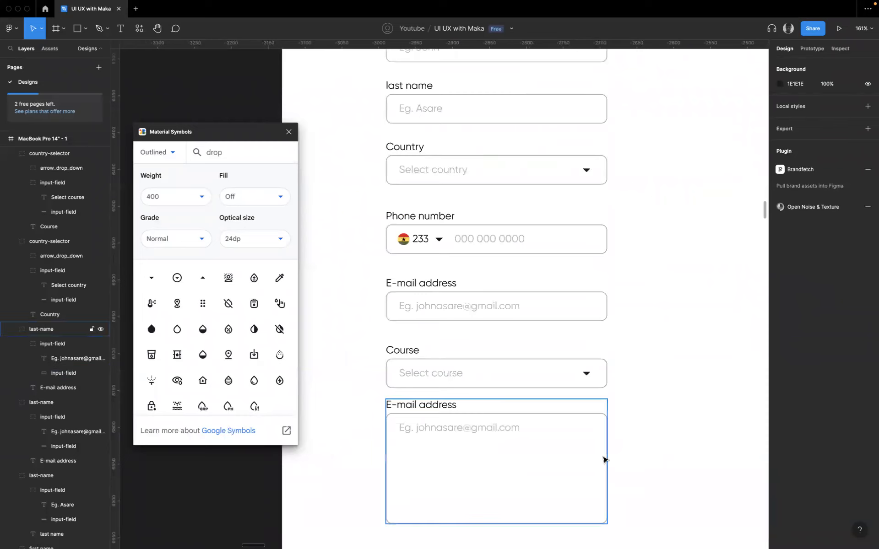
scroll(605, 460, down, 1)
super+click(559, 457)
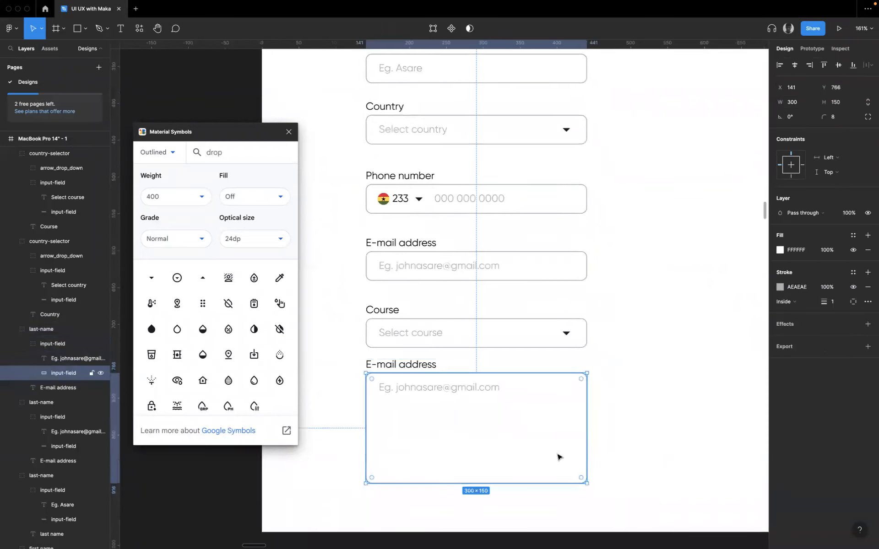
click(841, 107)
key(Return)
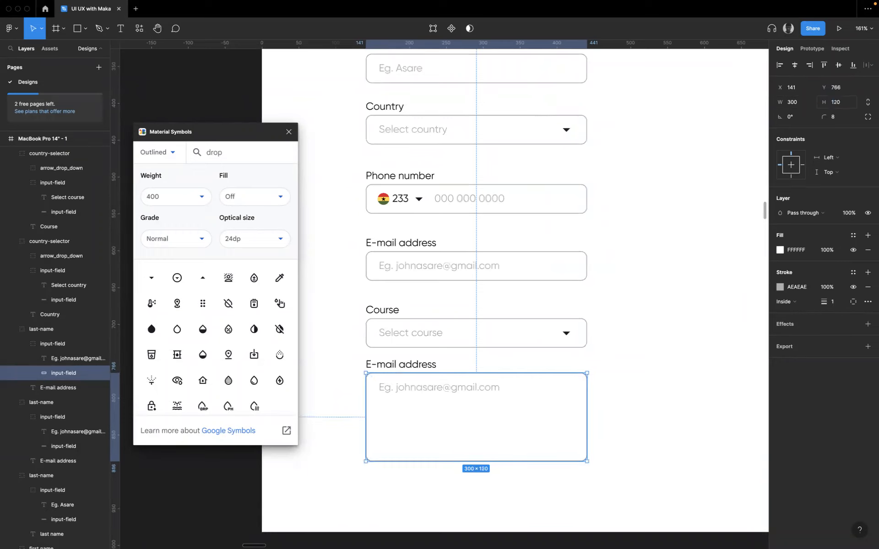
click(665, 347)
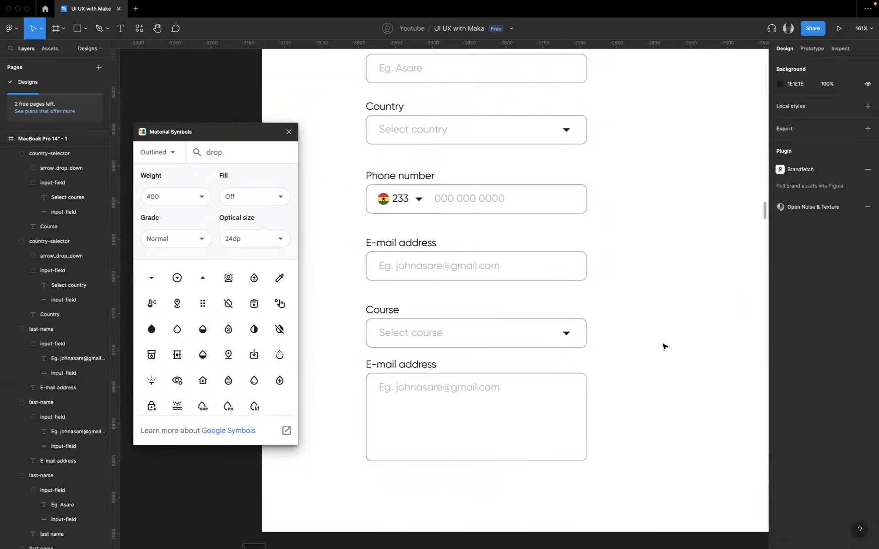
- Change the lowest field's label to "Goals to achieve" and its placeholder text to "Type here..."
click(402, 391)
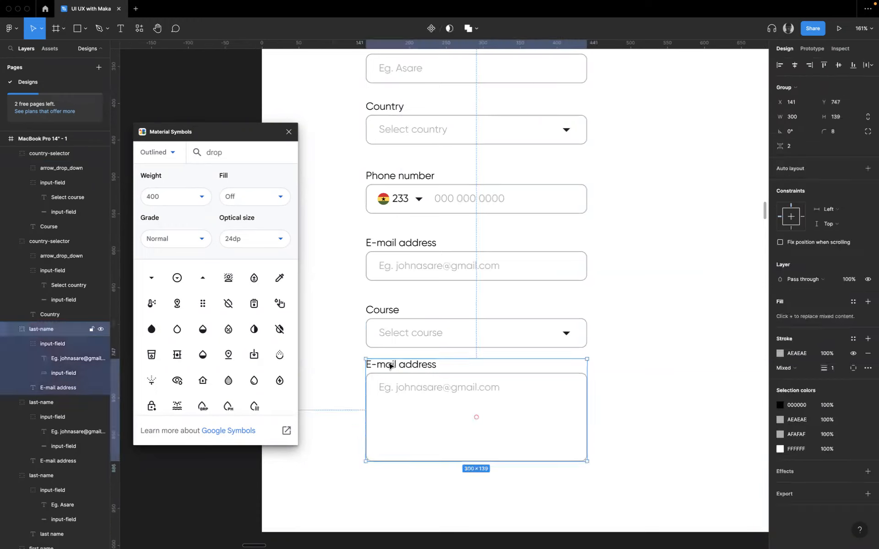
double_click(390, 365)
text(Goals to achieve)
double_click(440, 387)
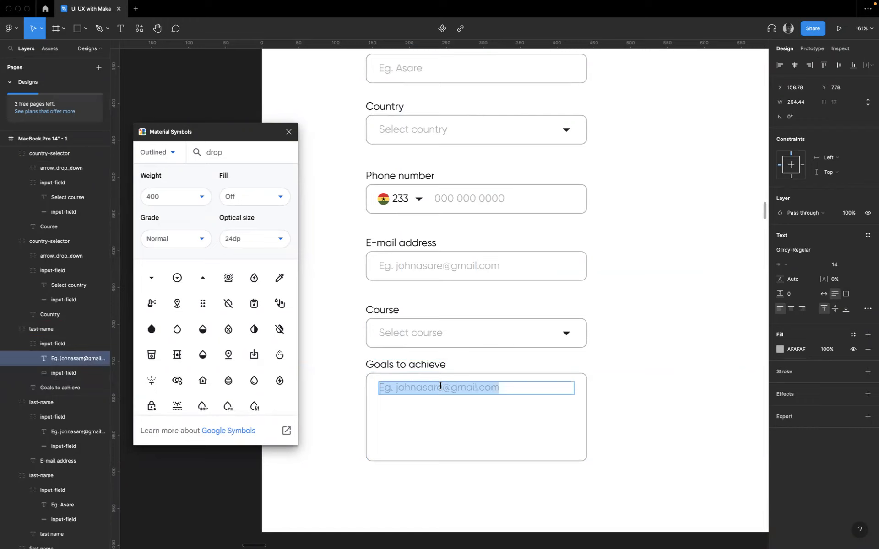
text(Type here...)
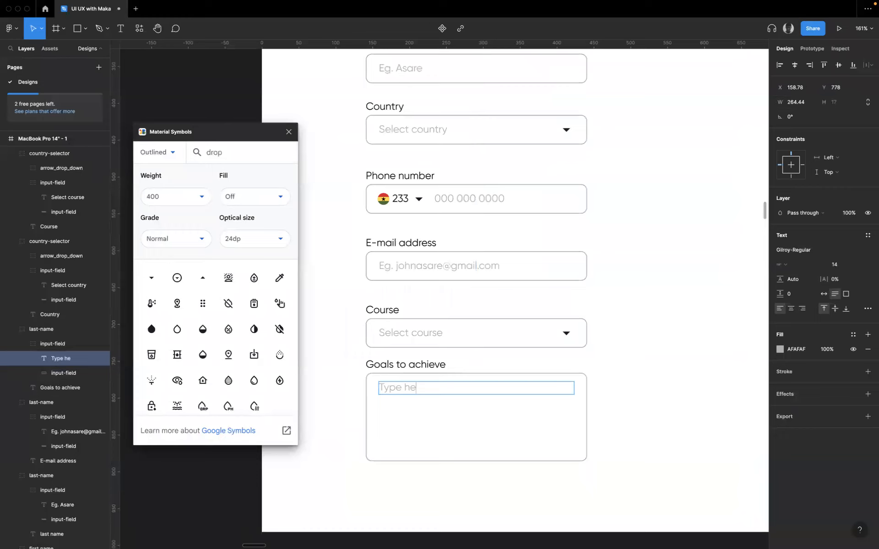
click(625, 389)
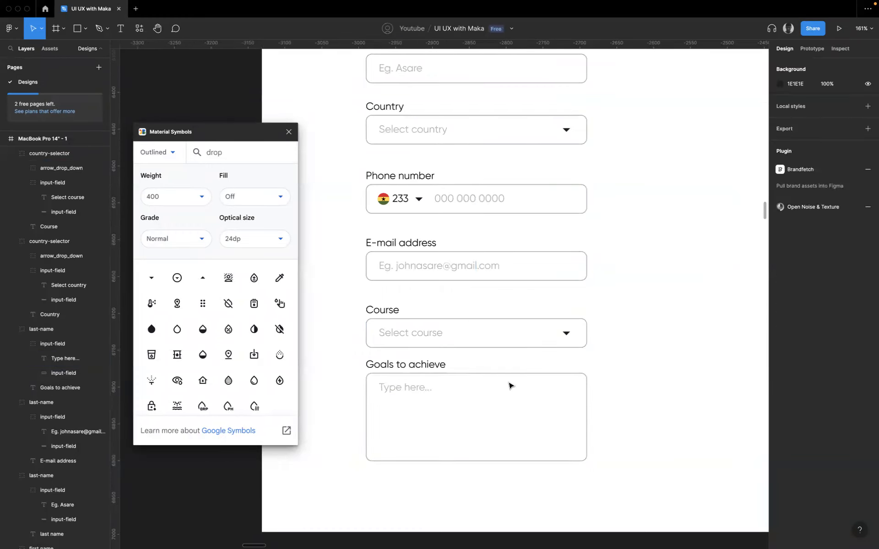
- Tidy up all the form field groups from First name to Goals to achieve into an even column with 16 spacing
scroll(511, 386, down, 3)
click(428, 357)
scroll(427, 358, down, 3)
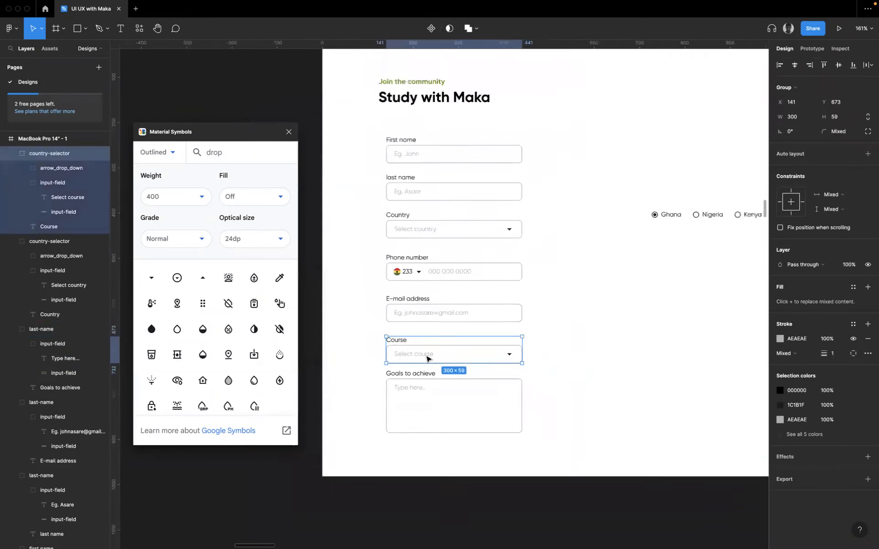
scroll(428, 359, down, 3)
click(520, 449)
drag(568, 511, 380, 172)
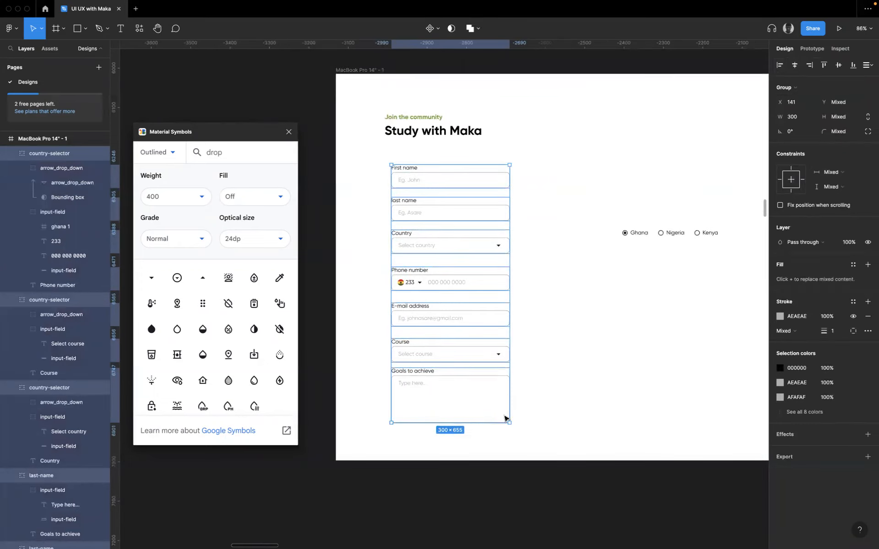
key(ctrl+alt+t)
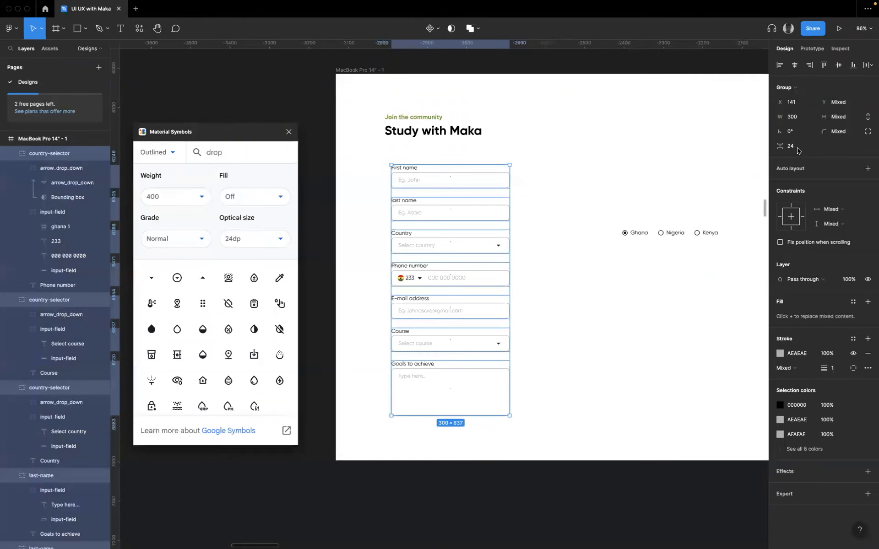
click(796, 151)
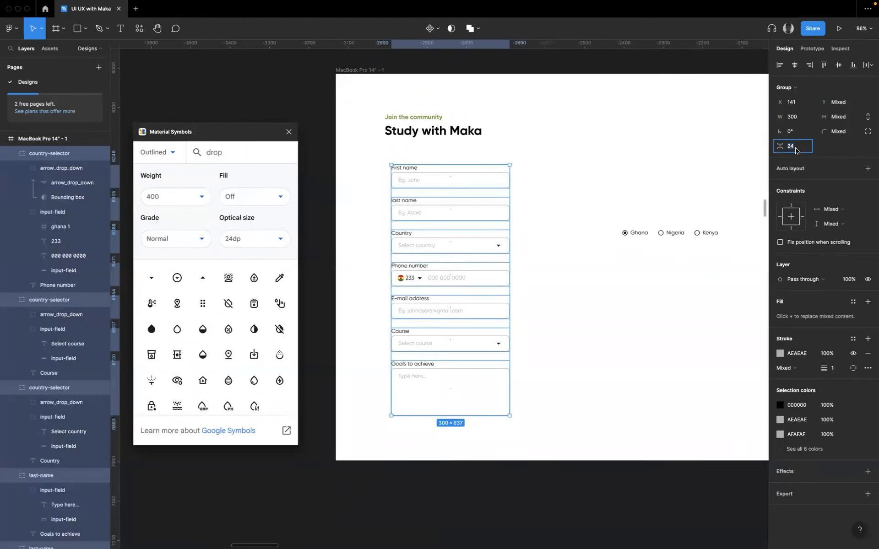
key(Return)
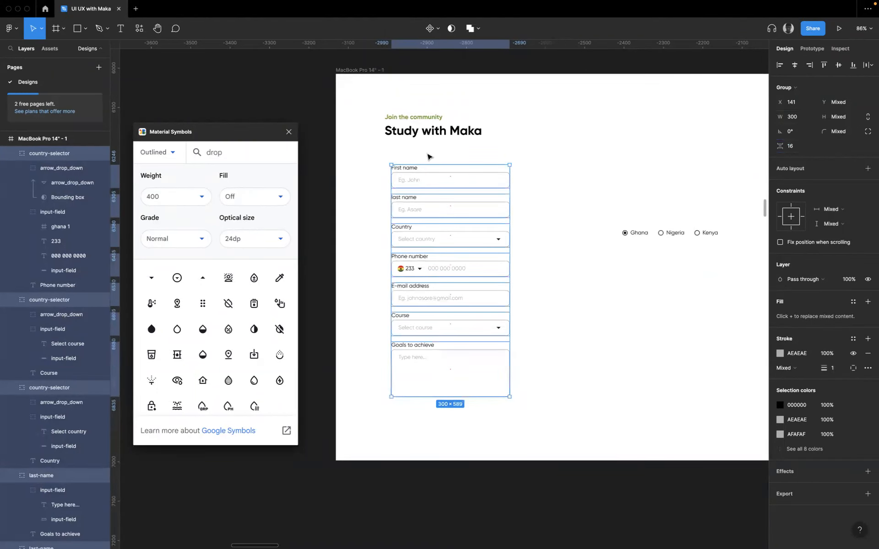
- Move the form fields up to just below the "Study with Maka" heading, left-aligned with it at X 124
drag(427, 168, 420, 167)
drag(426, 163, 422, 140)
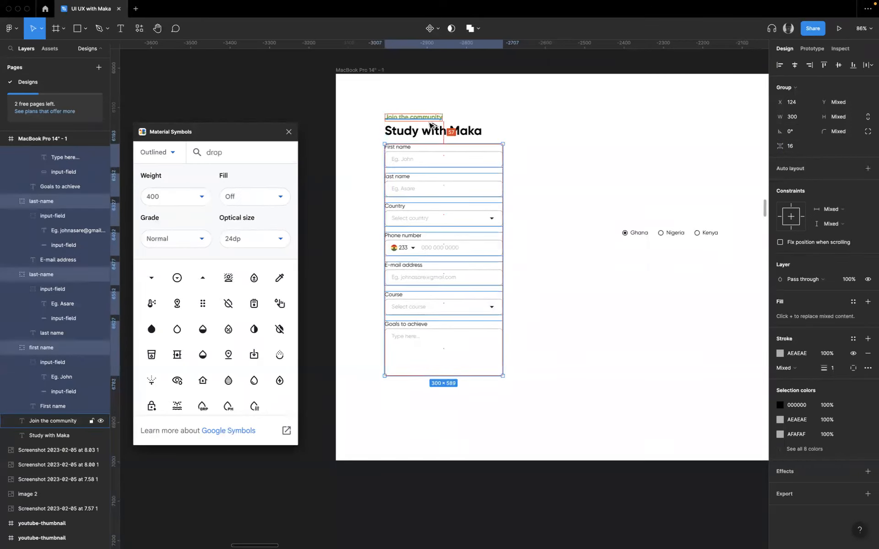
key(Down)
key(Down)
key(Down)
key(Down)
key(Down)
key(Down)
key(Down)
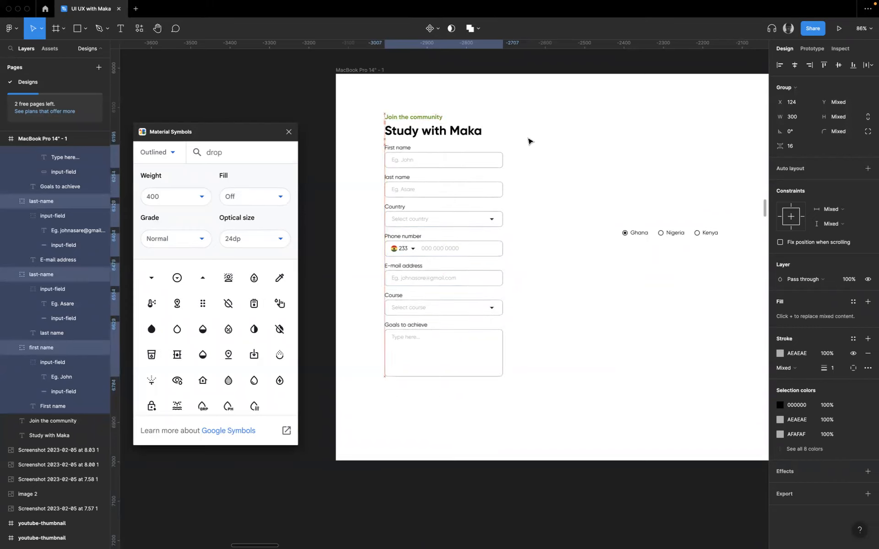
key(alt)
key(Down)
key(Down)
key(Down)
key(alt)
key(Down)
key(Down)
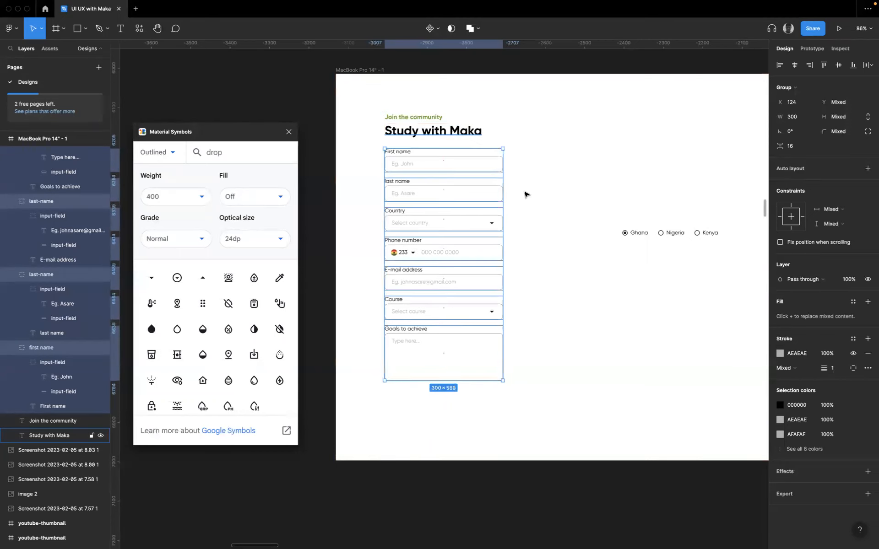
click(534, 188)
- Draw a button rectangle of 300 by 42 below the Goals to achieve field, matching the field's width, at X 124, Y 822
scroll(545, 179, up, 7)
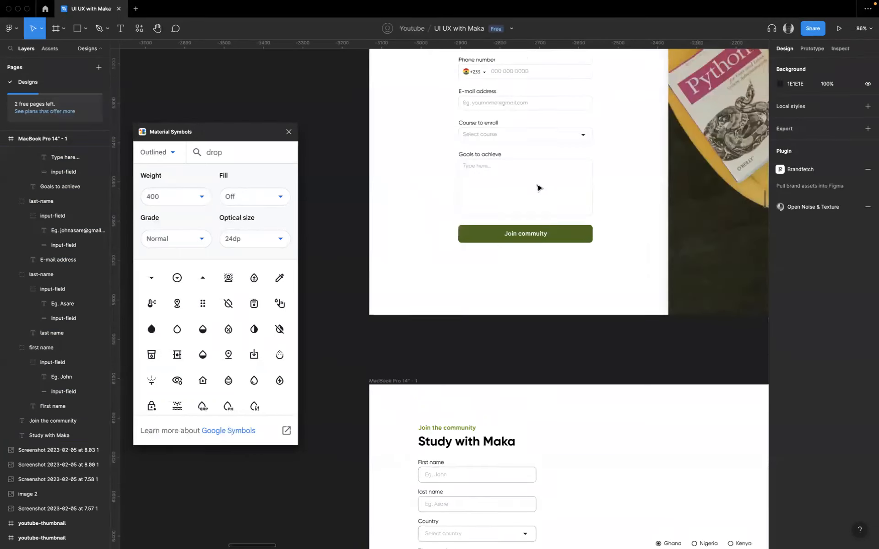
scroll(508, 288, down, 3)
scroll(532, 228, down, 6)
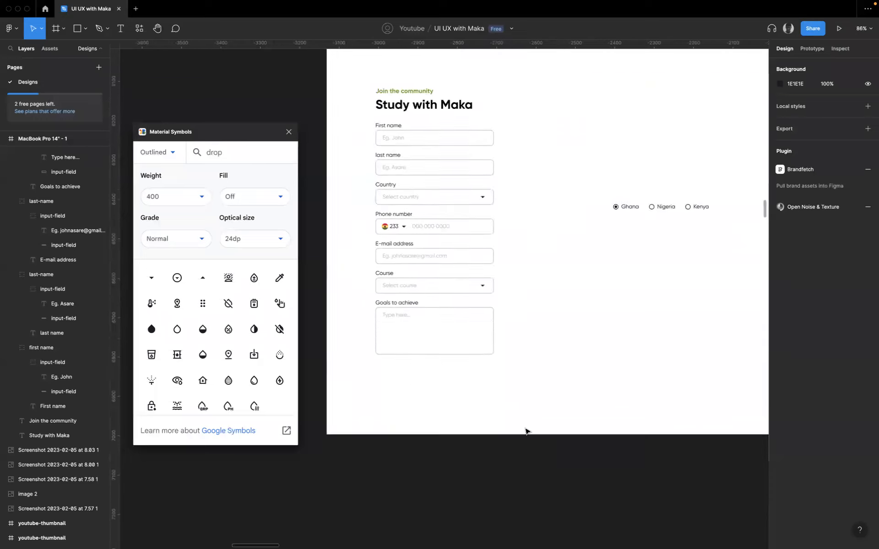
scroll(454, 339, up, 5)
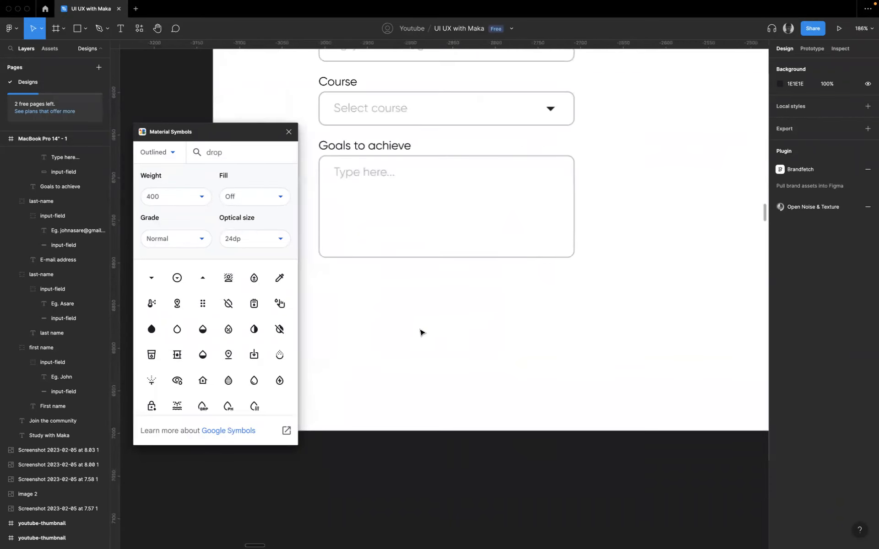
scroll(423, 330, left, 2)
scroll(417, 323, down, 1)
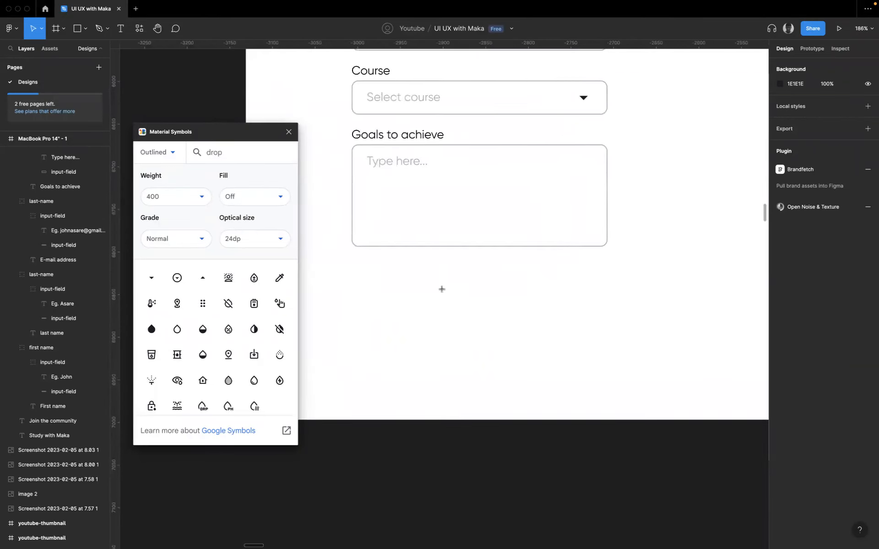
key(r)
drag(362, 283, 608, 319)
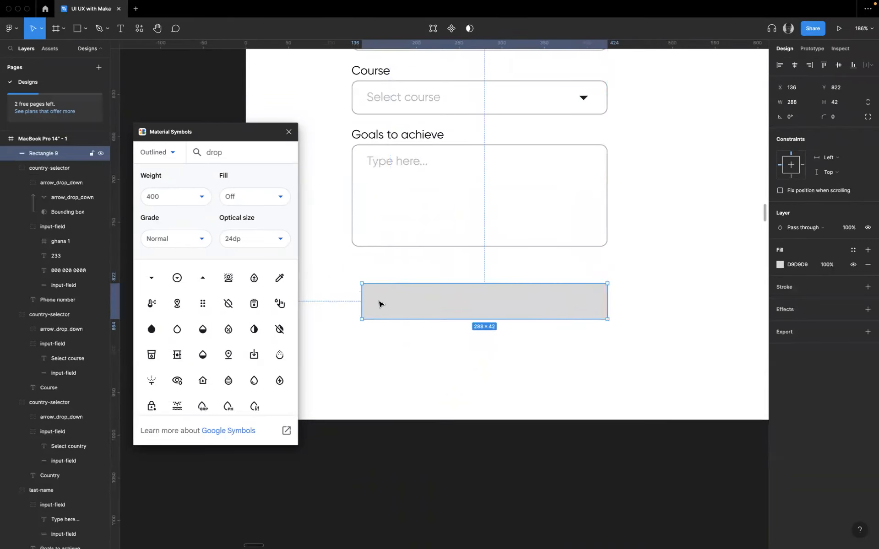
drag(362, 297, 352, 297)
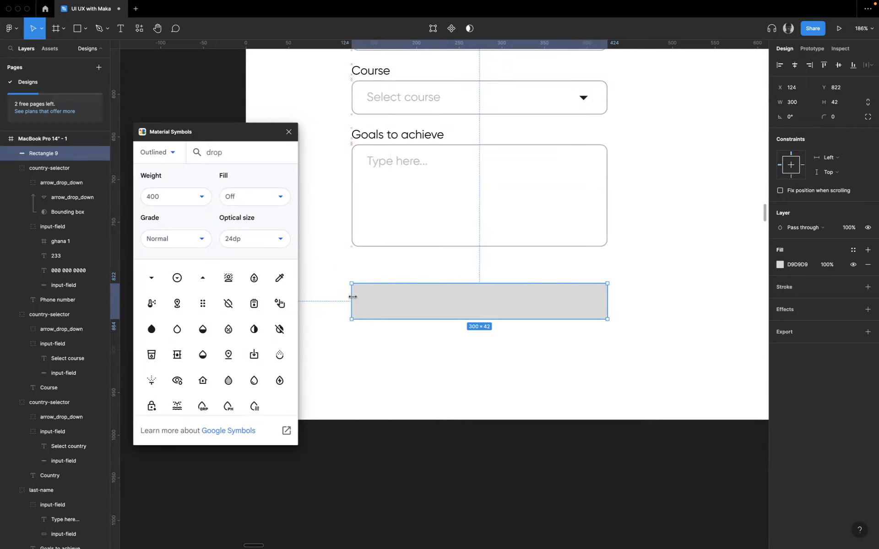
- Give the button rectangle a corner radius of 8, the same as the Goals to achieve input box
click(367, 178)
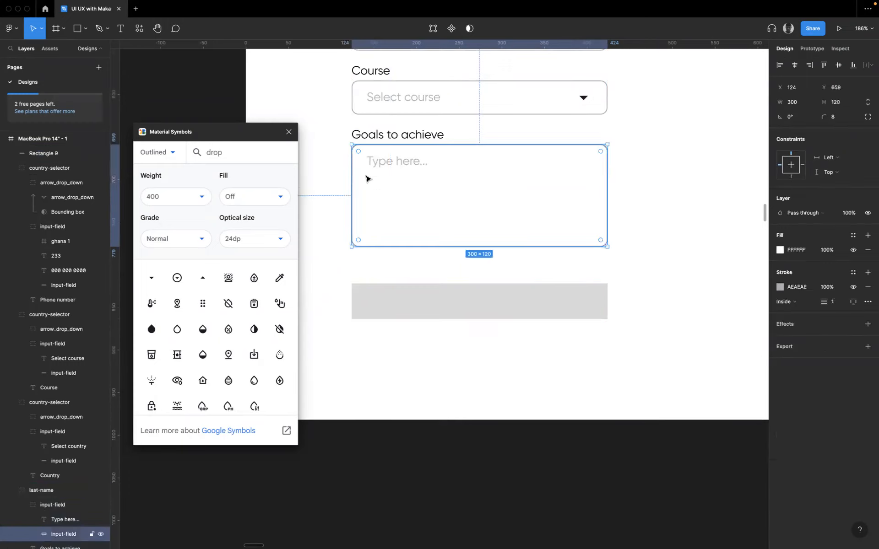
click(600, 295)
click(563, 212)
click(561, 302)
click(842, 121)
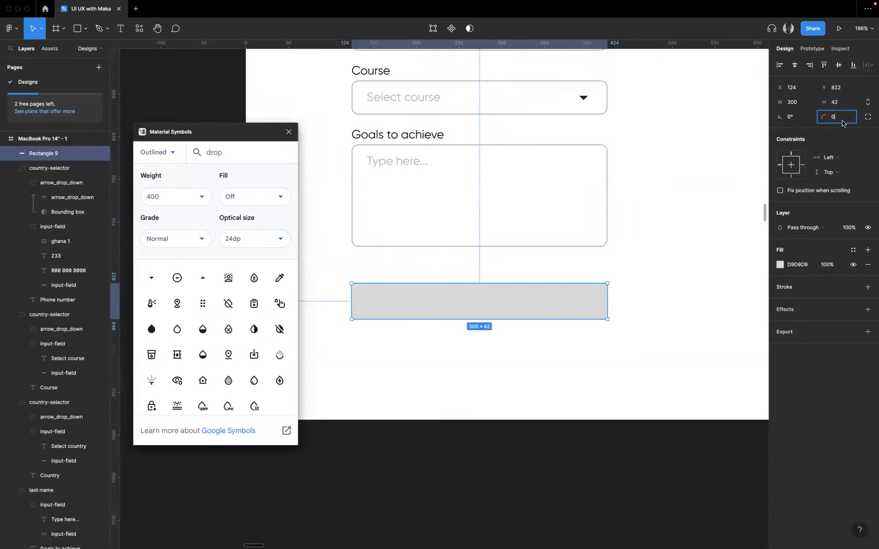
text(8)
key(Return)
click(642, 313)
key(t)
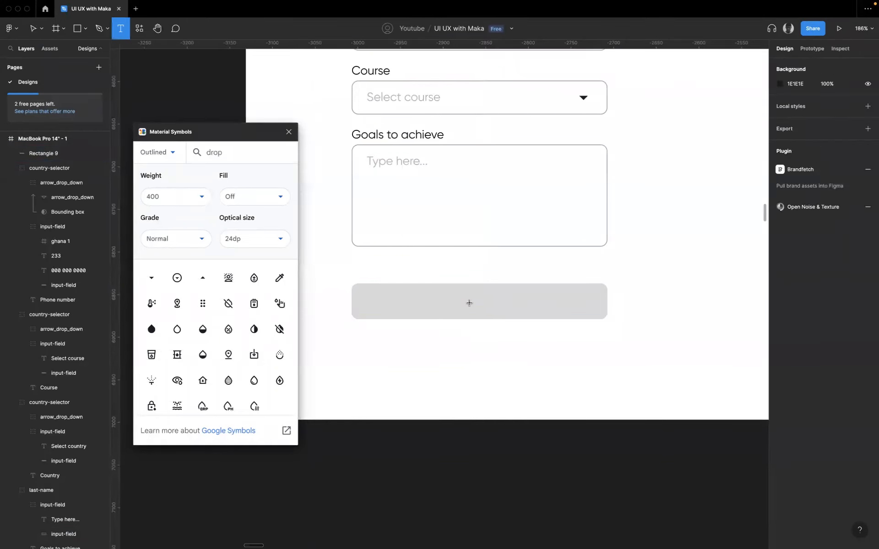
click(767, 298)
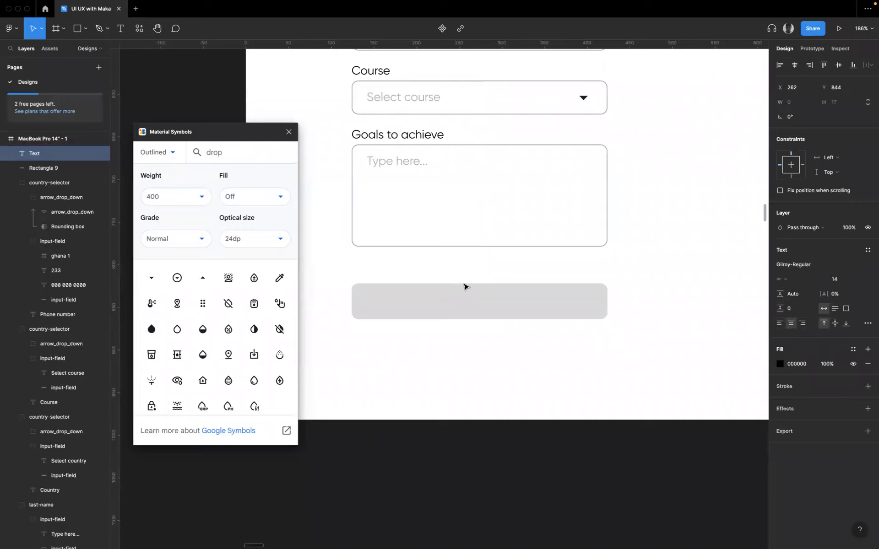
key(Escape)
- Add the text "Continue" near the middle of the button rectangle
key(t)
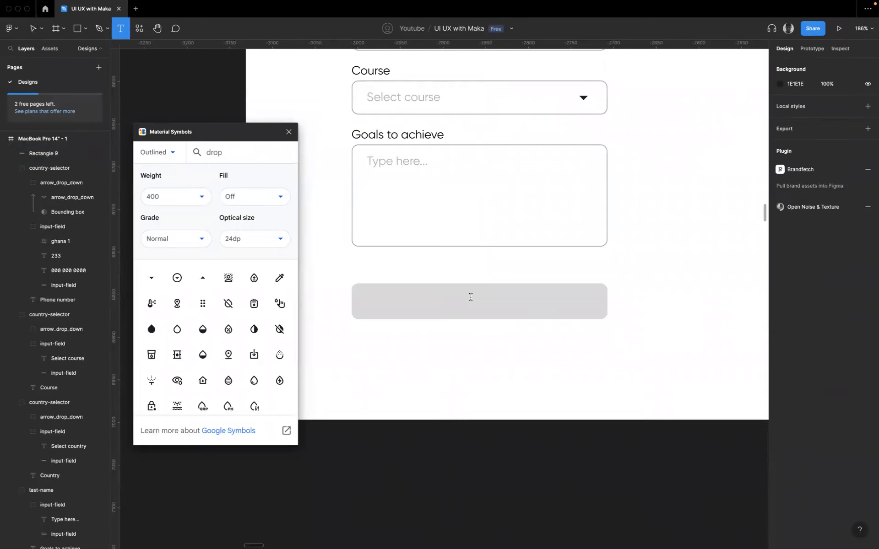
click(471, 297)
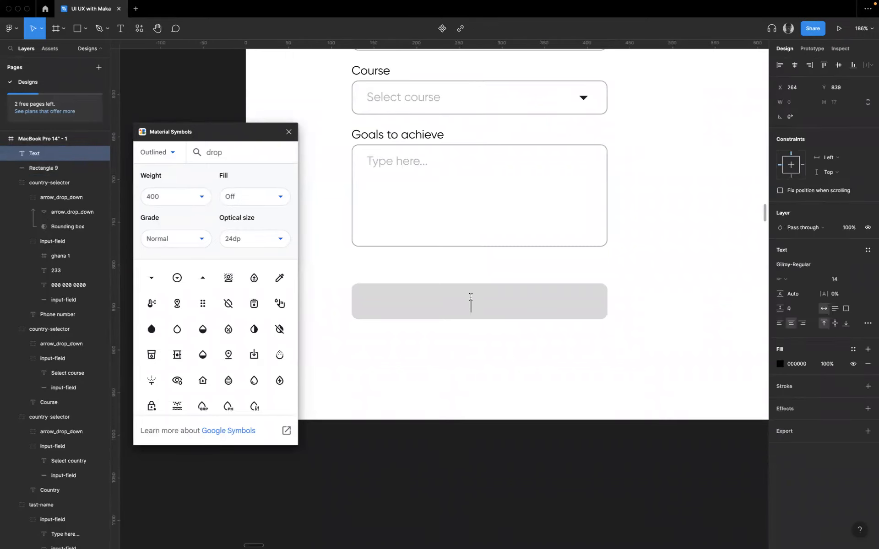
text(Continue)
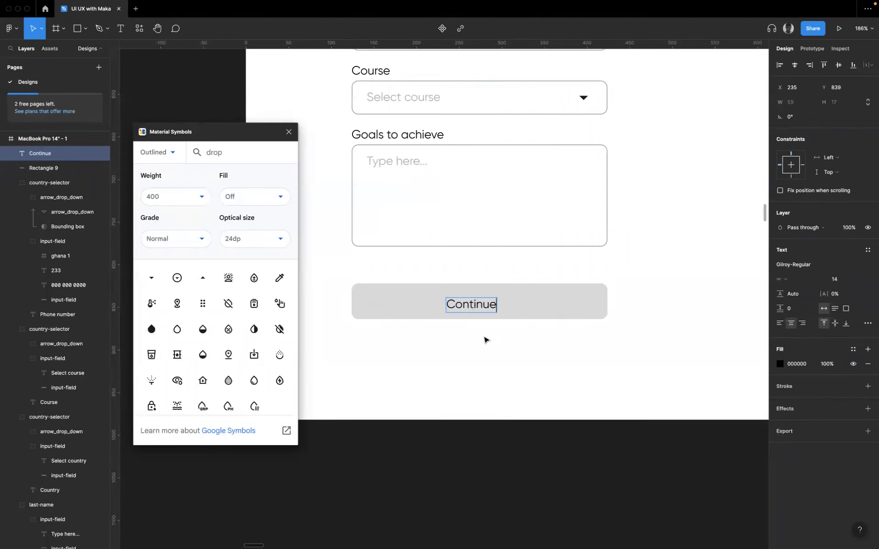
key(Escape)
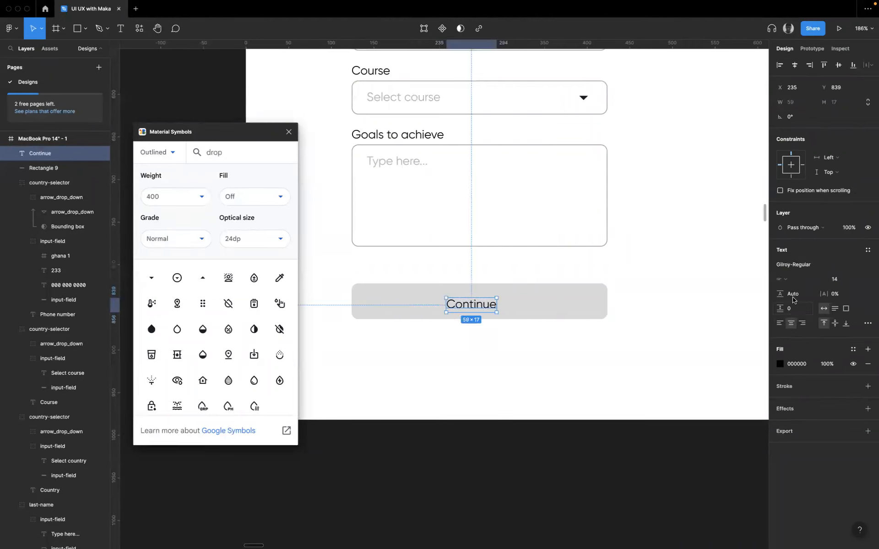
- Set the Continue text to Gilroy-Bold and center it horizontally and vertically on the button rectangle
click(867, 267)
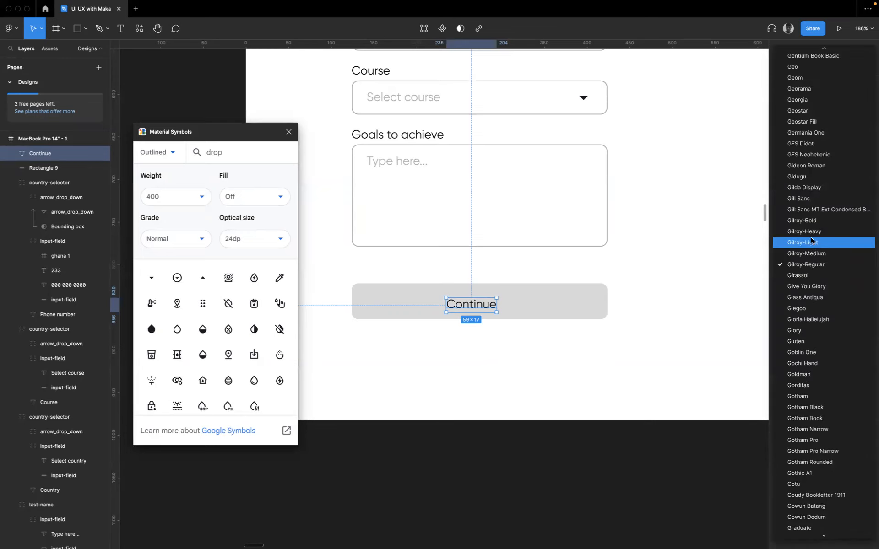
click(809, 223)
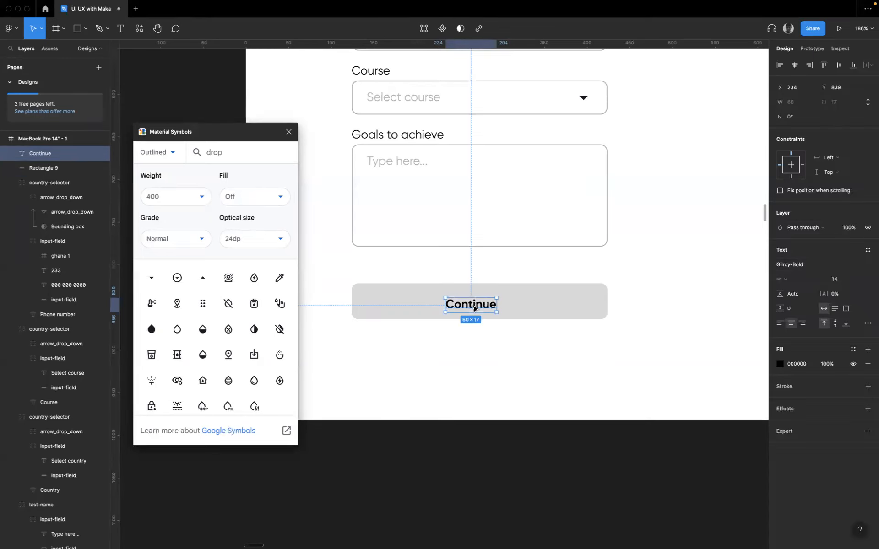
shift+click(541, 303)
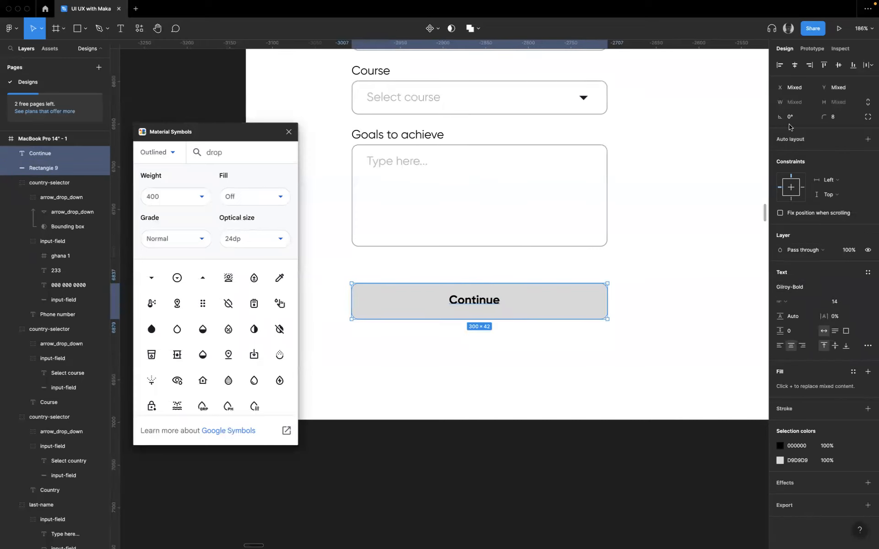
click(794, 65)
click(839, 65)
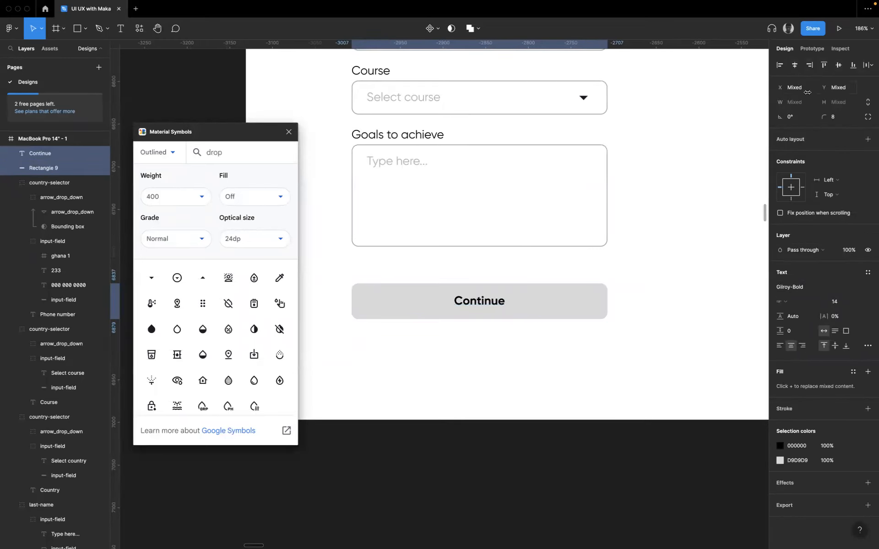
- Group the Continue text with its rectangle and name the group "button"
key(super+g)
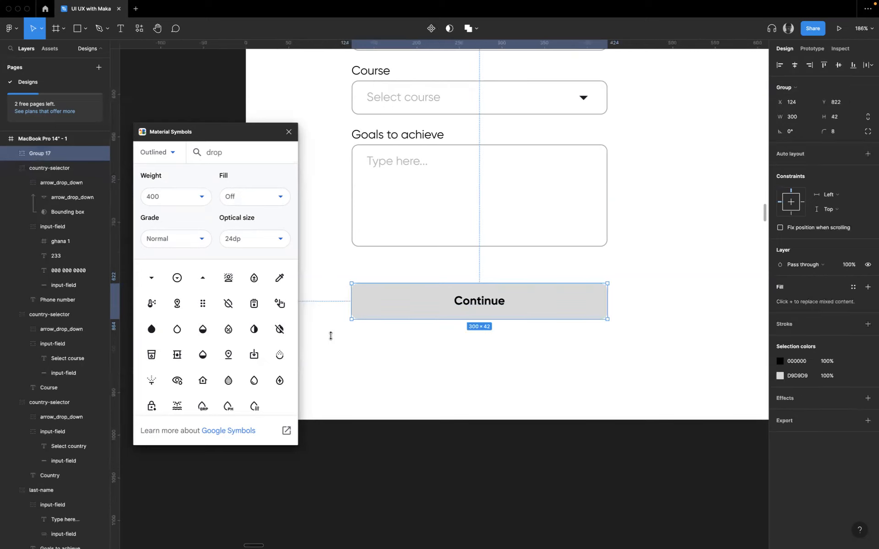
double_click(39, 154)
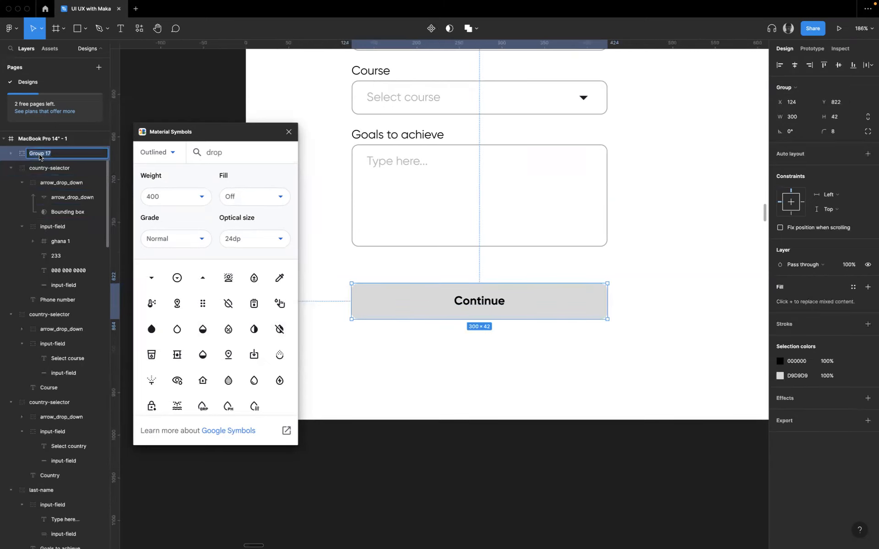
text(button)
click(545, 325)
- Fill the button rectangle with the green 426910 sampled from the reference form's button
click(563, 298)
click(562, 300)
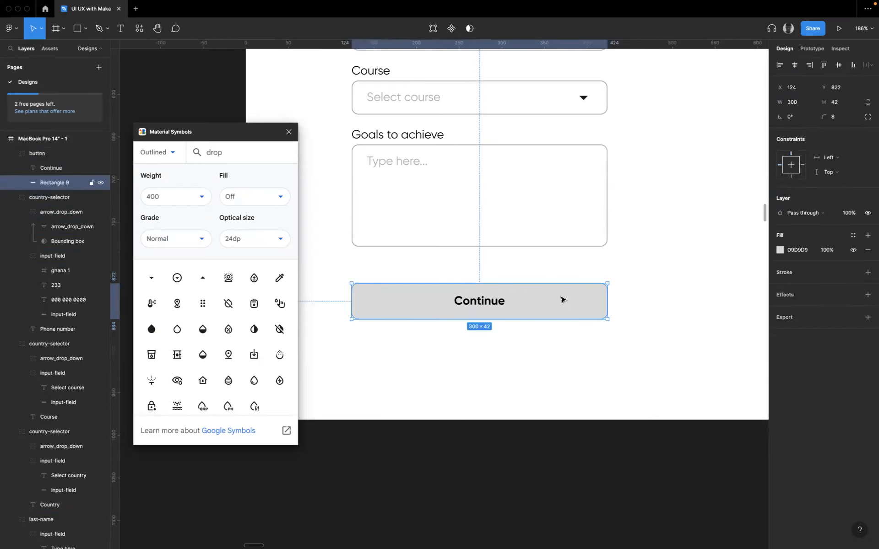
key(i)
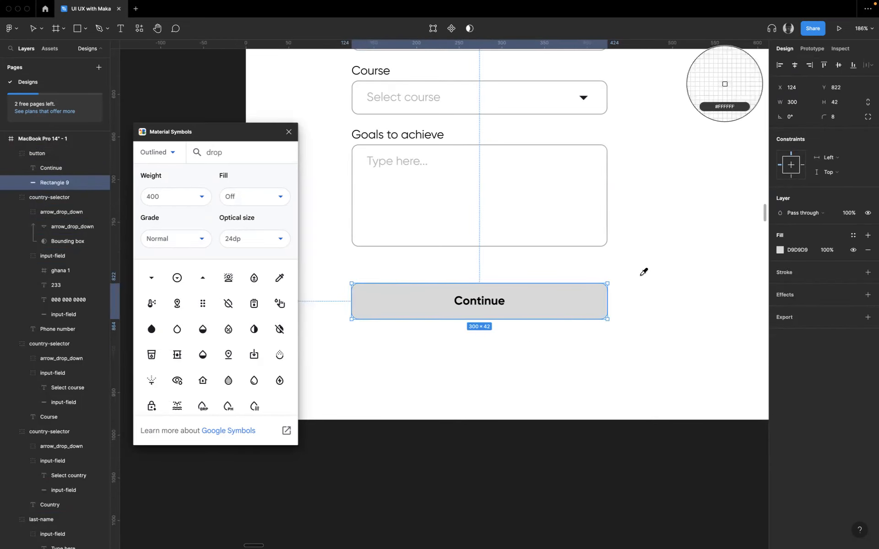
scroll(641, 273, up, 10)
scroll(585, 268, up, 10)
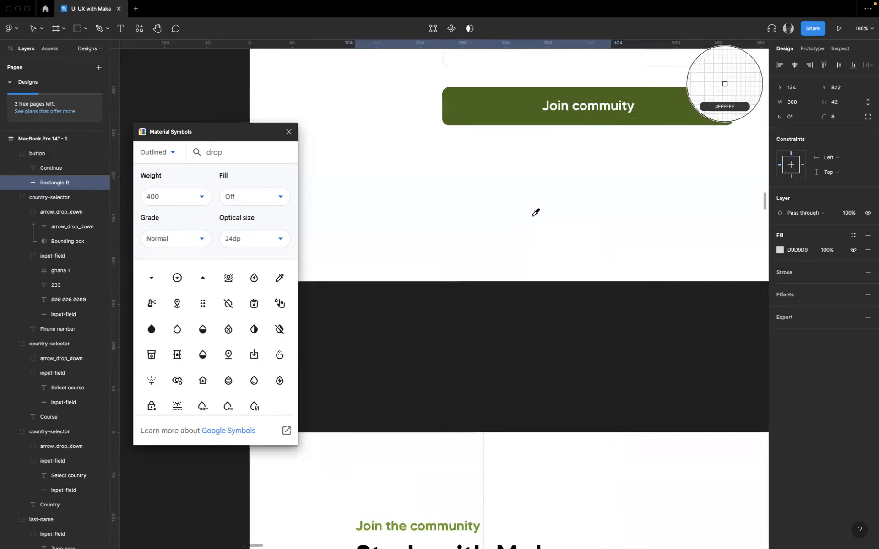
click(520, 158)
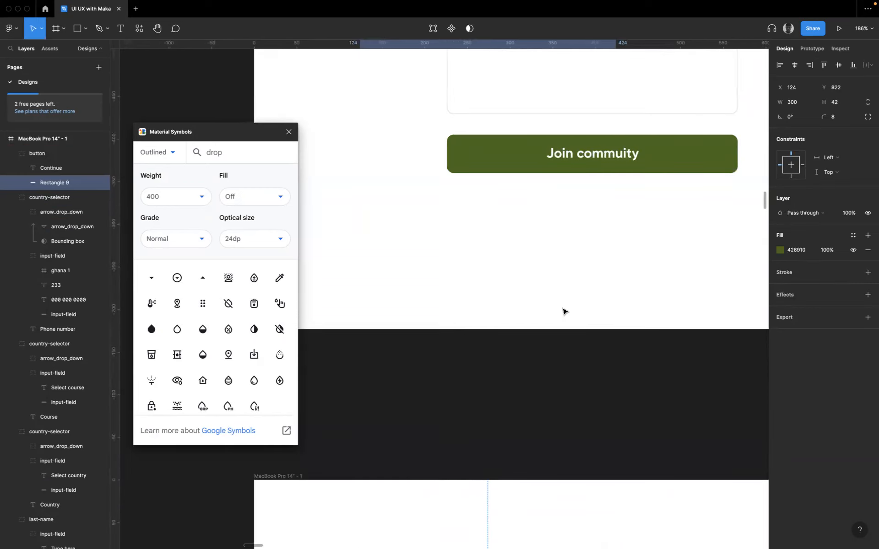
- Correct the spelling of the reference form's button label to "Join community" and copy the label text
click(582, 161)
double_click(581, 159)
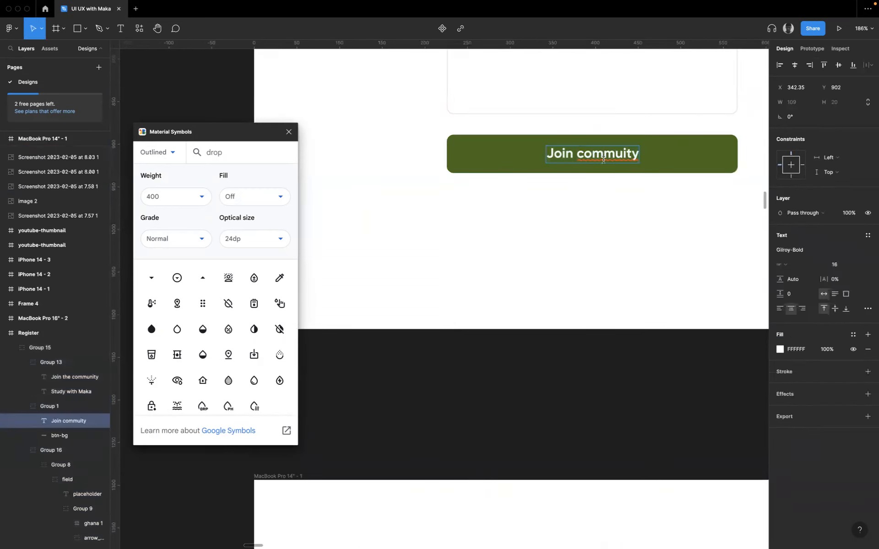
click(620, 155)
text(n)
key(super+a)
key(super+c)
key(Escape)
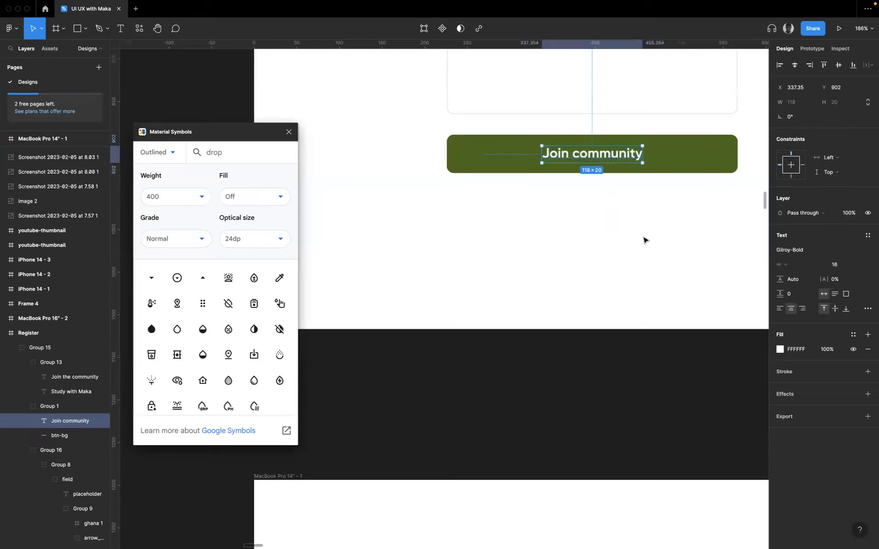
- Replace the Continue text on the new form's button with the copied "Join community" label
scroll(645, 238, down, 15)
scroll(536, 311, down, 5)
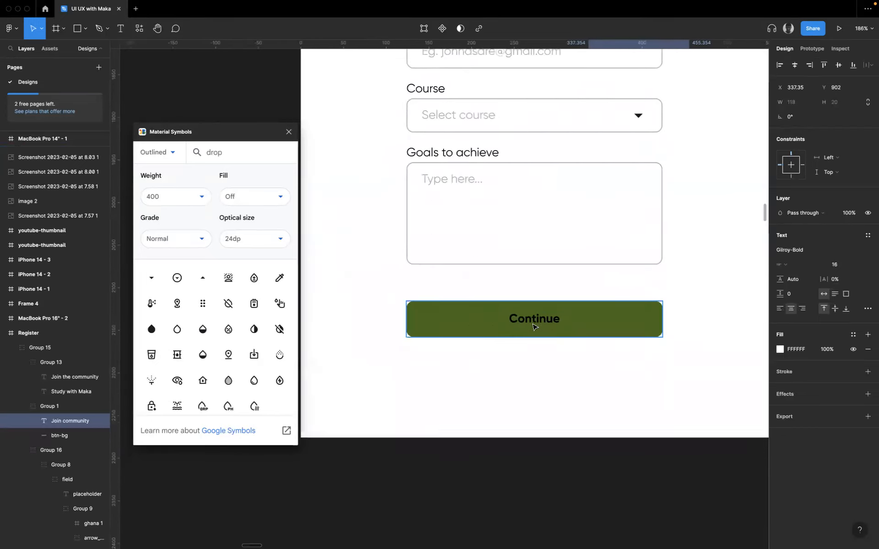
double_click(527, 311)
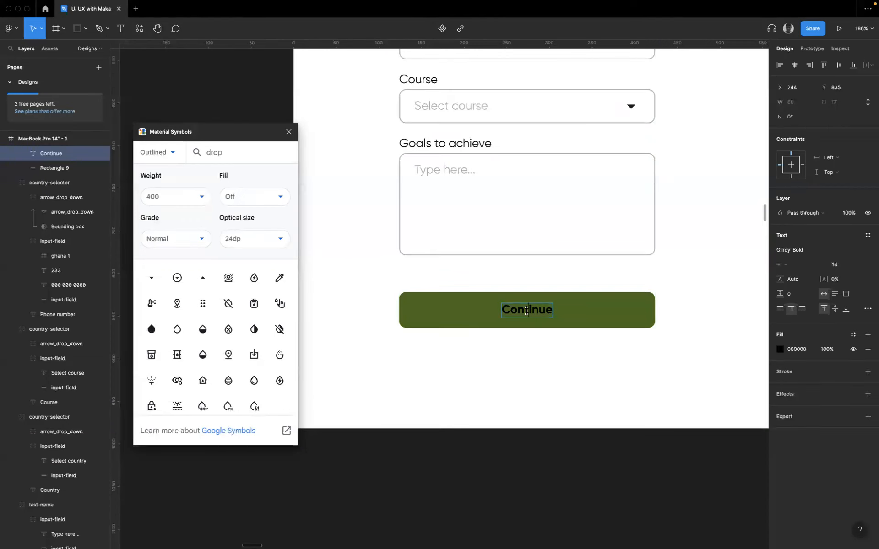
key(super+a)
key(super+v)
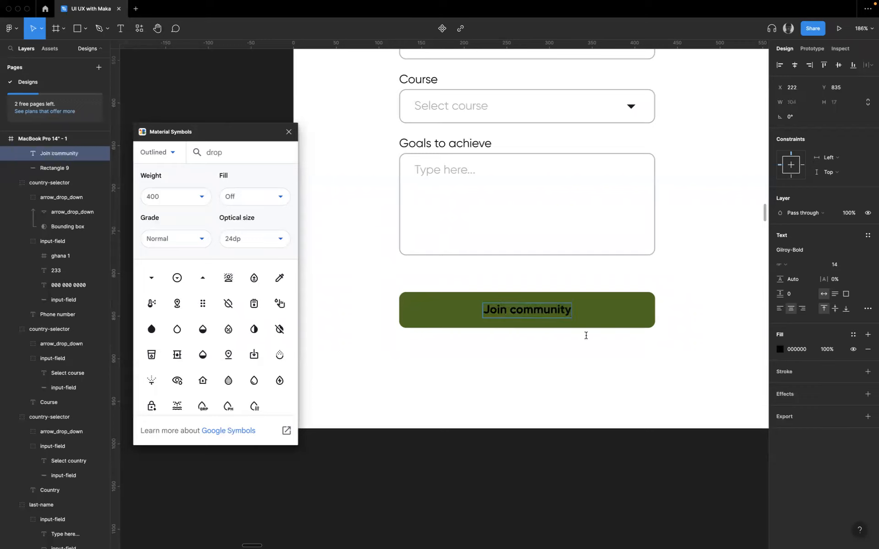
key(Escape)
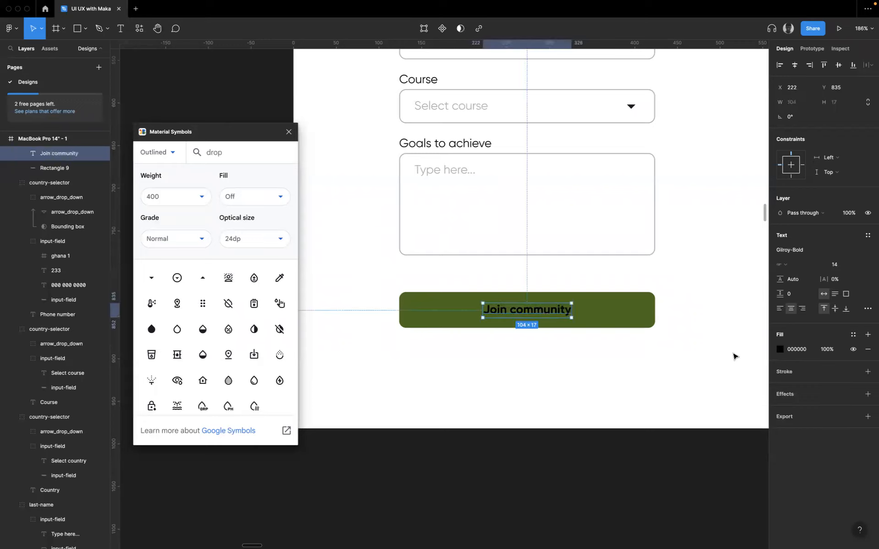
- Change the fill color of the new button's Join community label to white FFFFFF
click(781, 350)
click(551, 356)
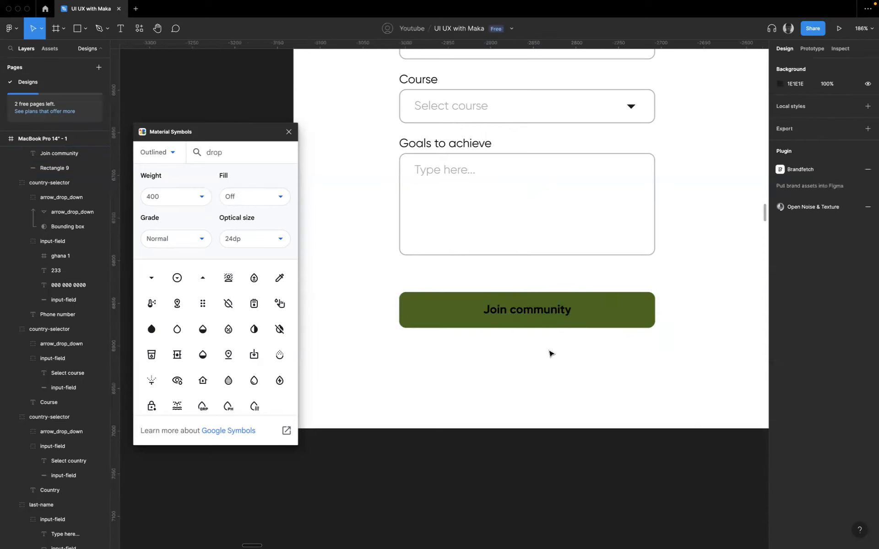
double_click(546, 318)
click(780, 353)
drag(696, 358, 630, 280)
click(576, 378)
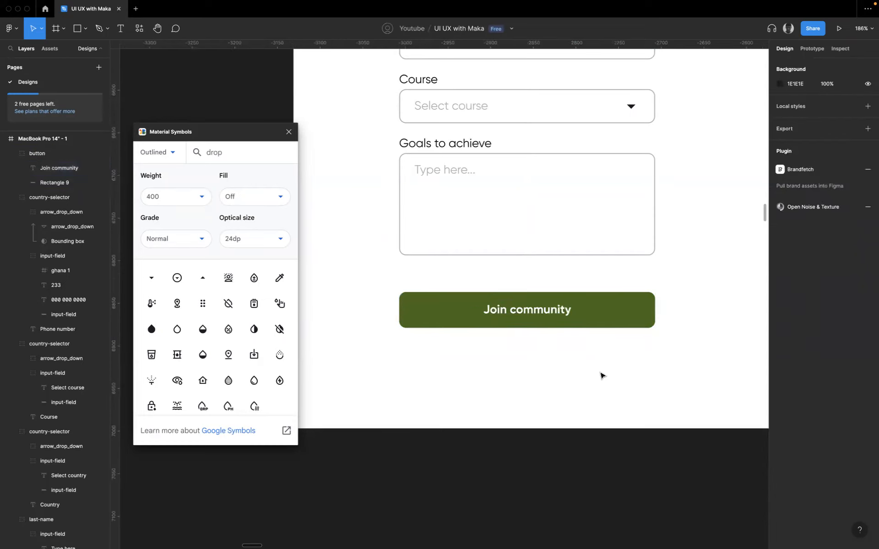
- Move the button group up to Y 803, leaving a 24 gap below the Goals to achieve field
scroll(602, 374, up, 3)
scroll(603, 375, down, 2)
click(479, 247)
click(532, 298)
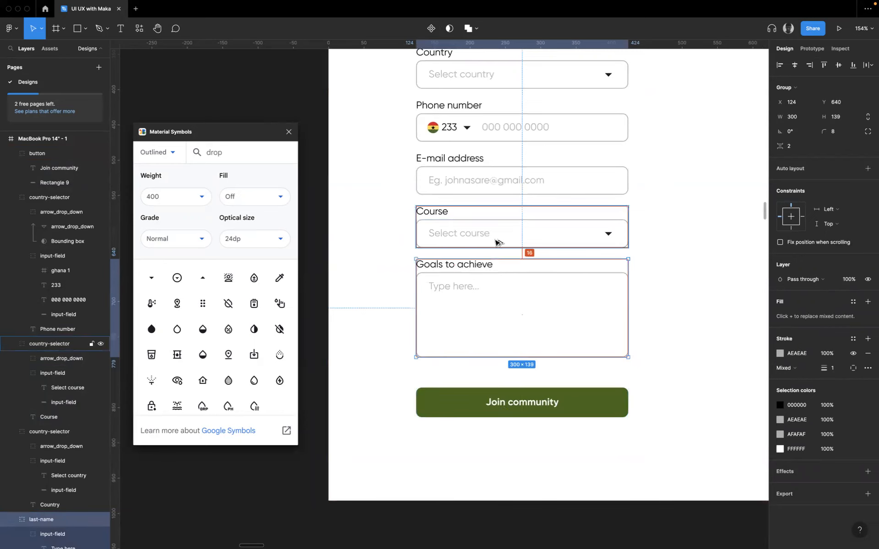
click(494, 400)
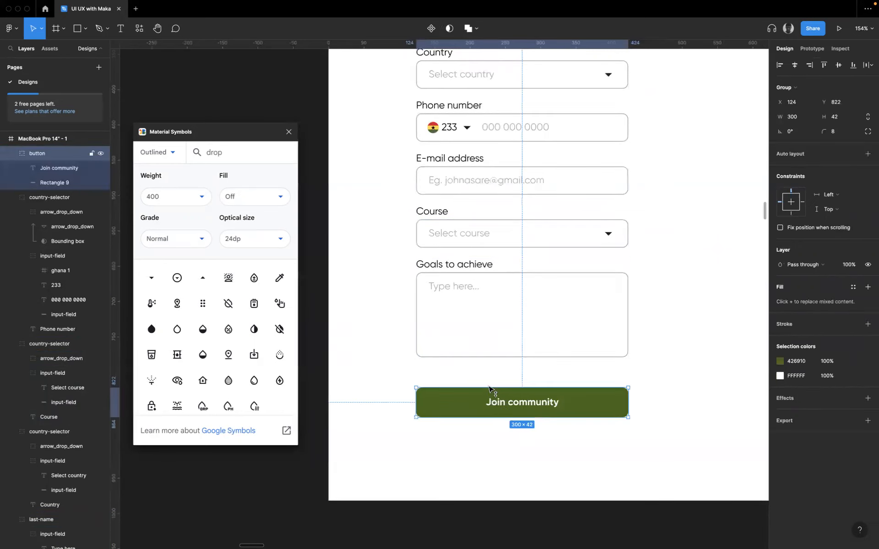
drag(490, 389, 491, 373)
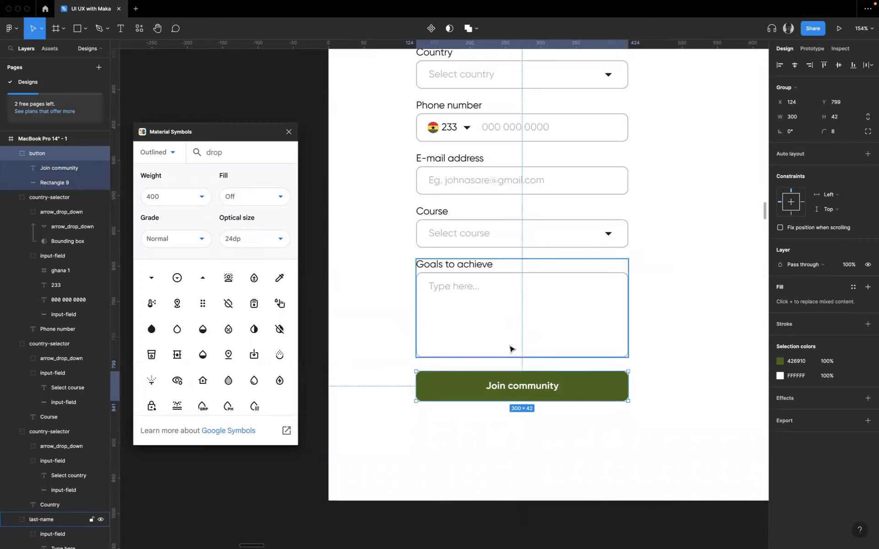
key(Down)
key(Down)
key(Down)
key(Down)
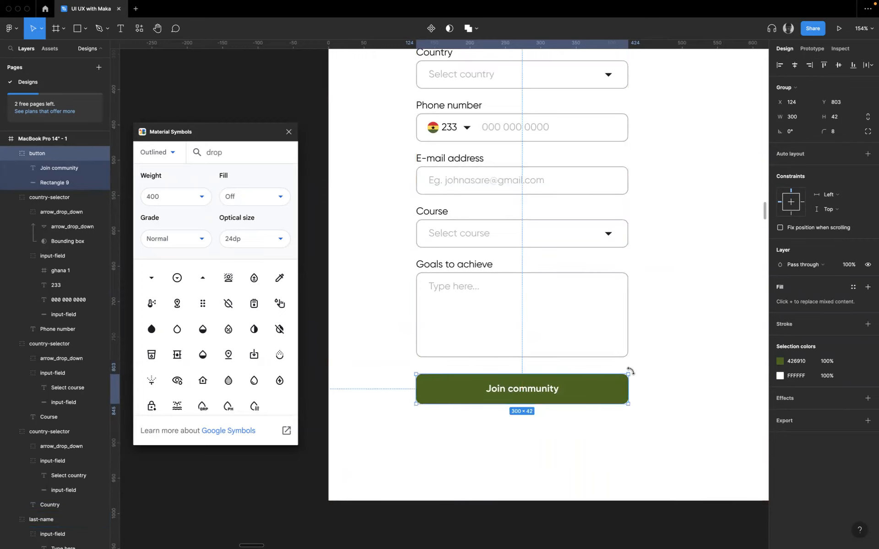
- Move the whole form, from the Join the community heading down to the button, to X 167 in the MacBook frame
click(658, 355)
scroll(658, 356, down, 4)
scroll(658, 357, down, 5)
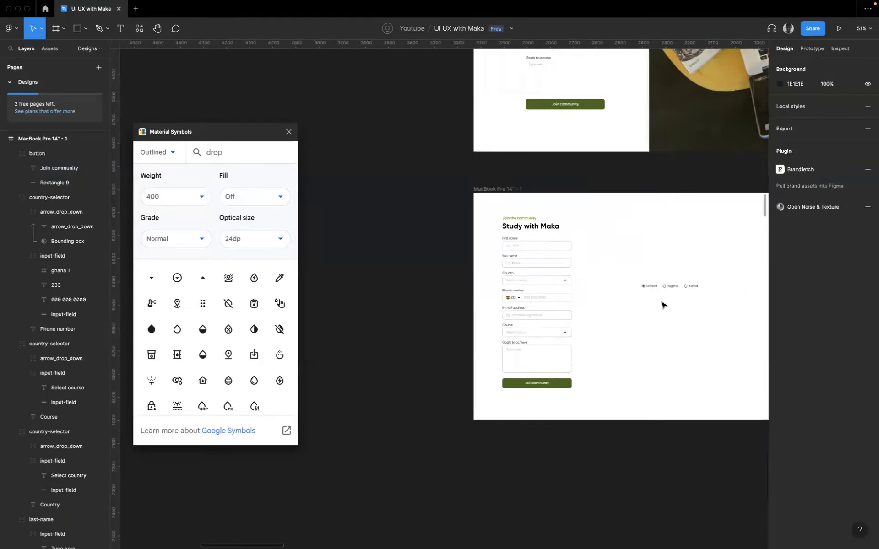
scroll(689, 293, up, 4)
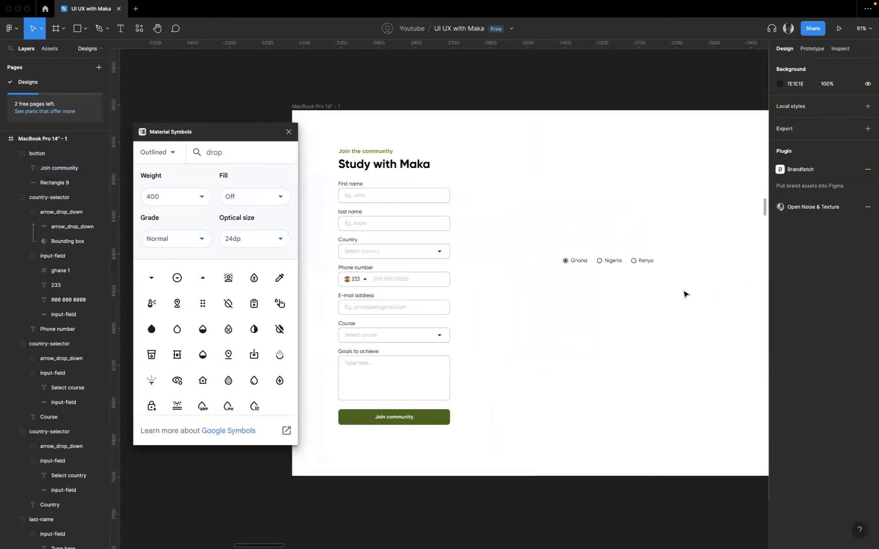
scroll(685, 286, down, 1)
drag(499, 492, 345, 119)
drag(423, 264, 438, 261)
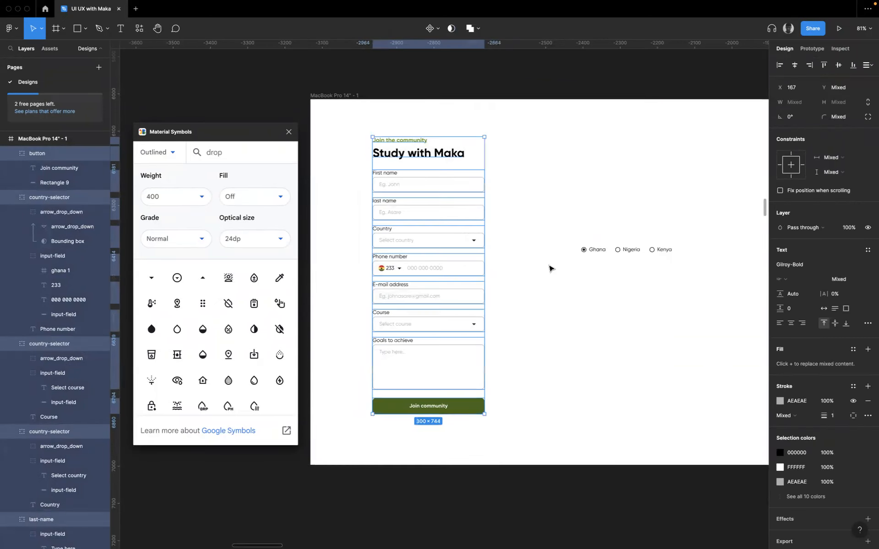
- Move the three country radio buttons out above the MacBook frame and enclose them in a new 404 by 76 frame
click(613, 302)
drag(588, 234, 683, 263)
drag(594, 252, 266, 77)
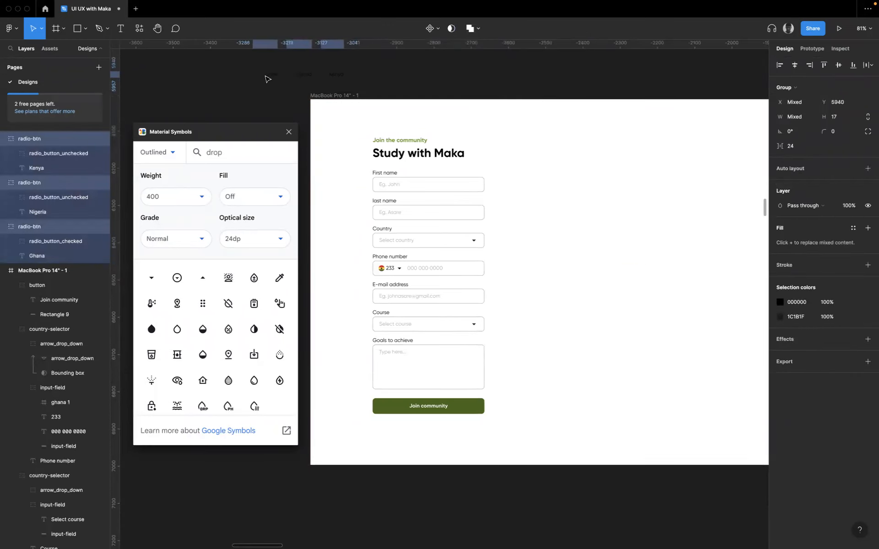
click(232, 78)
key(f)
drag(222, 57, 372, 86)
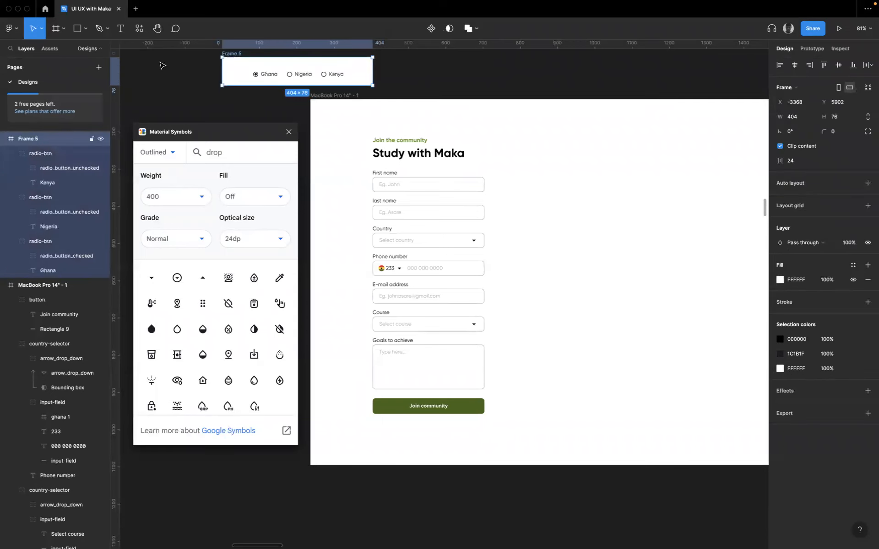
- Draw a full-height 880 by 982 rectangle at X 632, Y 0 beside the form, modeled on the reference design's picture
scroll(491, 119, up, 10)
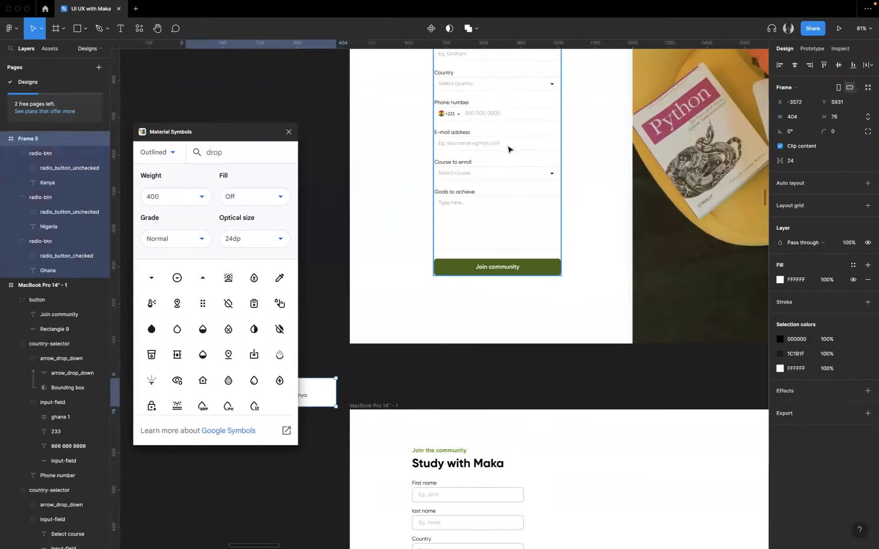
scroll(509, 149, right, 5)
click(663, 175)
scroll(659, 174, down, 5)
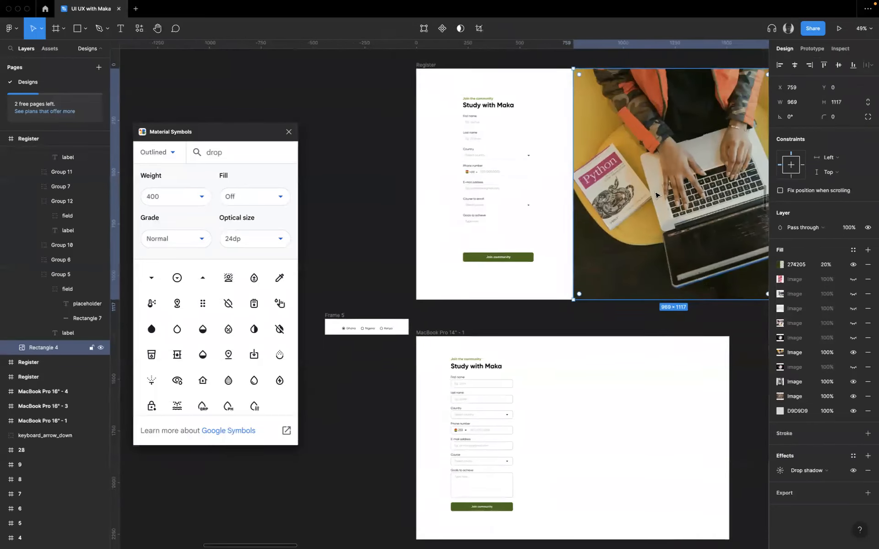
scroll(657, 193, right, 3)
scroll(628, 292, down, 2)
click(549, 329)
key(r)
drag(448, 259, 632, 463)
click(650, 402)
click(570, 397)
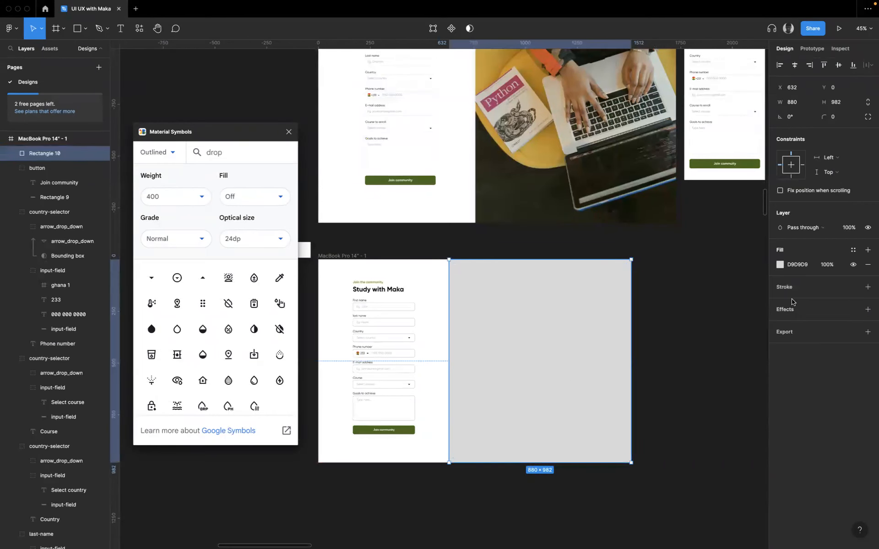
- Try an image fill on the large rectangle beside the form, and replace it with a plain D9D9D9 fill
click(780, 266)
click(699, 268)
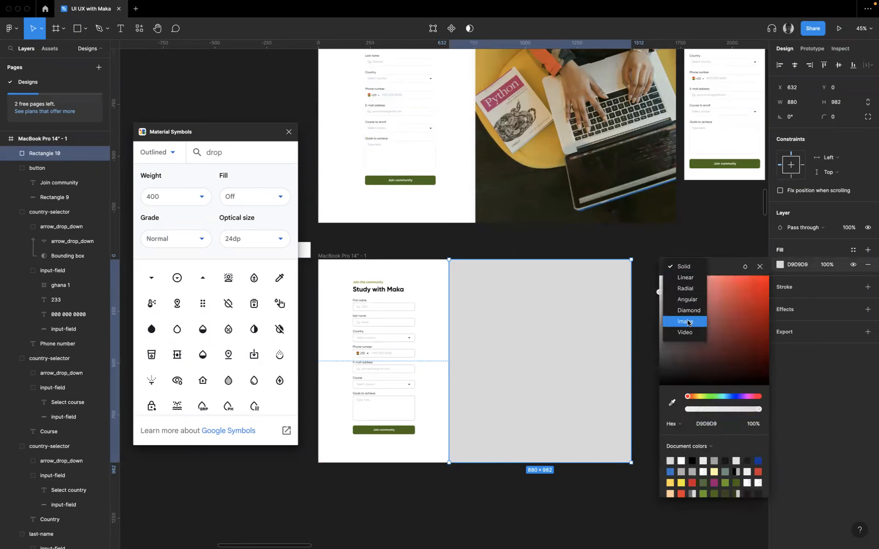
key(Return)
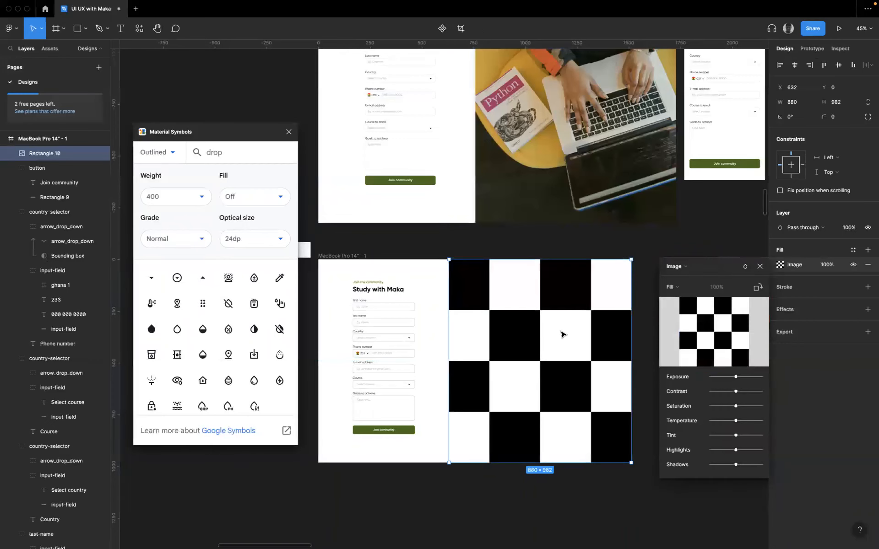
click(868, 265)
click(867, 250)
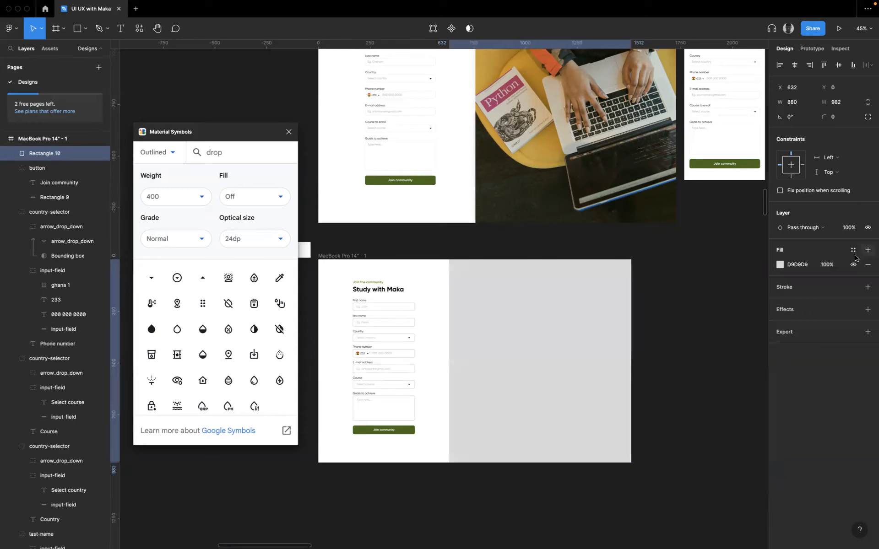
- Close the Material Symbols plugin, find the Pexels plugin with the search term "pexels" and run it
click(287, 131)
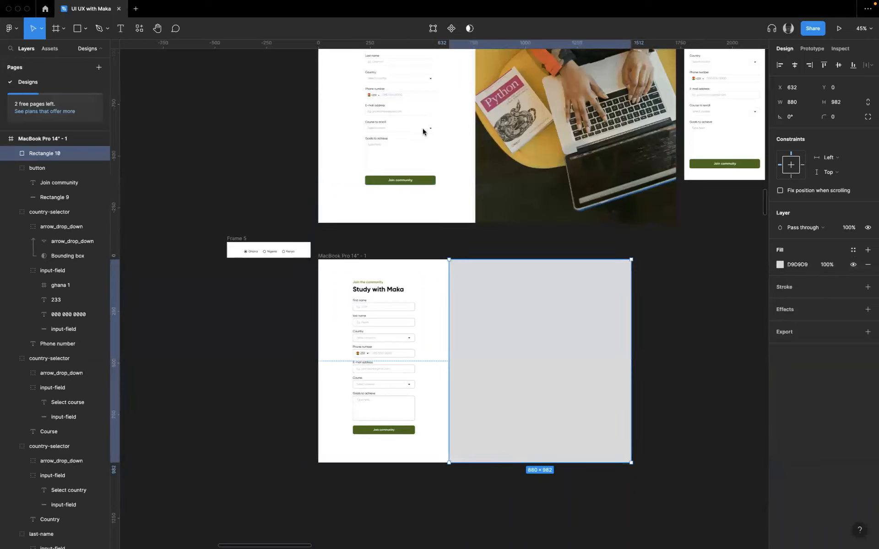
mouse_move(481, 5)
click(139, 28)
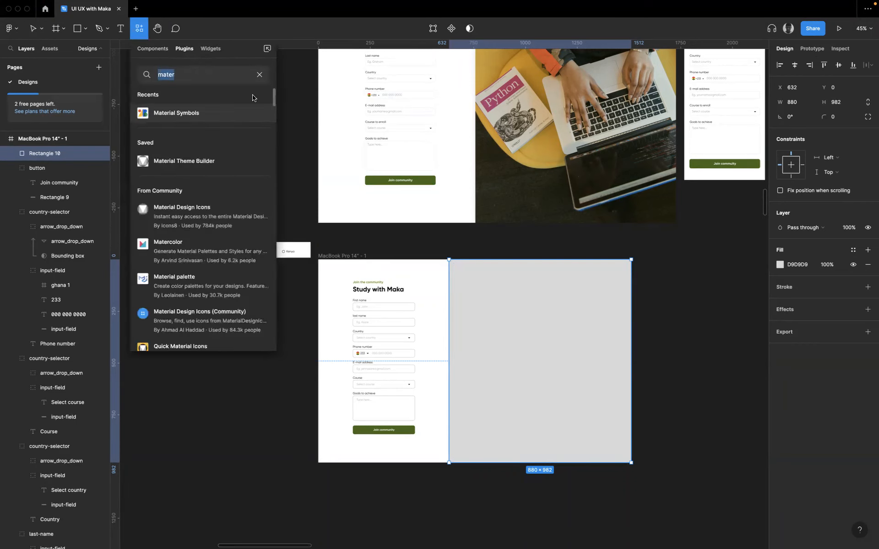
text(pexels)
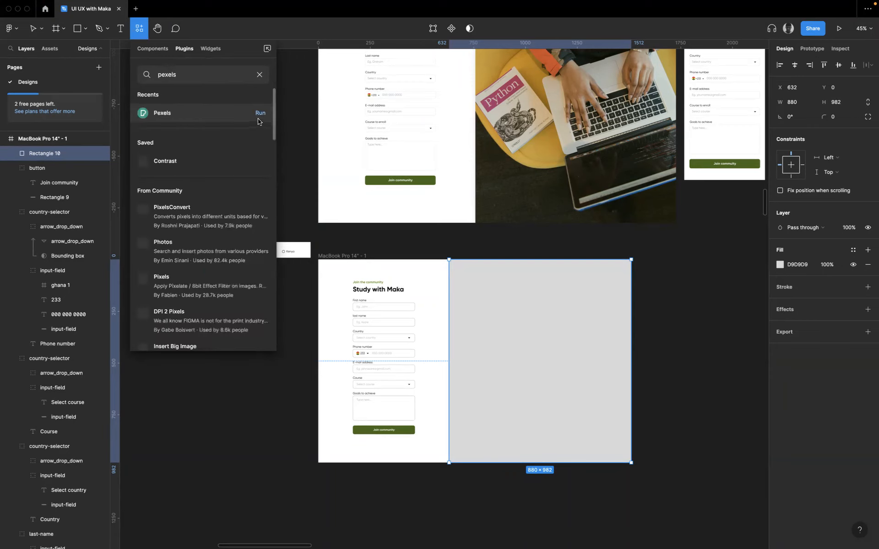
click(263, 117)
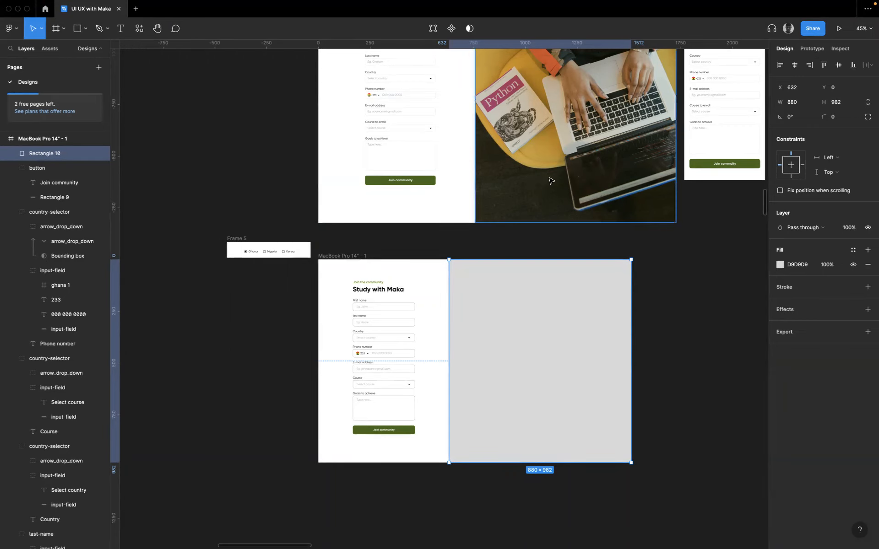
scroll(550, 179, up, 2)
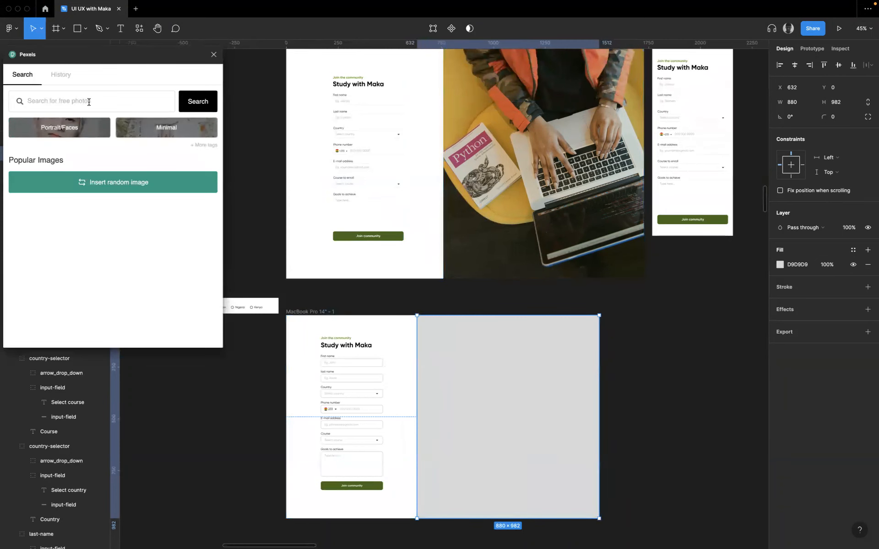
- Search Pexels for "python" and fill the rectangle beside the form with the photo of hands on a laptop next to the Python book
click(88, 100)
text(pyt)
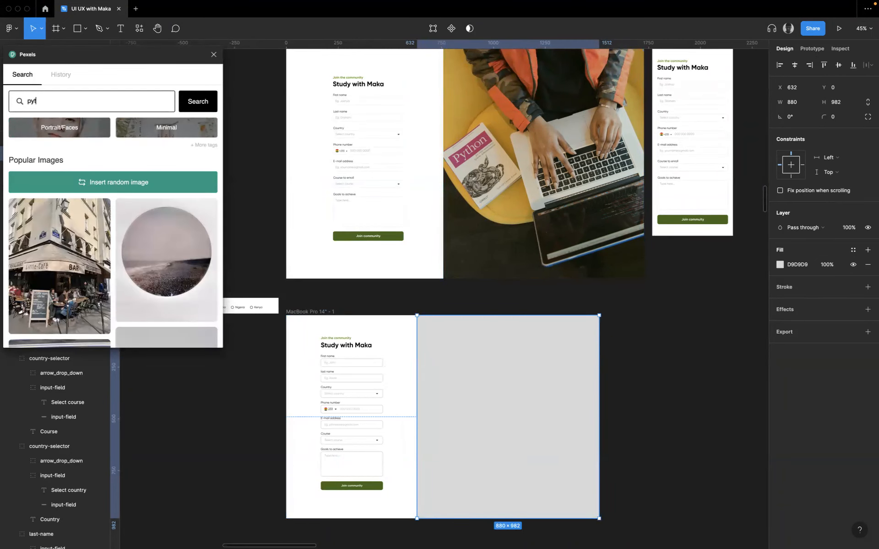
text(hon)
click(198, 107)
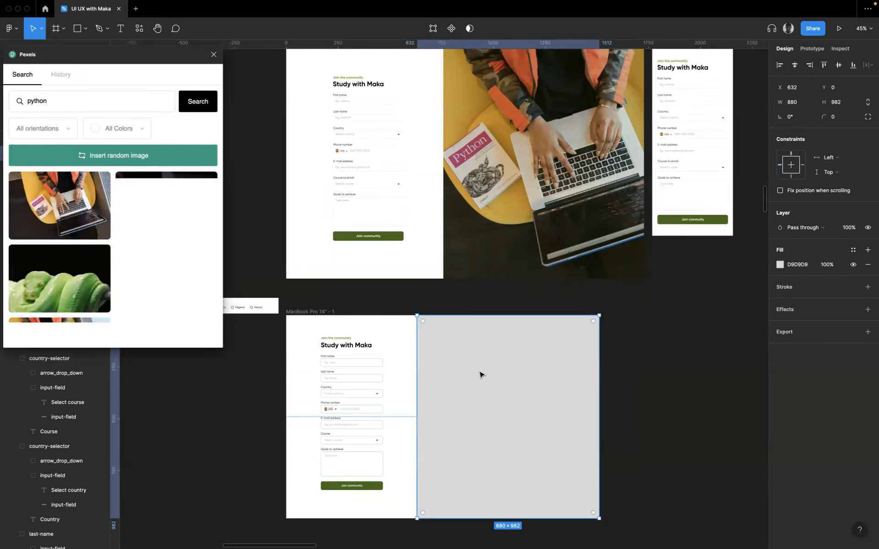
scroll(511, 348, down, 3)
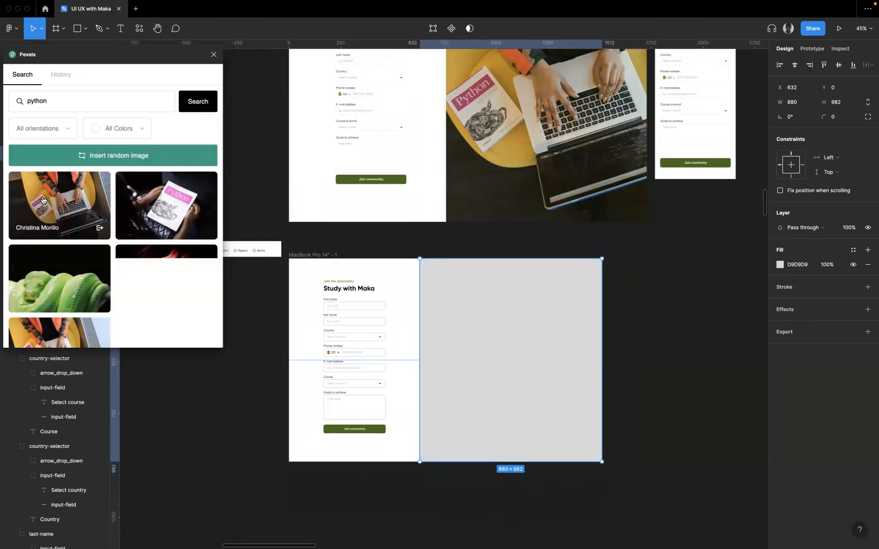
click(59, 200)
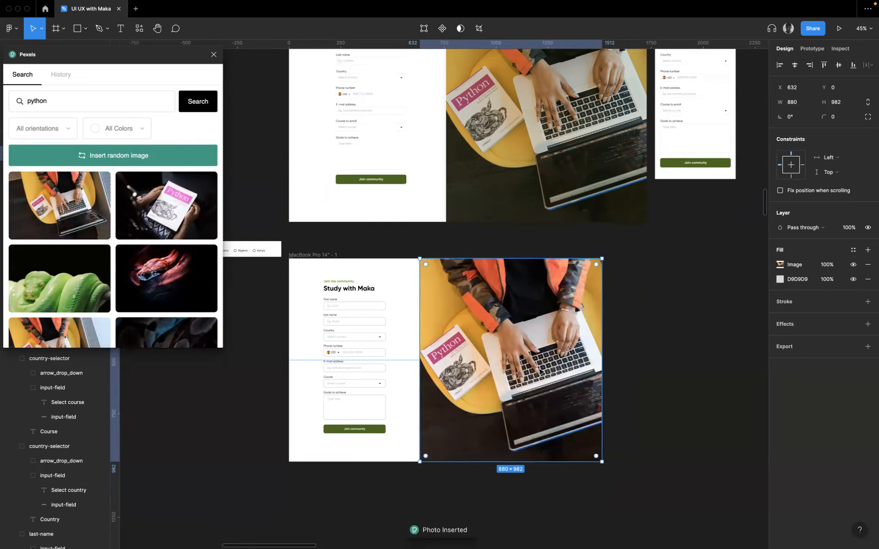
click(640, 348)
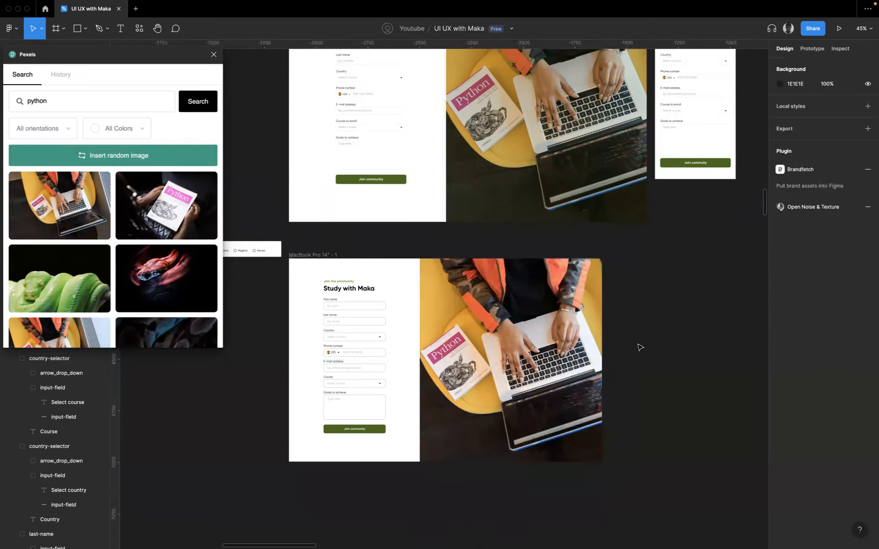
scroll(616, 317, up, 10)
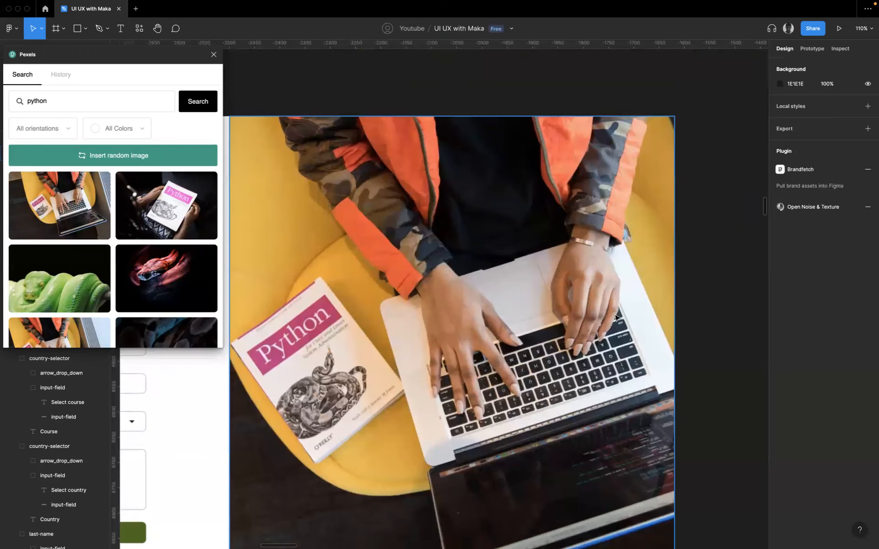
scroll(616, 317, left, 4)
scroll(616, 317, down, 2)
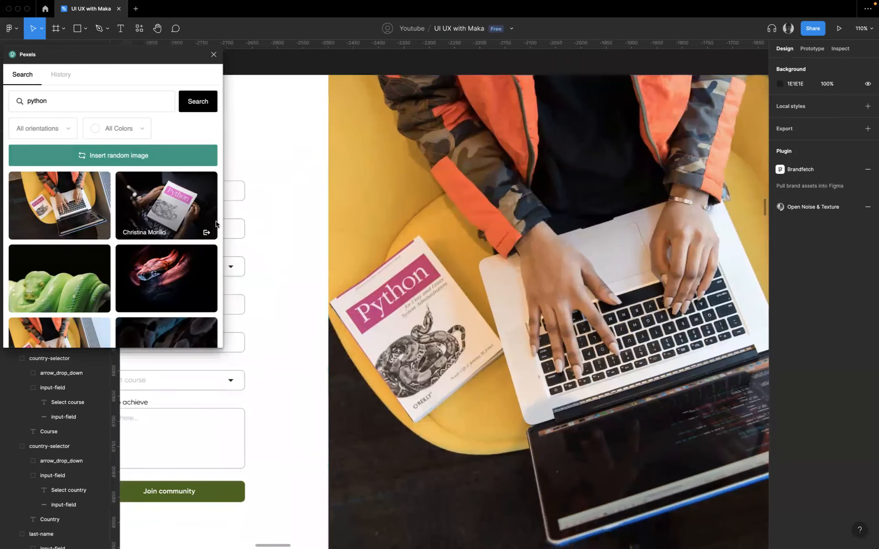
- Add two more Pexels photos as fills on the picture rectangle: hands holding the Python book, and the woman reading it by a bookshelf
click(467, 281)
click(166, 206)
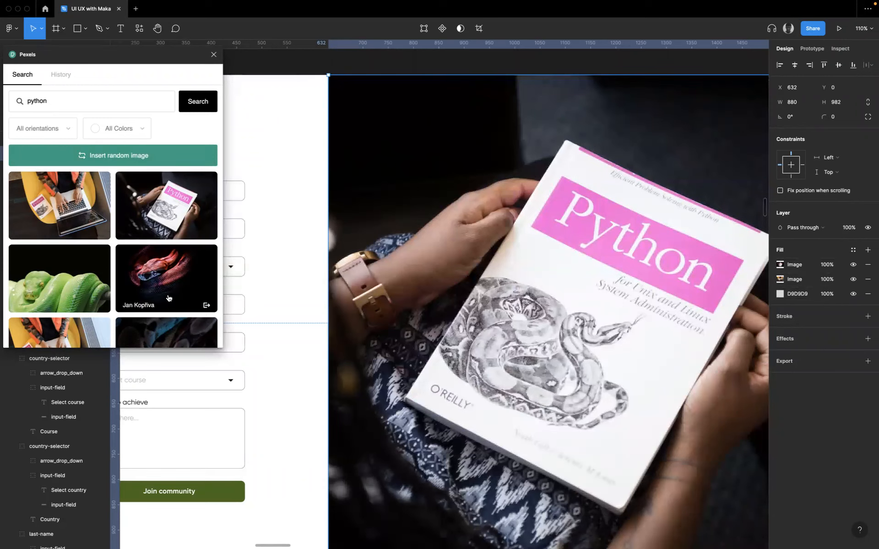
scroll(172, 311, down, 10)
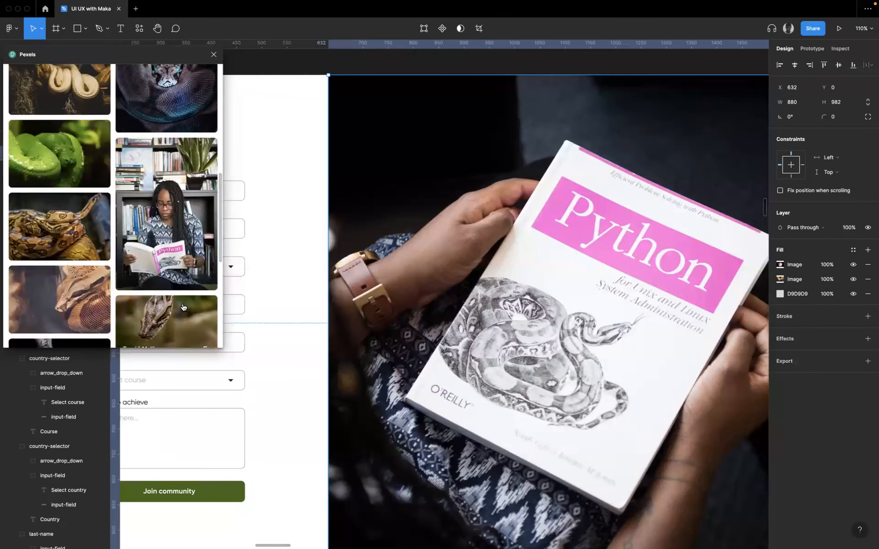
scroll(172, 256, down, 1)
click(165, 223)
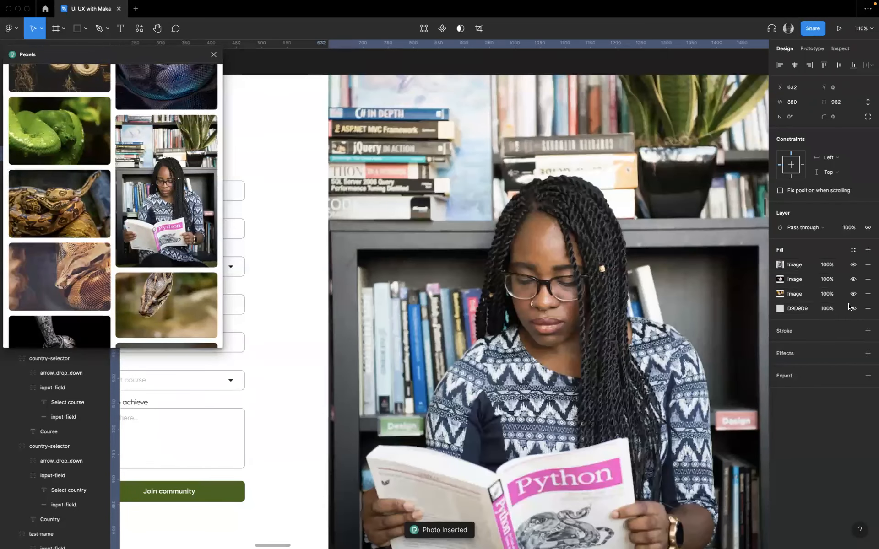
- Hide the fill with the woman reading, and toggle the held-book photo off and back on to compare the pictures
click(854, 265)
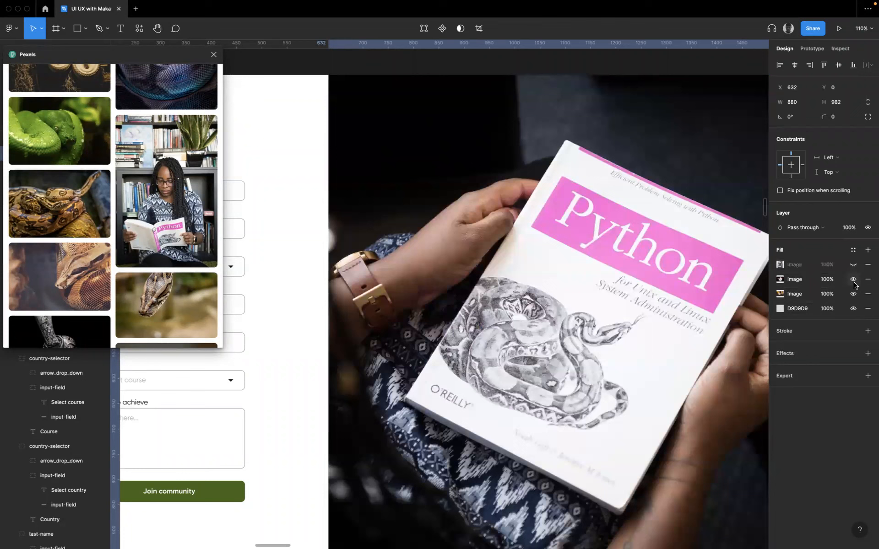
click(853, 280)
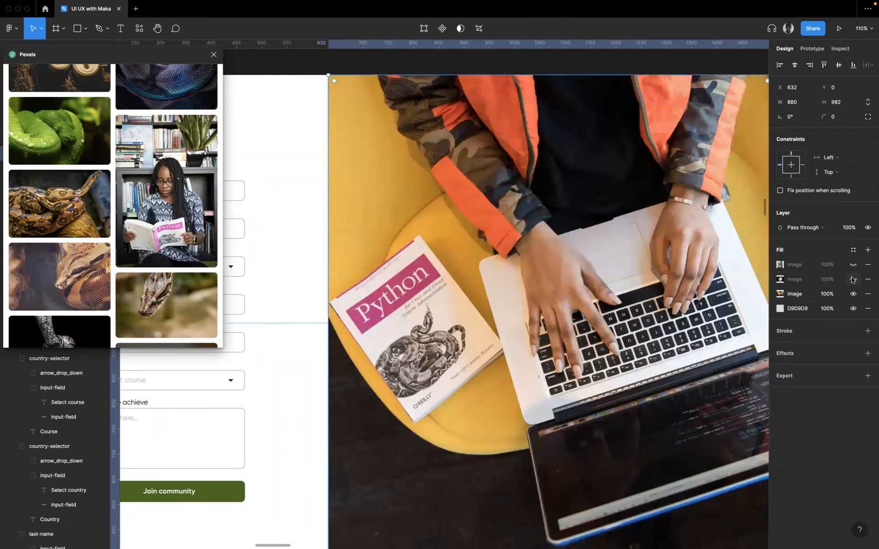
click(853, 280)
scroll(552, 379, down, 5)
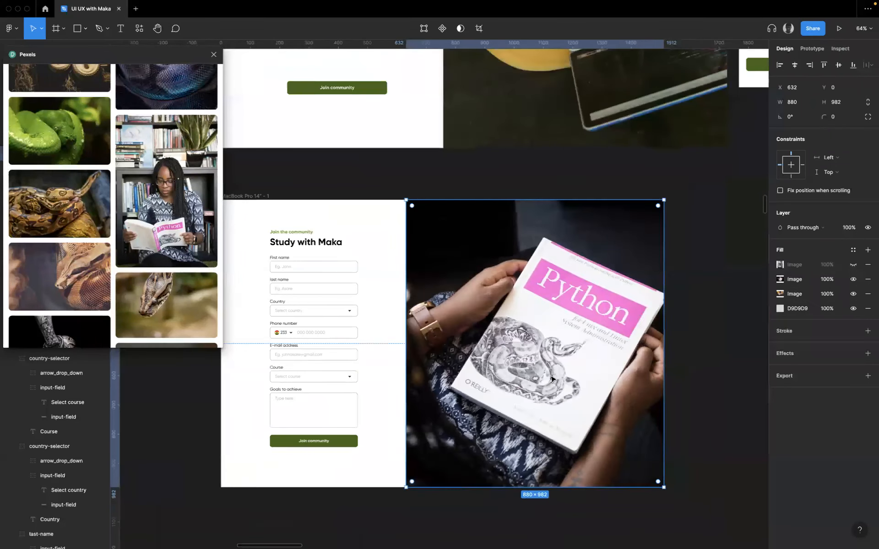
click(681, 365)
scroll(632, 263, down, 2)
scroll(528, 327, down, 1)
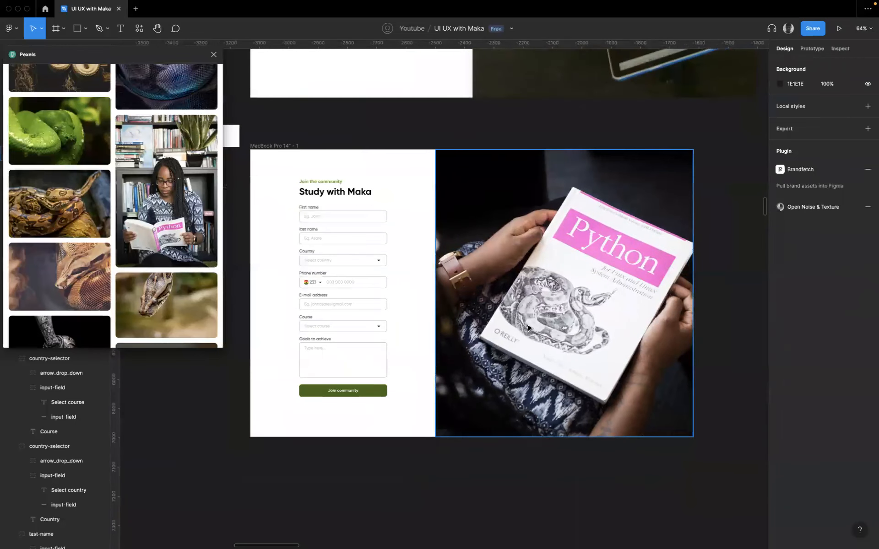
- Examine the green of the Join community button against the picture beside the form
scroll(526, 325, up, 2)
click(493, 339)
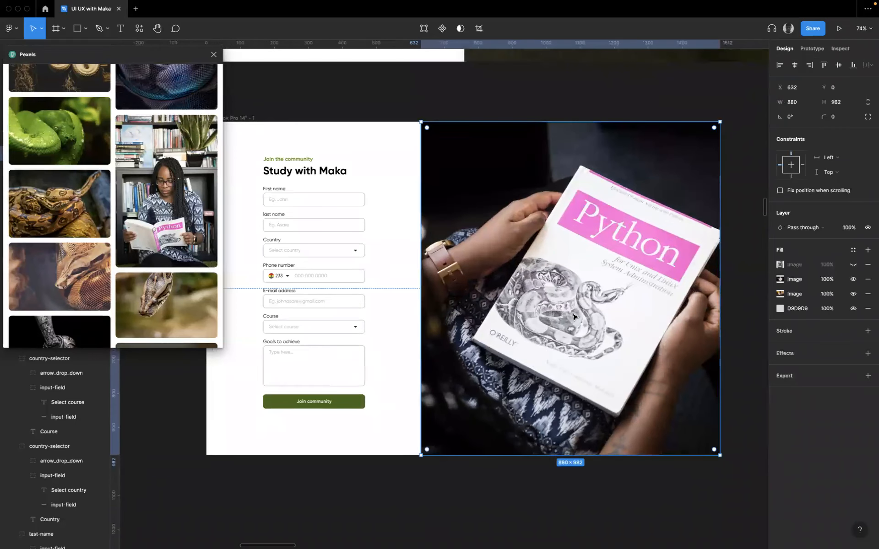
click(329, 404)
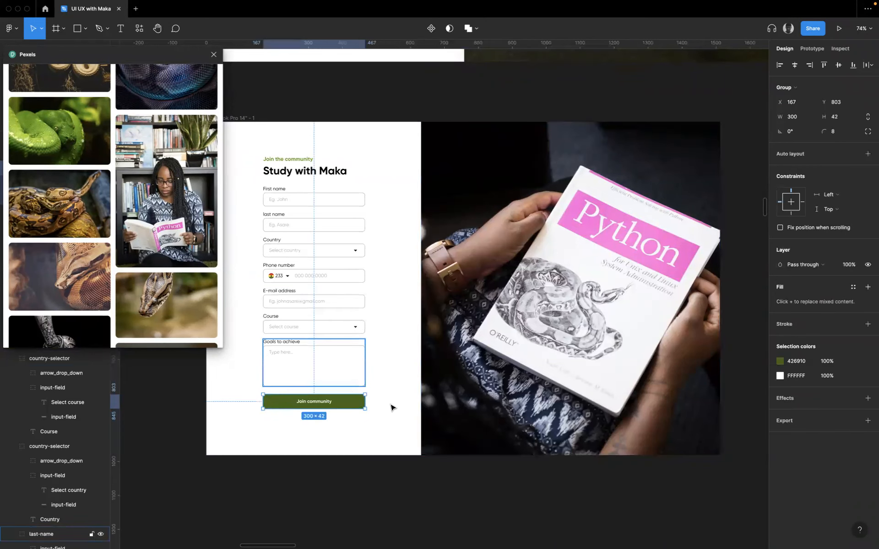
scroll(387, 405, down, 2)
scroll(387, 405, left, 3)
scroll(362, 397, up, 5)
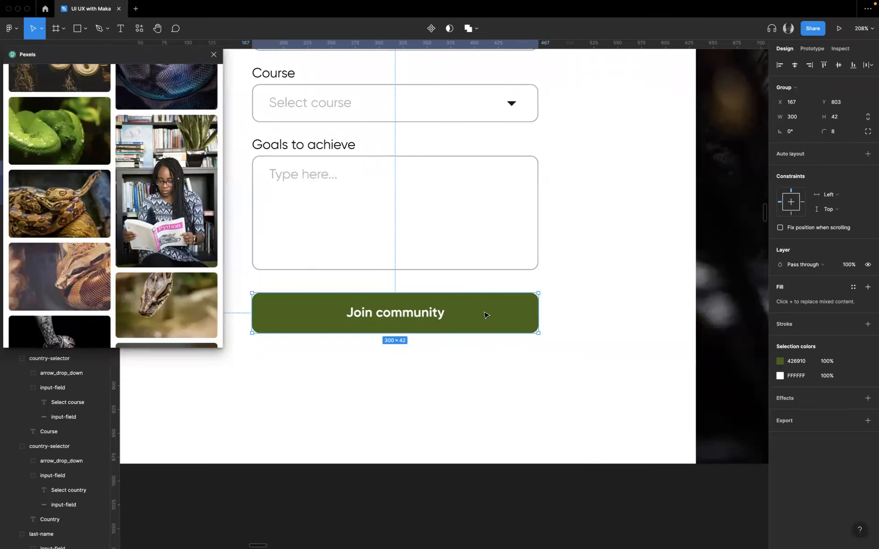
click(600, 308)
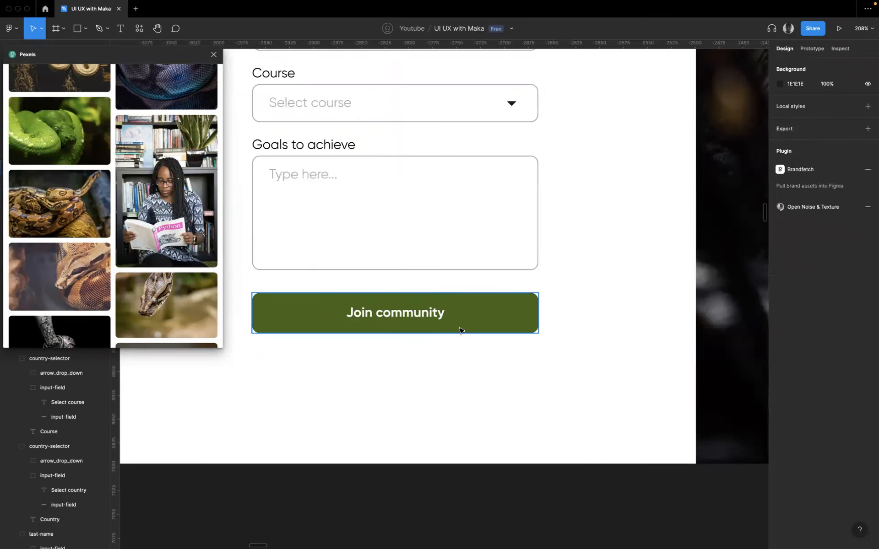
click(499, 322)
scroll(486, 330, down, 5)
scroll(526, 330, right, 5)
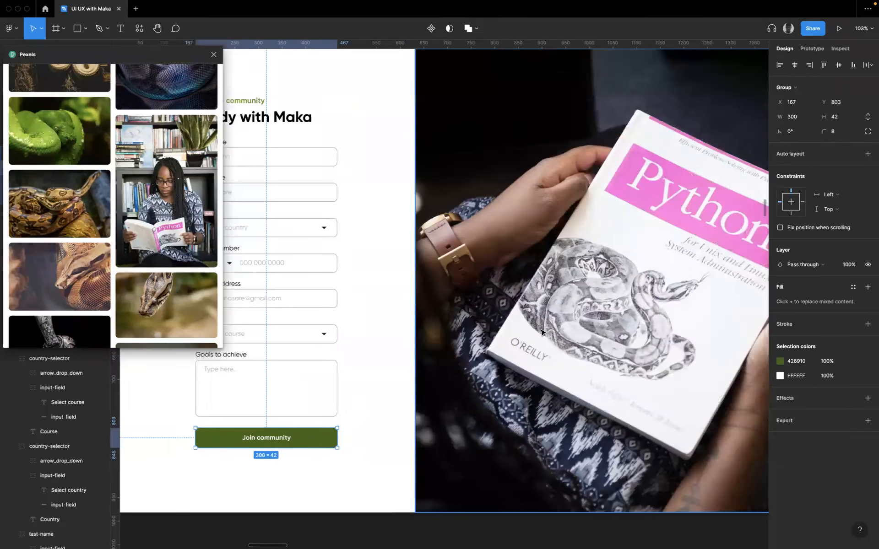
scroll(541, 332, right, 3)
scroll(536, 332, up, 1)
- Add a solid fill above the images on the picture rectangle, sampling its color 426910 from the Join community button
click(478, 346)
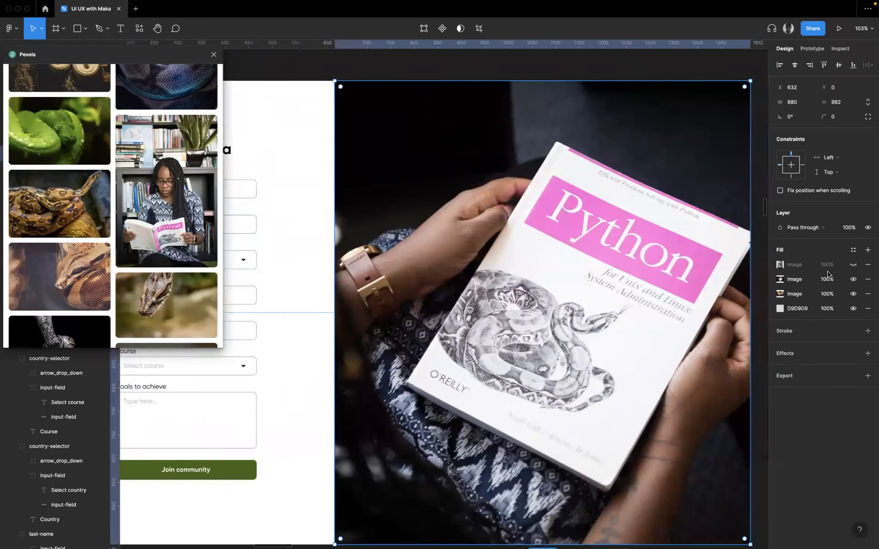
click(868, 250)
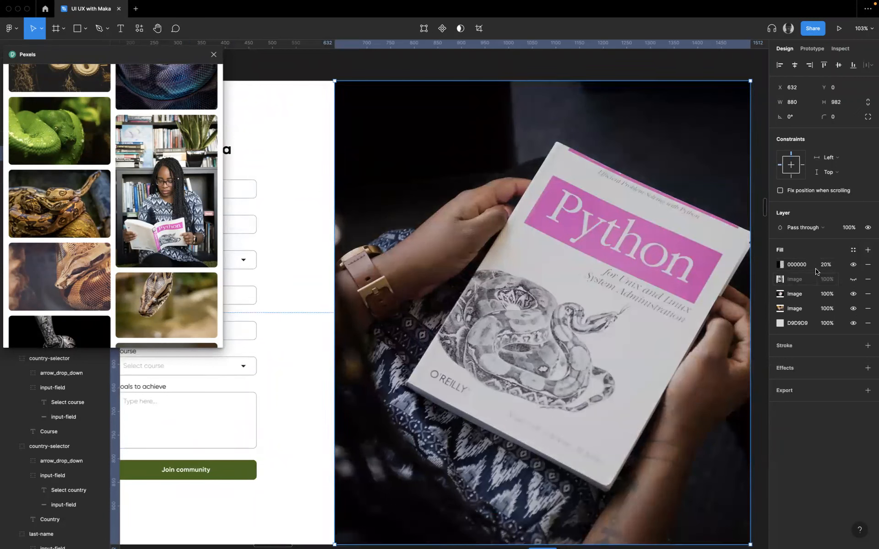
click(779, 269)
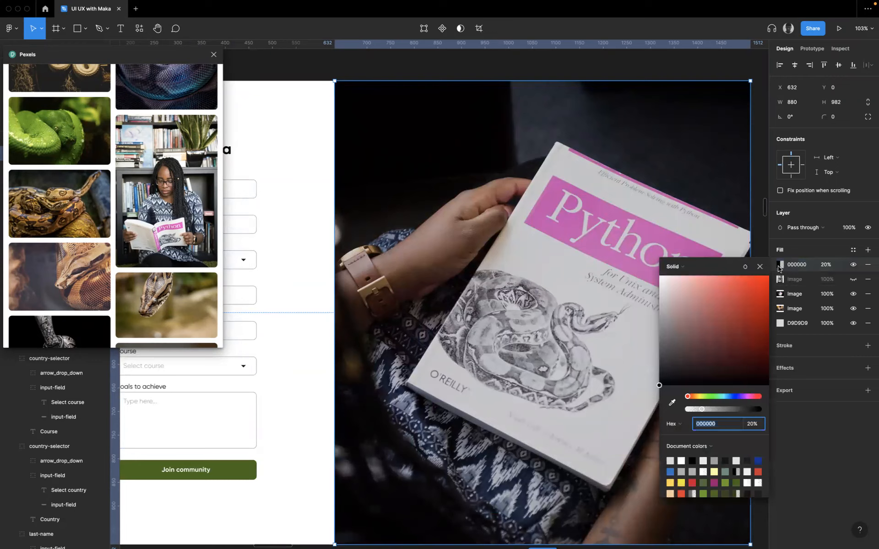
click(672, 403)
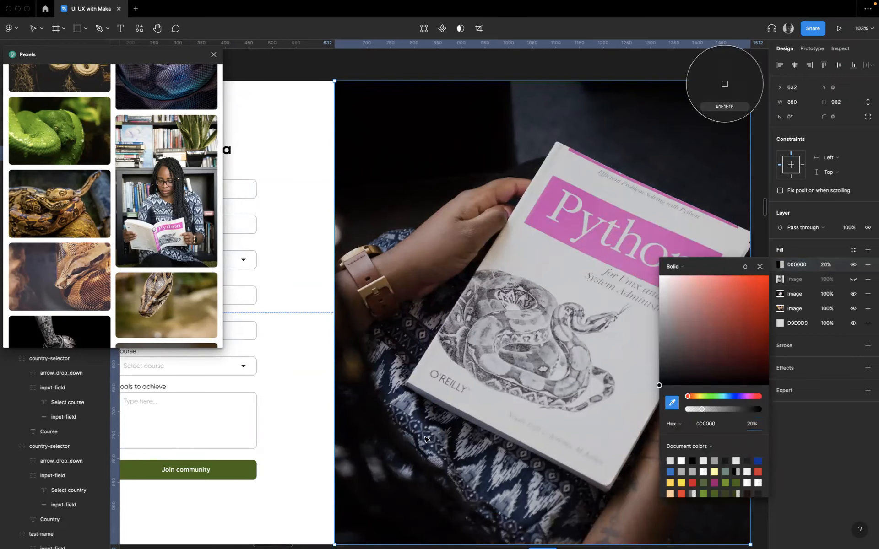
click(255, 471)
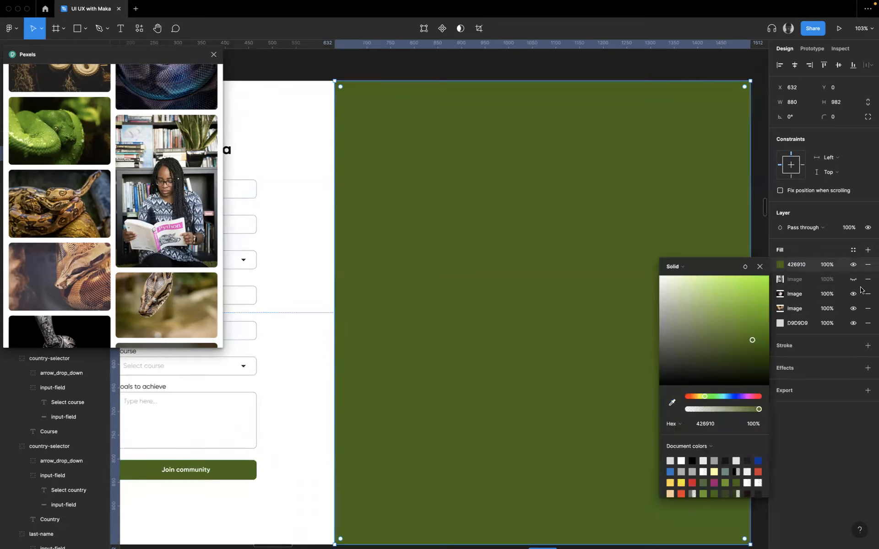
- Try the green fill over the picture at 25% opacity, and return it to 100%
click(828, 265)
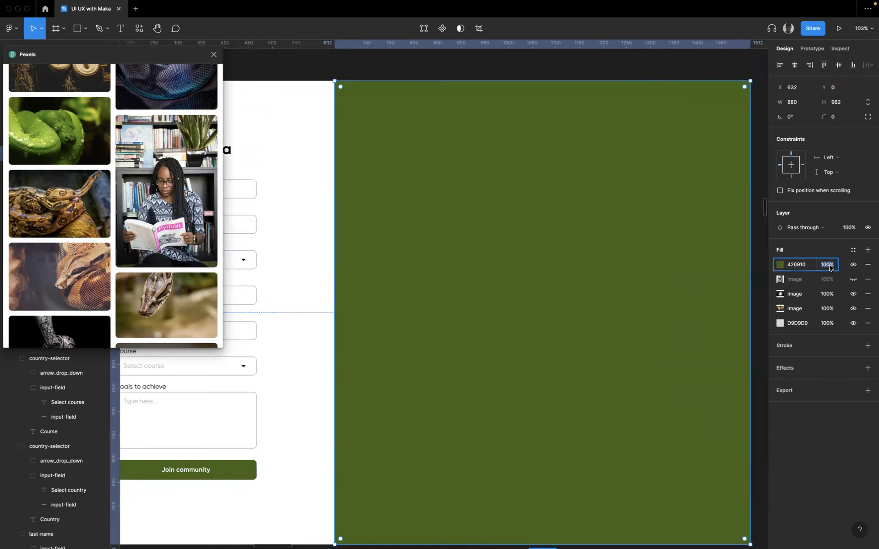
text(25)
key(Return)
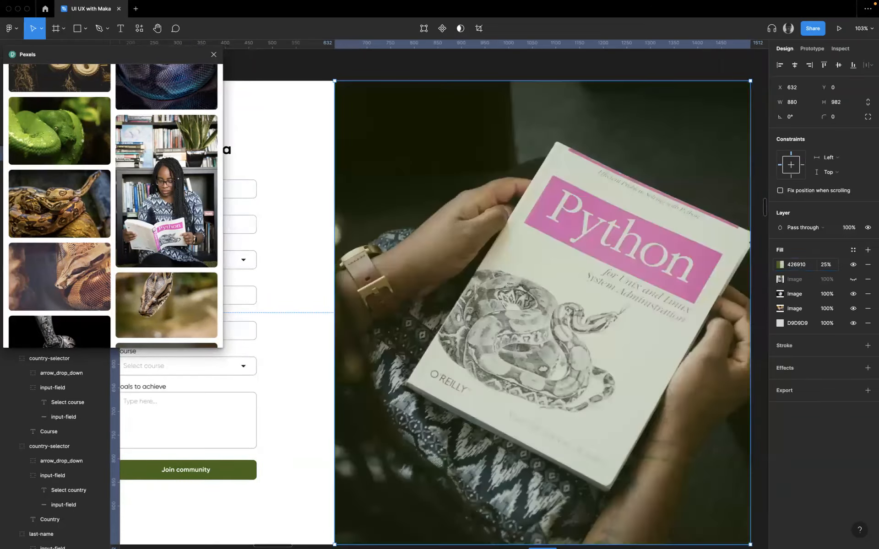
click(826, 270)
text(100)
key(Return)
- Set the opacity of the 426910 overlay fill on the picture to 10%
click(824, 264)
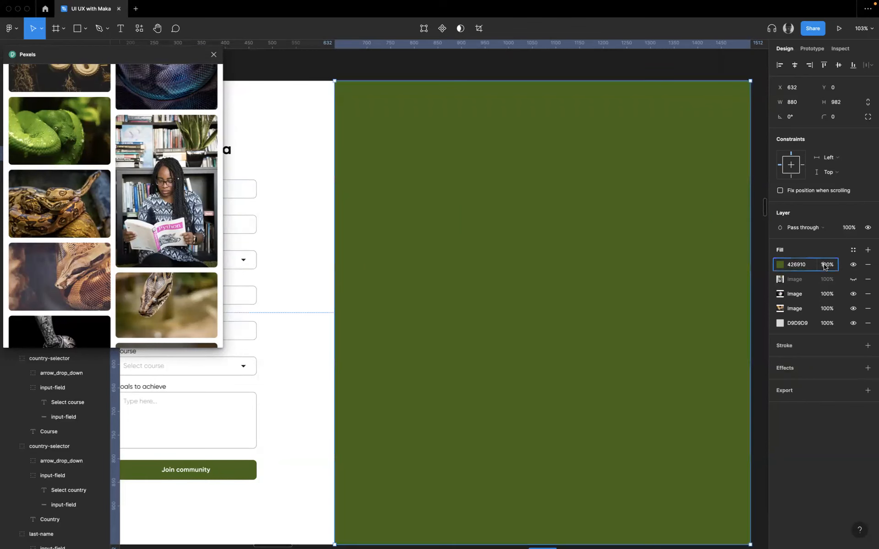
text(1)
key(Return)
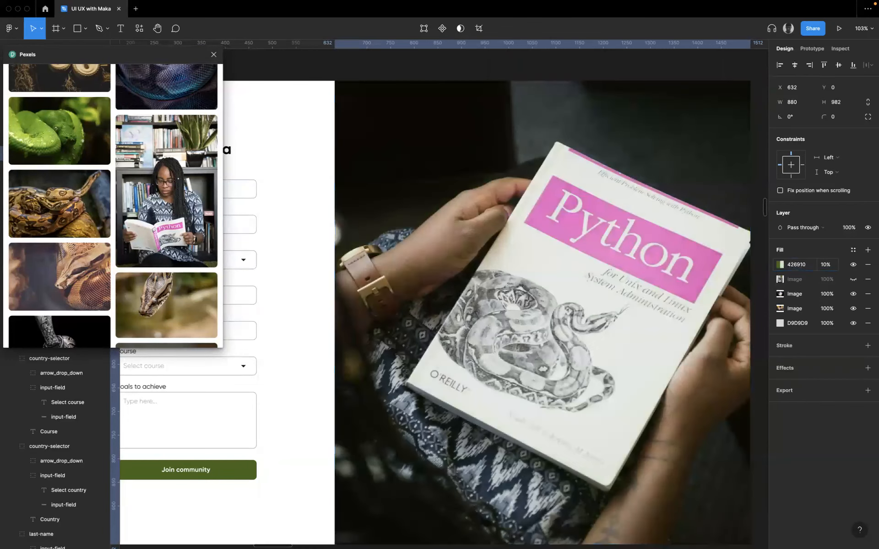
- Set the blend mode of the 426910 overlay fill on the picture to Multiply
click(781, 265)
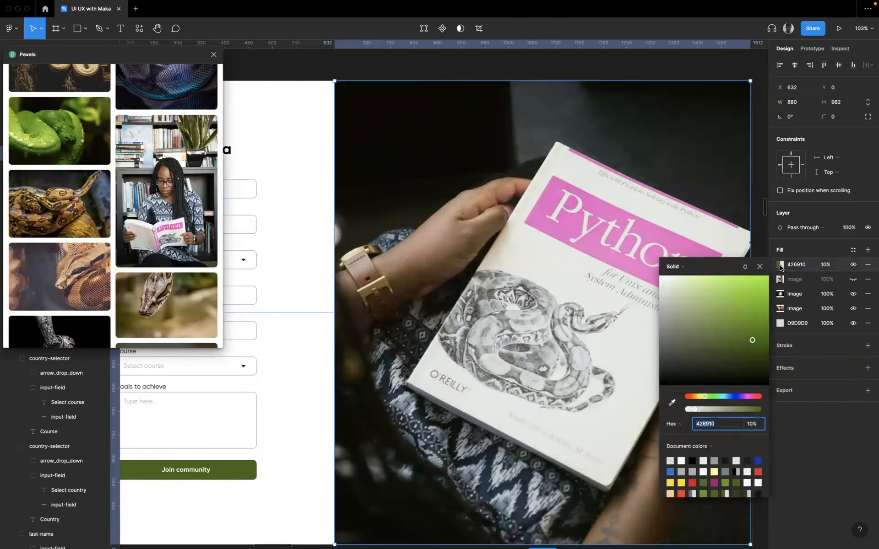
click(744, 267)
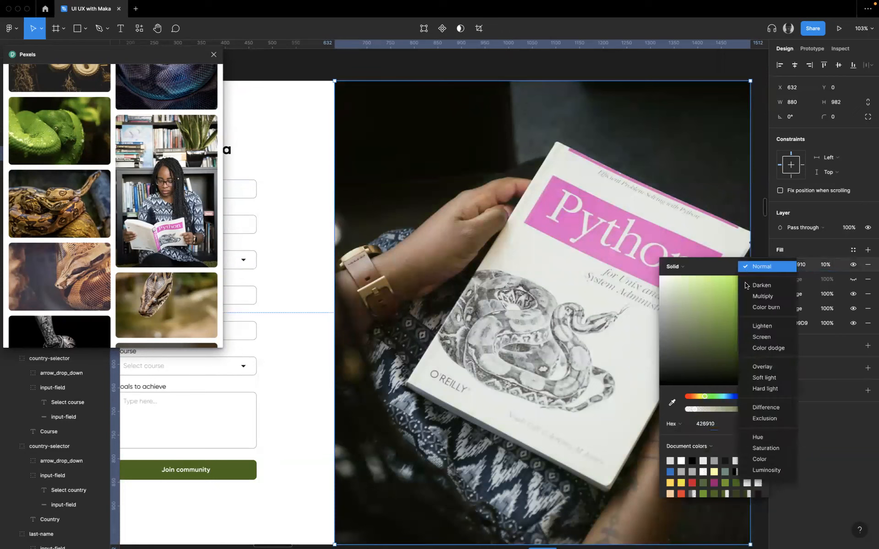
click(773, 297)
- Try the Multiply overlay fill on the picture at 50% opacity and view the whole page with it
click(829, 265)
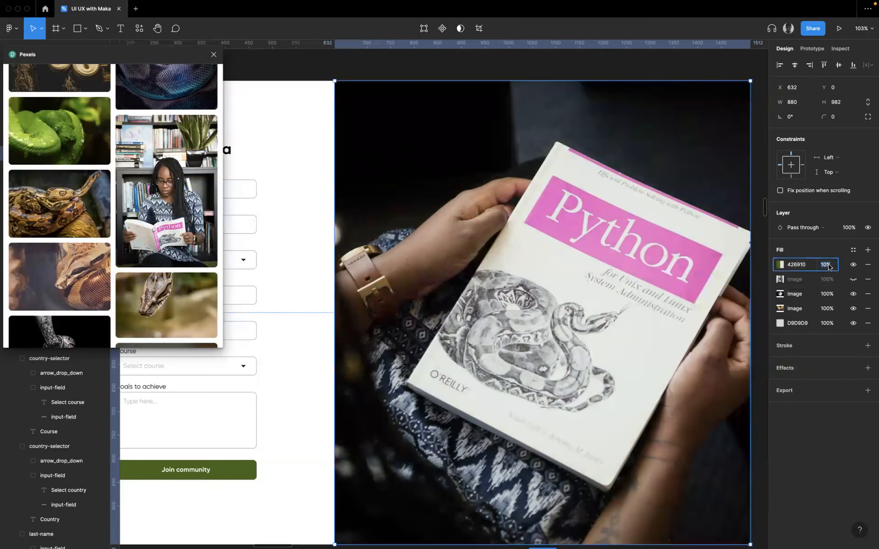
key(Return)
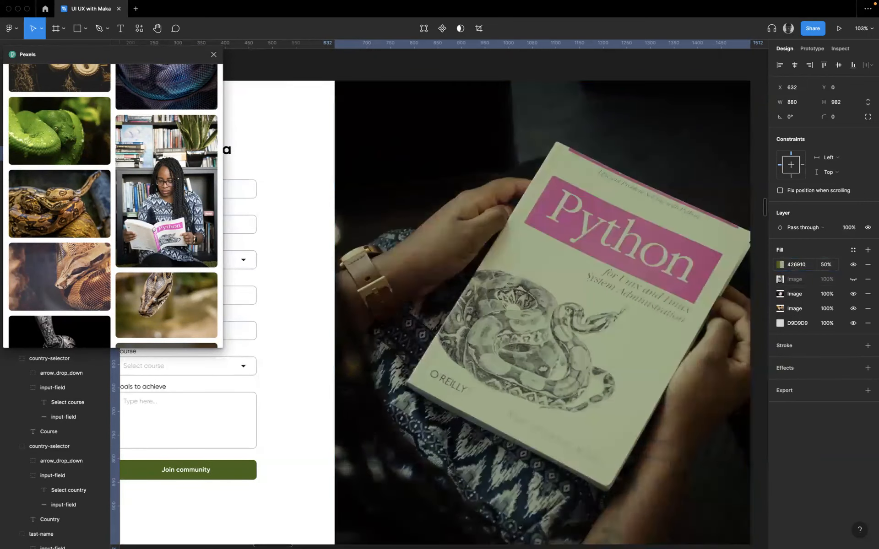
scroll(755, 304, down, 5)
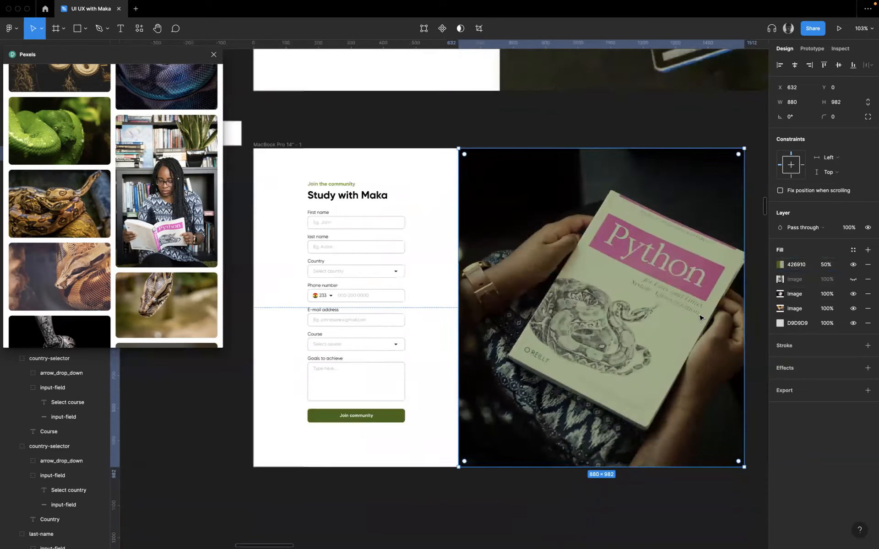
scroll(764, 299, up, 3)
- Set the opacity of the 426910 overlay fill on the picture to 16%
click(827, 266)
text(16)
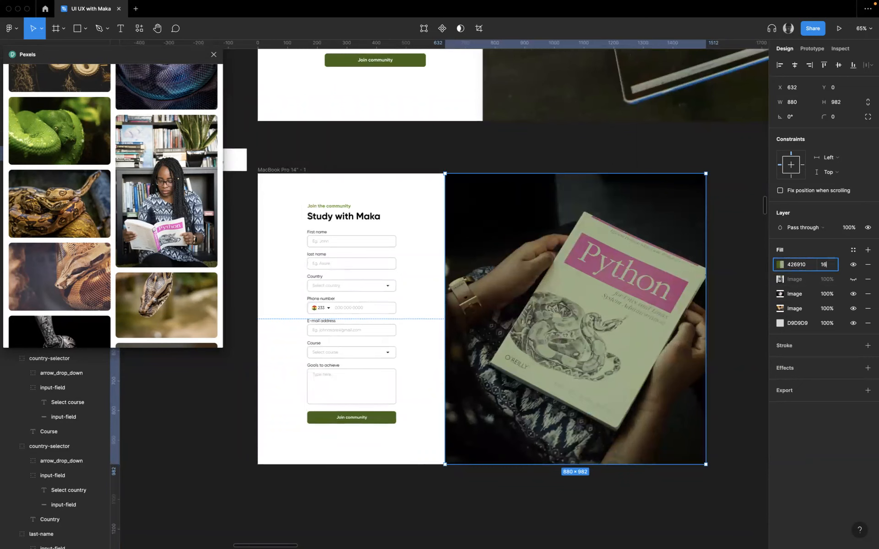
key(Return)
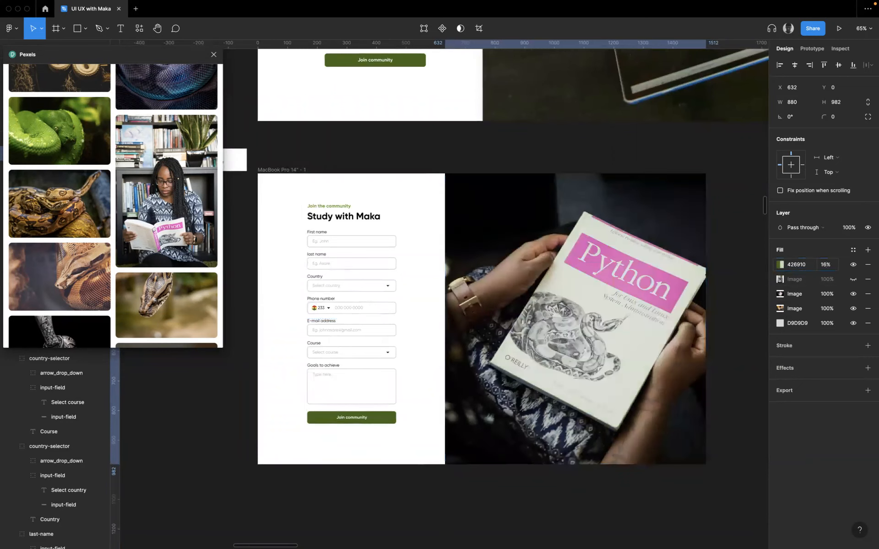
- Compare the picture with and without the green overlay by hiding the fill and showing it again
click(724, 287)
click(643, 355)
scroll(654, 368, up, 1)
scroll(619, 250, up, 1)
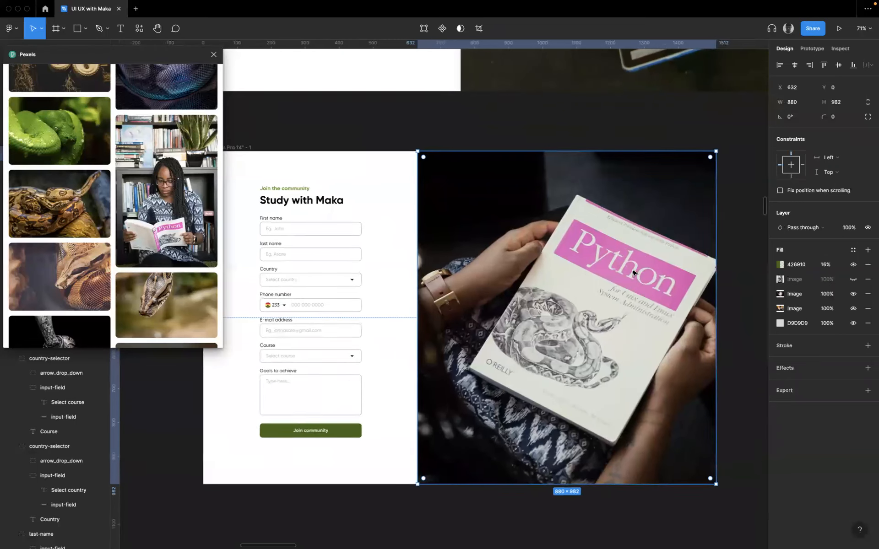
click(852, 265)
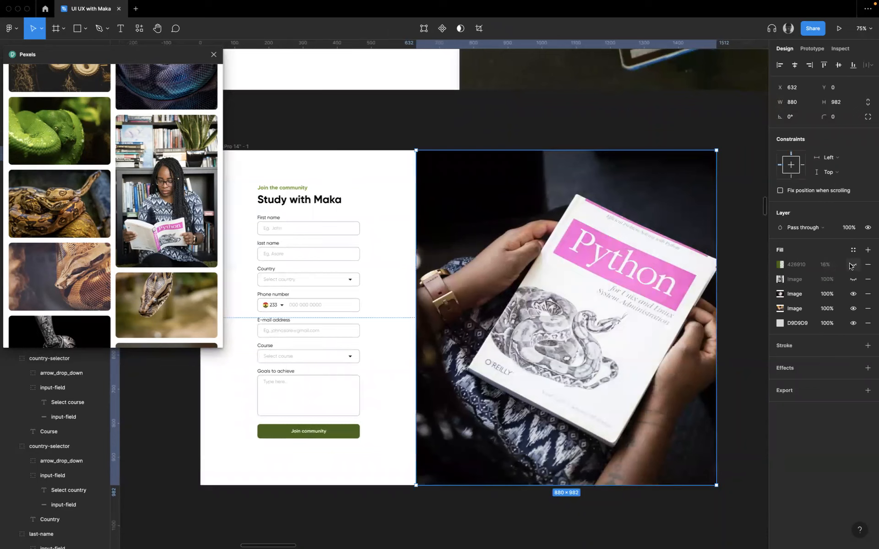
click(852, 265)
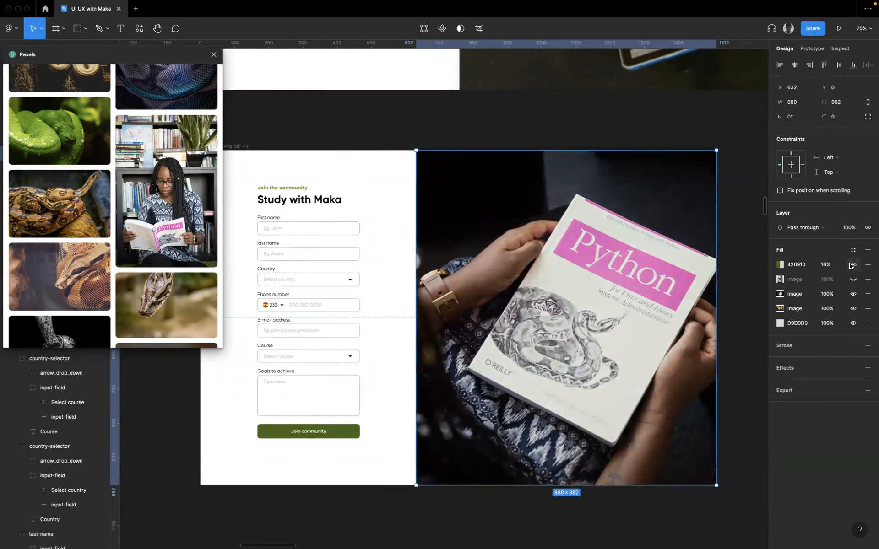
click(852, 265)
click(850, 266)
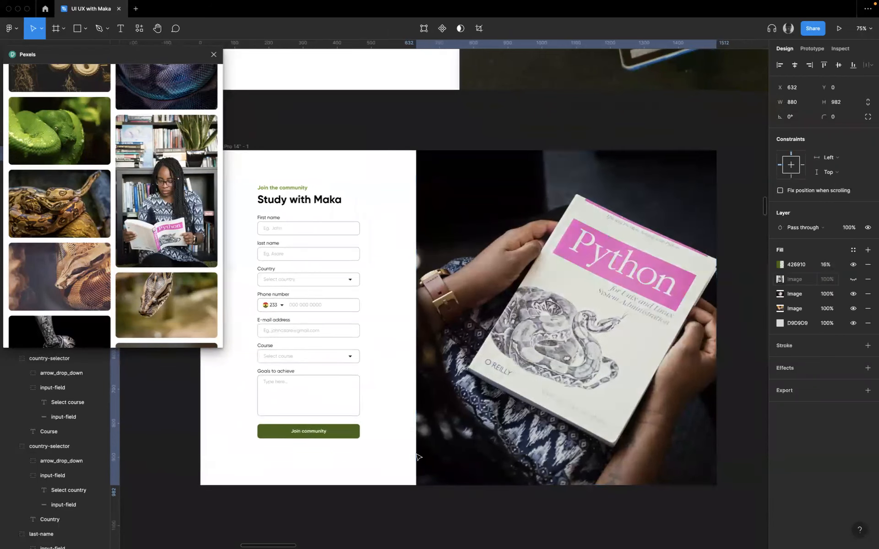
- Compare the recreated registration page on the MacBook Pro 14" frame with the original Register frame above it
click(478, 518)
scroll(477, 517, left, 4)
scroll(478, 518, down, 2)
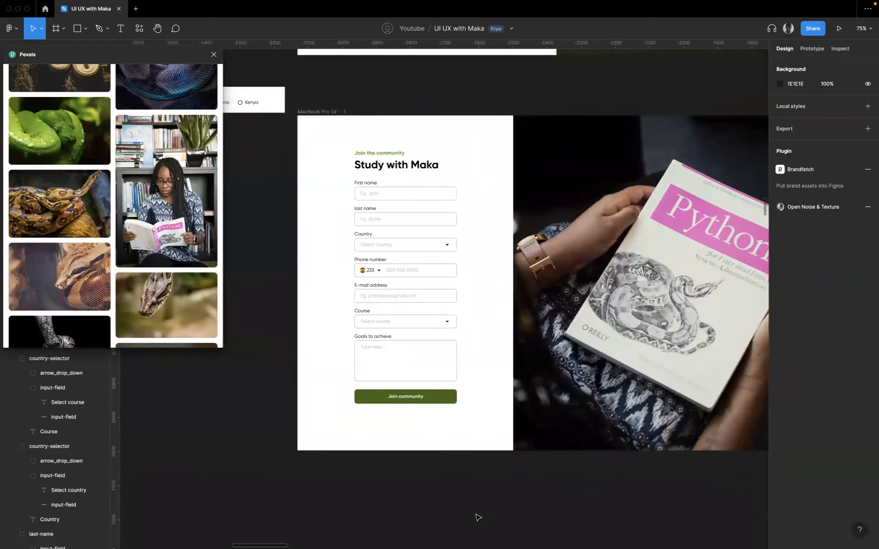
scroll(520, 325, up, 5)
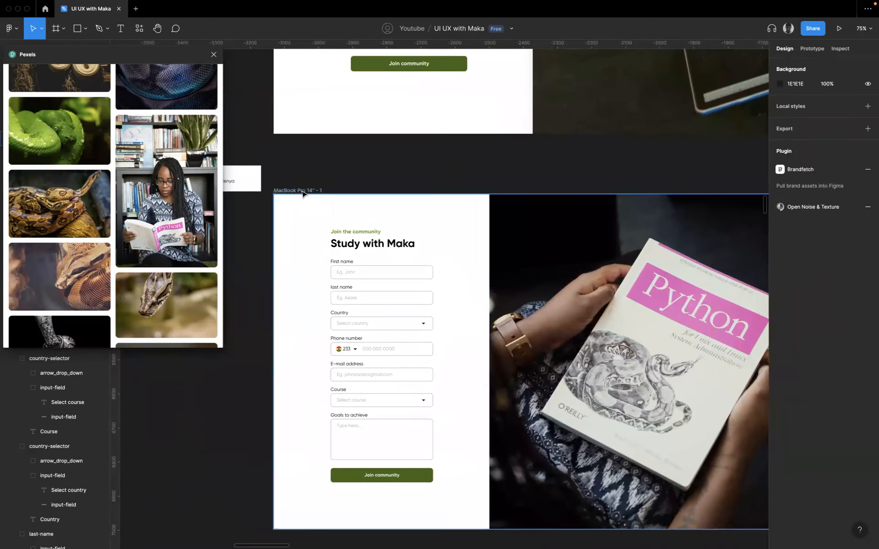
scroll(320, 192, down, 1)
scroll(380, 204, up, 5)
scroll(380, 204, right, 2)
scroll(382, 207, down, 5)
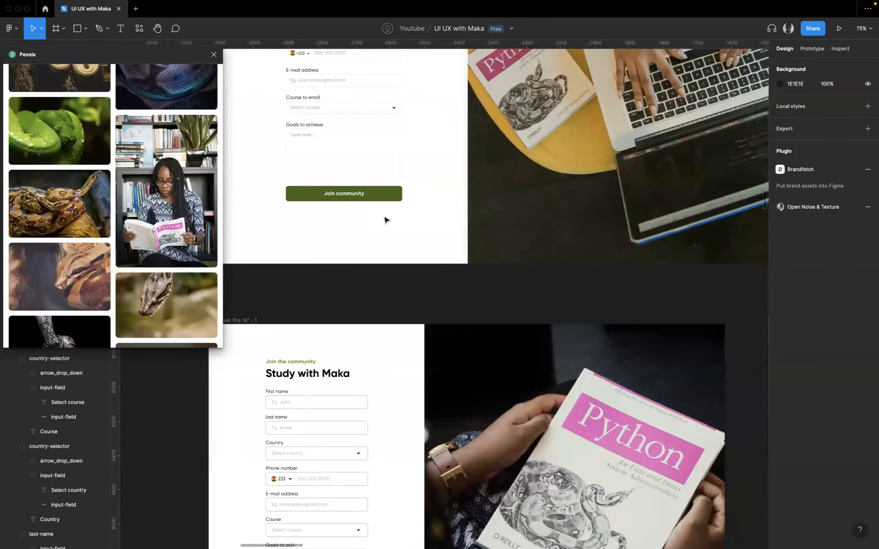
scroll(383, 122, up, 3)
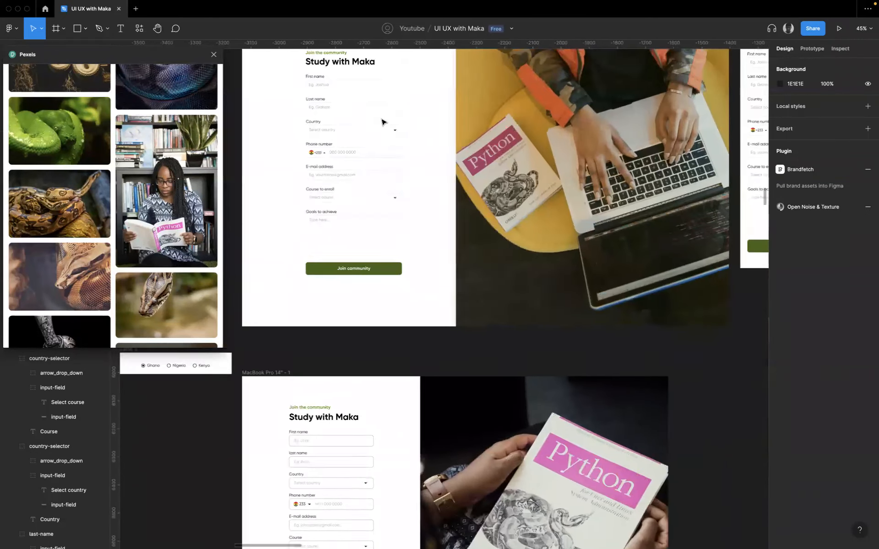
scroll(386, 121, up, 2)
scroll(455, 245, down, 8)
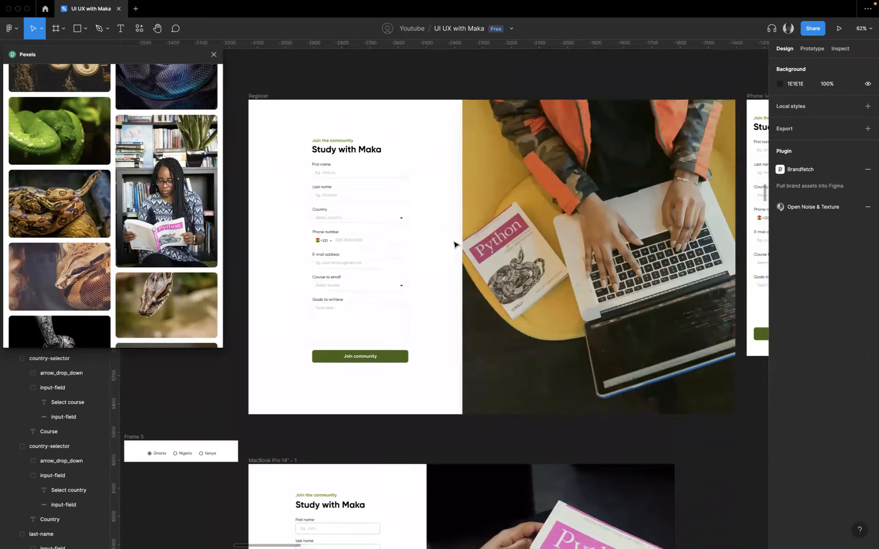
scroll(435, 330, left, 1)
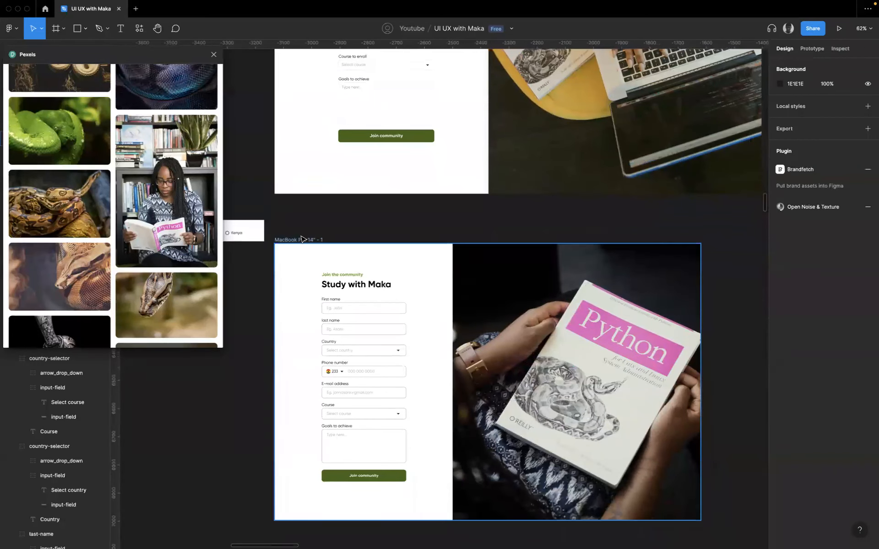
- Move the MacBook Pro 14" - 1 frame slightly right and up on the canvas, to about X -3079, Y 5987
click(322, 240)
drag(322, 239, 336, 231)
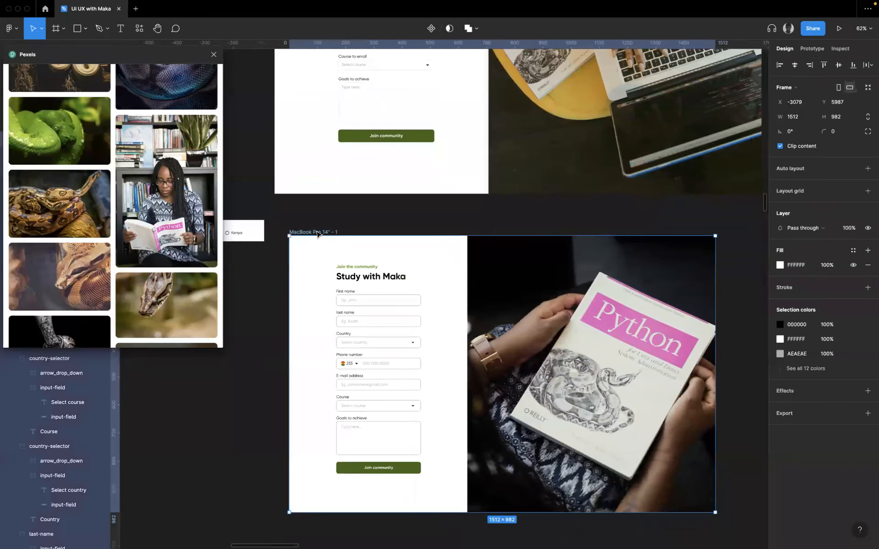